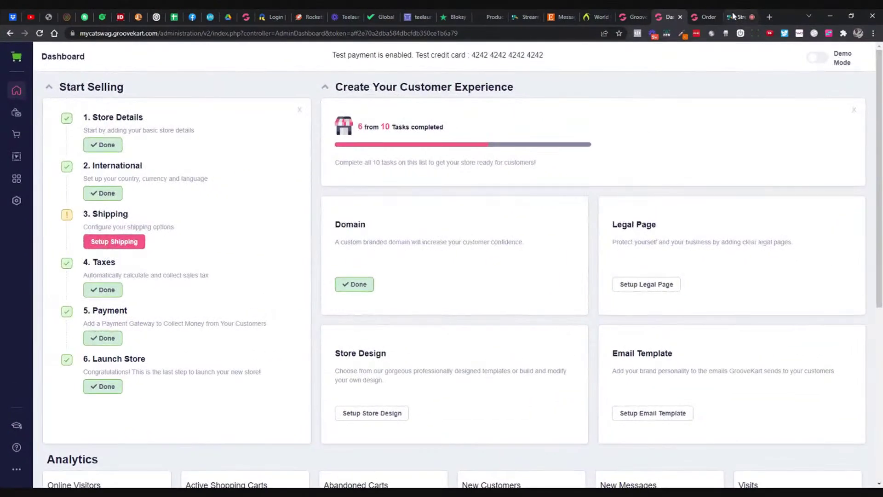
Step: Load the store Homepage in the GrooveKart visual builder and start a fresh browser tab
left_click_drag(733, 17, 263, 17)
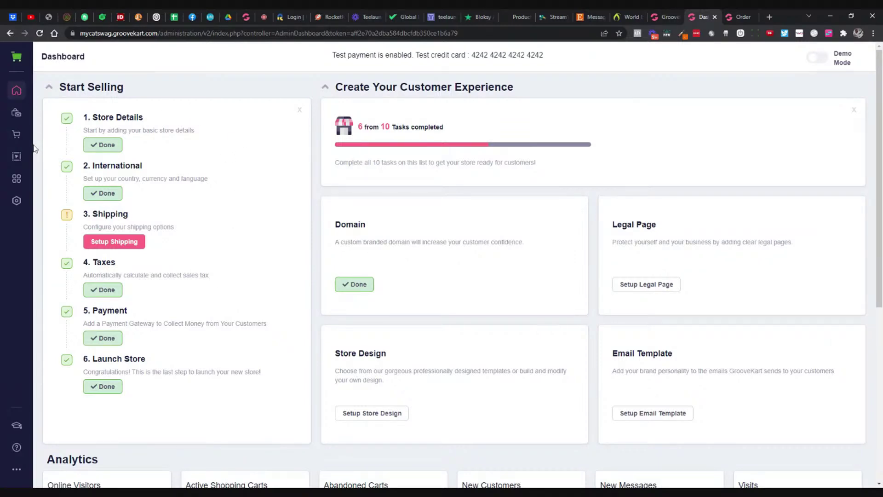
left_click(21, 160)
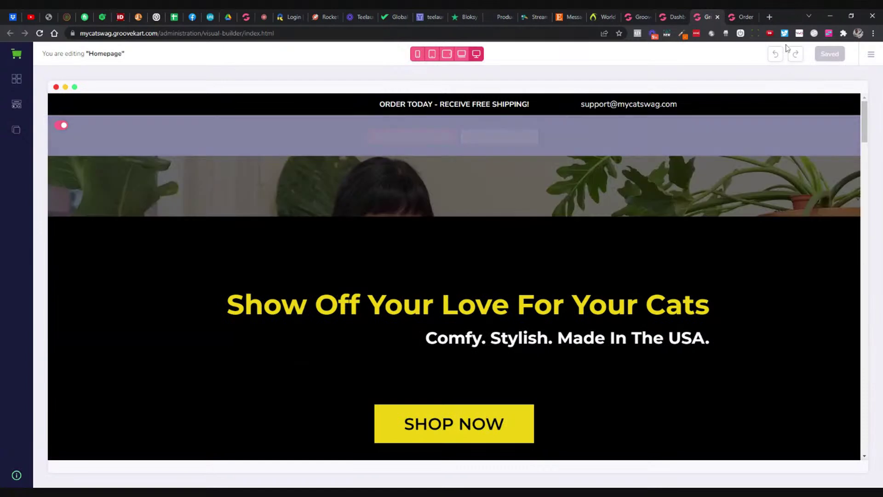
left_click(769, 17)
Step: Load the mycatswag.com storefront and scroll through its homepage
type("mycatswag.com")
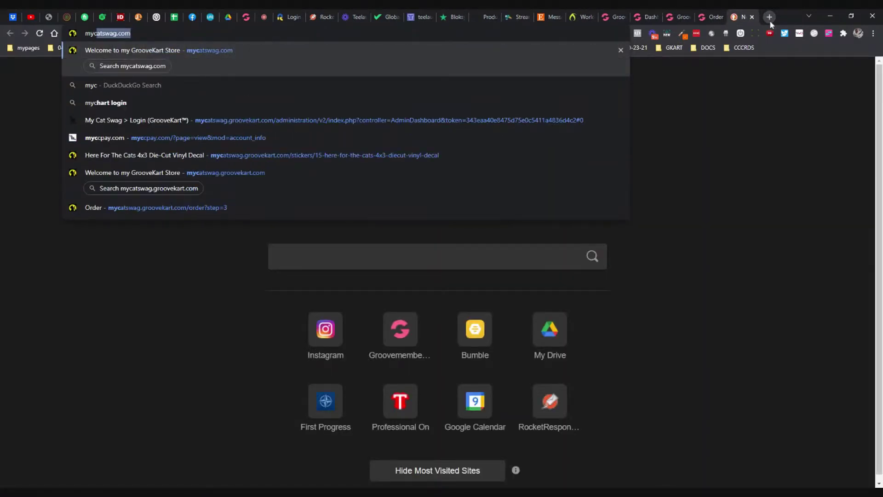
key("Return")
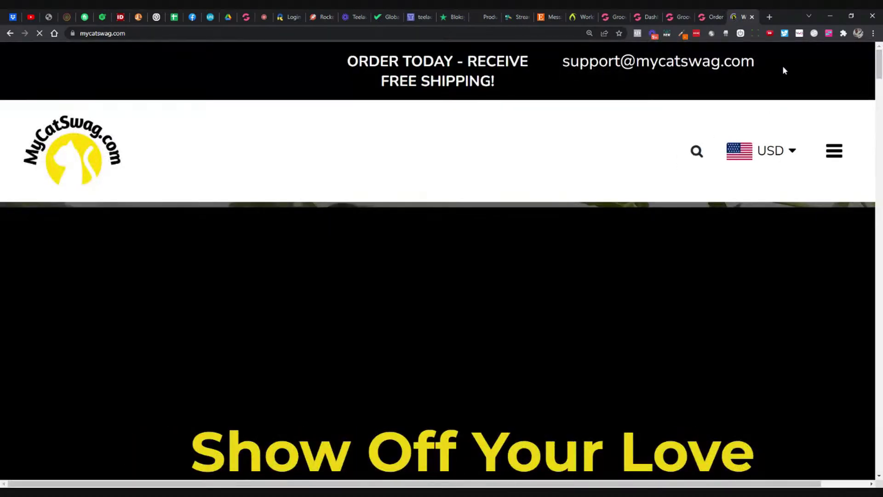
scroll(593, 154, "down", 1)
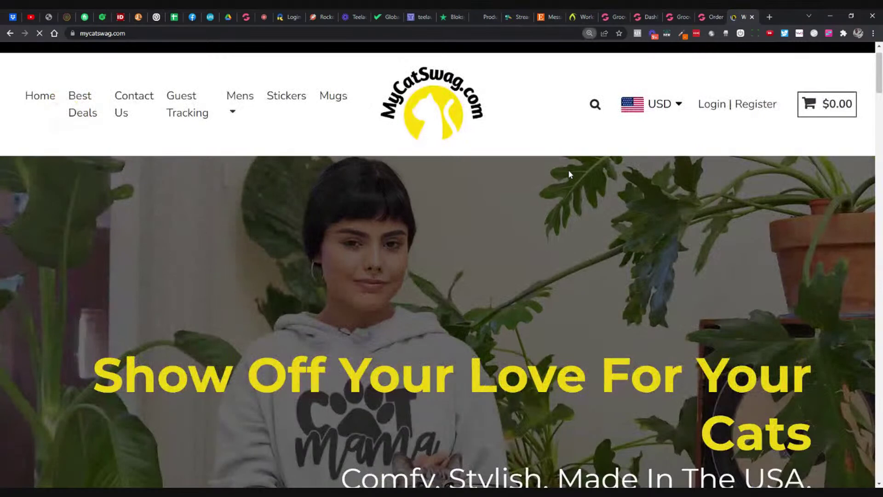
scroll(574, 179, "down", 3)
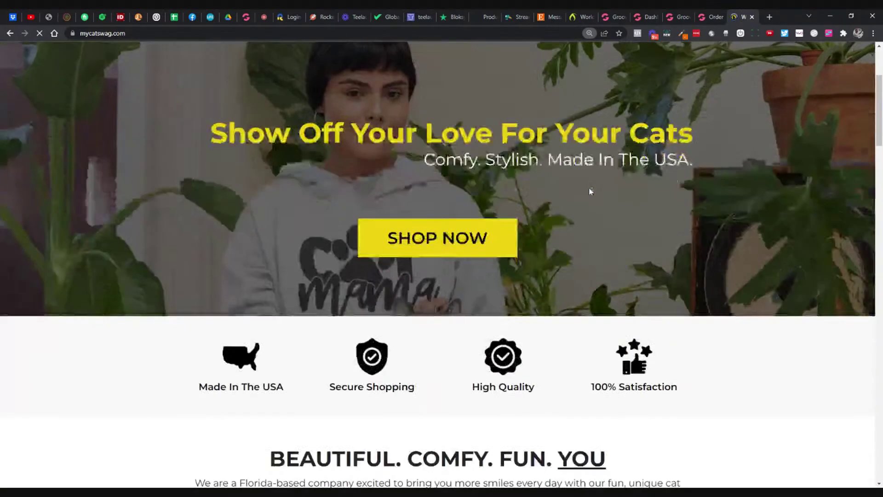
scroll(416, 237, "up", 3)
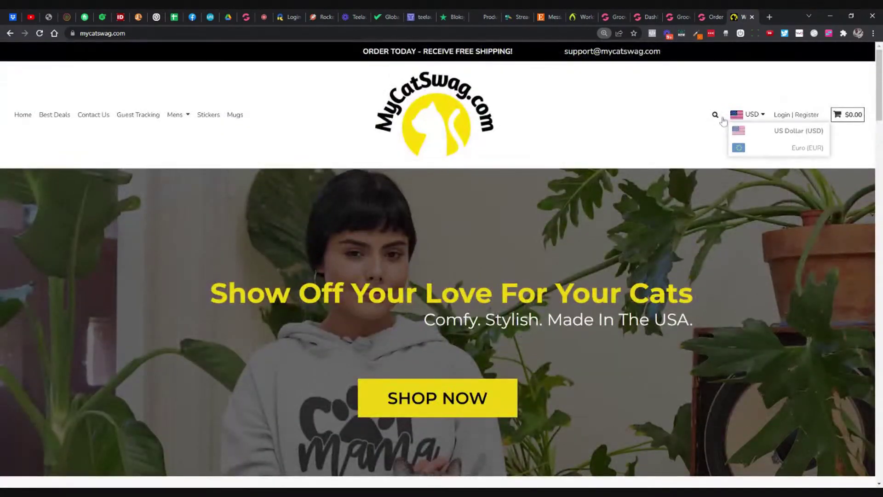
Step: Search the store for 'home', then search again for 'cat'
left_click(713, 117)
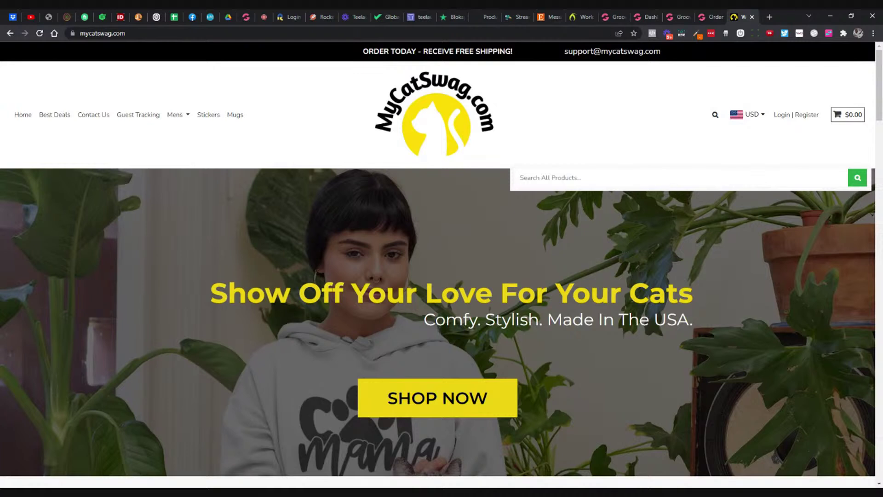
type("cat")
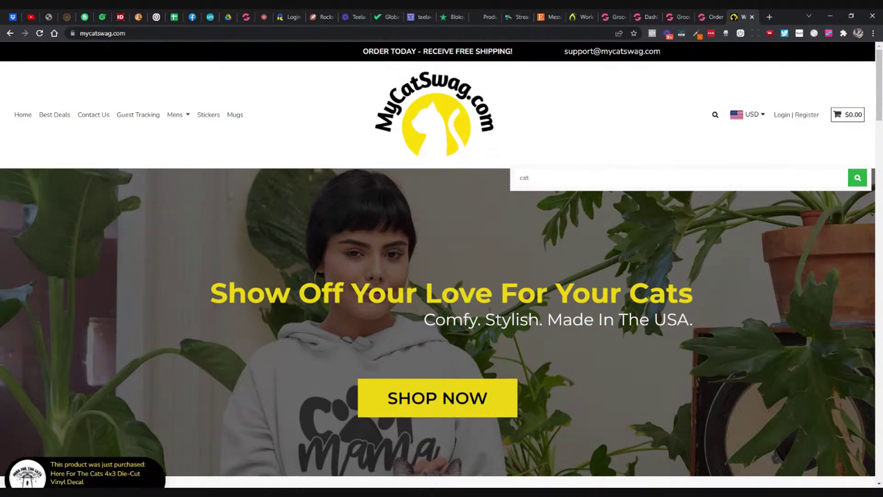
key("ctrl+a")
type("home")
key("Return")
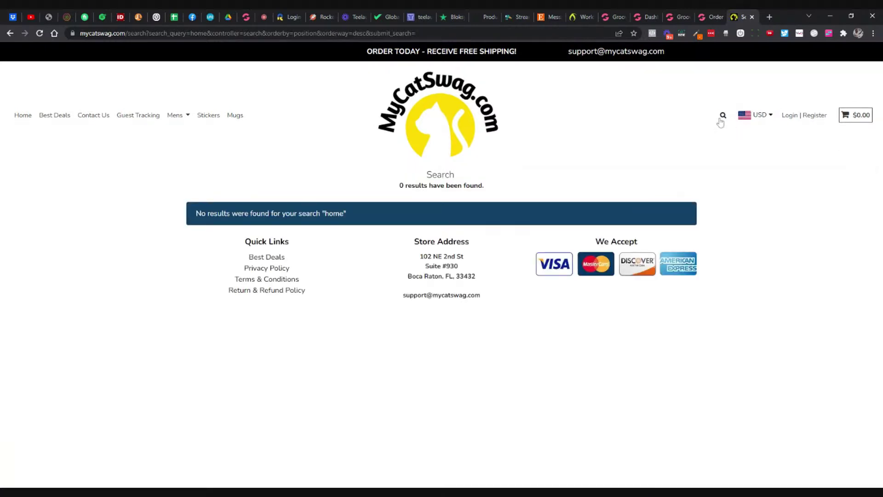
left_click(721, 118)
key("ctrl+a")
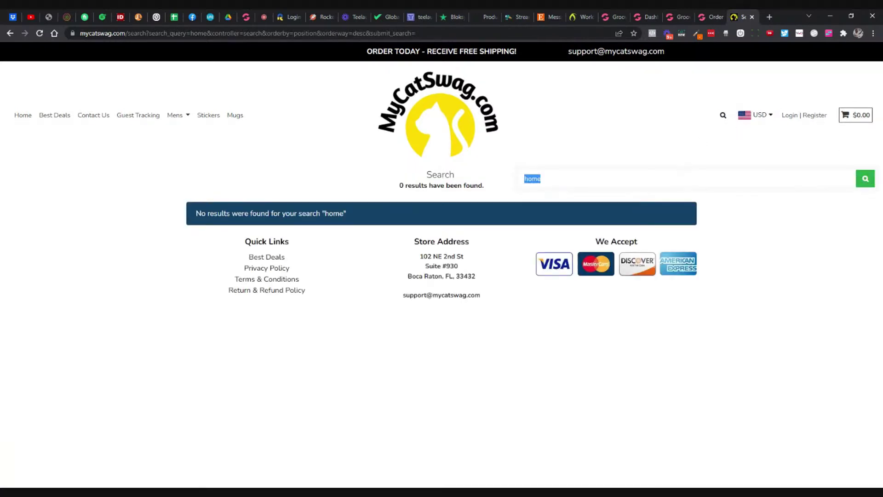
type("cat")
left_click(865, 186)
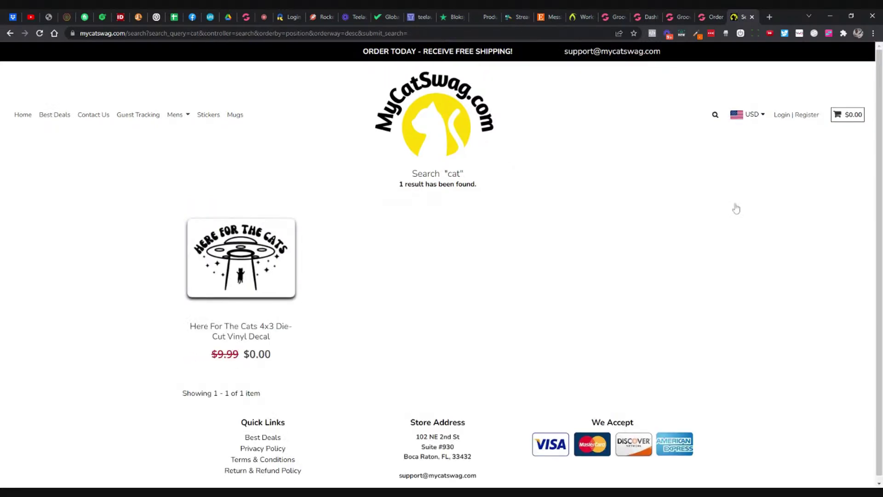
Step: Open the Here For The Cats 4x3 Die-Cut Vinyl Decal, browse its photos, and add it to the cart
left_click(277, 260)
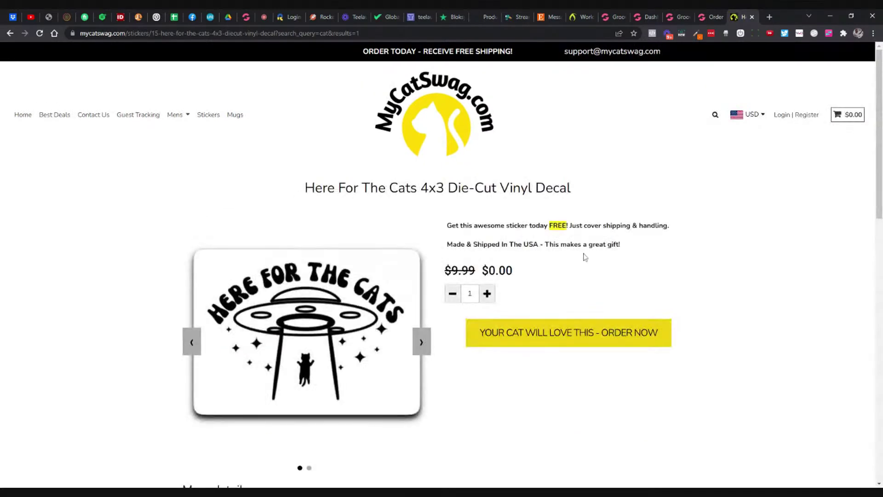
left_click(426, 332)
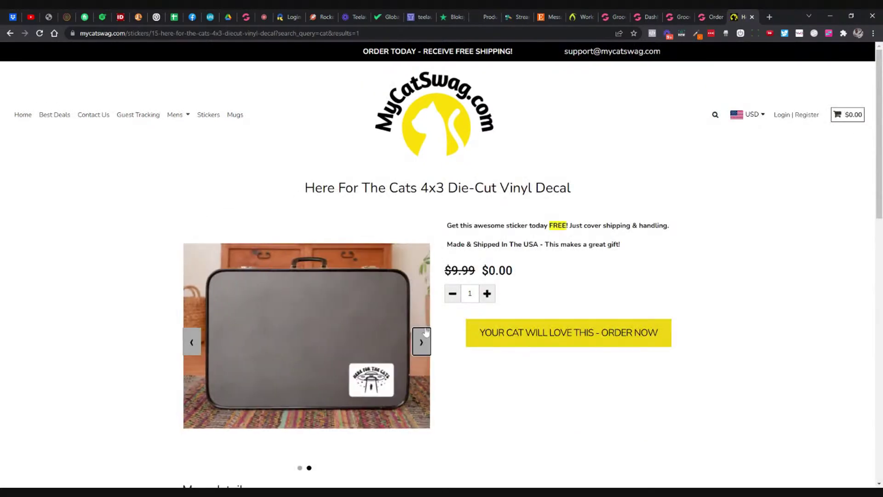
left_click(192, 342)
scroll(719, 253, "down", 2)
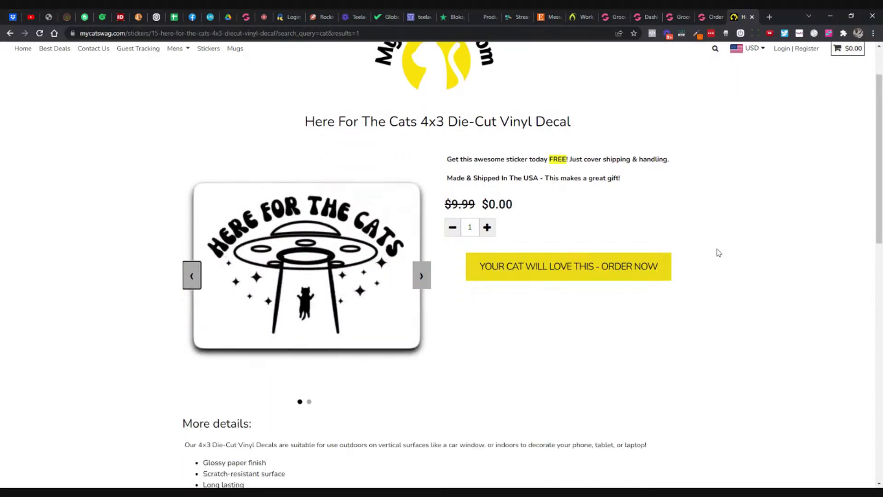
scroll(718, 252, "down", 2)
scroll(719, 252, "up", 4)
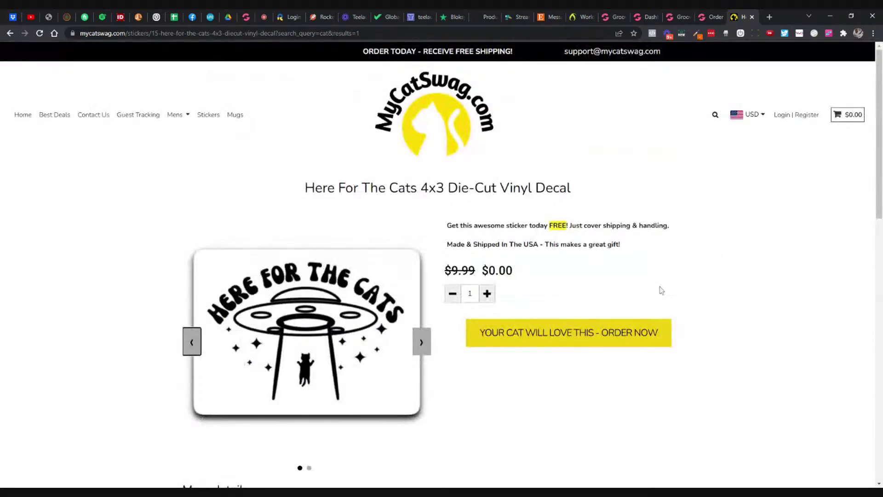
scroll(645, 296, "down", 10)
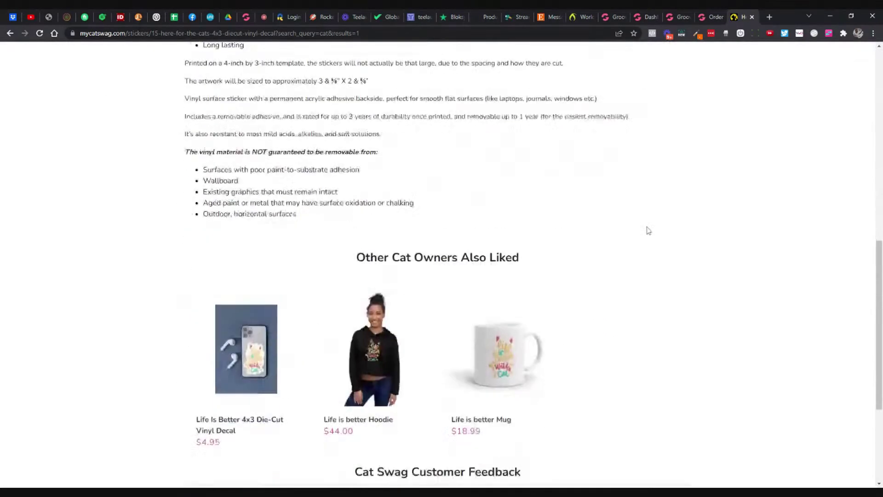
scroll(647, 229, "up", 10)
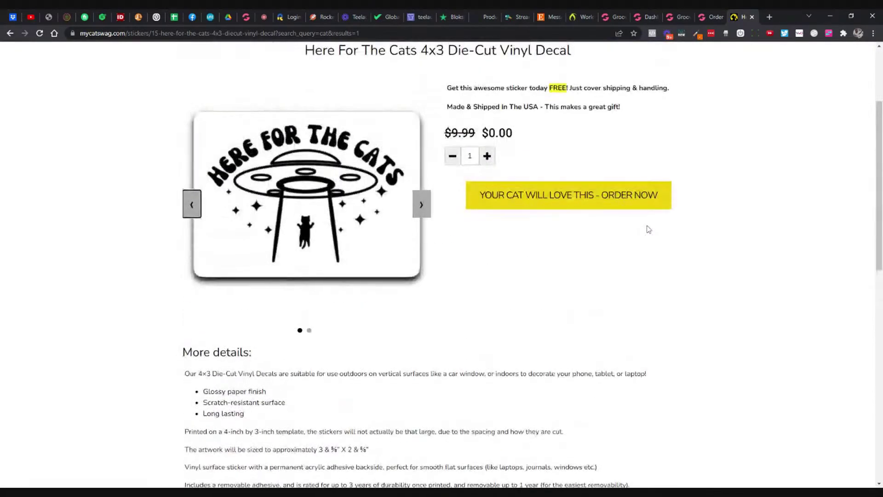
scroll(642, 227, "down", 8)
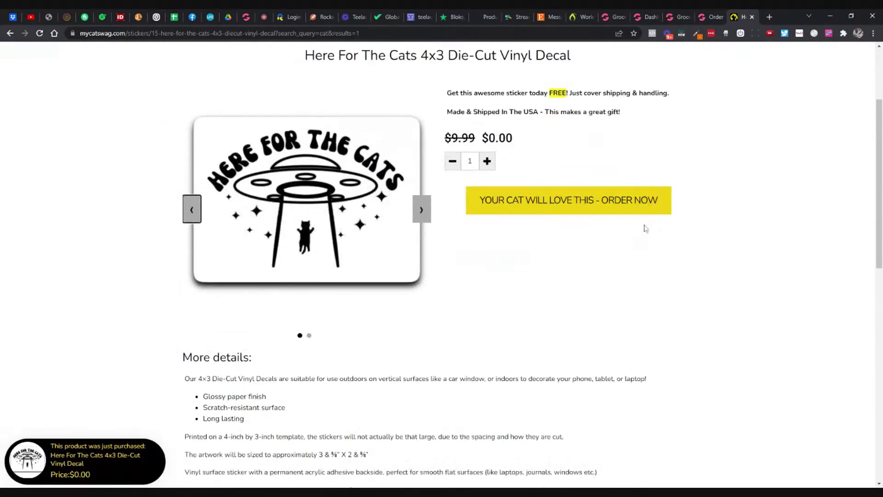
scroll(628, 232, "down", 2)
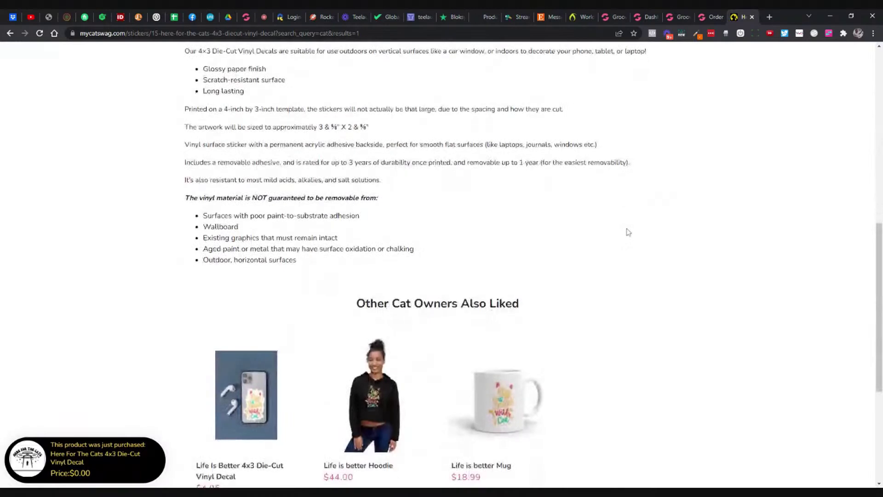
scroll(628, 233, "down", 4)
scroll(628, 227, "up", 15)
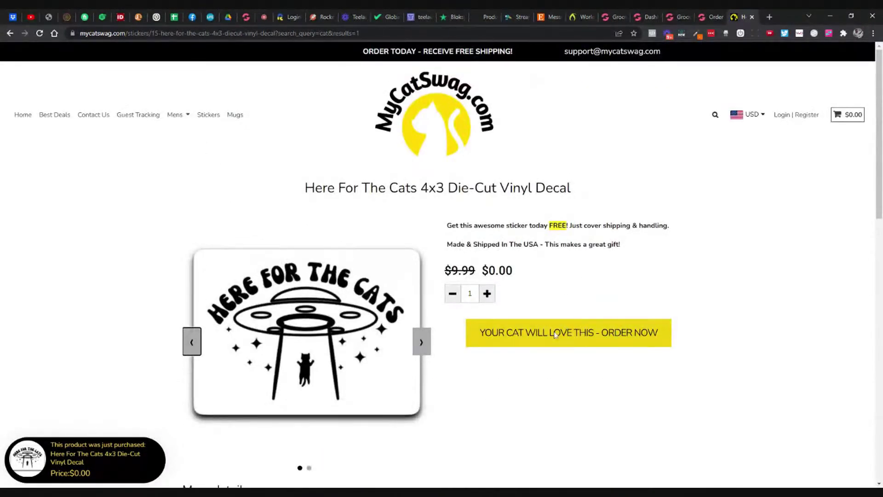
left_click(555, 335)
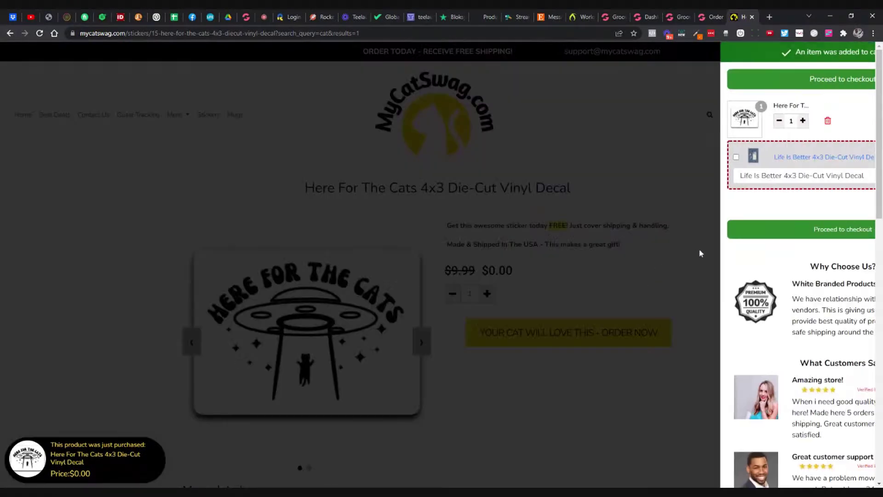
Step: Proceed to checkout and review the free decal and the $4.95 Life Is Better offer
scroll(750, 239, "down", 2)
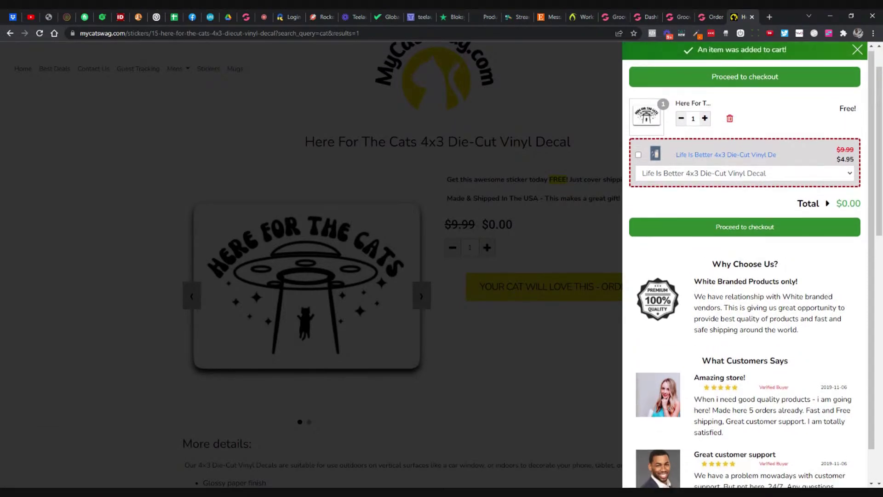
left_click(751, 232)
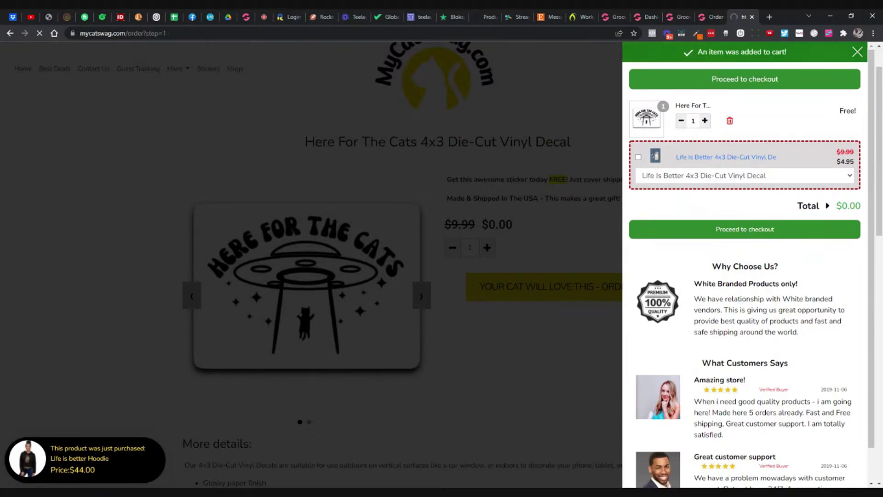
scroll(644, 248, "down", 4)
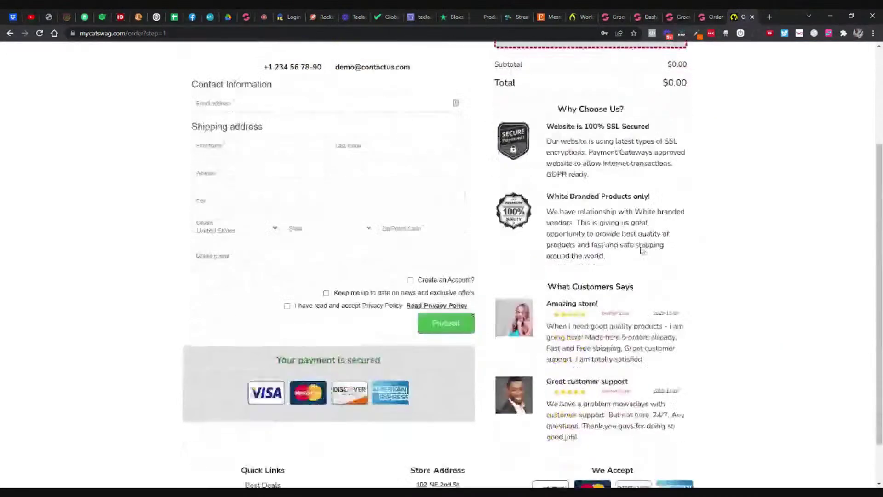
scroll(642, 250, "up", 4)
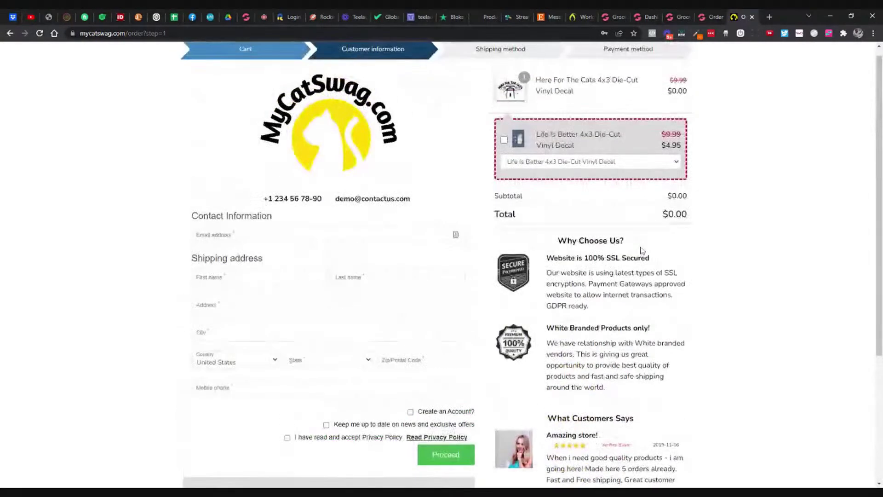
scroll(640, 248, "down", 3)
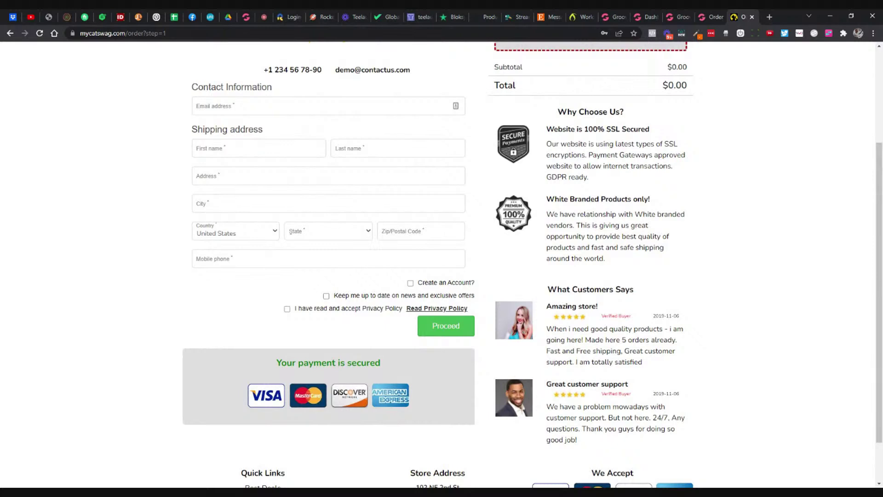
scroll(547, 282, "up", 1)
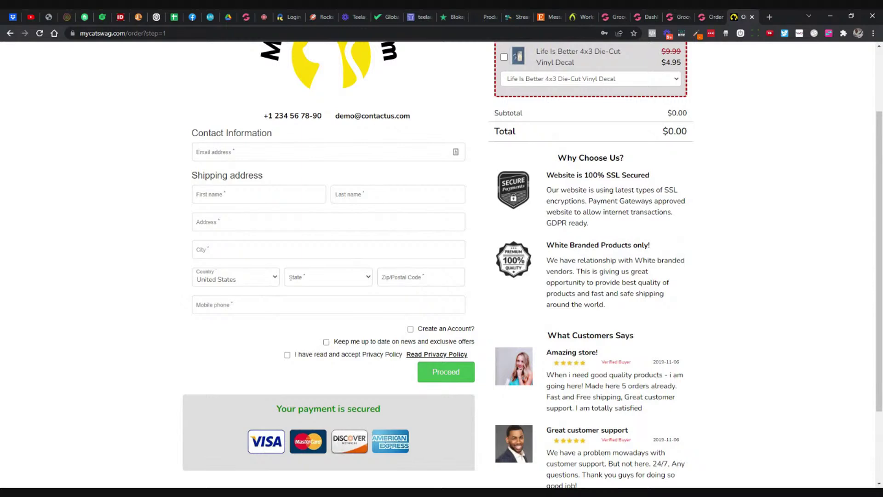
scroll(531, 264, "up", 2)
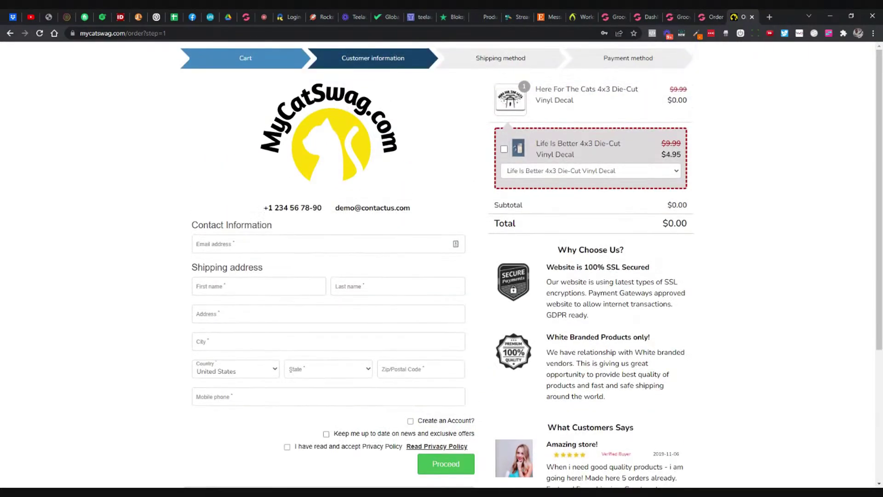
scroll(531, 264, "down", 3)
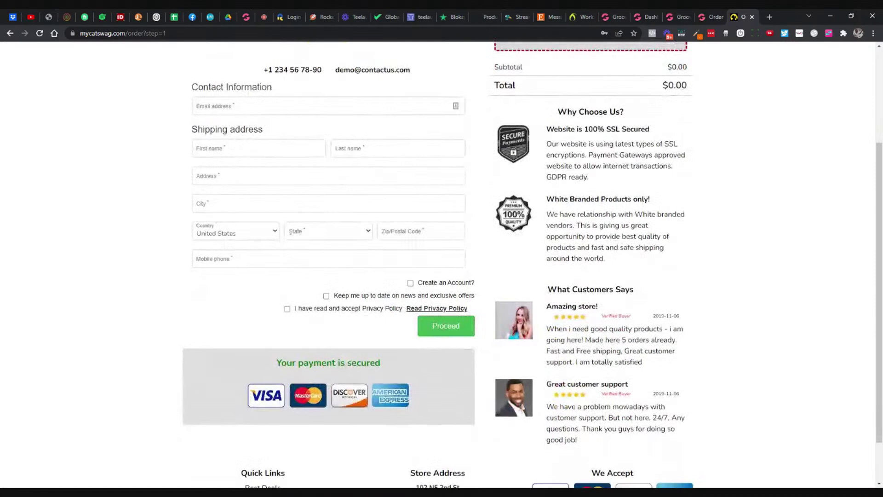
scroll(442, 264, "up", 2)
scroll(657, 126, "down", 3)
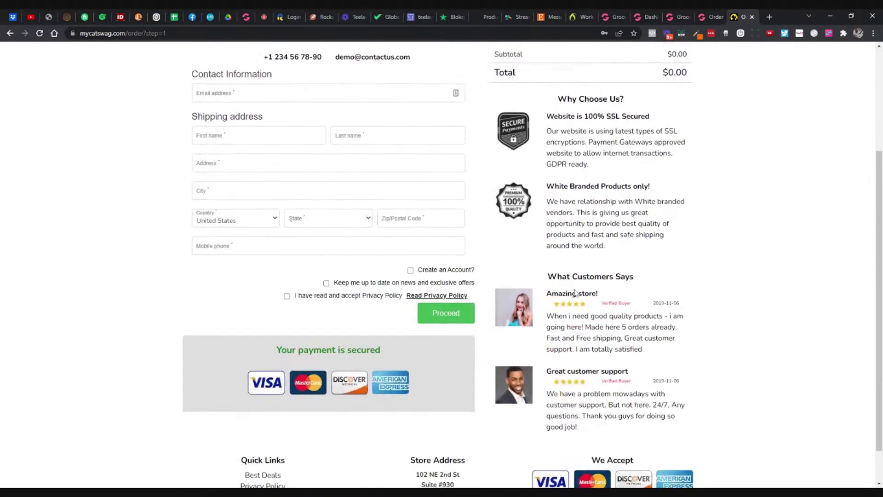
scroll(657, 126, "up", 4)
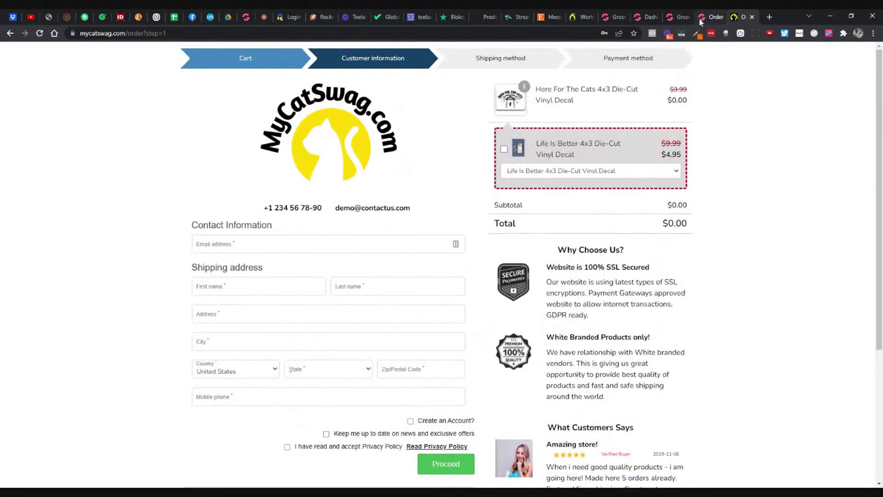
Step: Switch from the checkout page back to the GrooveKart admin and builder tabs
left_click(711, 17)
left_click(639, 18)
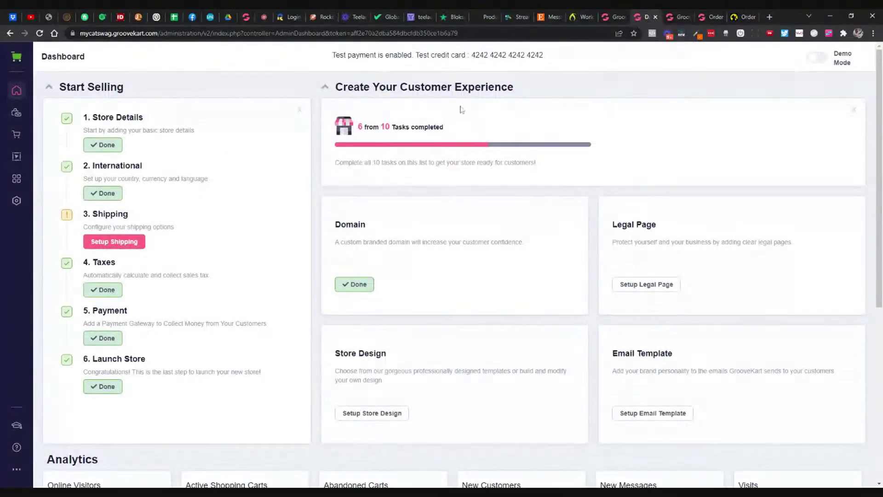
left_click(675, 17)
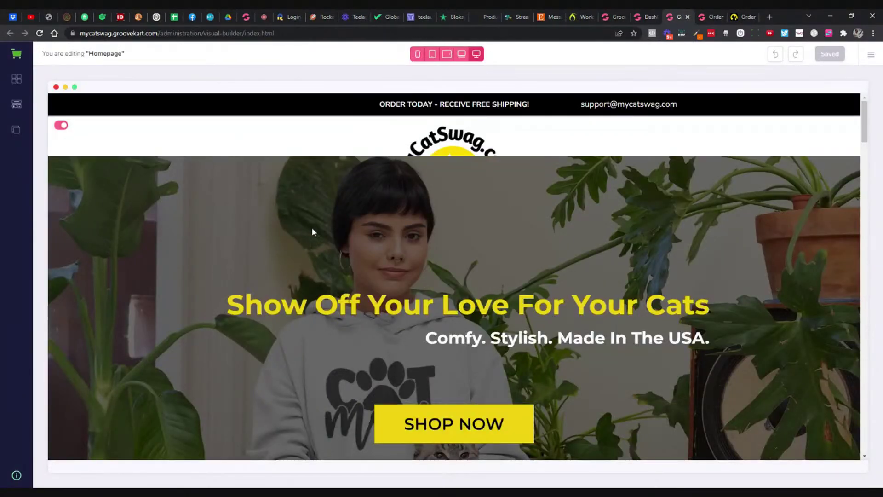
Step: Open the Flyout Cart layout for editing from the Pages list under Menu & Pages
left_click(21, 130)
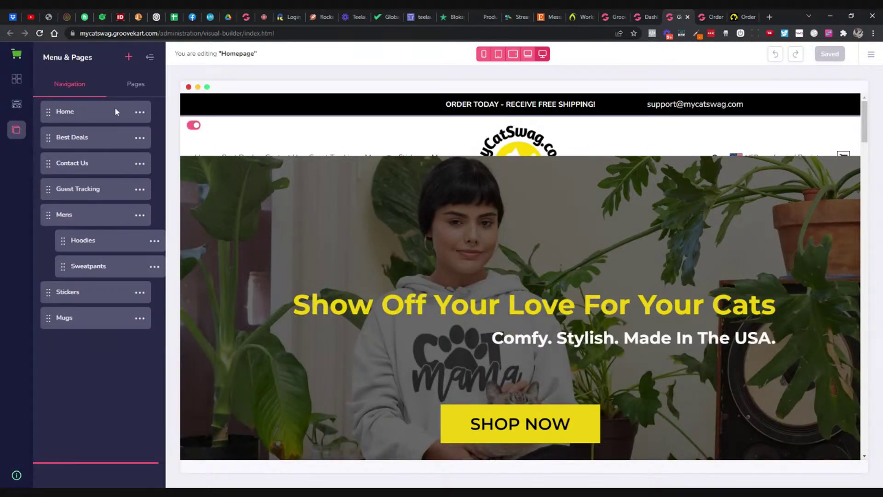
left_click(127, 83)
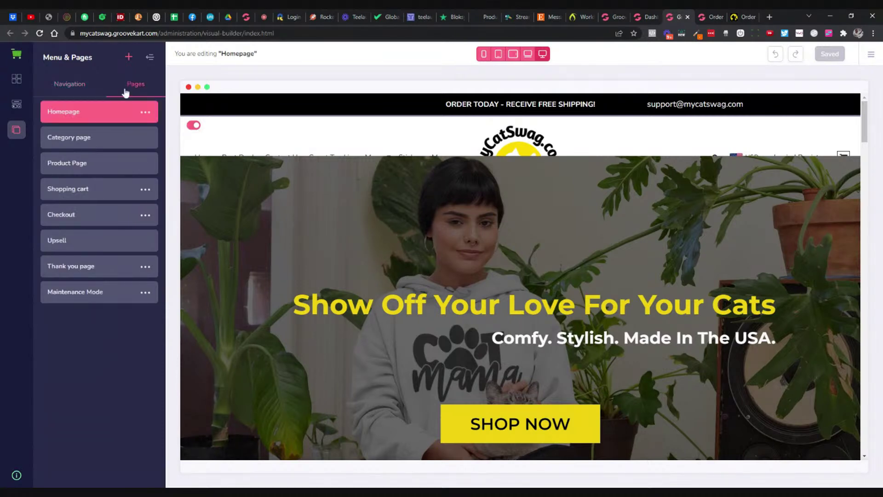
scroll(521, 120, "down", 1)
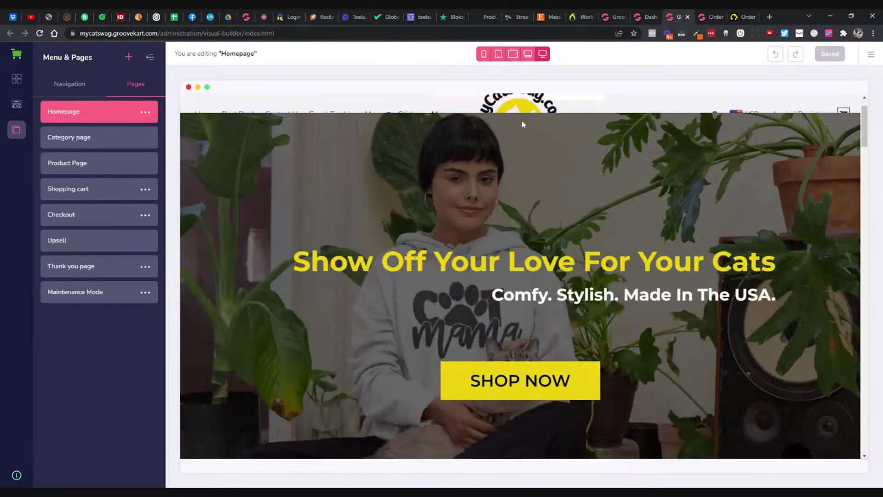
scroll(520, 120, "up", 1)
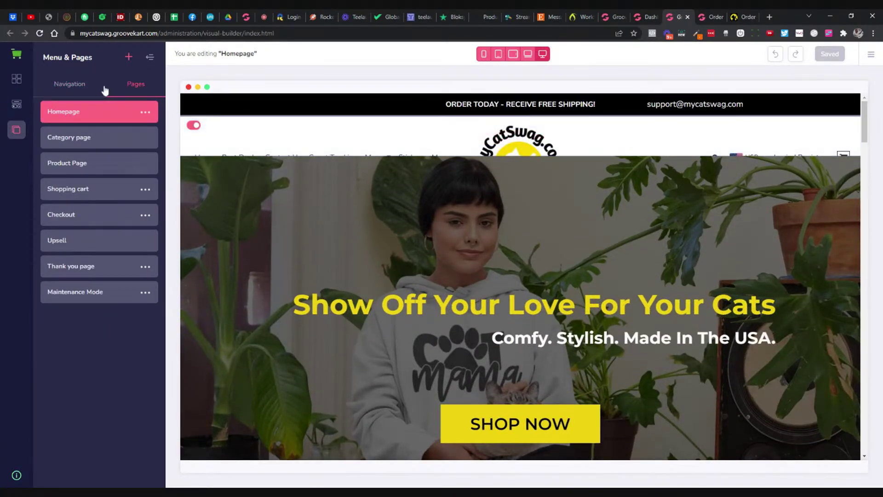
mouse_move(544, 140)
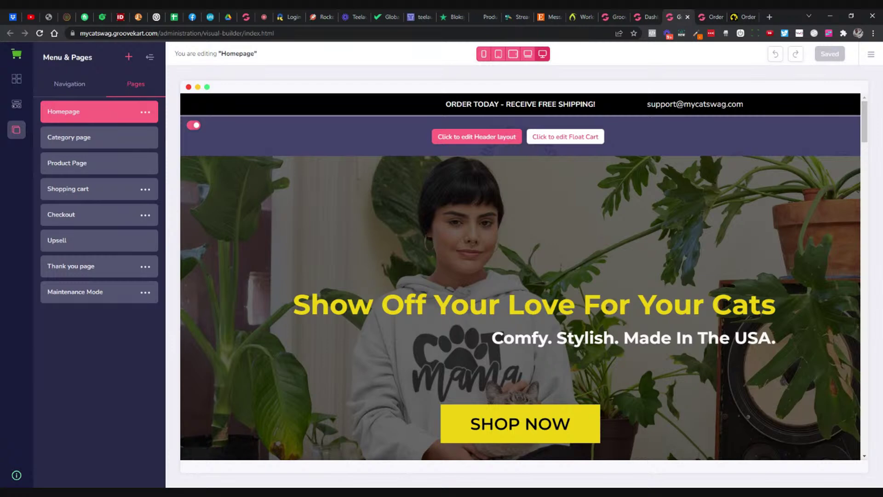
left_click(543, 138)
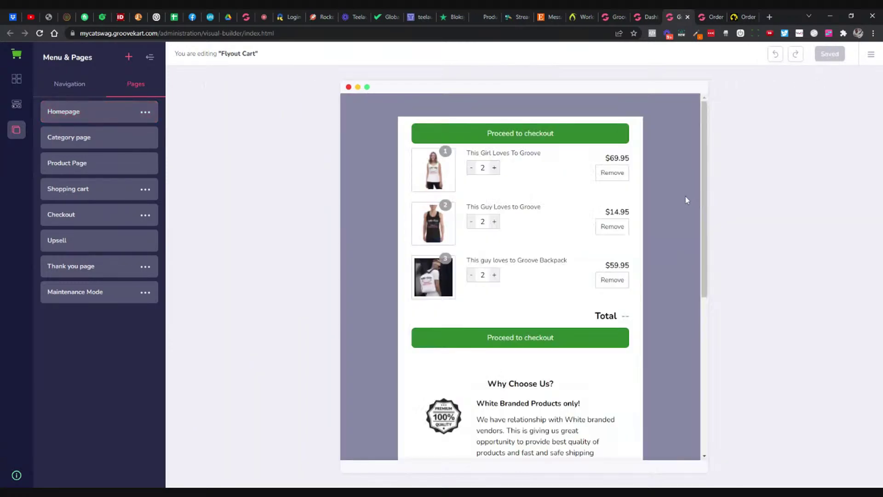
scroll(657, 200, "down", 3)
scroll(655, 200, "down", 2)
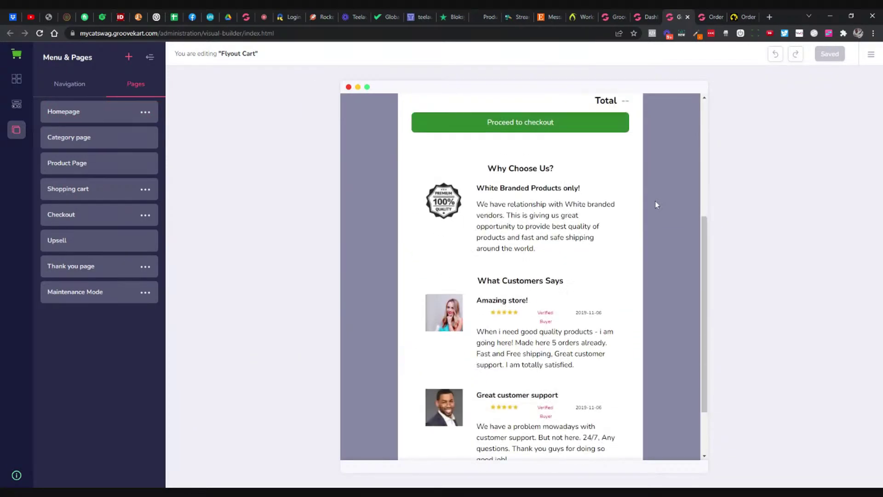
scroll(655, 200, "up", 5)
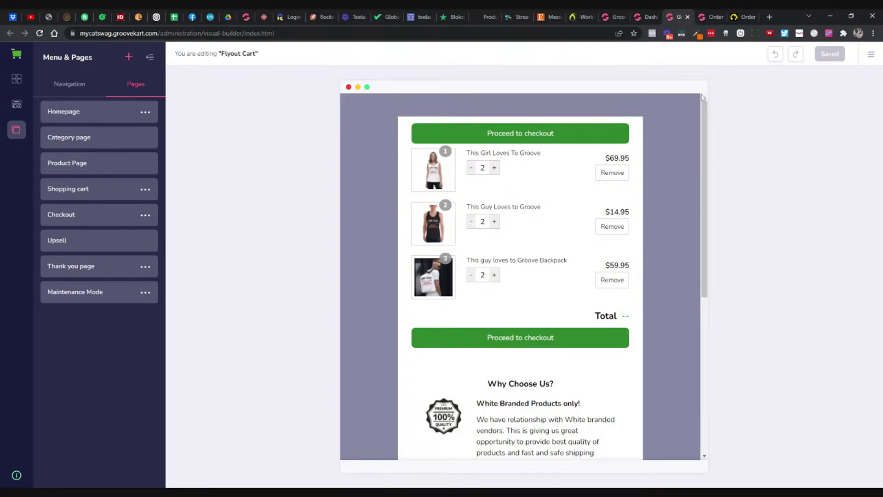
left_click(743, 16)
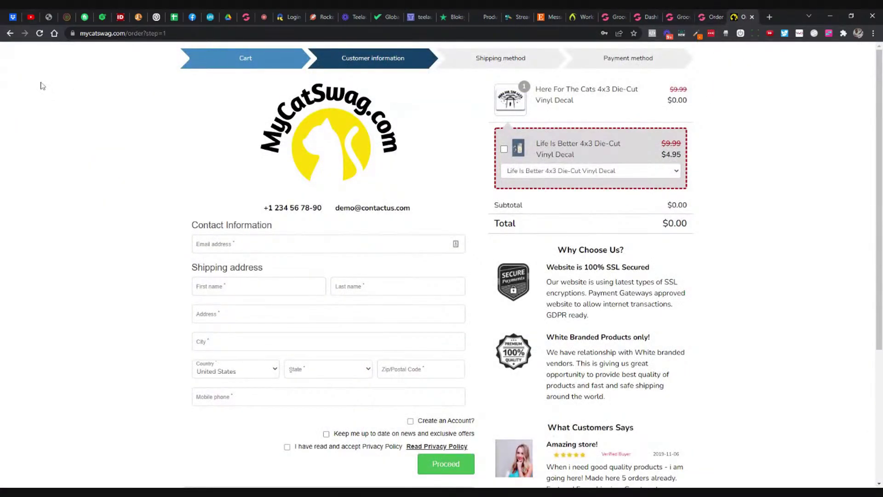
Step: Add the Here For The Cats sticker on the live store to preview the flyout cart, then close it
left_click(11, 34)
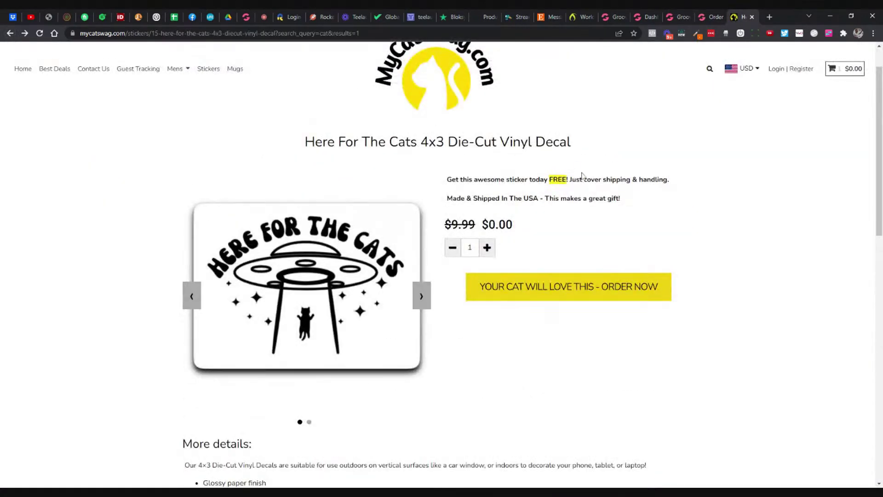
left_click(670, 282)
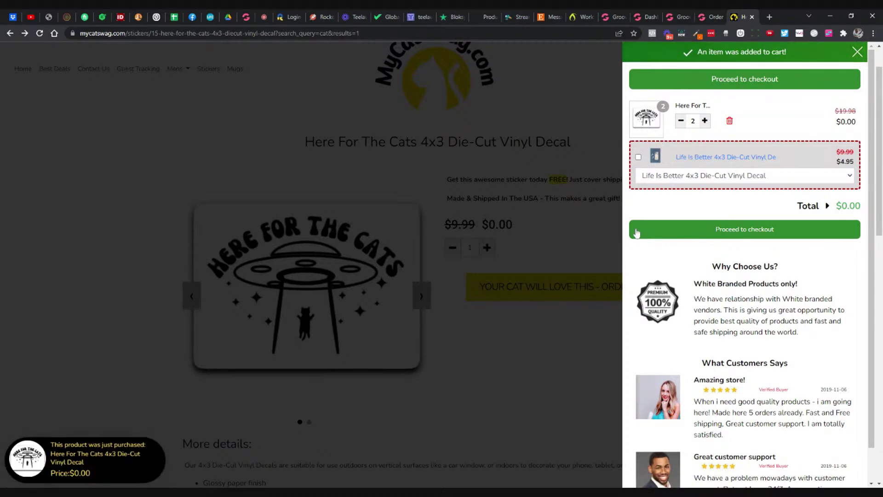
left_click(573, 238)
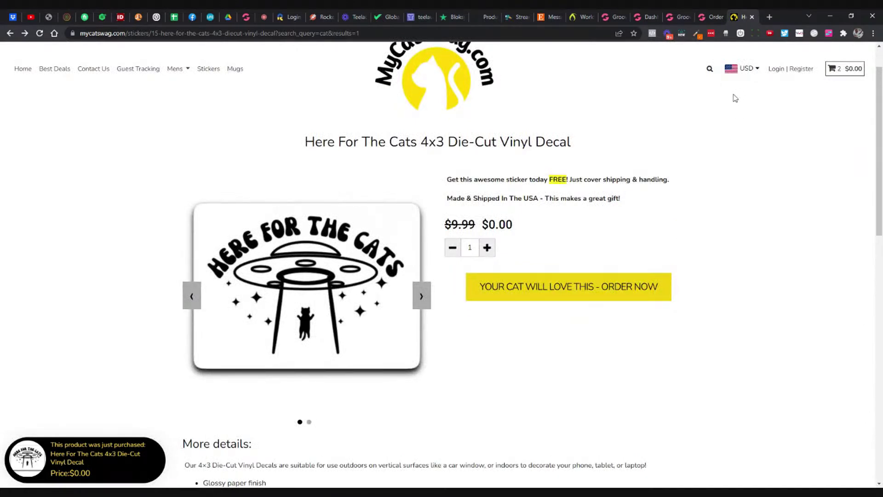
Step: Copy the Order Now button's yellow #F0D10E and select the top checkout button in the Flyout Cart editor
left_click(698, 34)
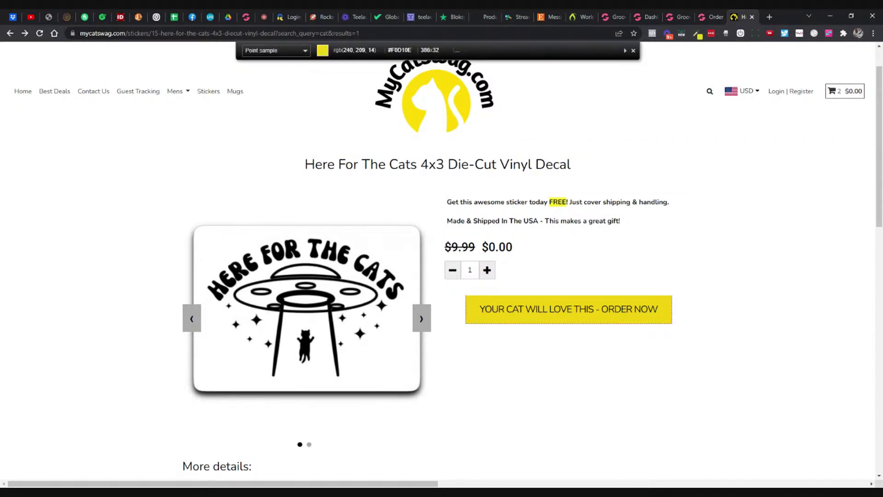
left_click(569, 309)
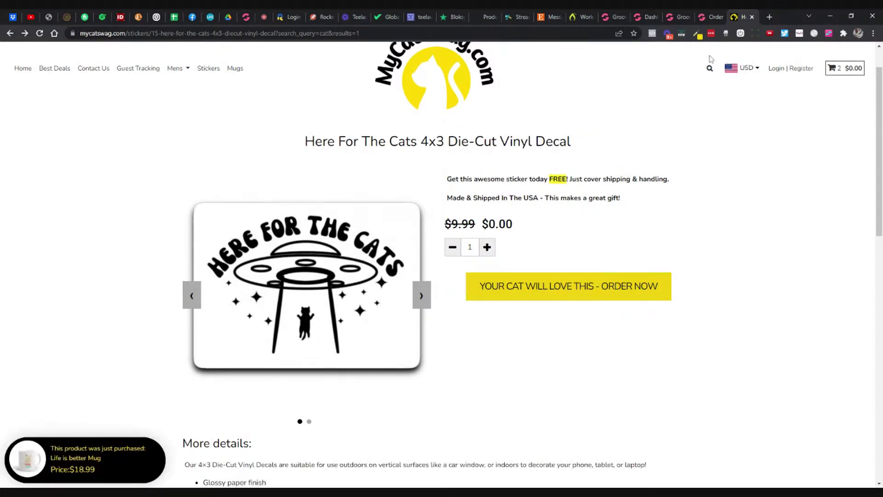
left_click(679, 19)
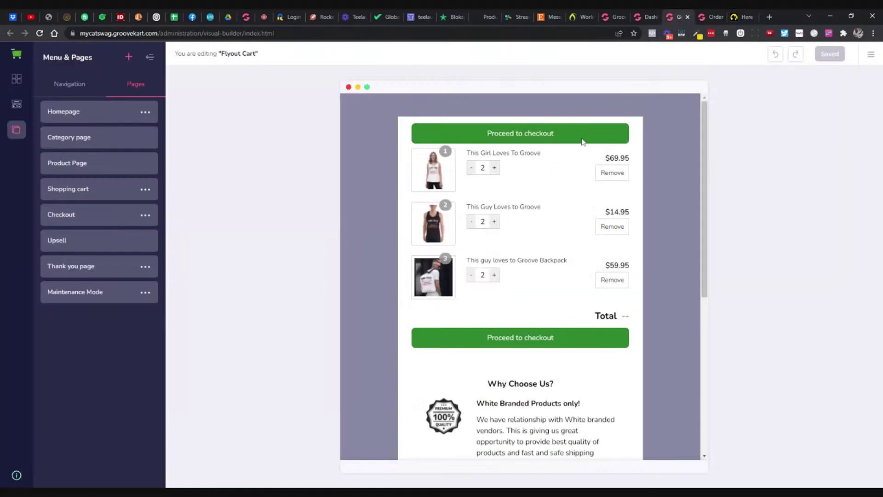
left_click(581, 138)
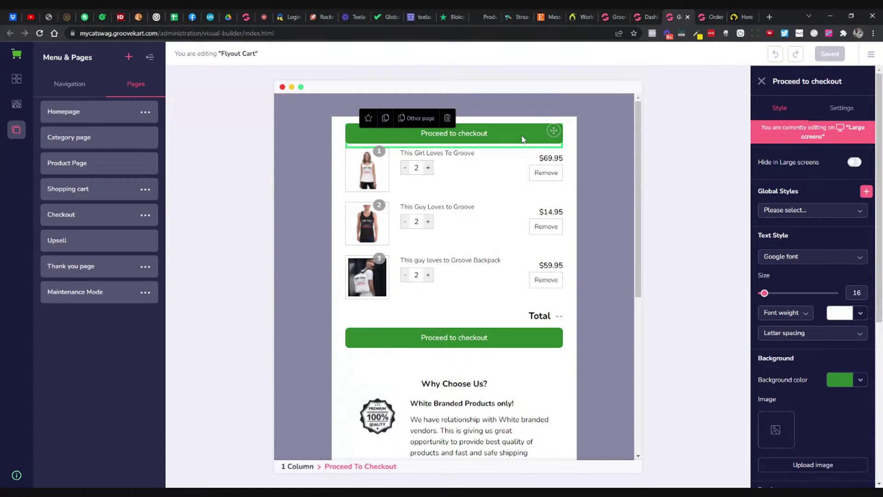
Step: Try dark red and the pasted yellow #F0D10E as the checkout button background, settling on black
scroll(784, 345, "down", 2)
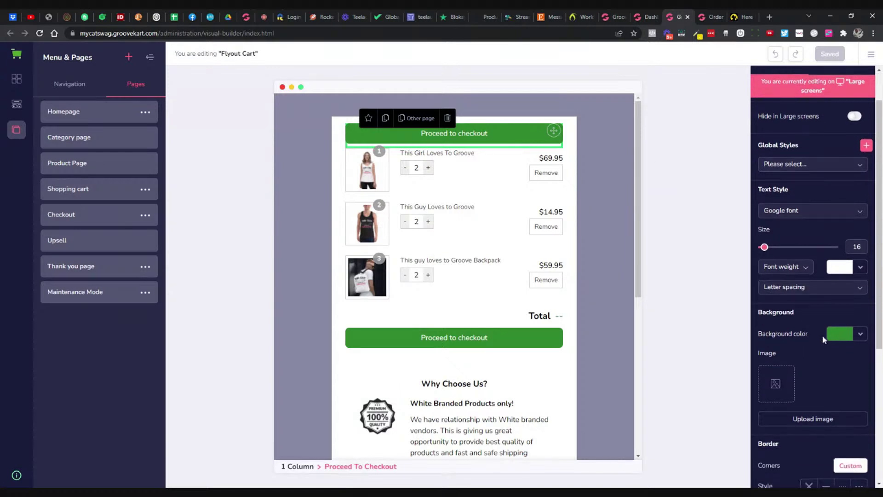
left_click(836, 337)
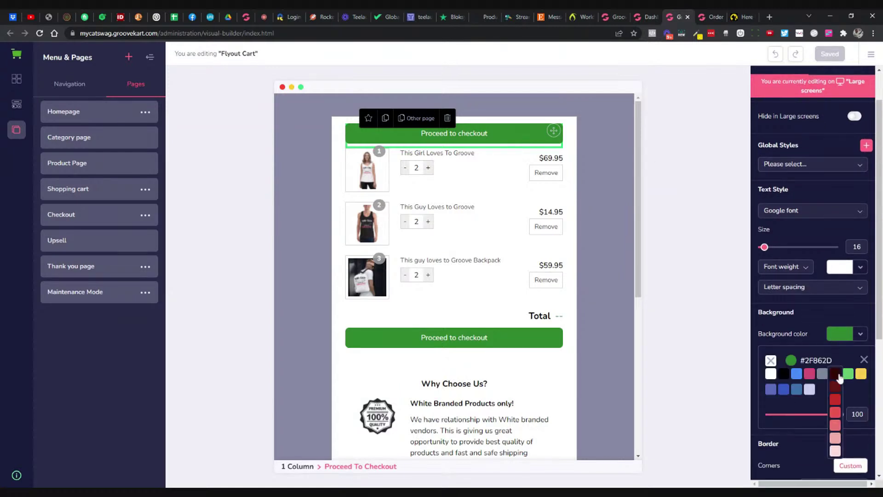
left_click(841, 377)
left_click(843, 341)
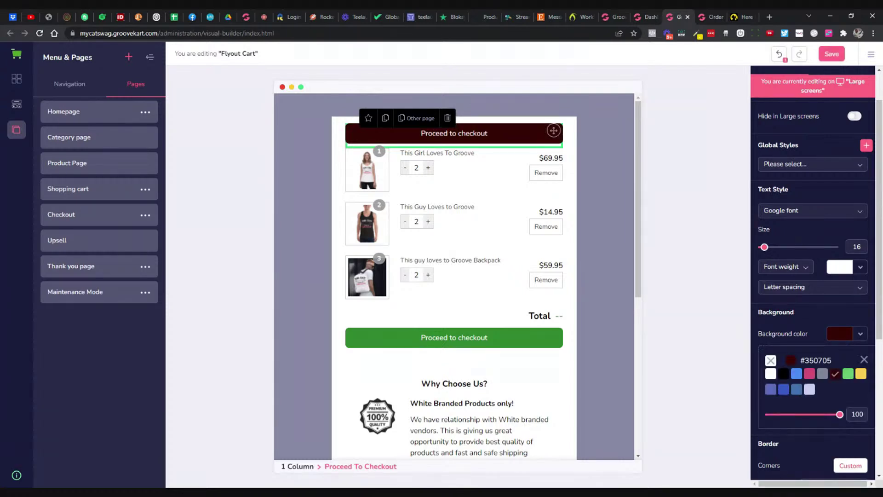
left_click(787, 371)
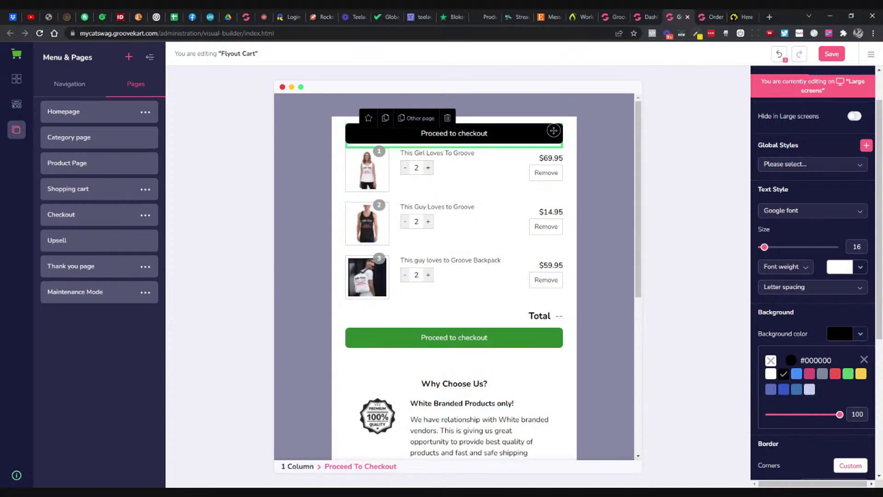
left_click(791, 360)
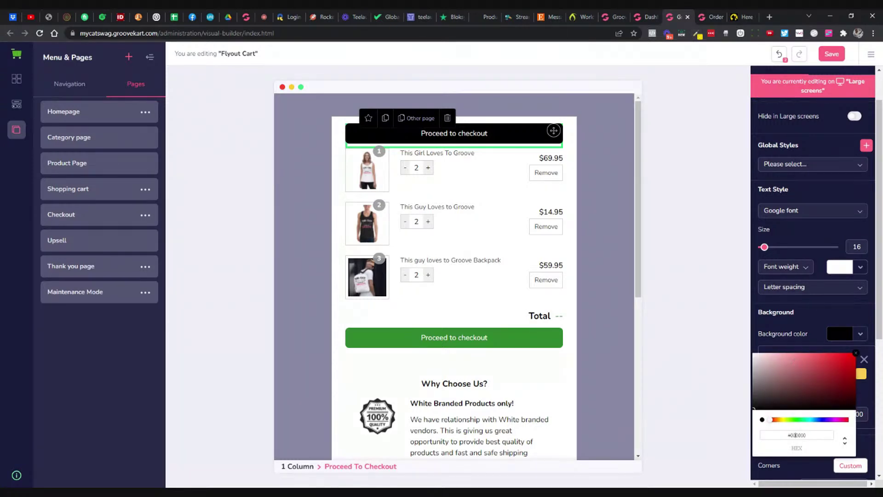
left_click(797, 435)
key("ctrl+v")
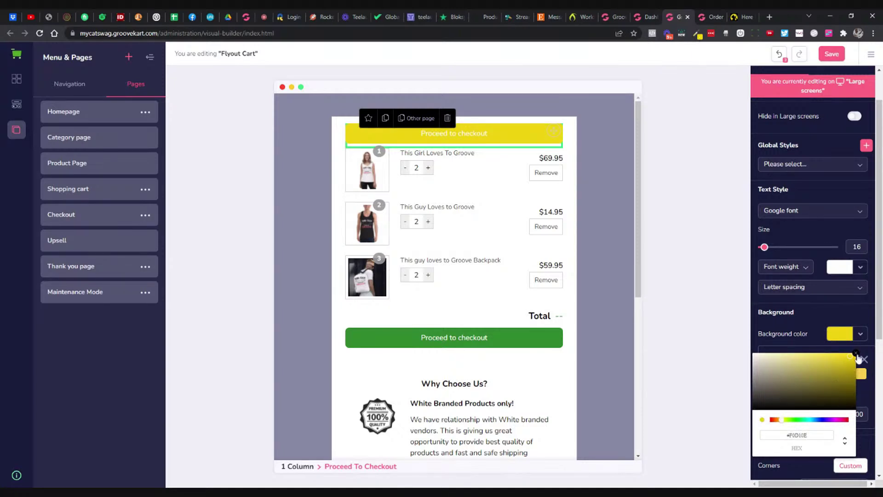
left_click(856, 355)
left_click(783, 373)
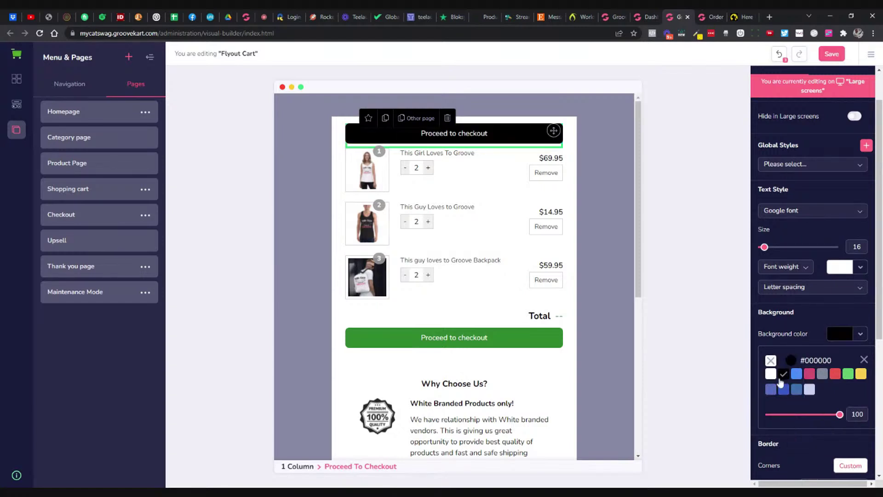
Step: Give the lower Proceed to checkout button a black #000000 background and save the layout
left_click(493, 340)
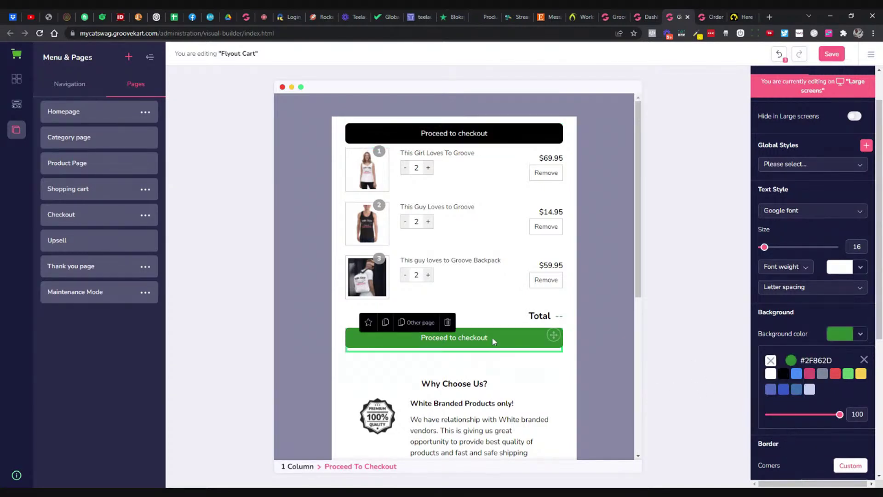
left_click(783, 374)
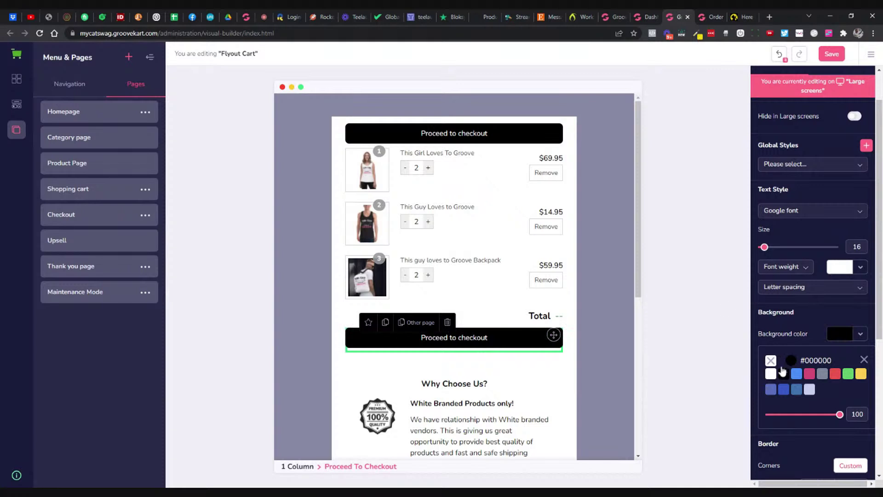
left_click(831, 55)
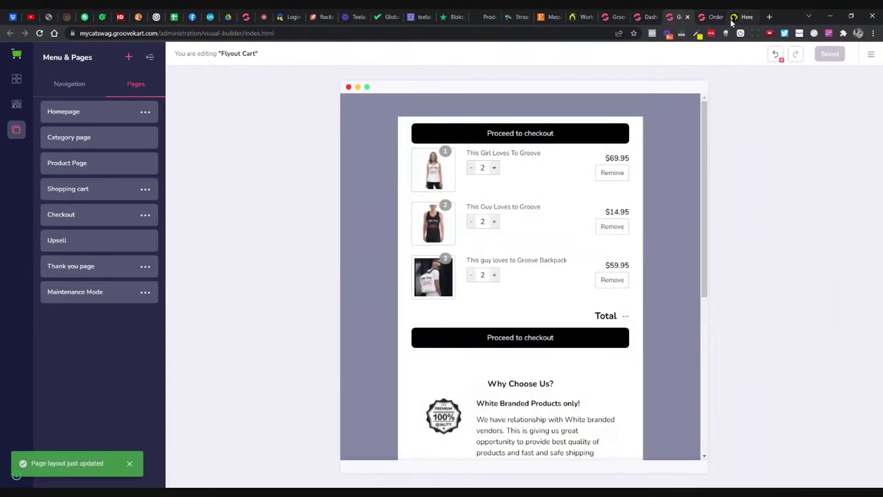
left_click(732, 20)
Step: Order the decal on the live store to confirm both checkout buttons are black, then return to the Dashboard
left_click(608, 288)
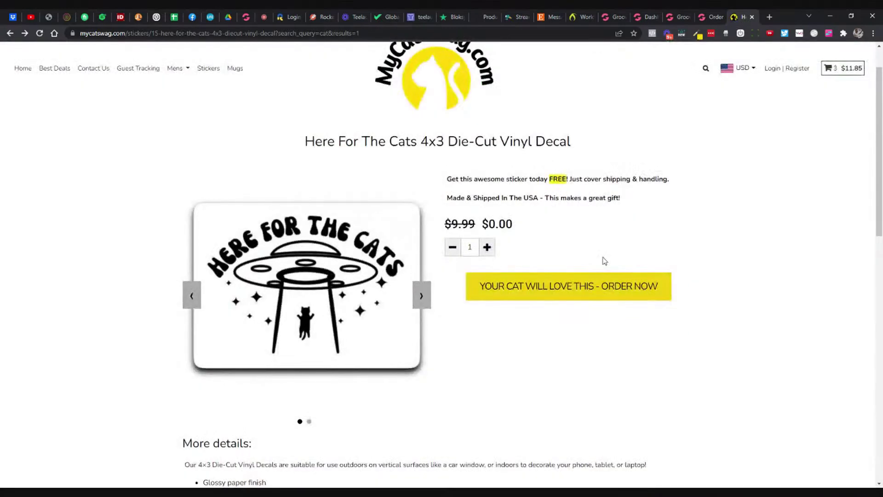
left_click(593, 286)
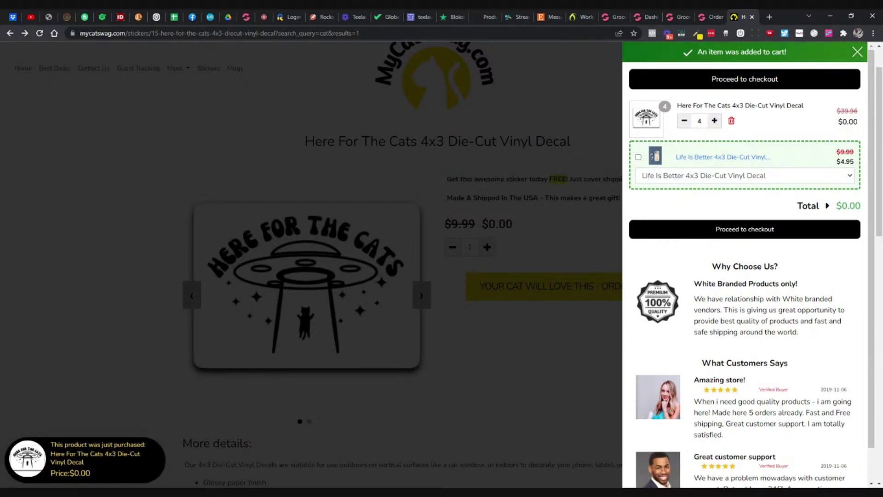
scroll(675, 266, "down", 1)
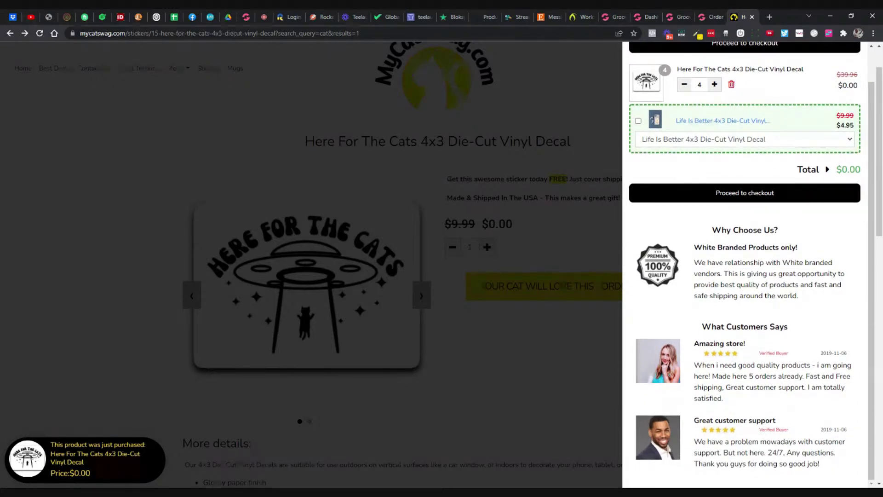
scroll(672, 265, "up", 1)
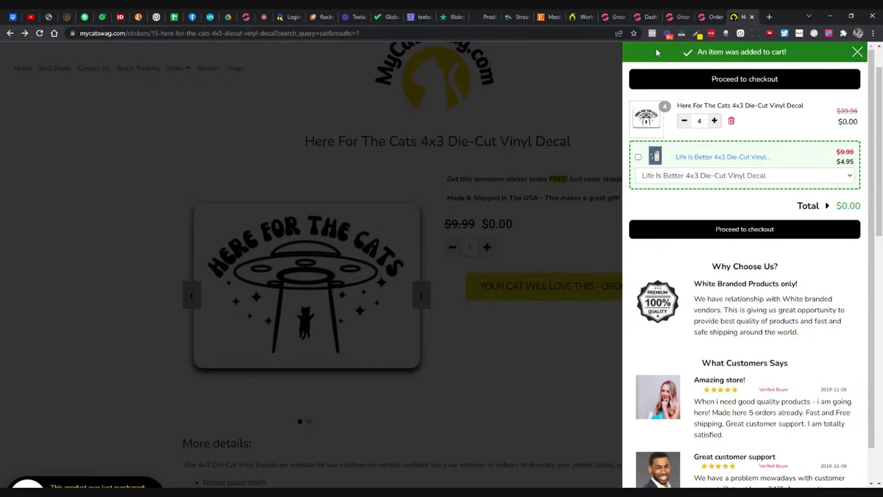
left_click(645, 22)
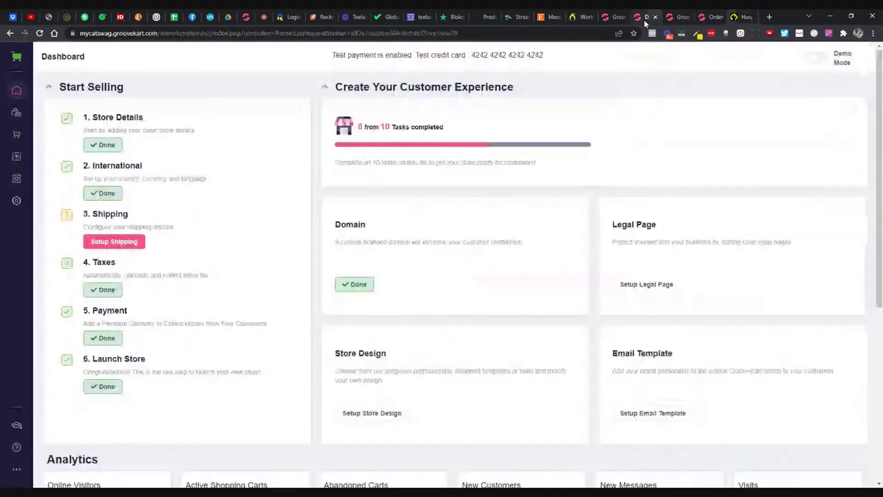
Step: Inspect the guarantee paragraph, the first reviewer's photo and text, and the 'White Branded Products only!' heading
left_click(676, 17)
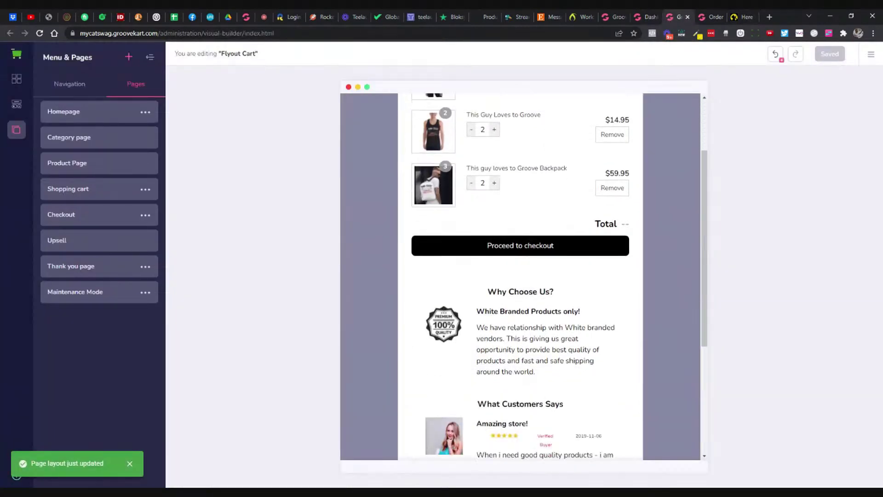
scroll(520, 277, "down", 3)
left_click(545, 211)
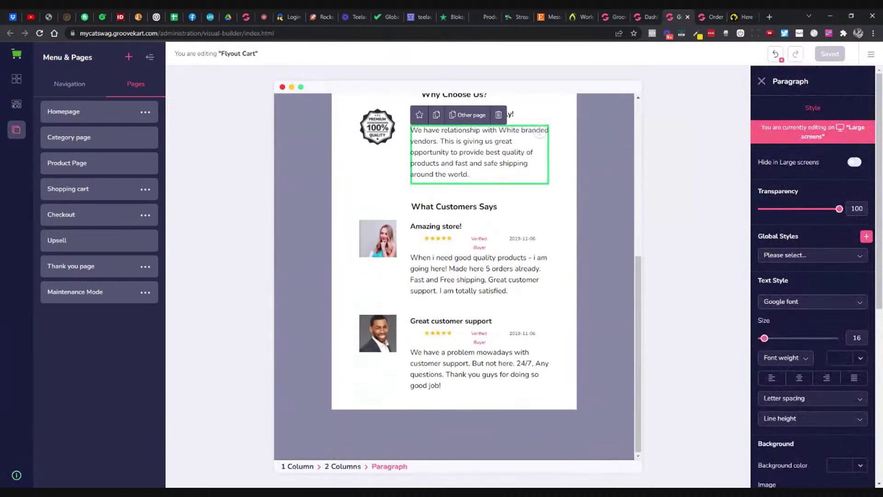
left_click(384, 252)
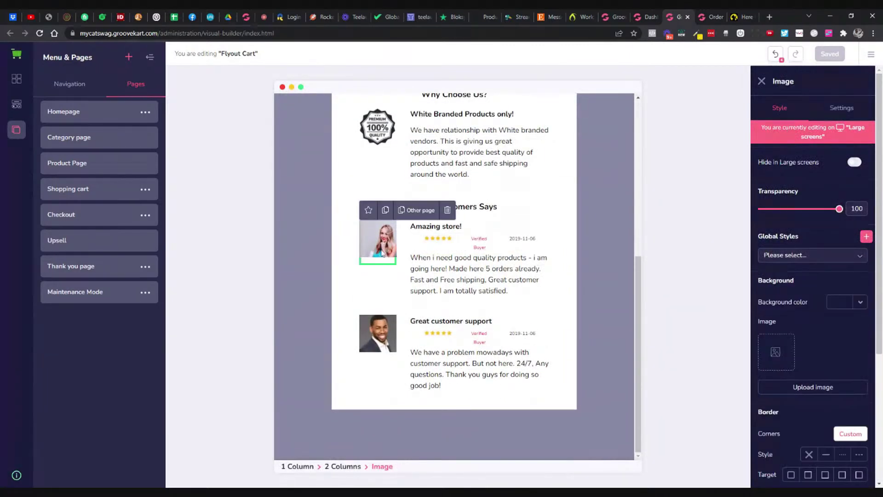
left_click(540, 260)
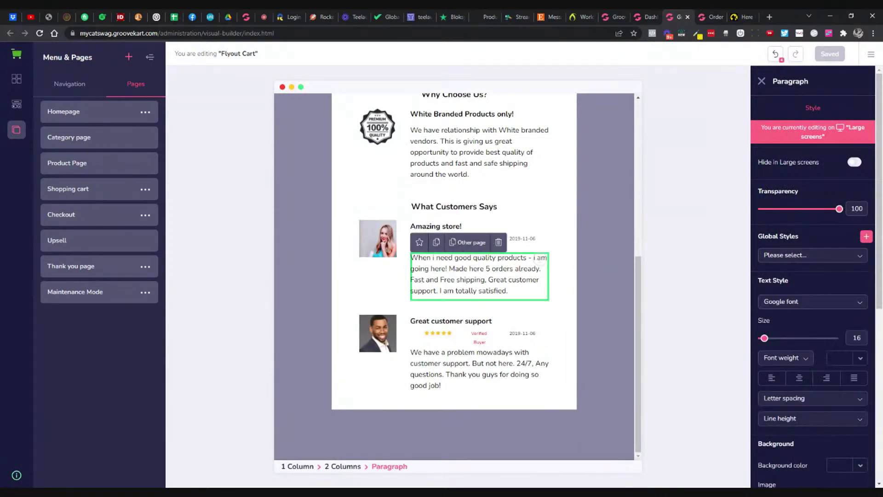
scroll(539, 306, "up", 1)
left_click(460, 177)
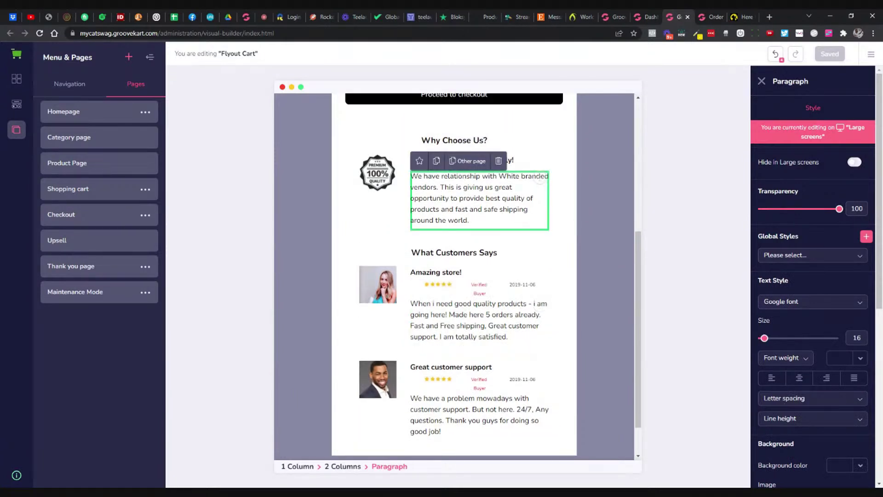
left_click(540, 160)
double_click(449, 160)
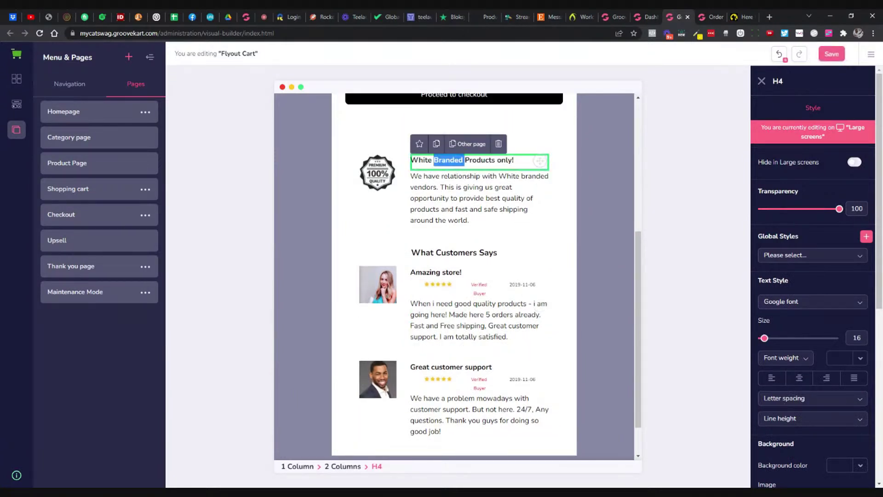
left_click(411, 161)
scroll(500, 240, "up", 5)
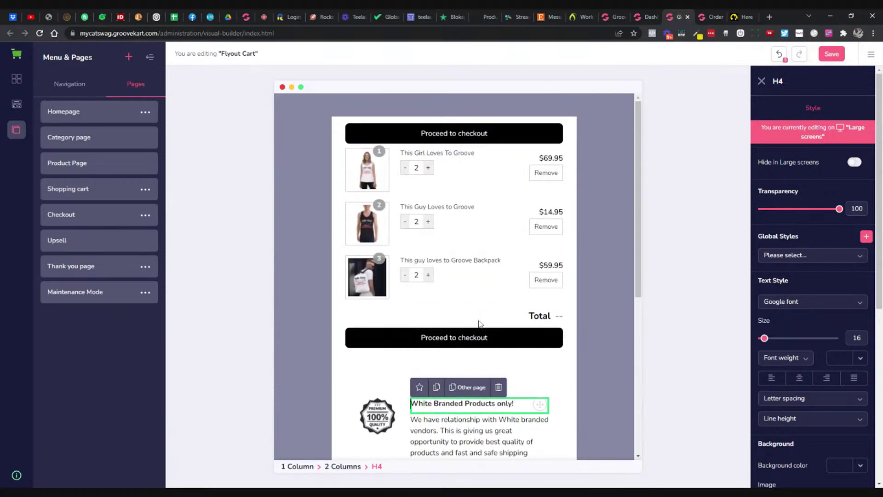
left_click(483, 338)
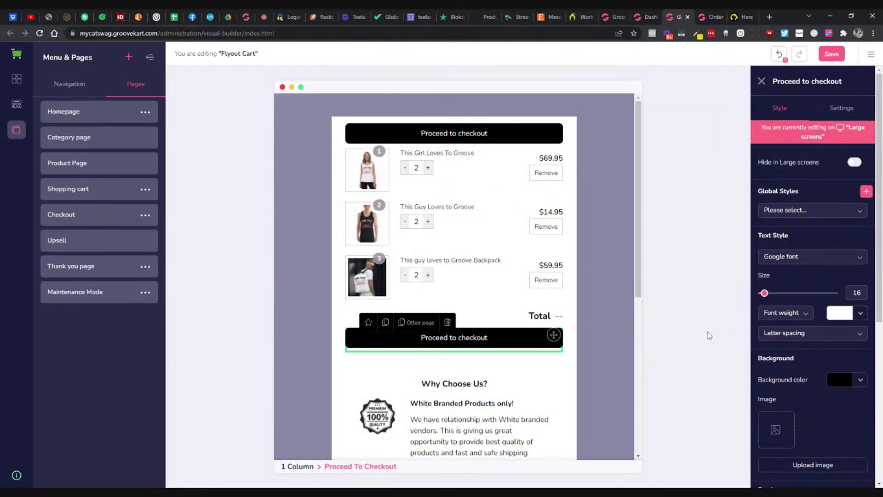
Step: Make the lower Proceed to checkout button's text yellow #F0D10E
scroll(851, 365, "down", 5)
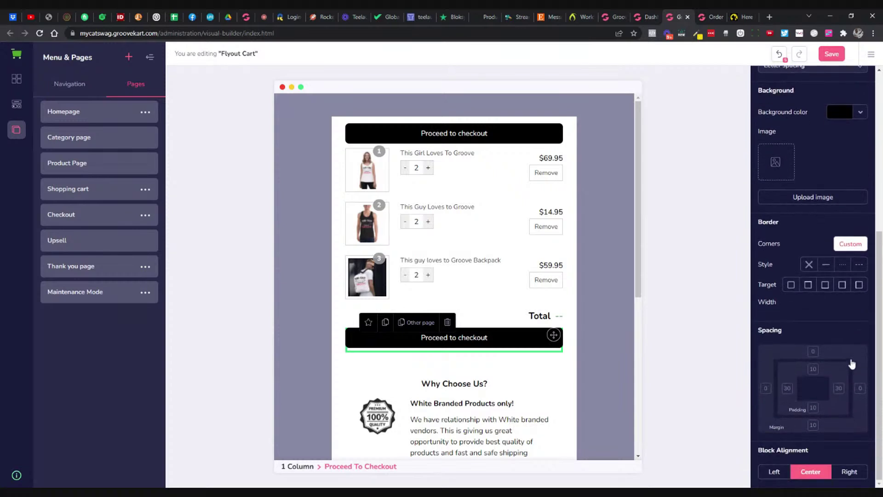
scroll(851, 361, "up", 4)
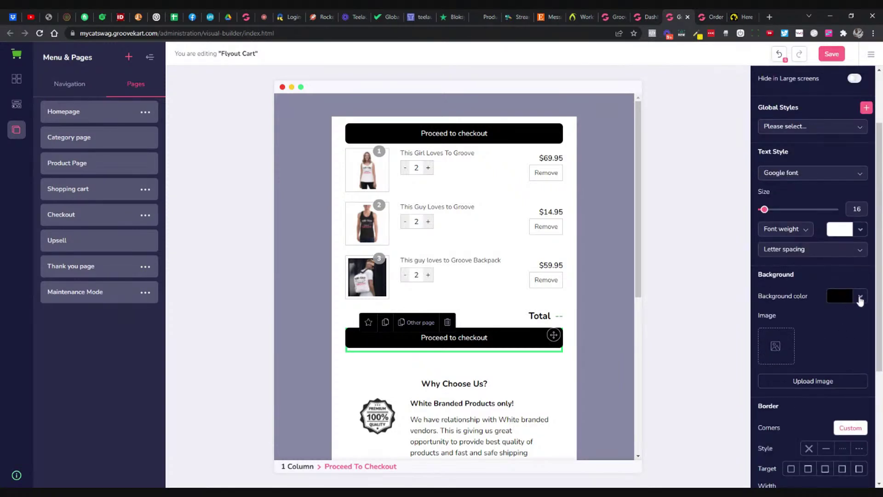
left_click(848, 232)
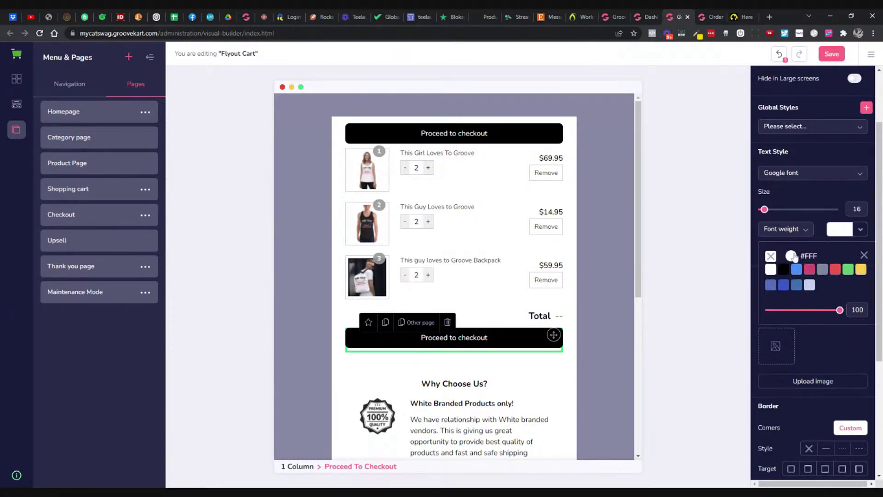
left_click(792, 256)
left_click_drag(808, 330, 786, 331)
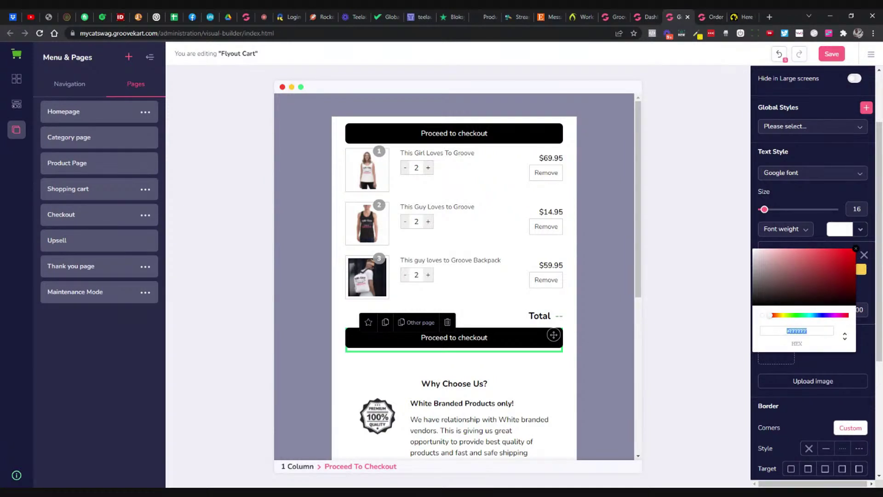
left_click(781, 315)
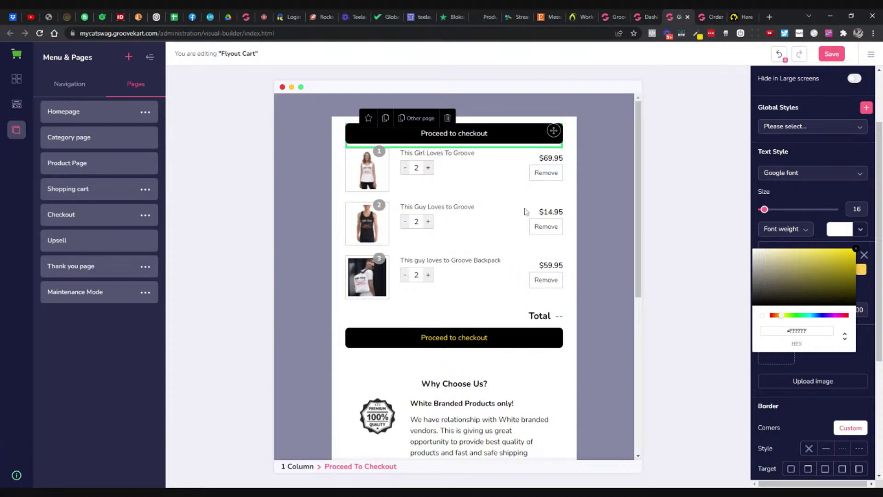
left_click(526, 212)
Step: Paste the same yellow #F0D10E as the top checkout button's text colour
left_click(514, 140)
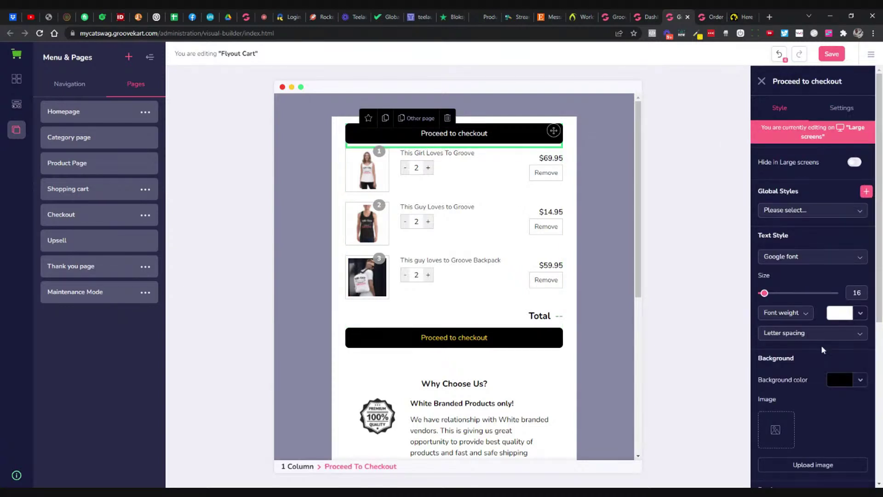
left_click(847, 311)
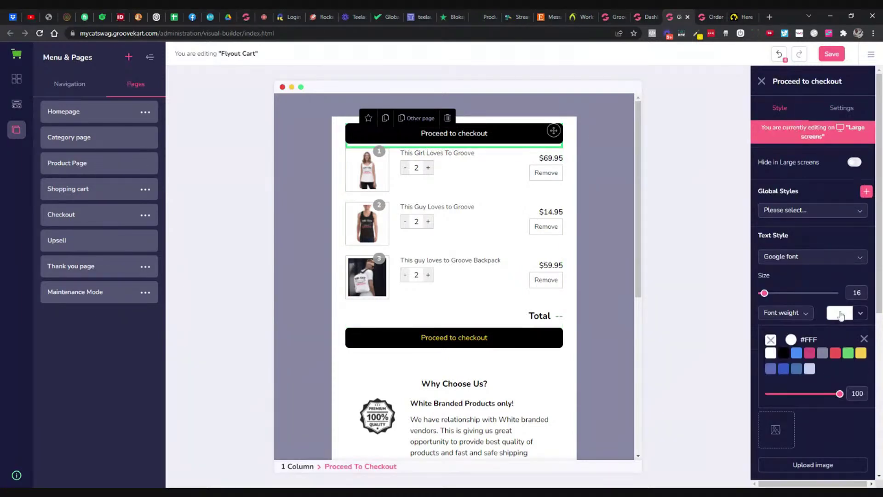
left_click(794, 343)
left_click(796, 414)
key("ctrl+a")
type("#F0D10E")
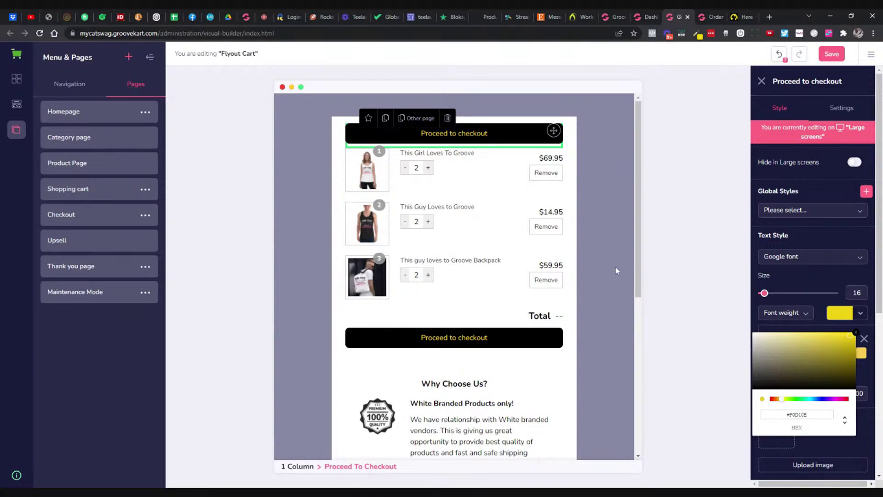
scroll(615, 266, "down", 2)
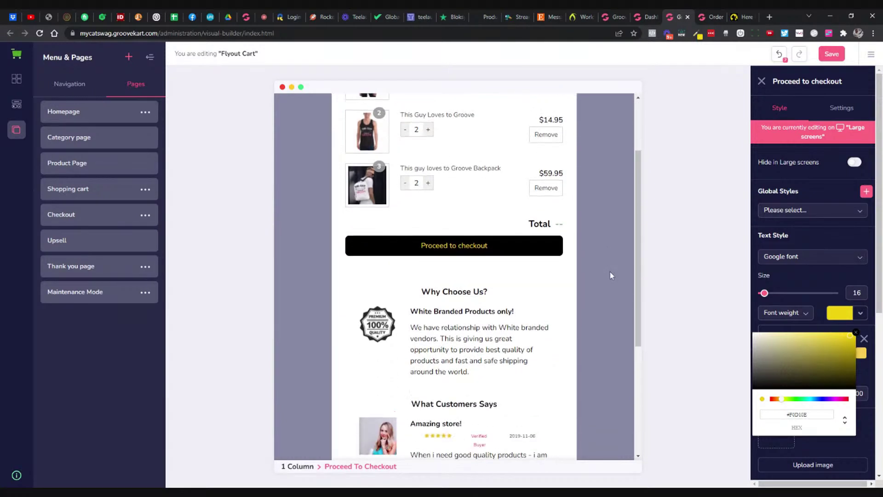
Step: Inspect the 'Why Choose Us?' guarantee block, then view the GrooveGear checkout page for reference
left_click(441, 291)
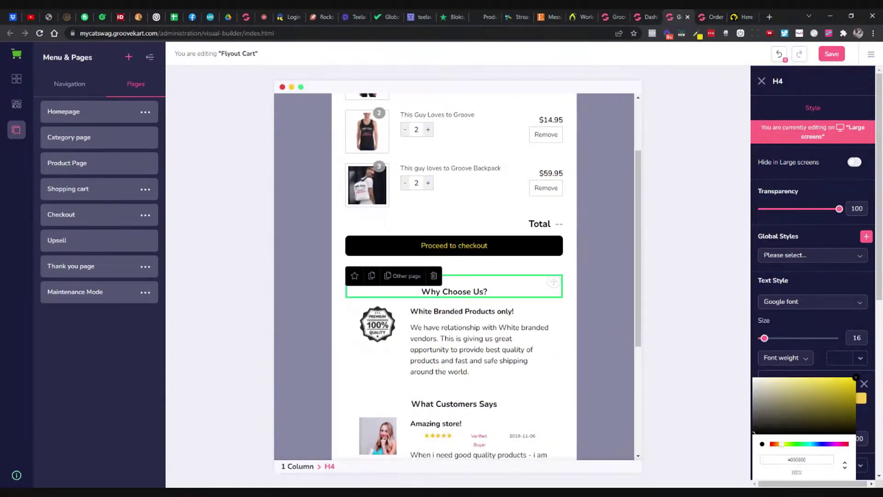
left_click(461, 312)
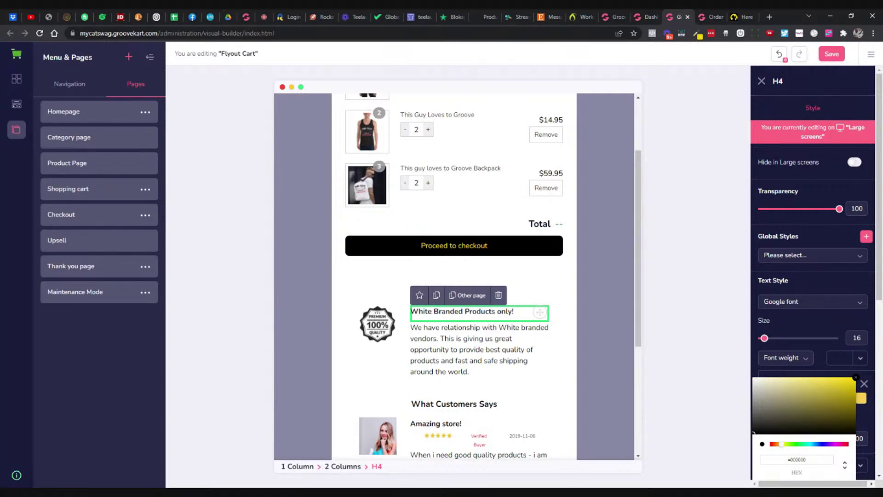
left_click(471, 350)
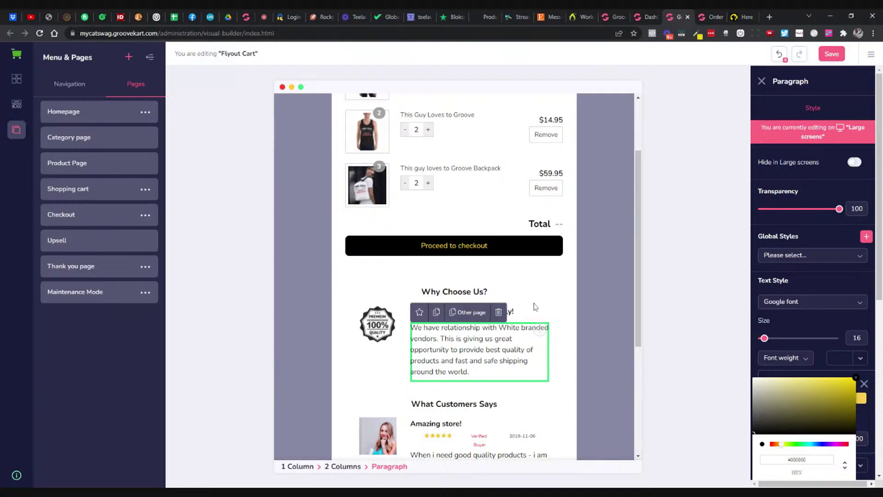
left_click(537, 305)
left_click(519, 292)
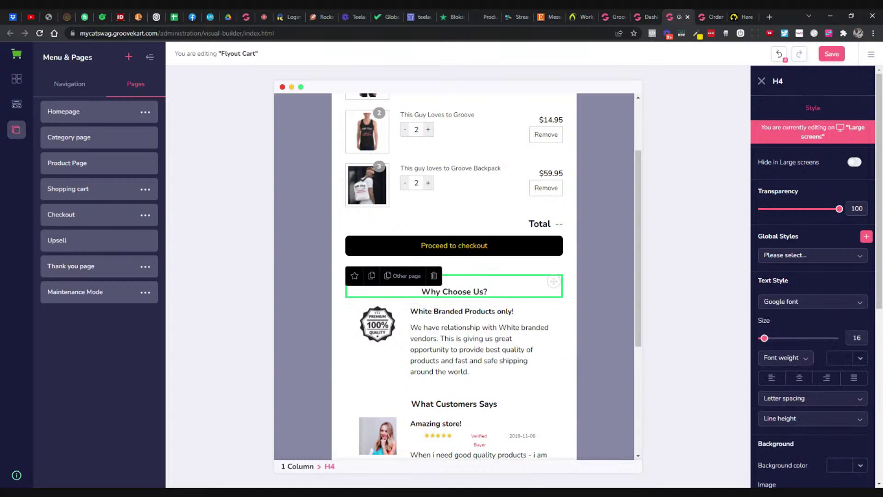
left_click(502, 312)
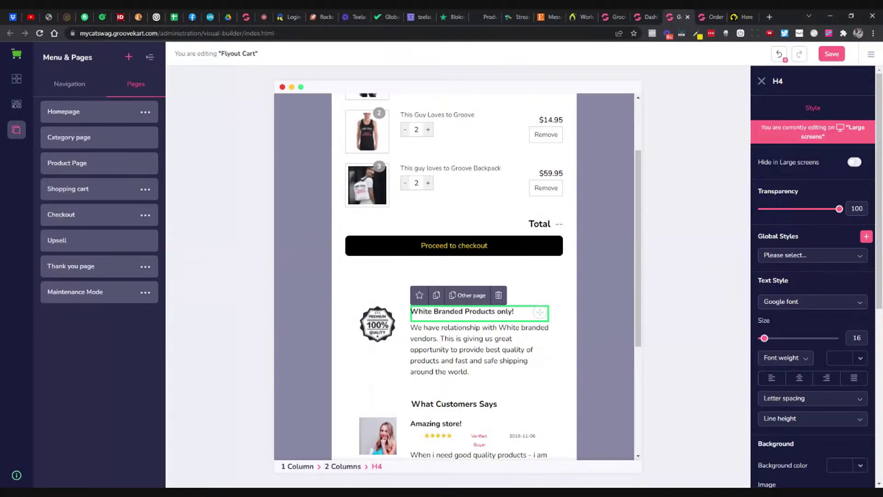
left_click(539, 291)
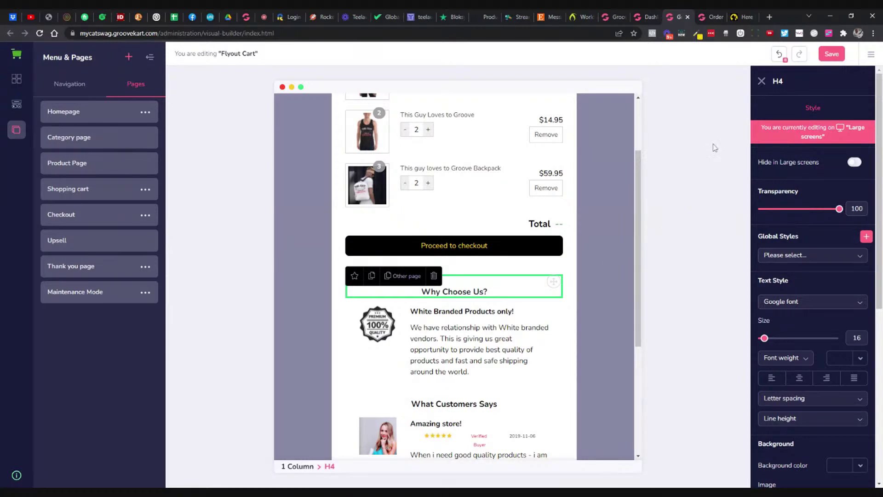
left_click(710, 17)
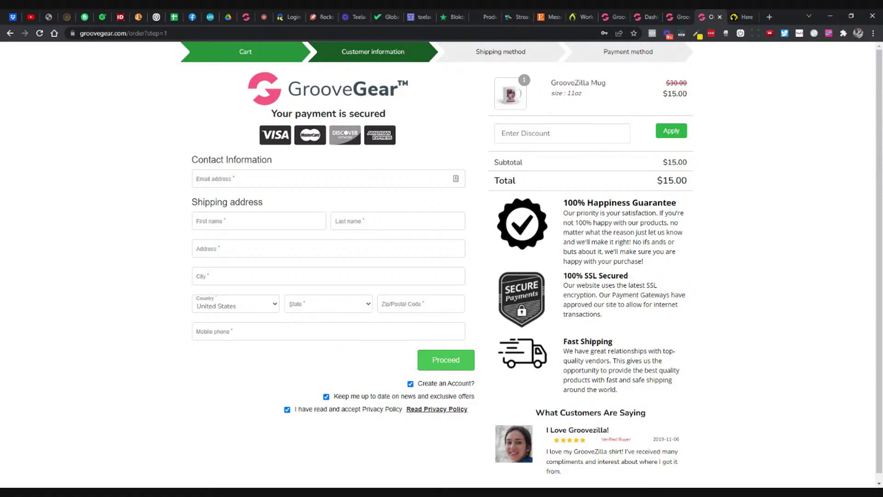
Step: Replace the 'White Branded Products only!' heading with '100% Happiness Guarantee' copied from the checkout
left_click_drag(563, 202, 677, 203)
key("ctrl+c")
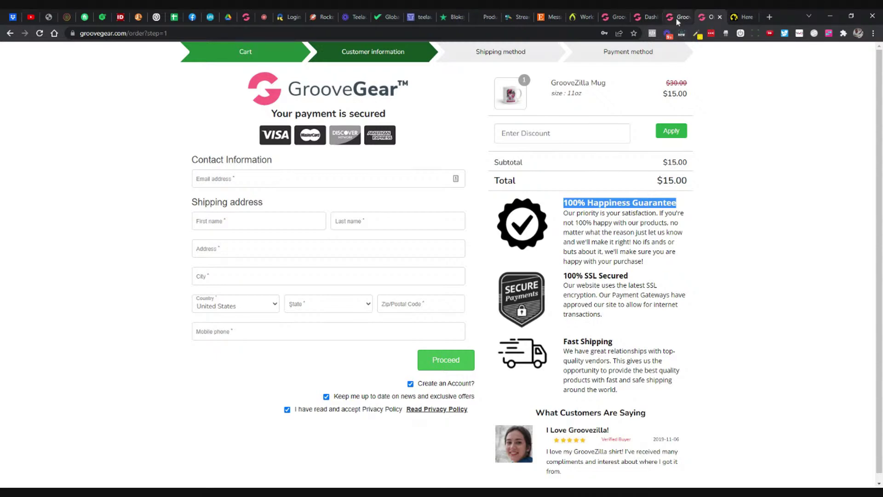
left_click(675, 17)
left_click(464, 312)
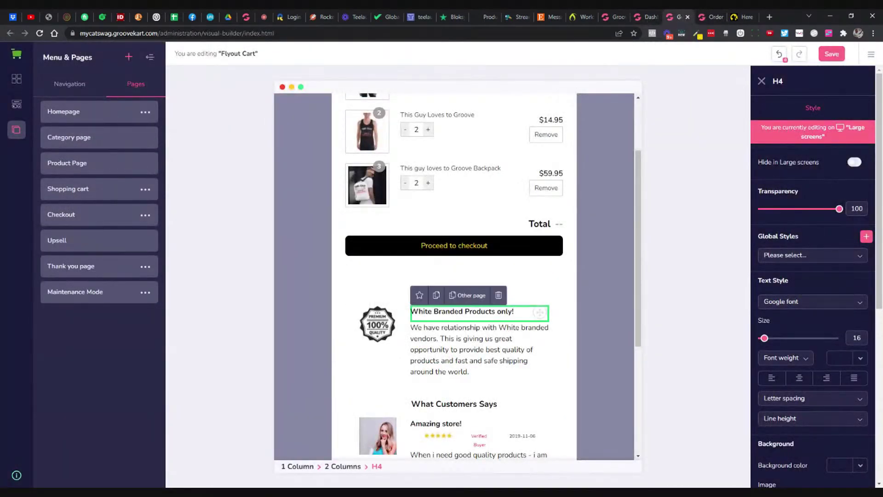
double_click(464, 311)
key("ctrl+v")
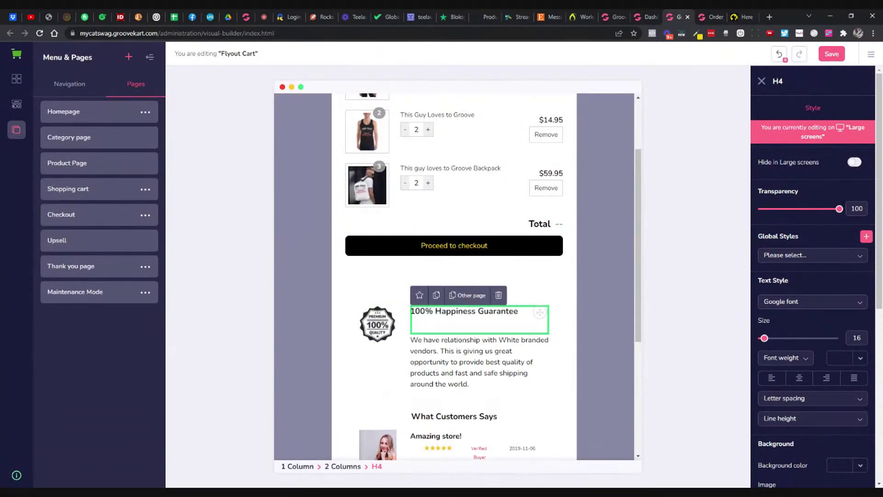
key("BackSpace")
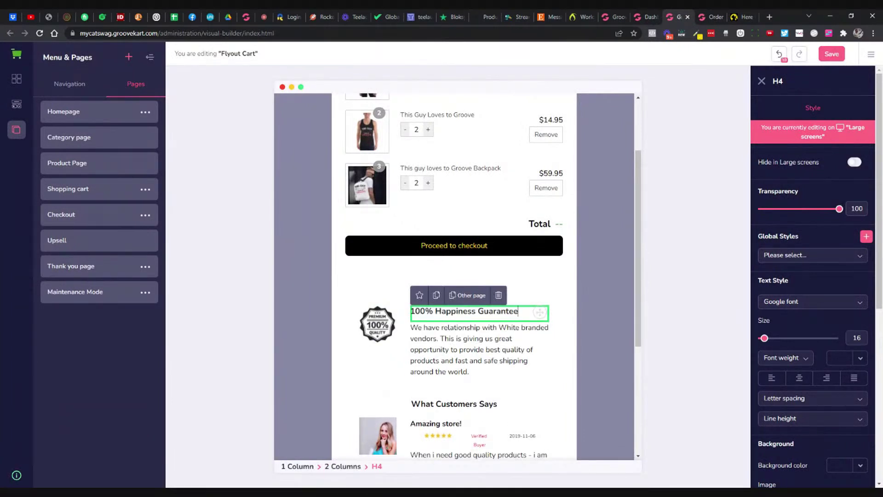
Step: Copy the checkout's guarantee description and select the builder's guarantee paragraph
left_click(383, 330)
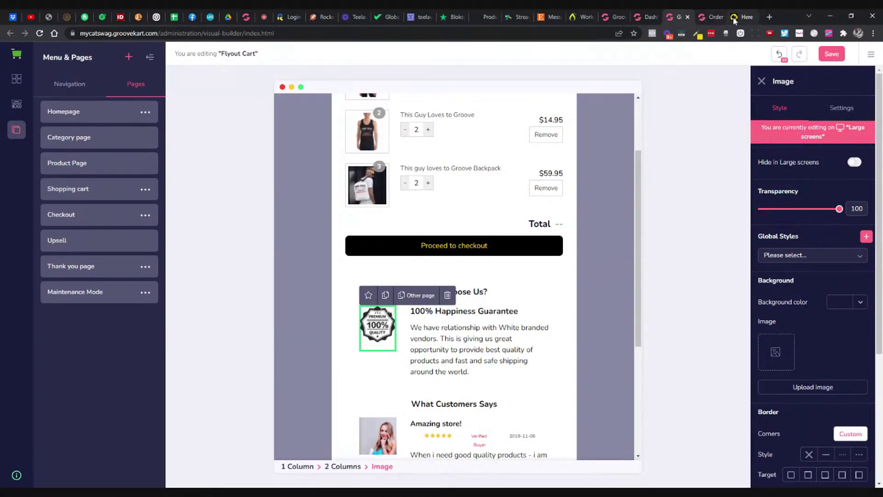
left_click(715, 17)
triple_click(607, 230)
key("ctrl+c")
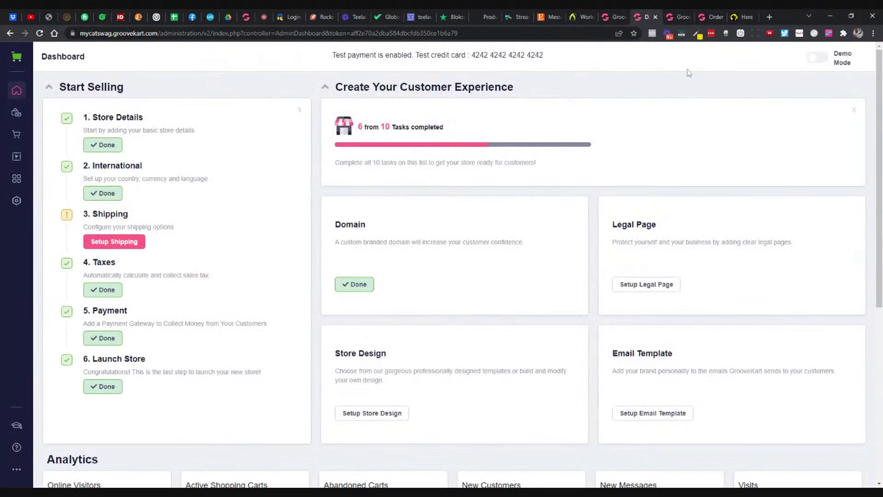
left_click(676, 17)
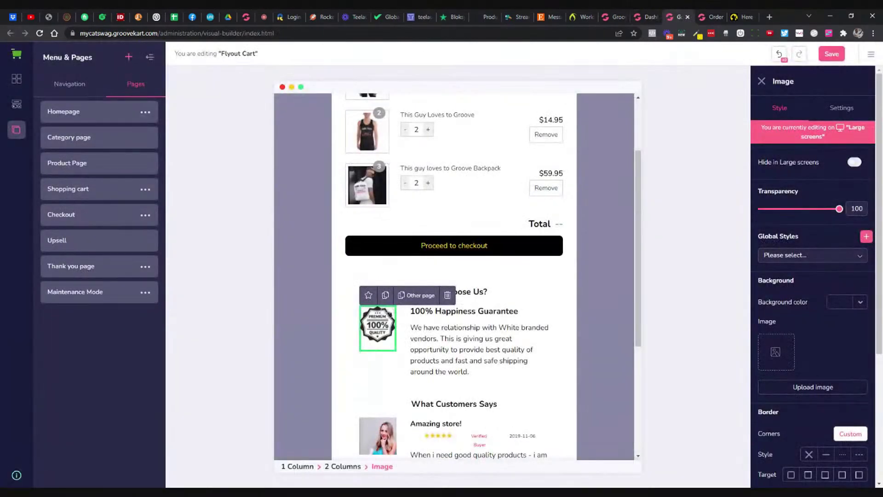
triple_click(539, 329)
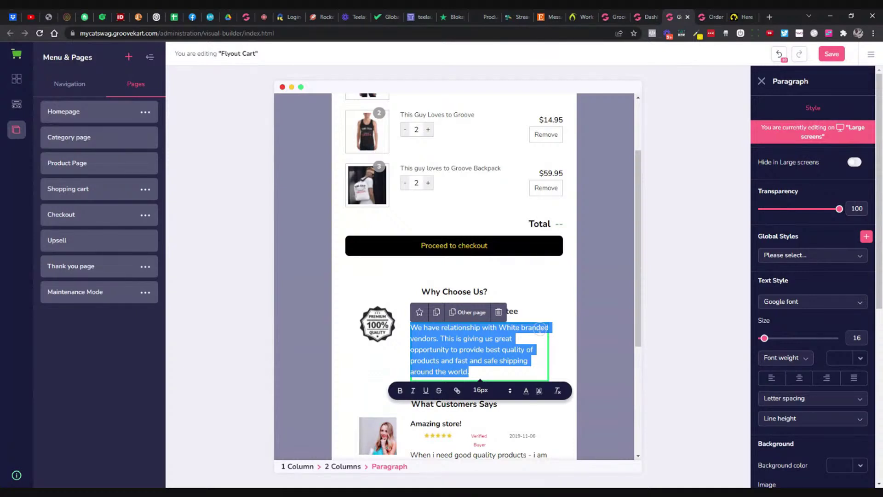
Step: Replace the guarantee paragraph with the copied 'Our priority is your satisfaction…' text
key("ctrl+v")
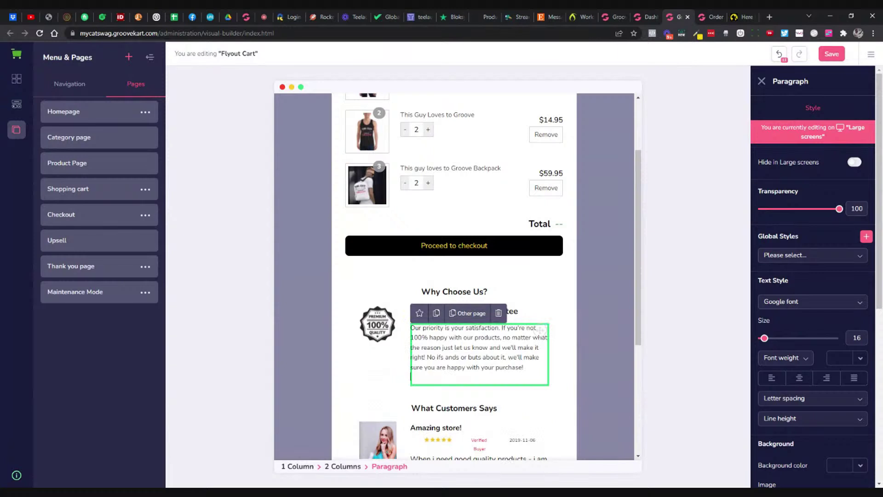
key("BackSpace")
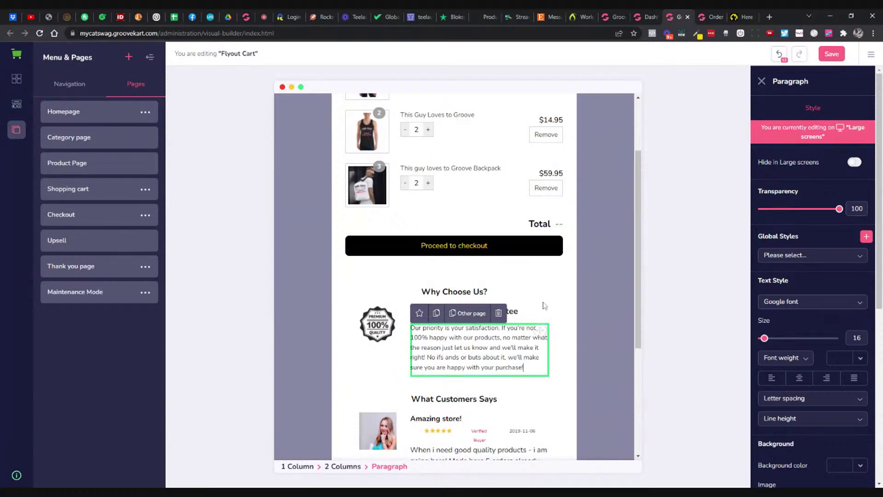
left_click(544, 305)
Step: Open the checkout's checkmark guarantee badge image in its own tab
left_click(387, 328)
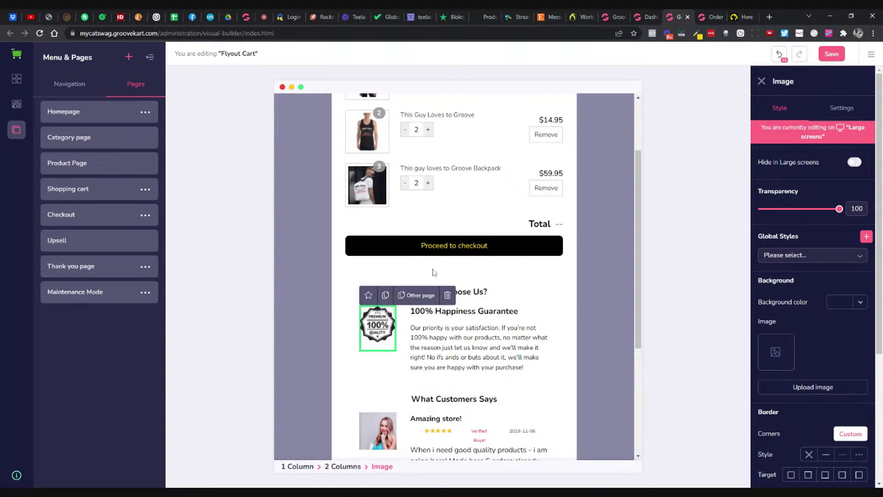
left_click(710, 17)
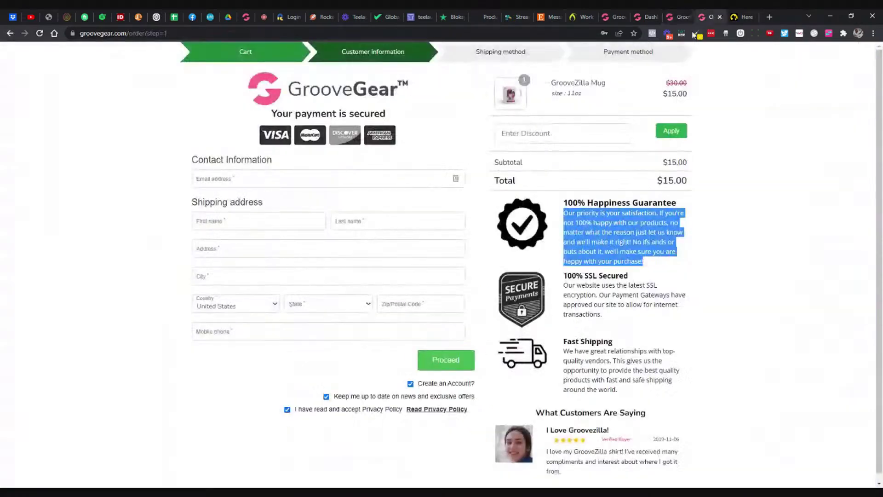
left_click(537, 237)
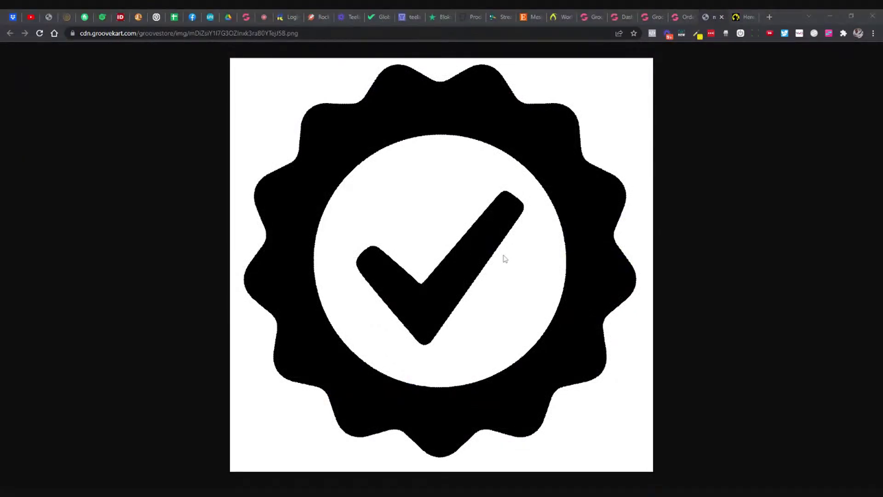
left_click(630, 289)
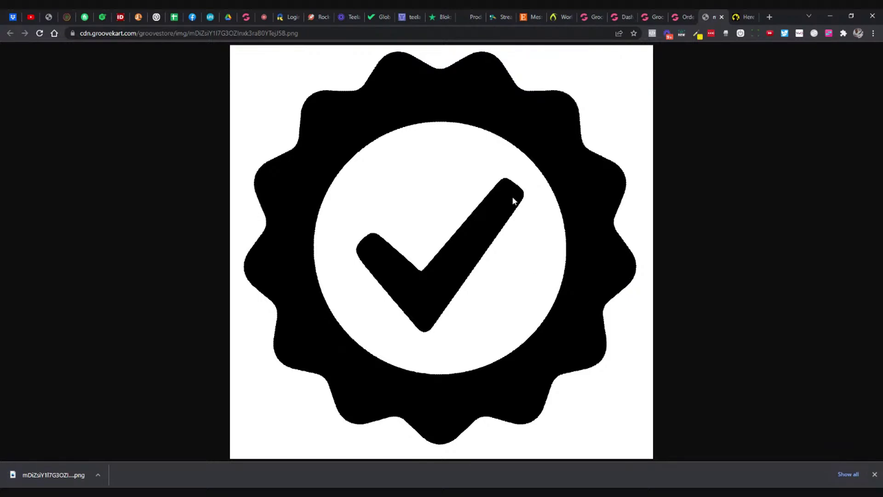
Step: Search Google for 'image optimizer' and open the Online Image Compressor (Optimizilla) site
left_click(340, 34)
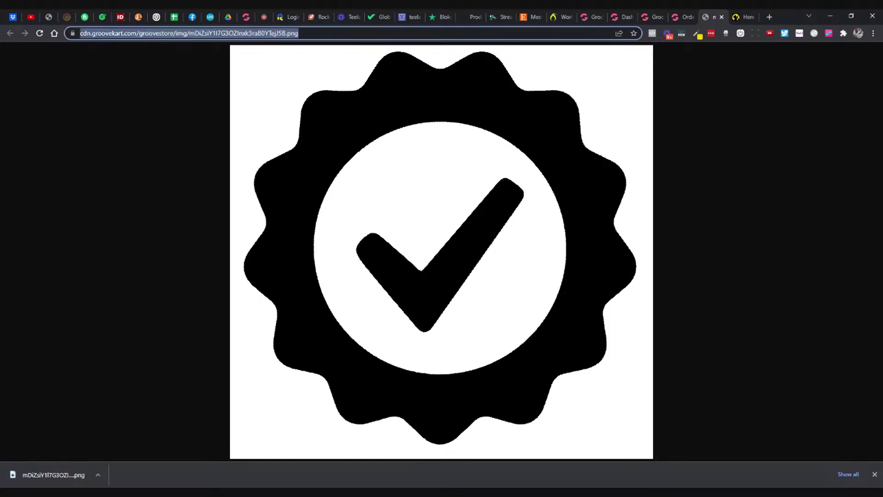
type("goo")
key("Return")
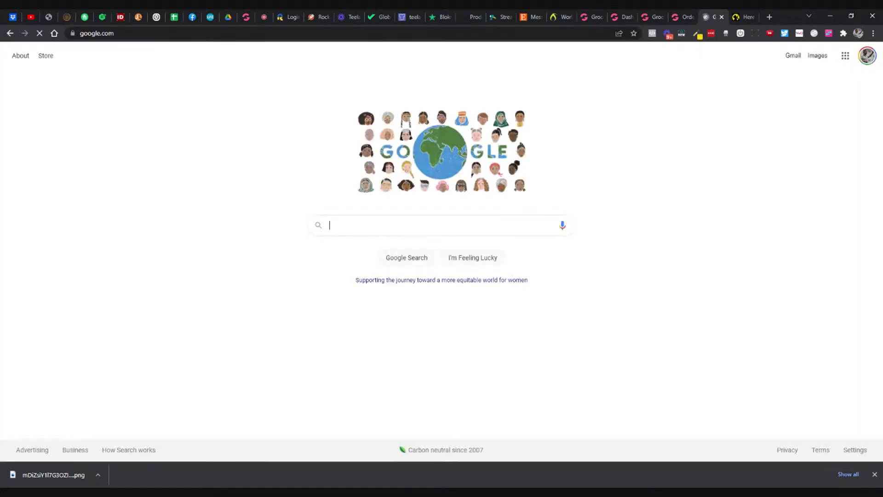
type("image optimizer")
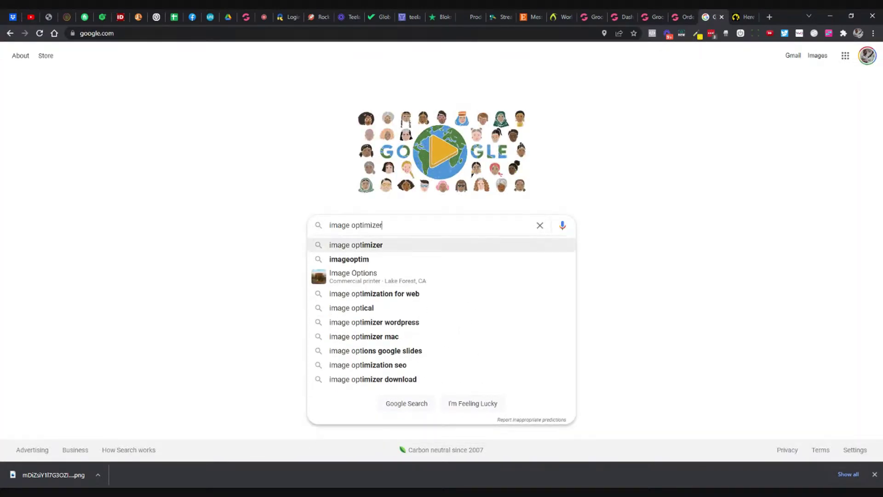
key("Return")
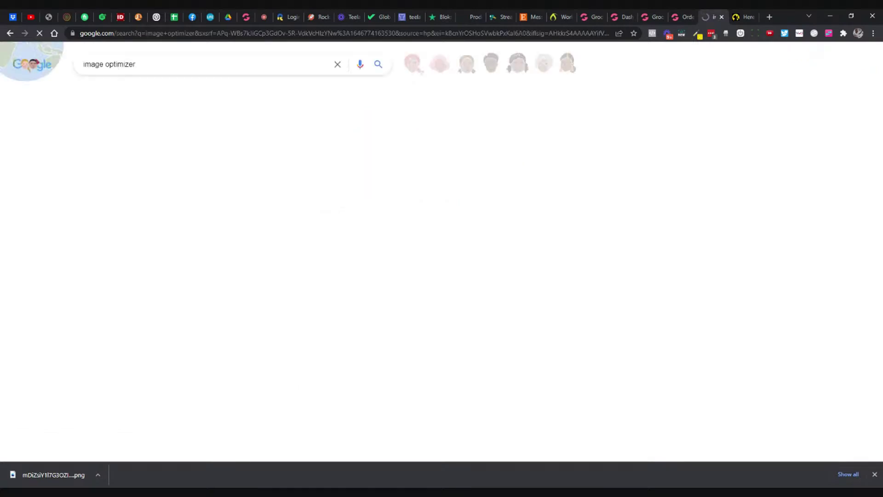
left_click(194, 145)
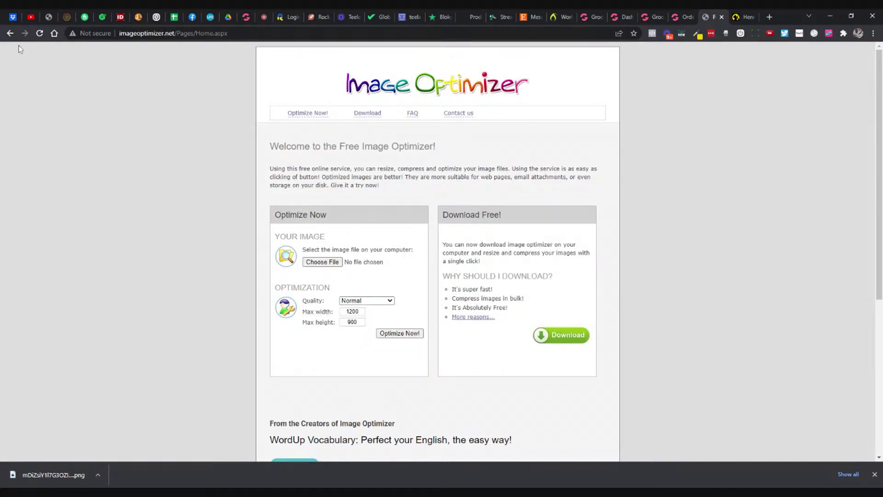
left_click(10, 33)
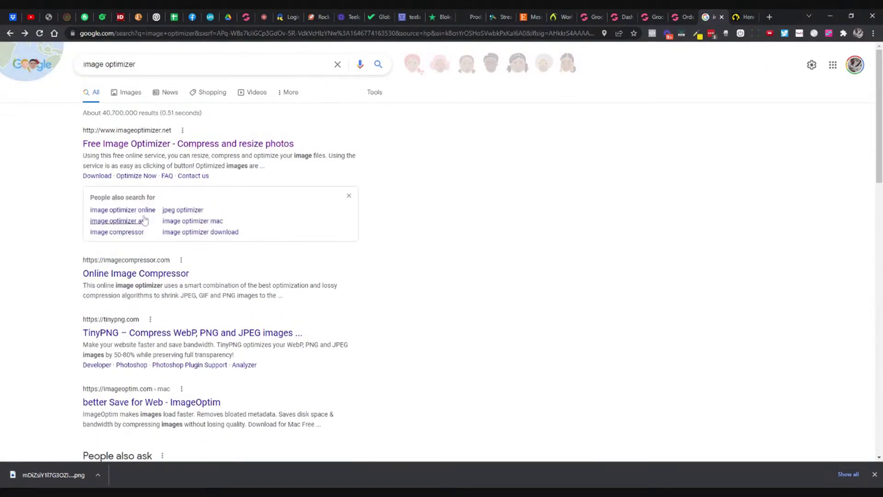
left_click(142, 273)
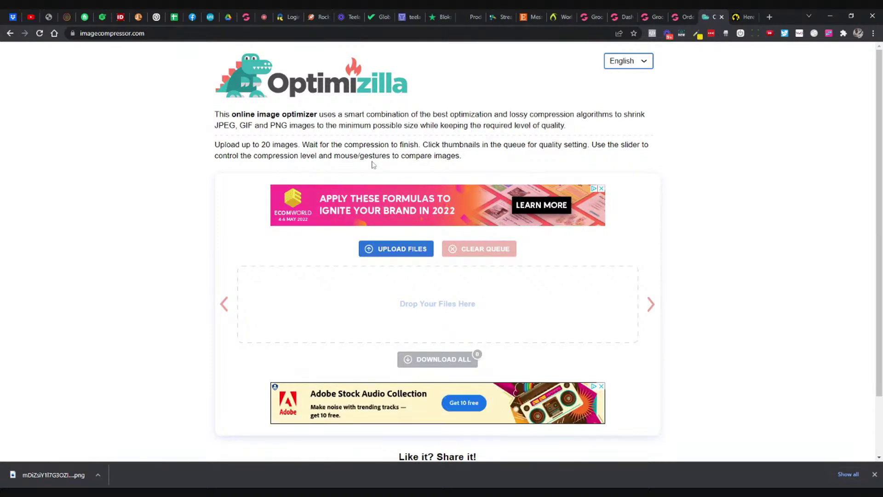
Step: Upload the checkmark badge PNG to Optimizilla and download the 58%-compressed copy
left_click(403, 250)
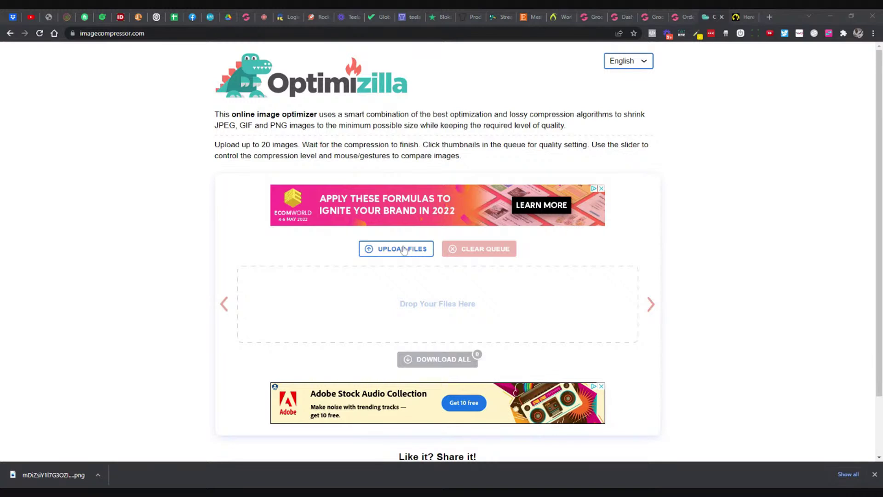
double_click(130, 103)
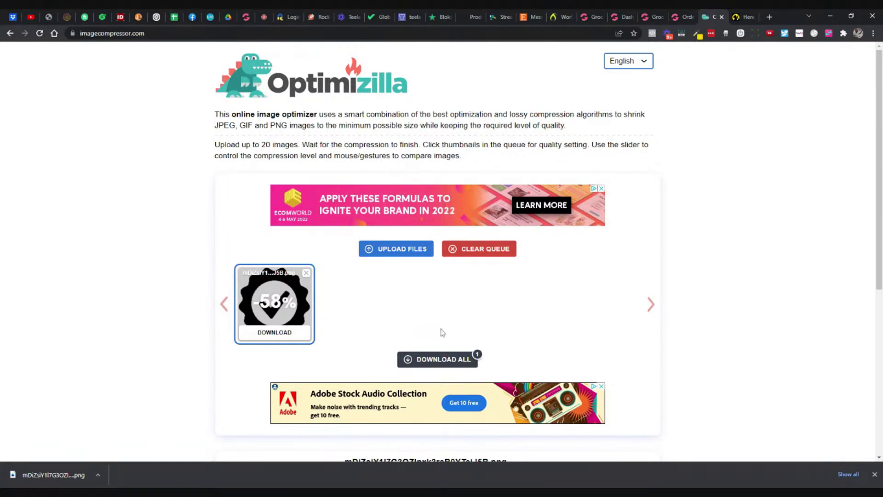
left_click(301, 332)
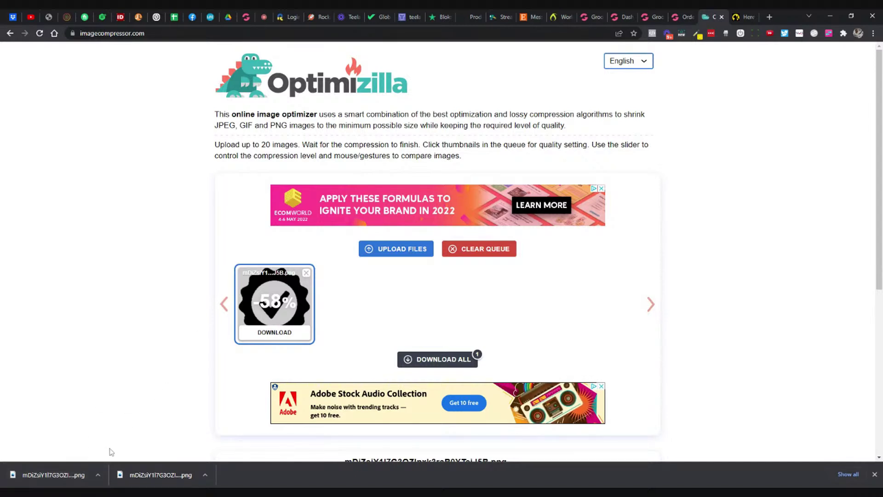
key("ctrl+l")
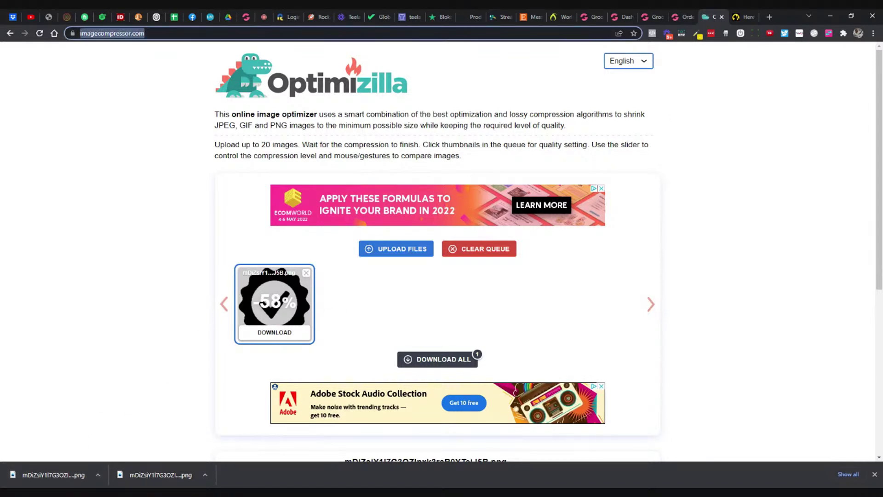
Step: Google 'ez gif image optimization' and open ezgif's JPEG Image Optimizer result
type("goo")
key("Return")
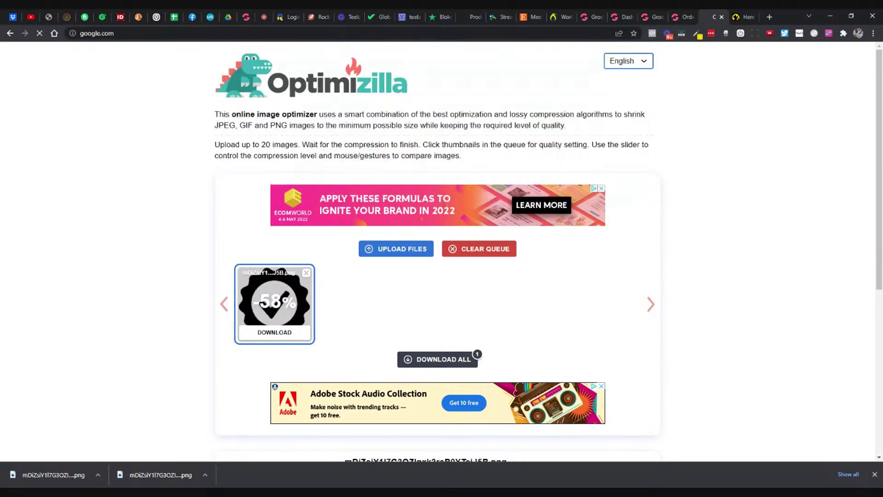
type("e")
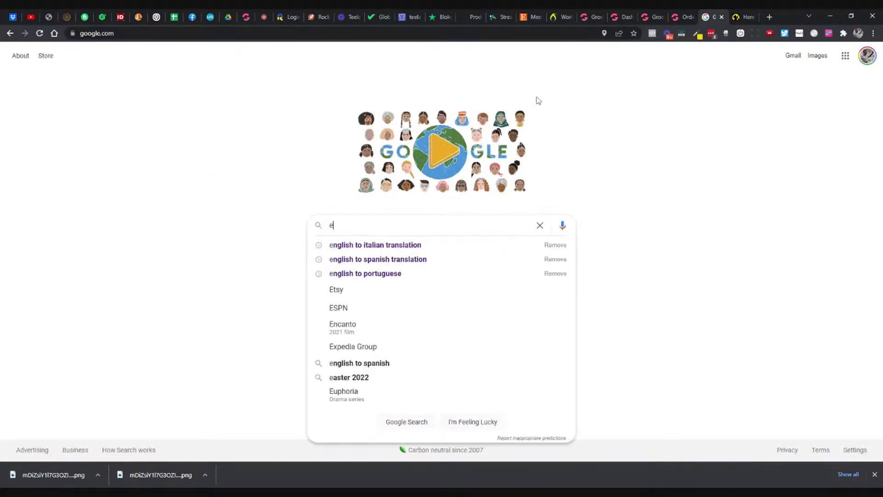
type("z gif")
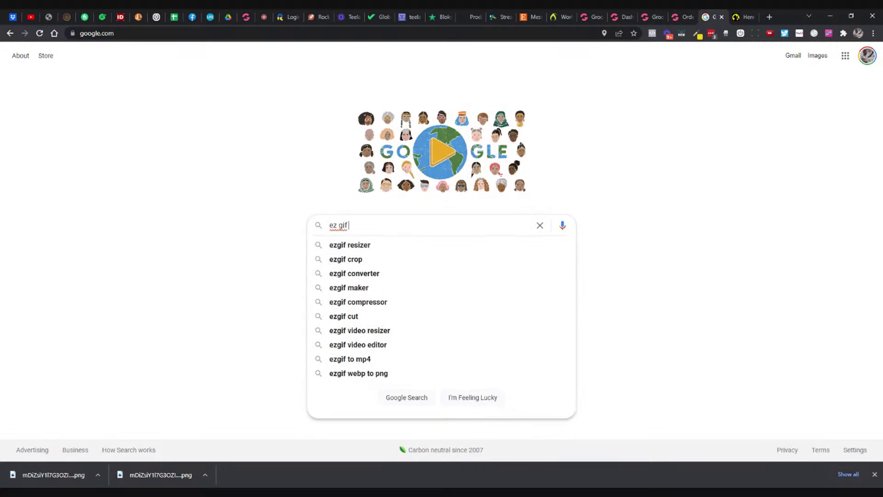
type(" image o")
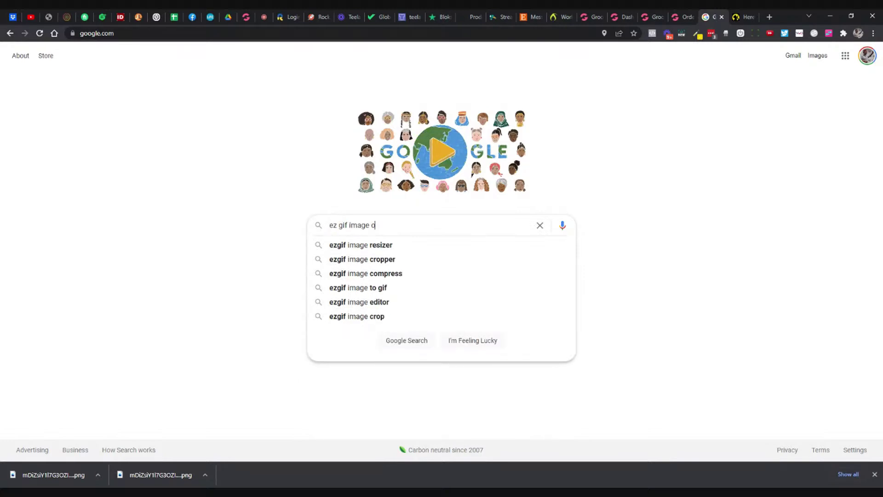
type("ptimizatrion")
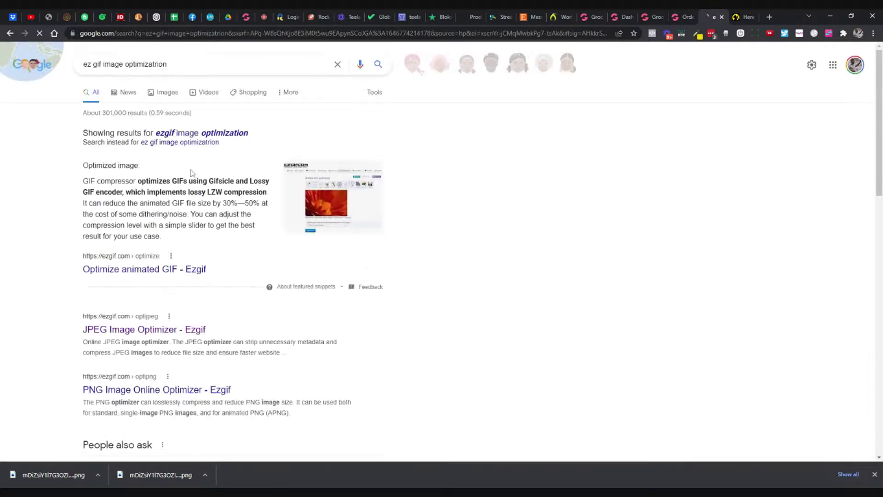
scroll(170, 251, "down", 2)
left_click(170, 250)
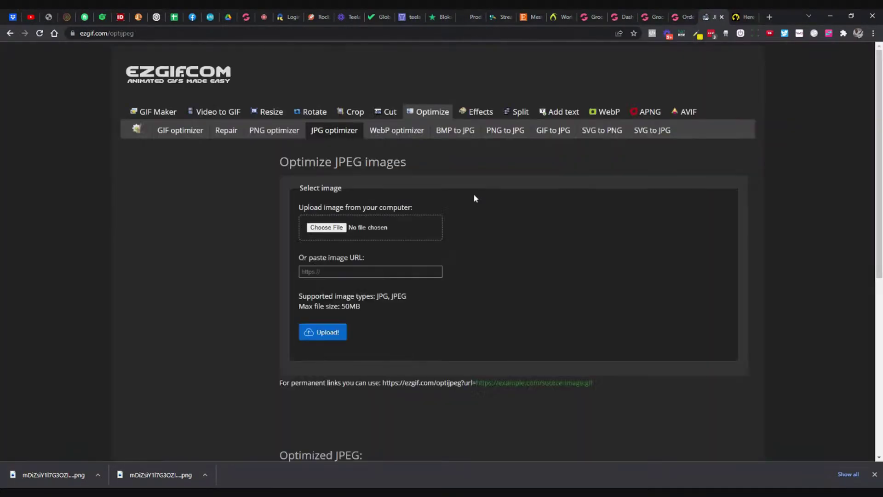
Step: Switch to ezgif's PNG optimizer and upload the checkmark badge PNG
left_click(432, 115)
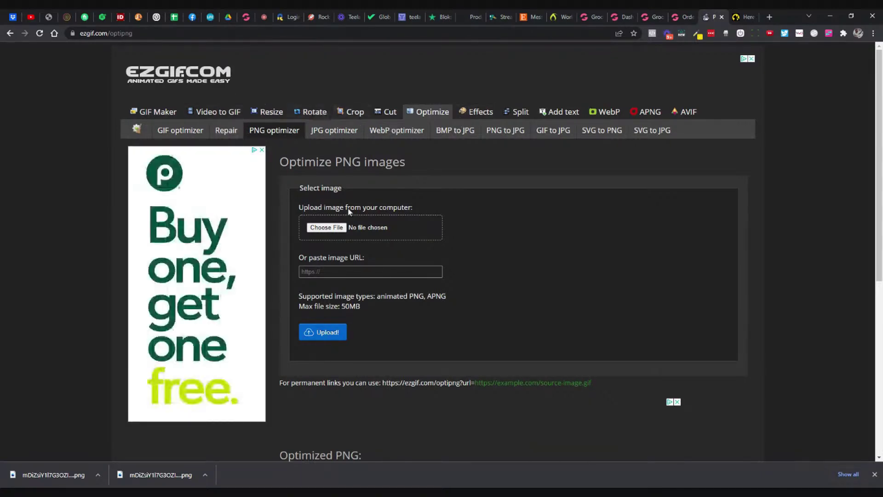
left_click(334, 228)
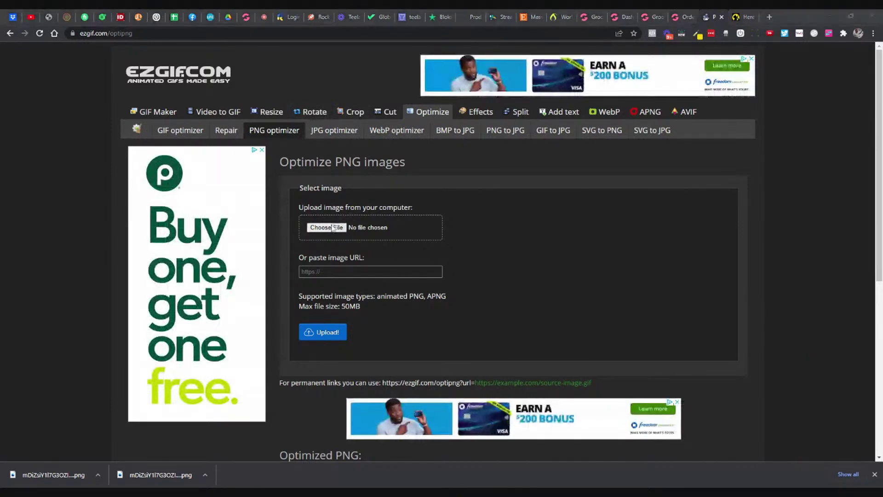
double_click(394, 203)
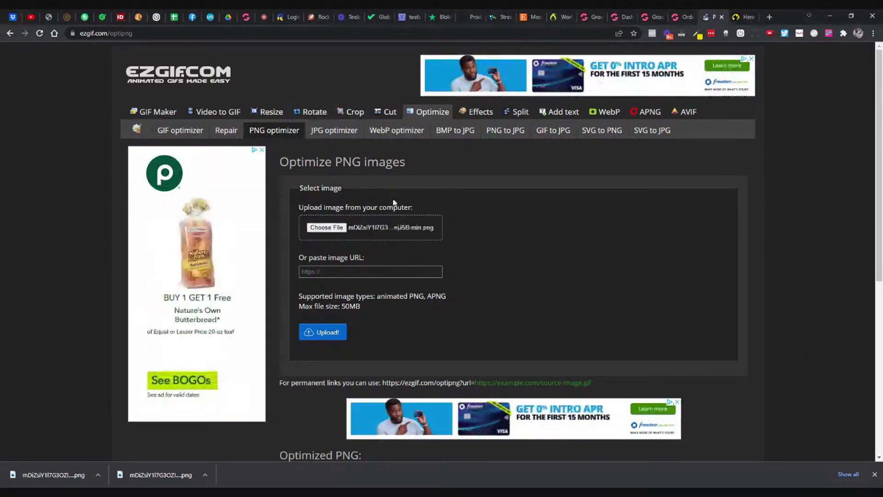
left_click(335, 334)
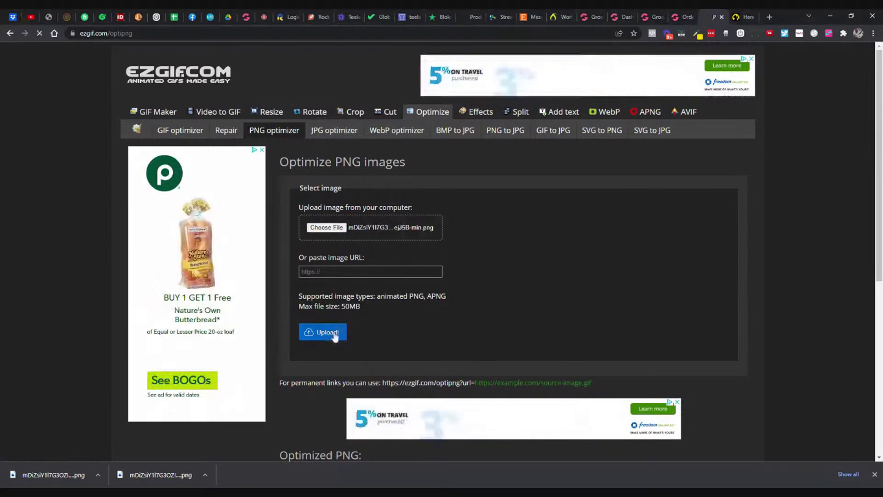
Step: Optimize the uploaded badge PNG and compare sizes: 6.68 KiB versus the original 5.7 KiB
scroll(582, 260, "down", 1)
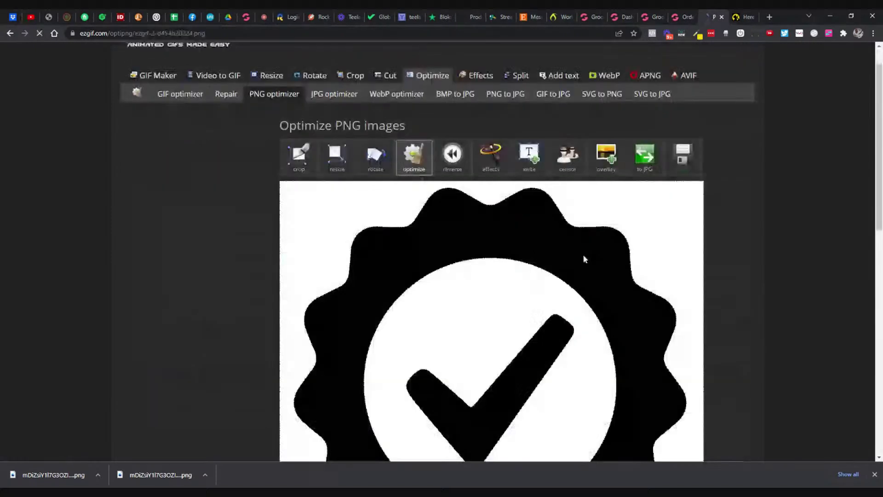
scroll(583, 258, "down", 7)
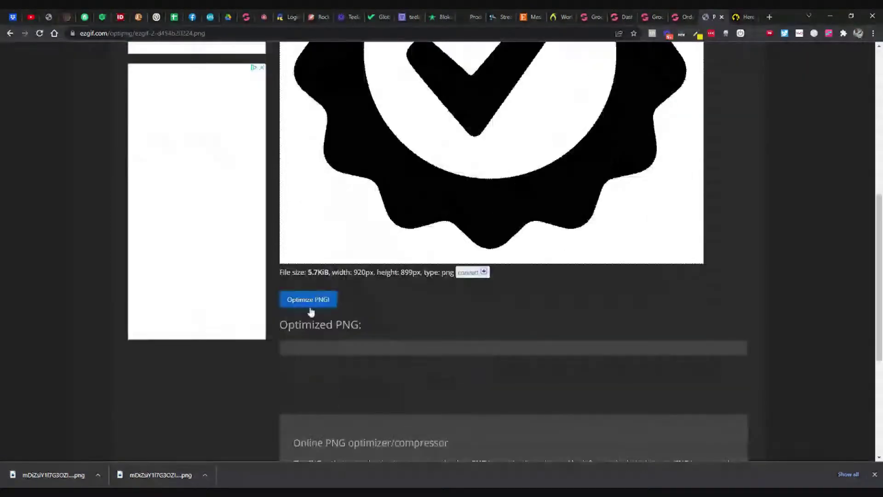
left_click(310, 305)
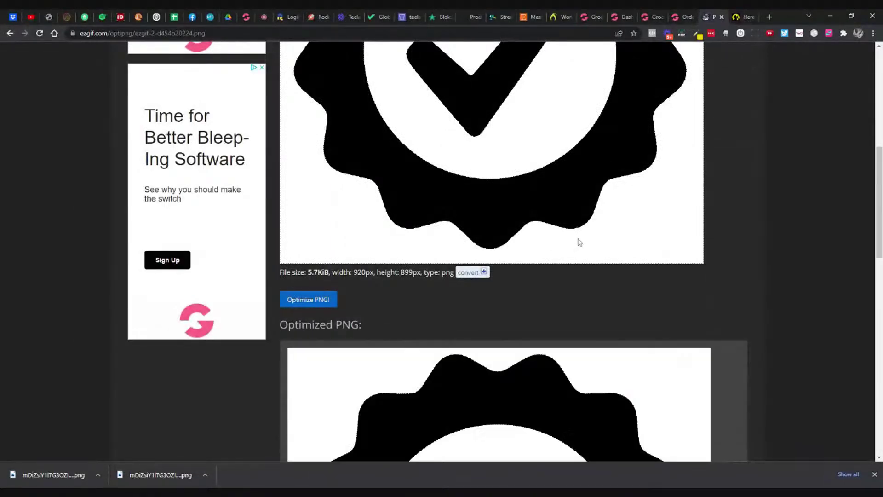
scroll(578, 242, "down", 3)
scroll(578, 240, "down", 6)
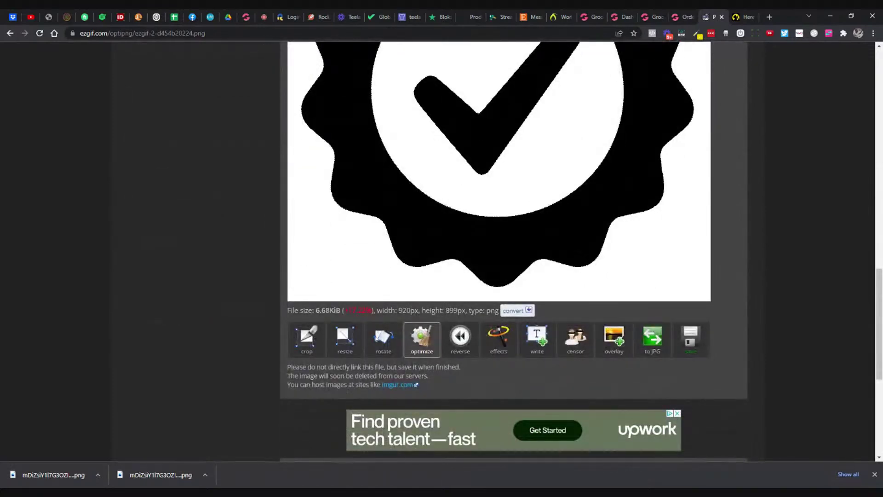
scroll(410, 307, "up", 9)
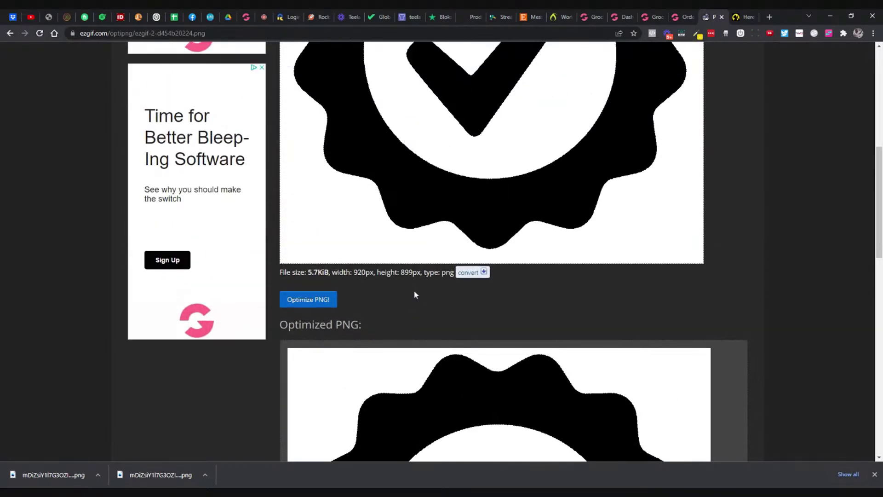
scroll(415, 294, "down", 9)
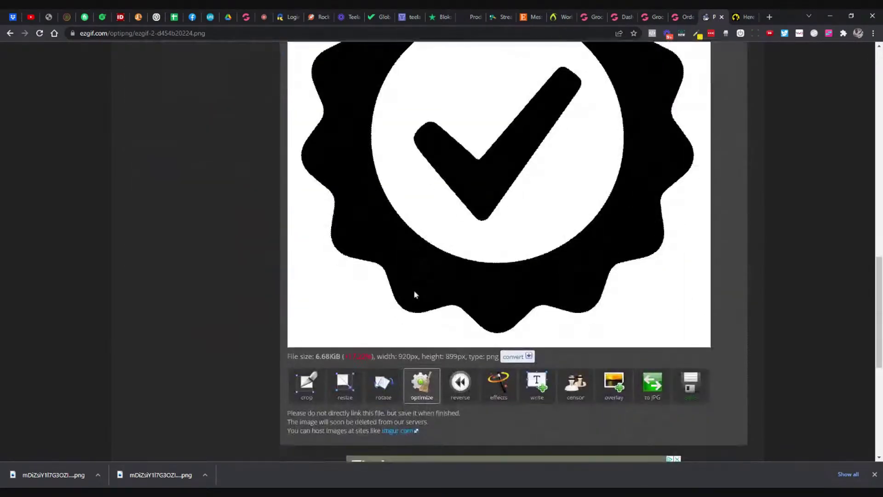
scroll(414, 294, "up", 15)
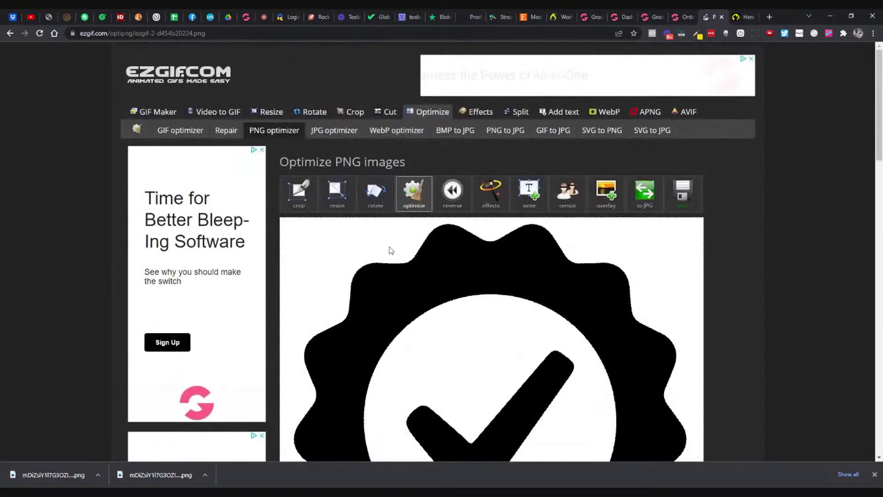
scroll(377, 236, "down", 1)
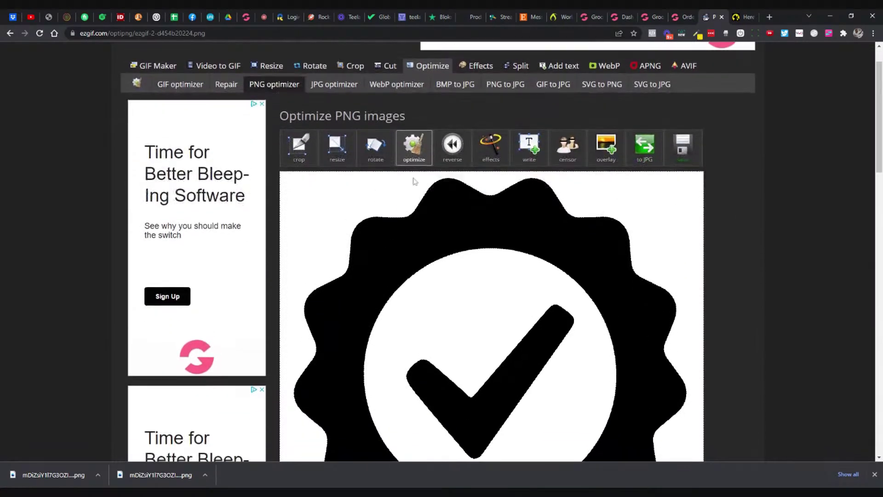
left_click(375, 159)
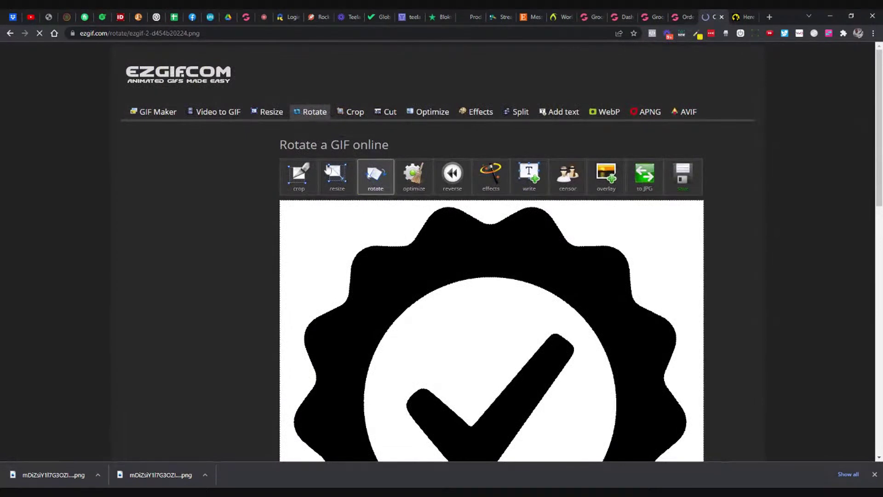
Step: Resize the checkmark badge to 125×125 px, giving a 2.88 KiB file
left_click(327, 170)
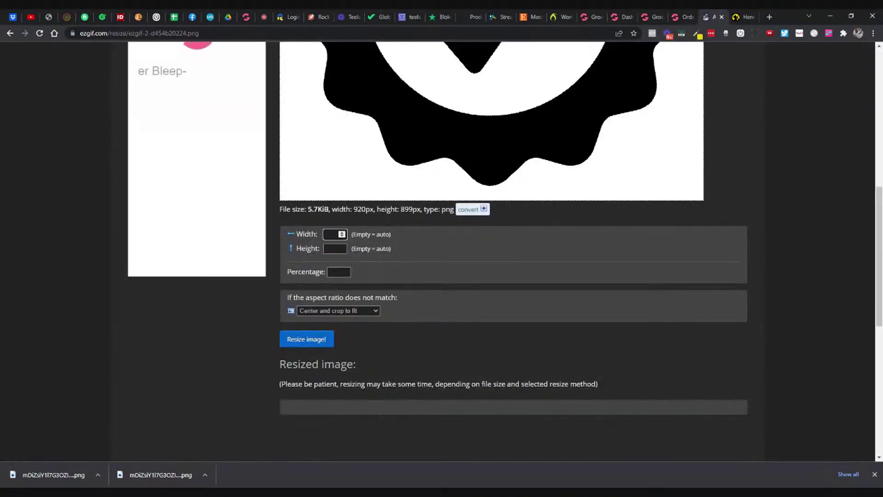
type("125")
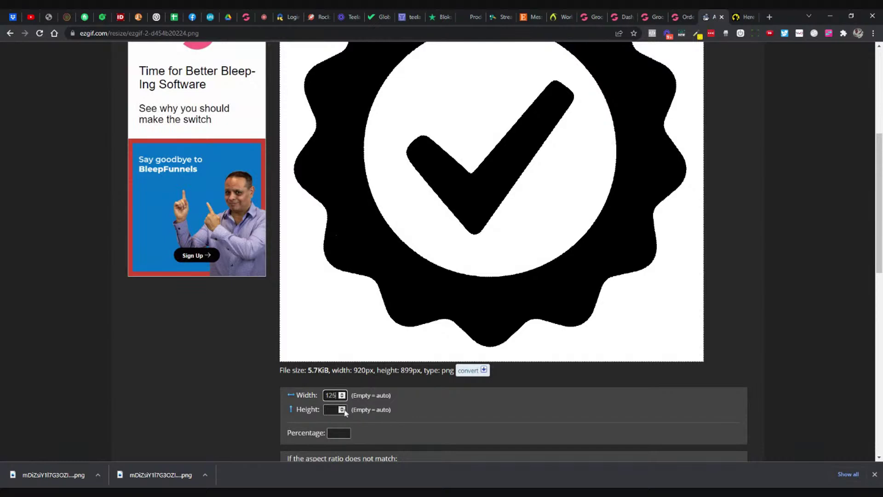
scroll(430, 445, "down", 1)
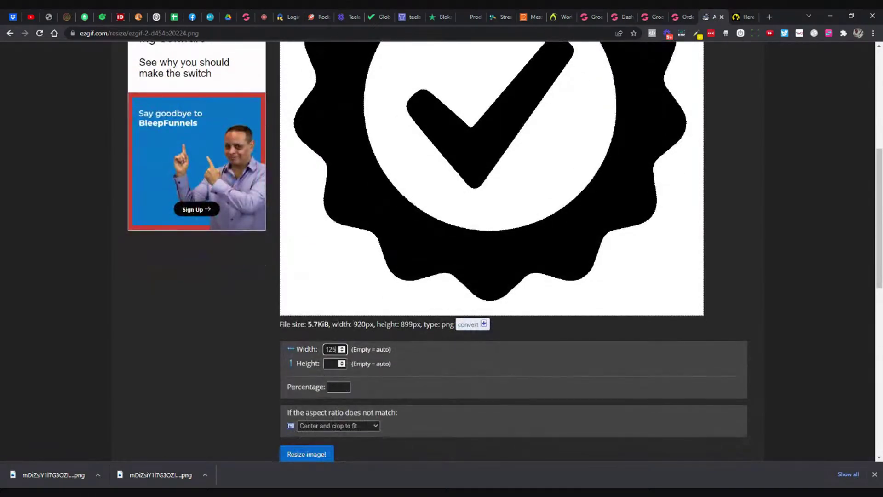
key("Tab")
type("125")
scroll(332, 392, "down", 1)
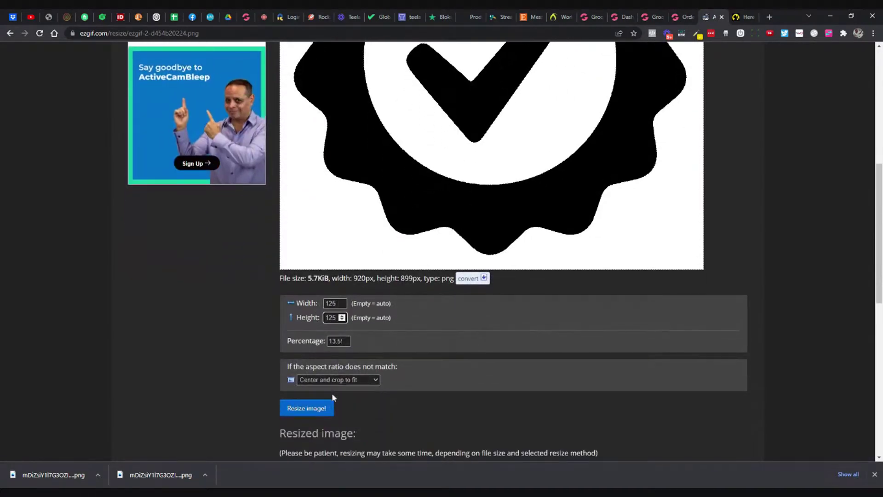
left_click(321, 407)
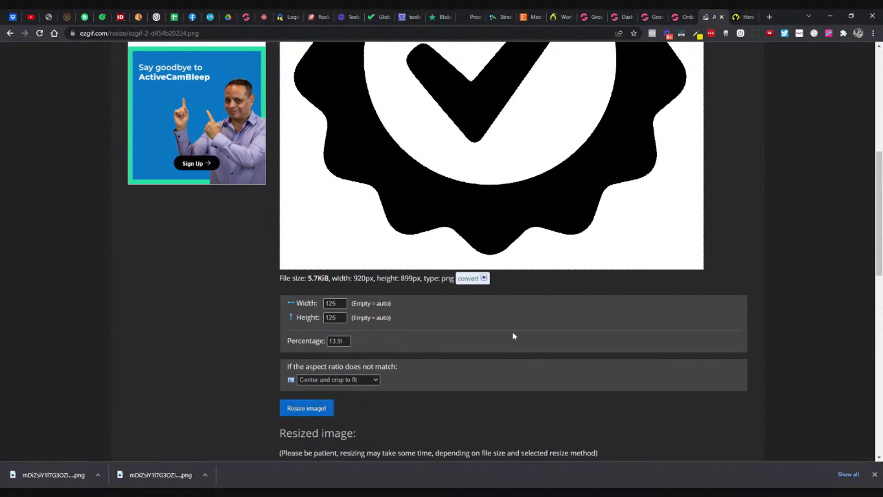
scroll(512, 332, "down", 7)
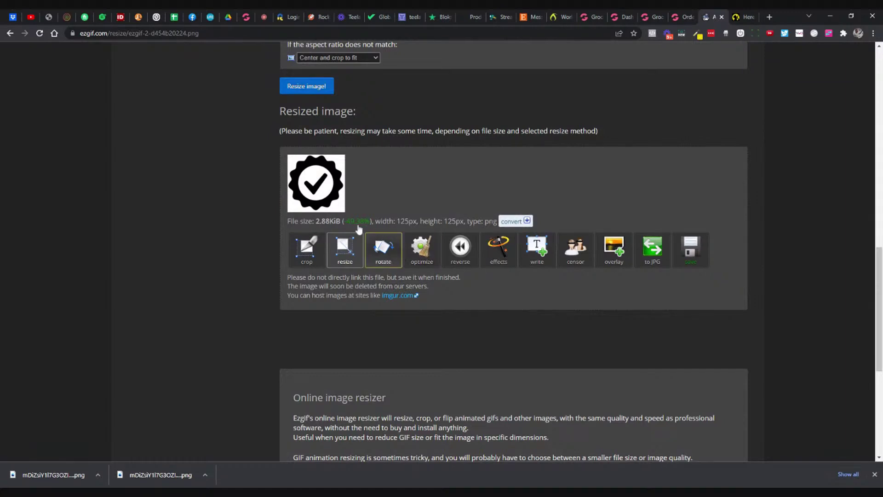
double_click(327, 221)
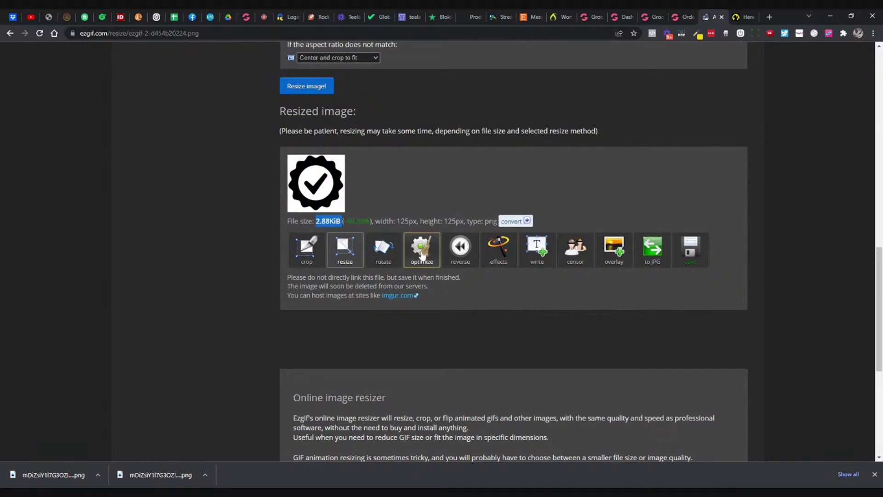
Step: Optimize the resized badge PNG down to 2.51 KiB and download it
left_click(413, 249)
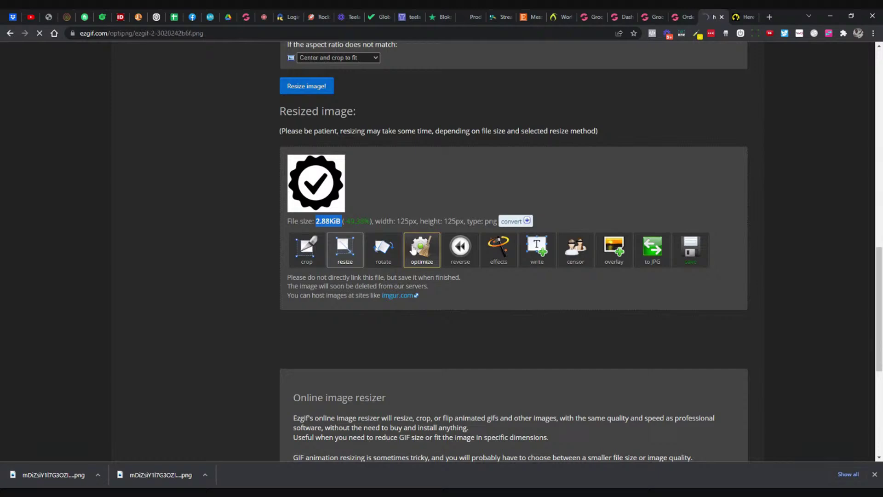
scroll(412, 250, "down", 4)
scroll(319, 223, "up", 2)
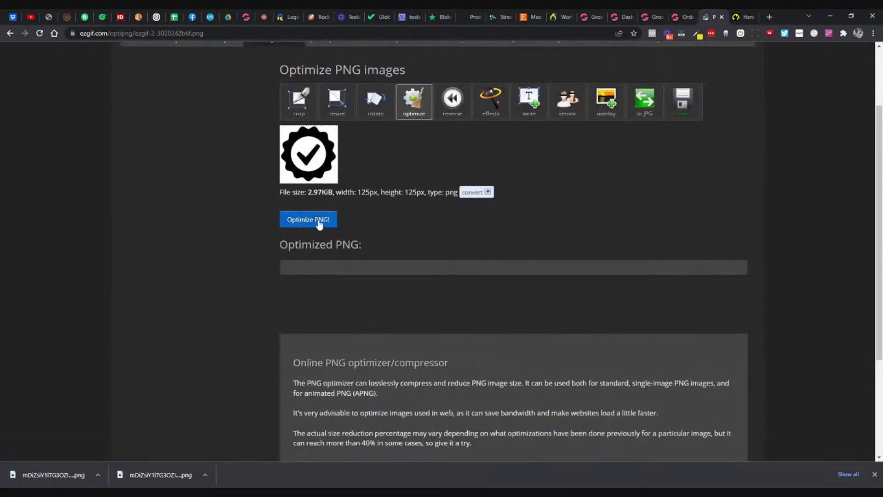
left_click(319, 223)
scroll(448, 227, "down", 4)
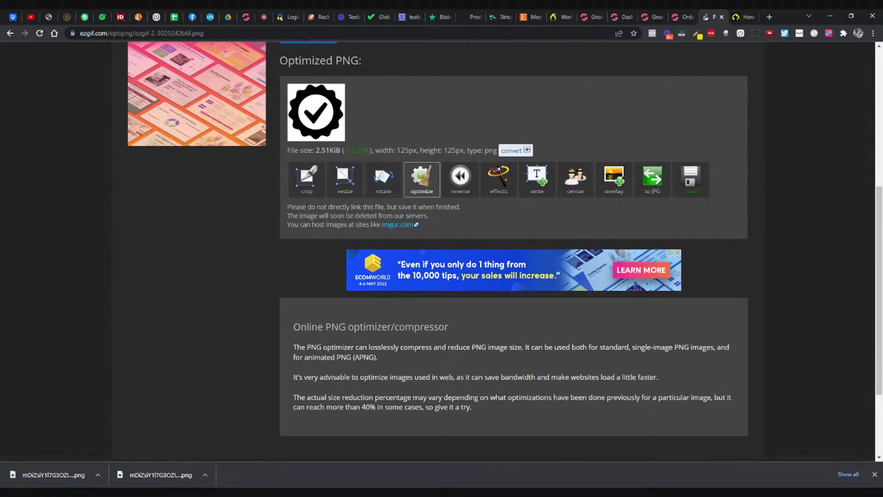
double_click(328, 150)
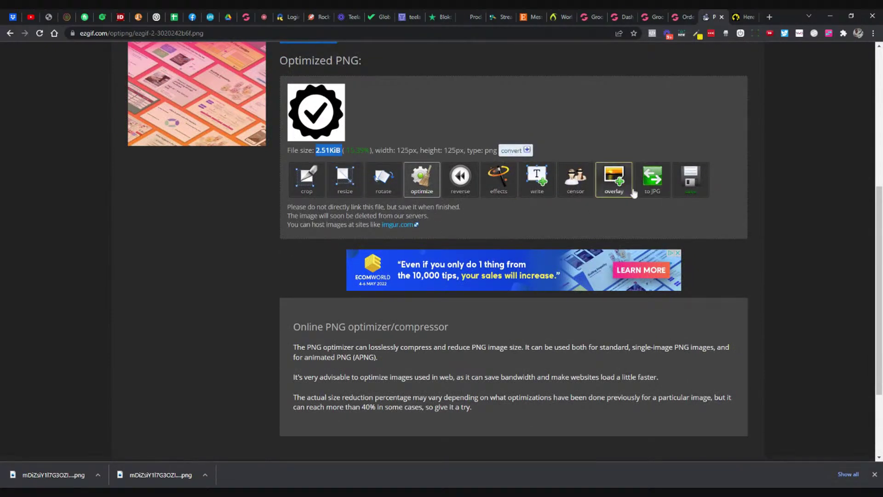
left_click(685, 182)
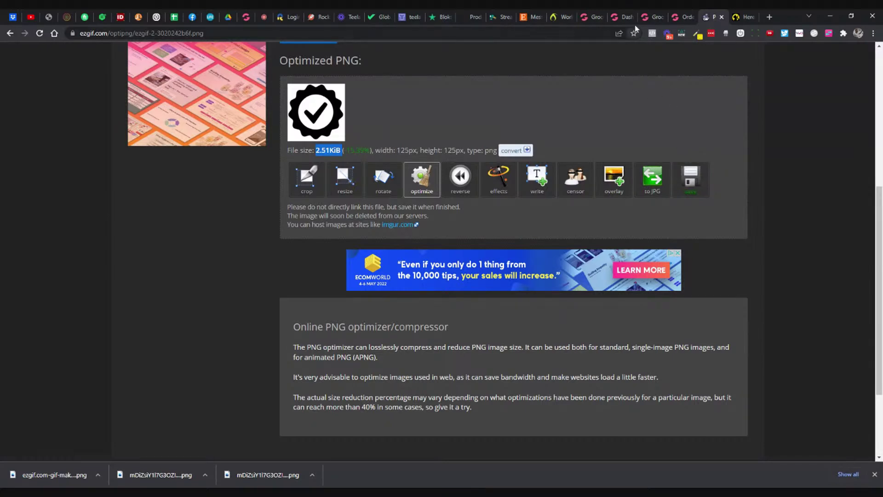
Step: Swap the 100% quality badge image for the optimized checkmark badge PNG
left_click(652, 17)
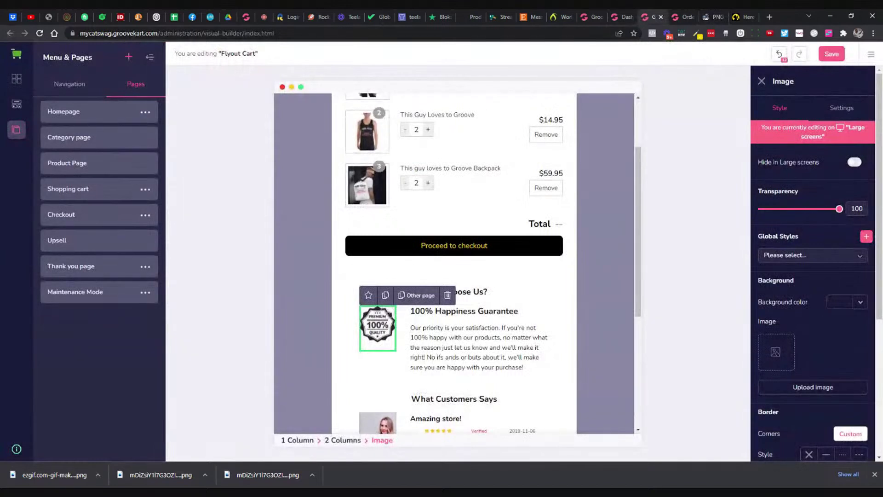
left_click(541, 331)
left_click(381, 337)
left_click(838, 114)
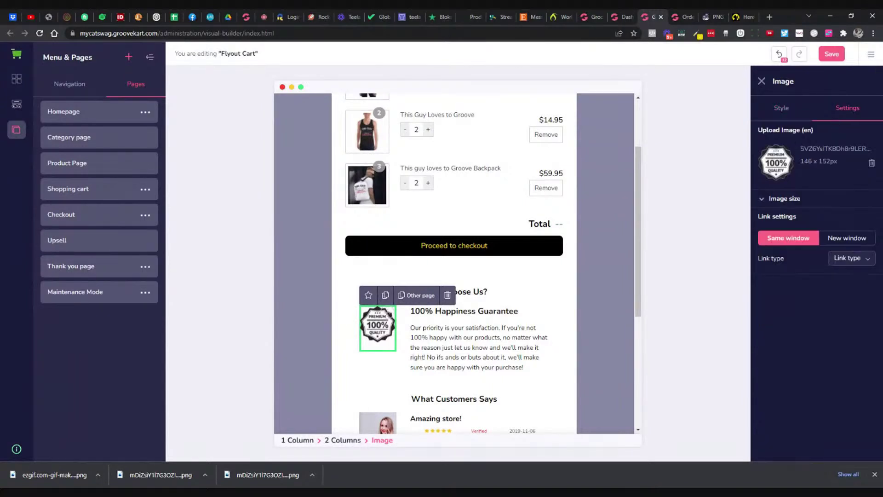
left_click(871, 164)
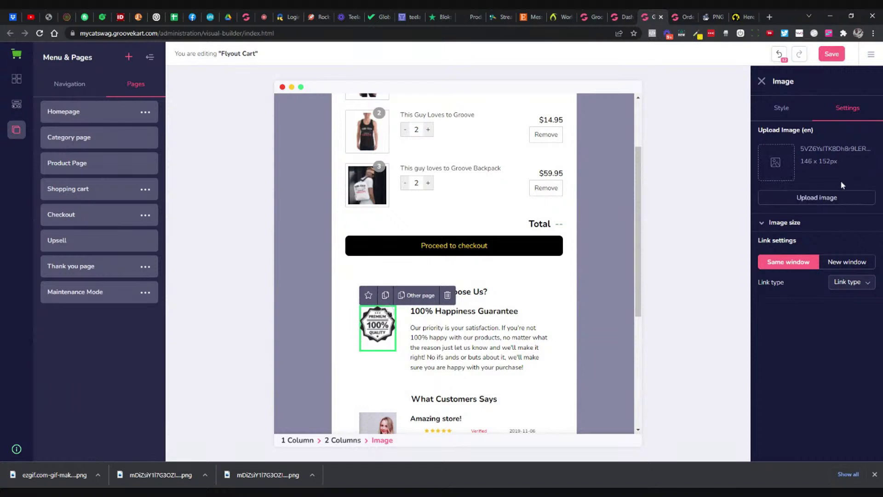
left_click(832, 196)
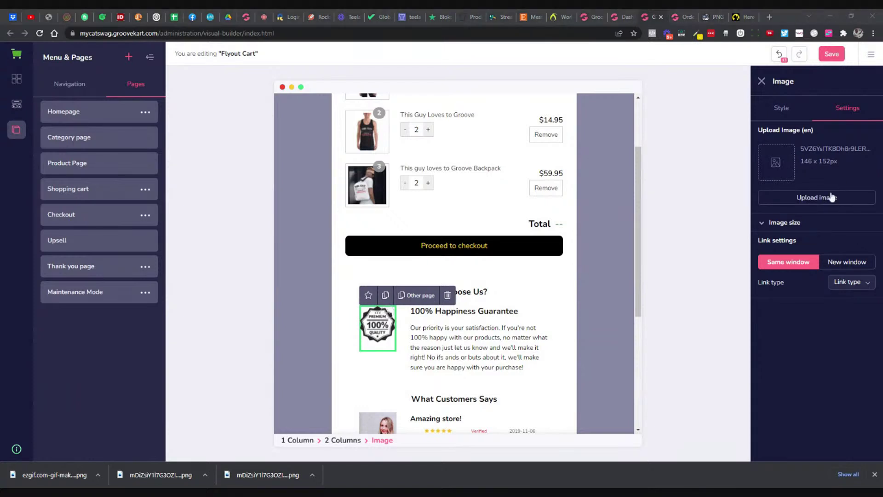
double_click(479, 151)
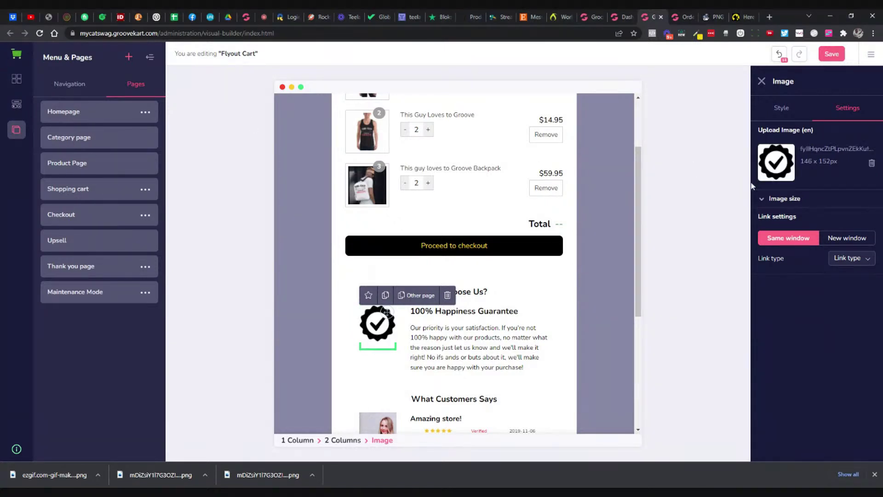
Step: Save the Flyout Cart layout
left_click(831, 55)
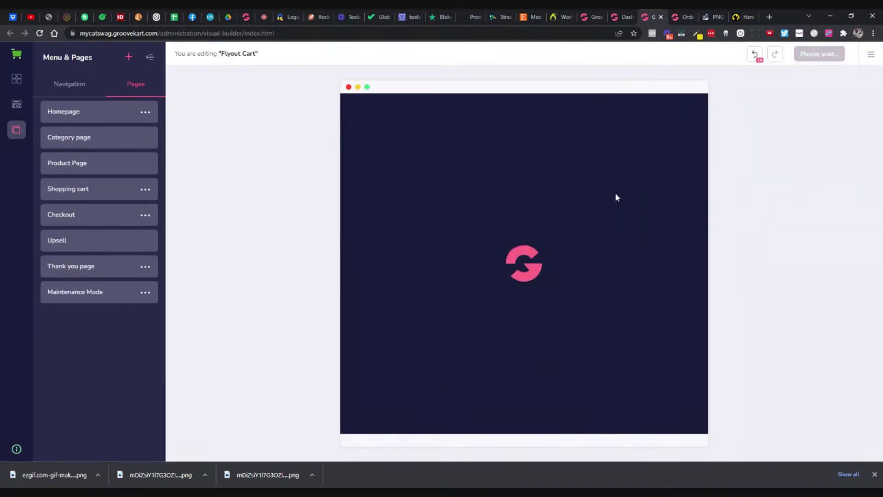
scroll(617, 199, "down", 2)
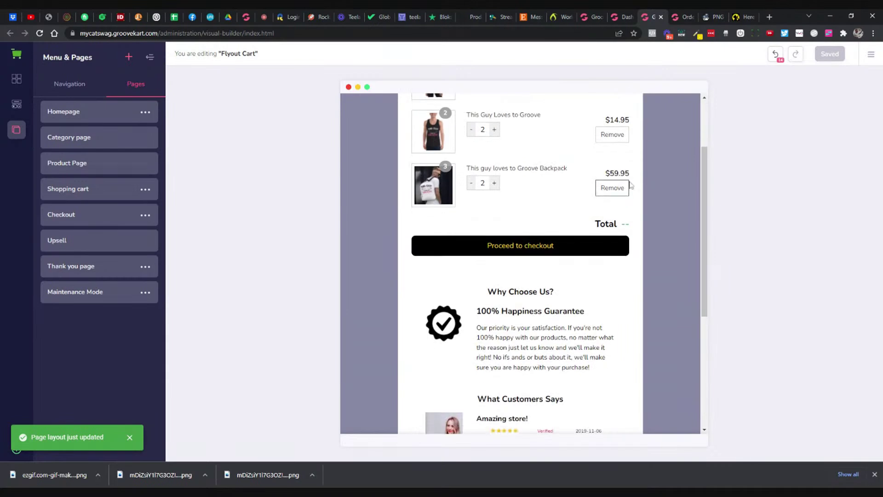
left_click(683, 19)
Step: Add the Here For The Cats decal to the cart and review the flyout cart's checkmark guarantee
left_click(742, 17)
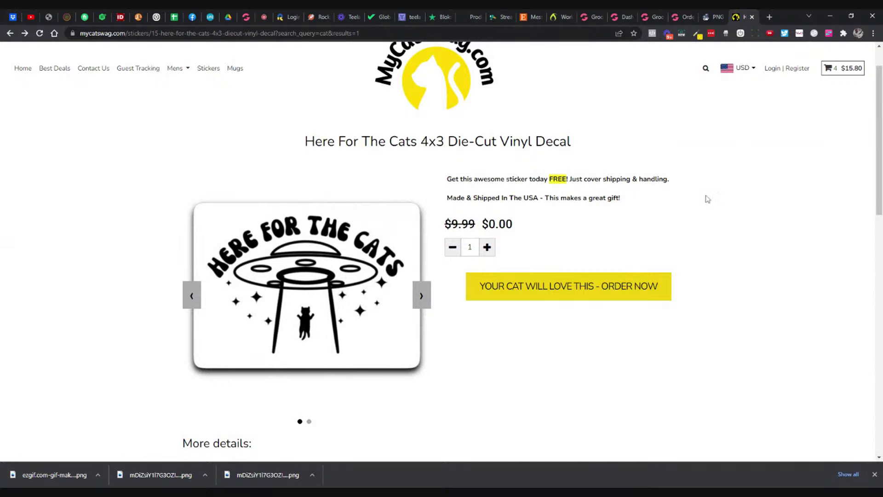
left_click(568, 289)
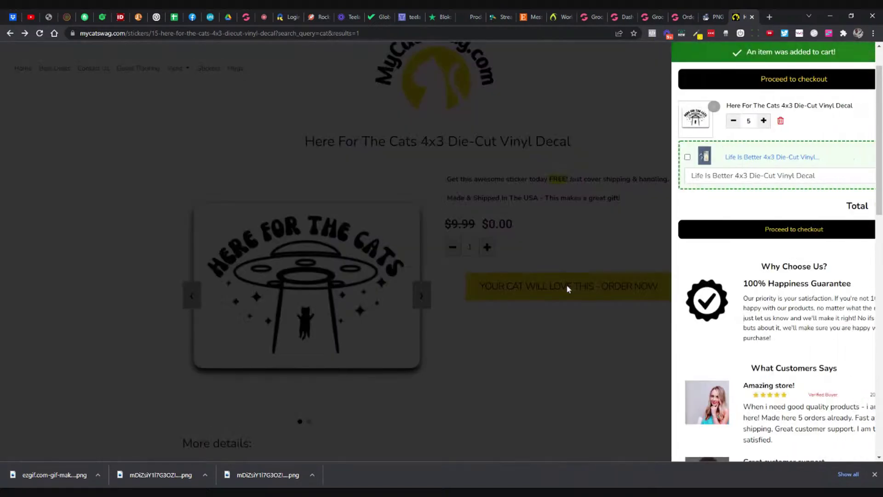
scroll(748, 251, "down", 2)
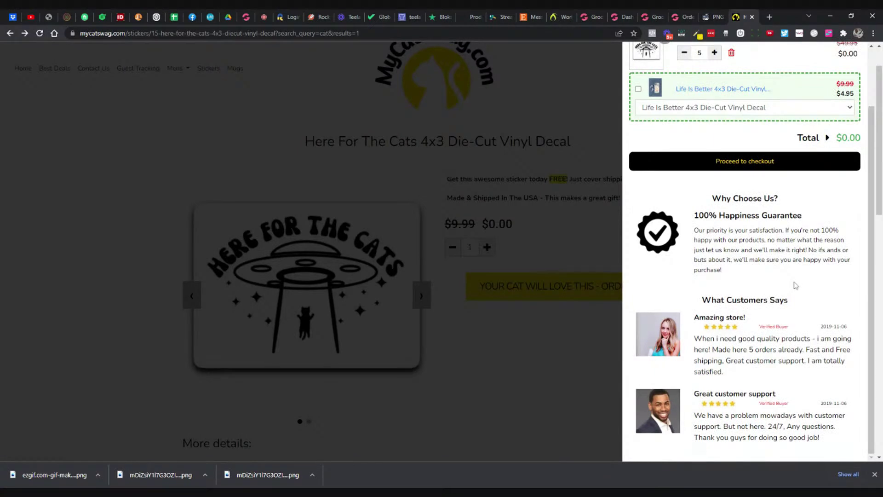
scroll(775, 263, "up", 2)
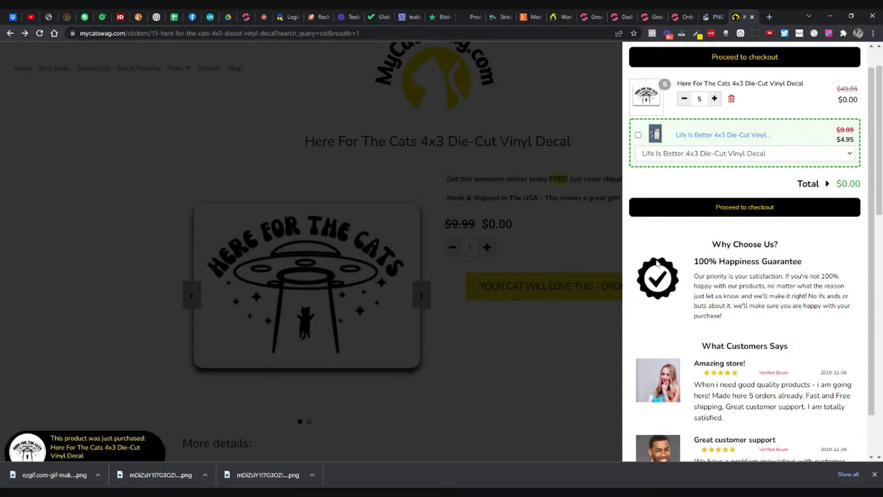
scroll(691, 256, "down", 1)
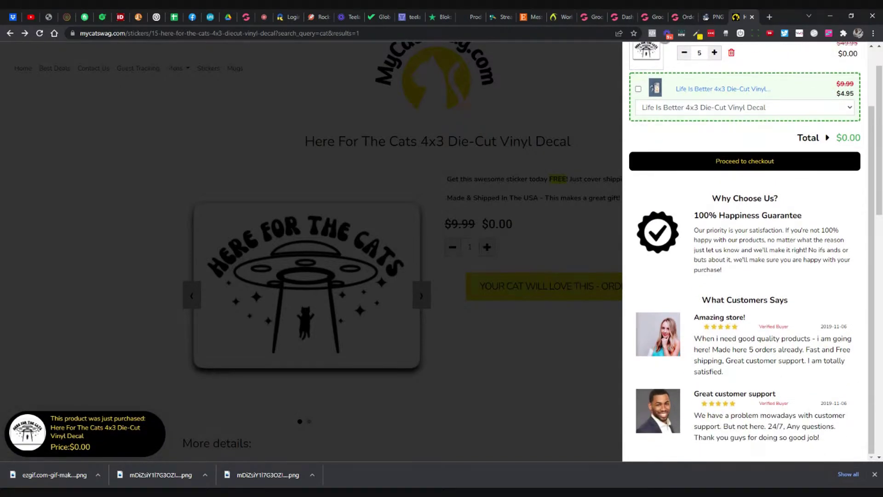
scroll(699, 276, "down", 1)
left_click_drag(702, 300, 788, 300)
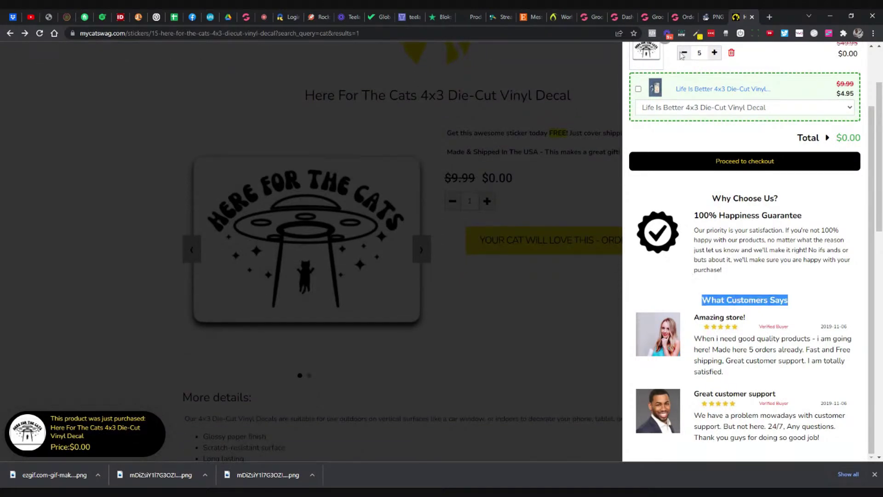
left_click(649, 18)
Step: Rewrite the 'What Customers Says' H4 heading as 'What Our Customers Have To Say'
scroll(552, 207, "down", 2)
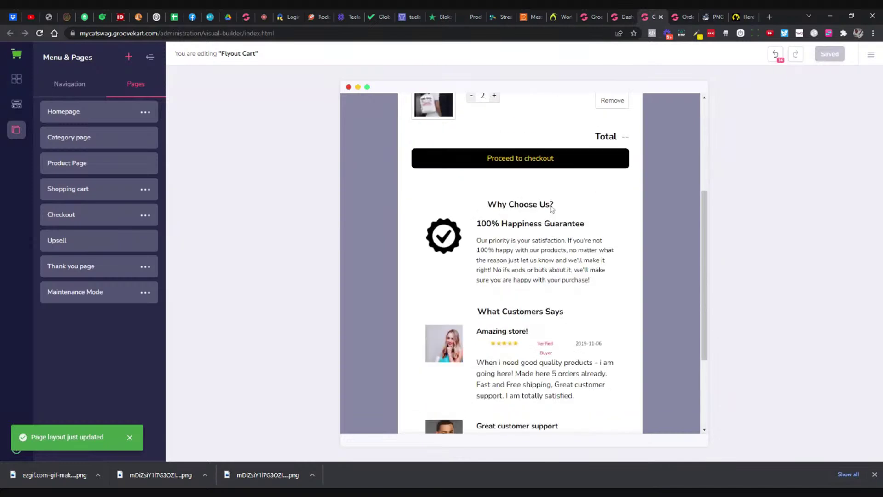
scroll(551, 208, "down", 1)
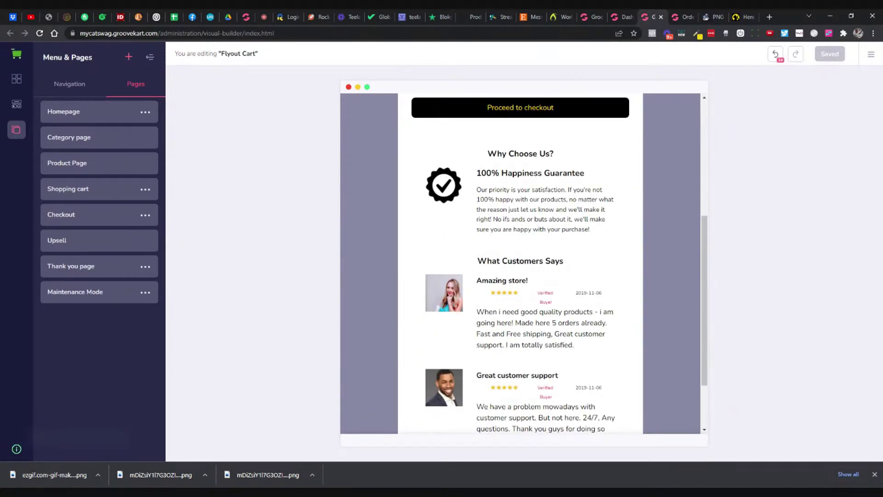
left_click(522, 261)
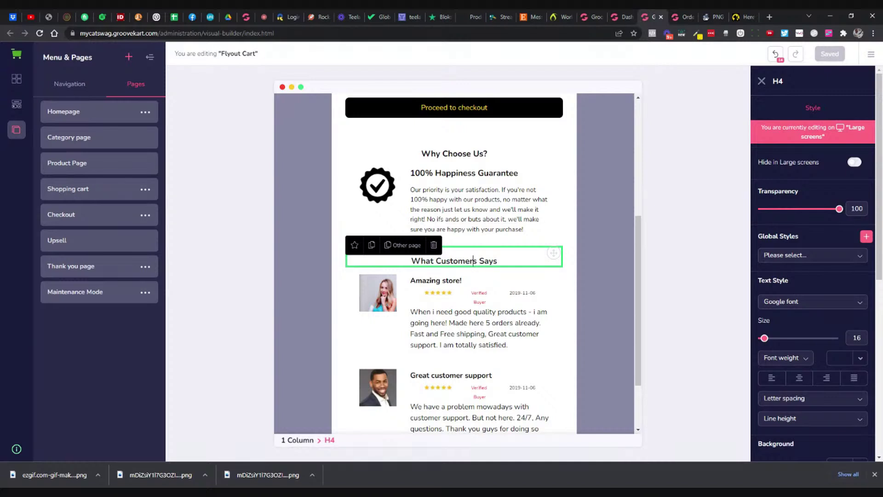
type("Are Sa ")
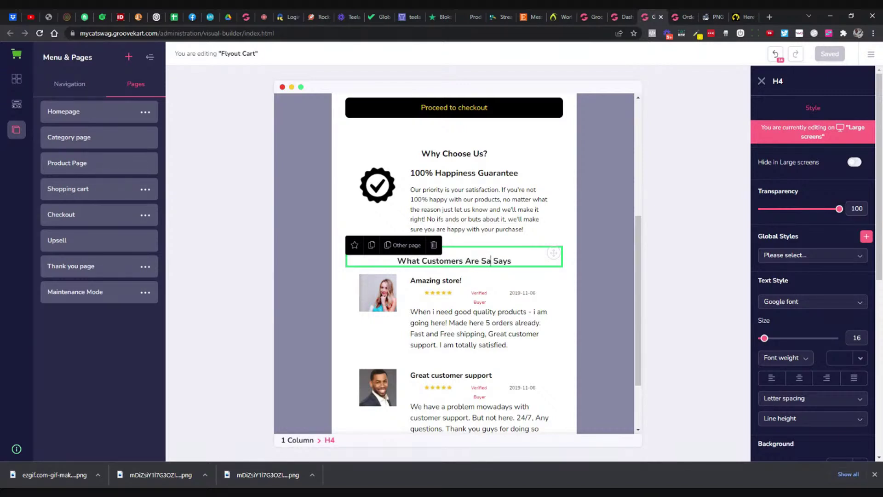
type("ying")
key("shift+End")
key("Delete")
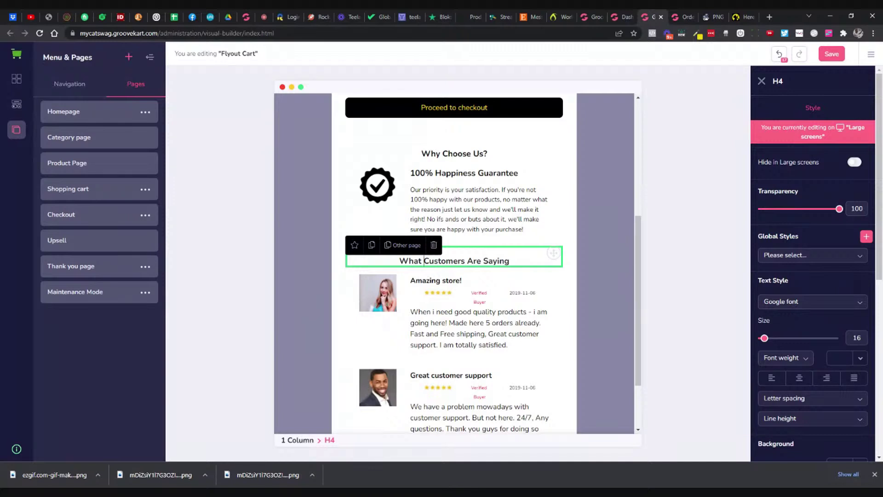
type("OUr")
key("BackSpace")
key("BackSpace")
key("BackSpace")
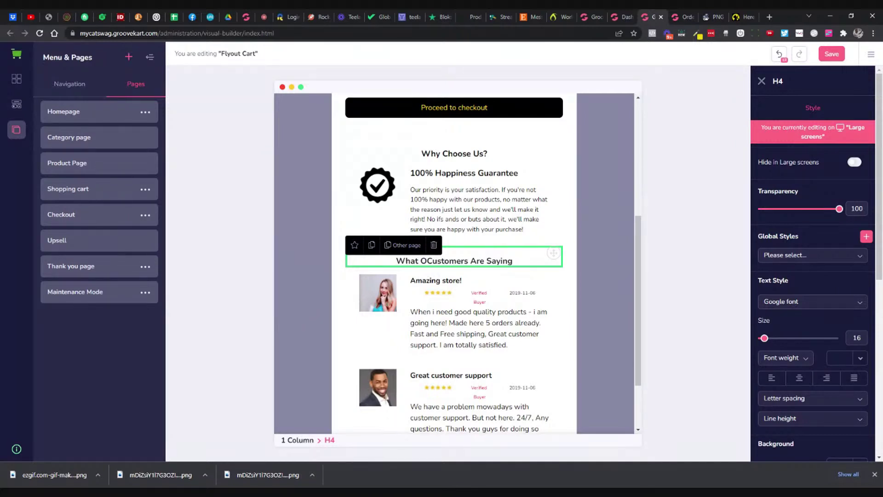
type("ur")
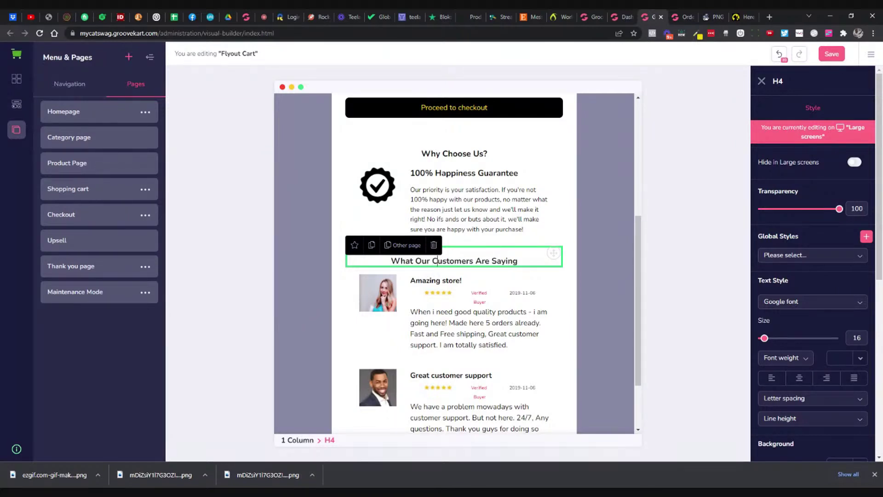
key("shift+End")
key("BackSpace")
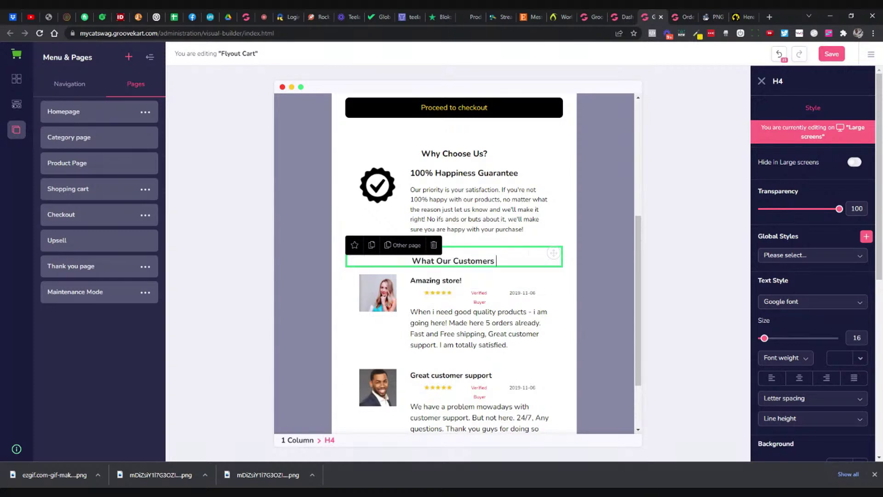
type("Have To Say")
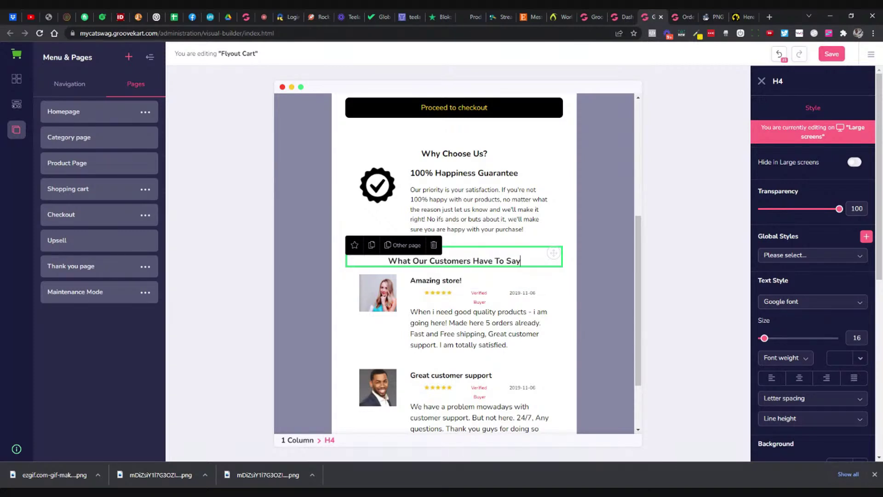
left_click(463, 310)
left_click(461, 307)
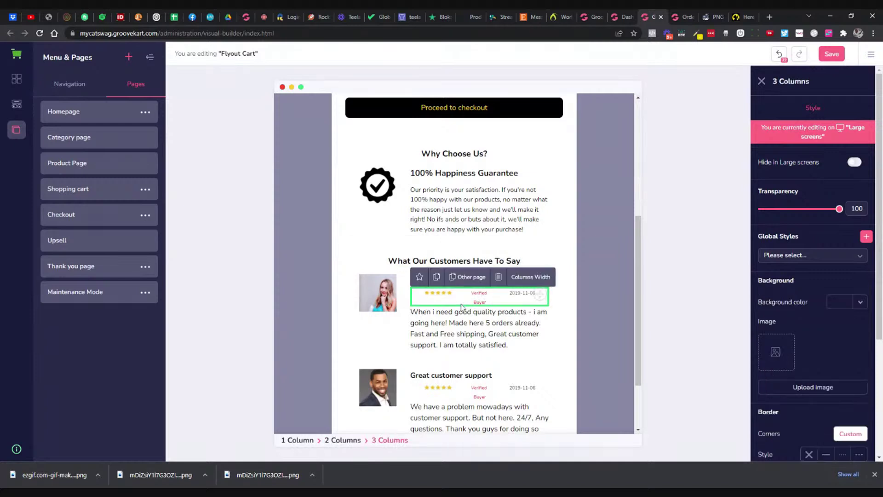
scroll(462, 307, "down", 1)
left_click(462, 306)
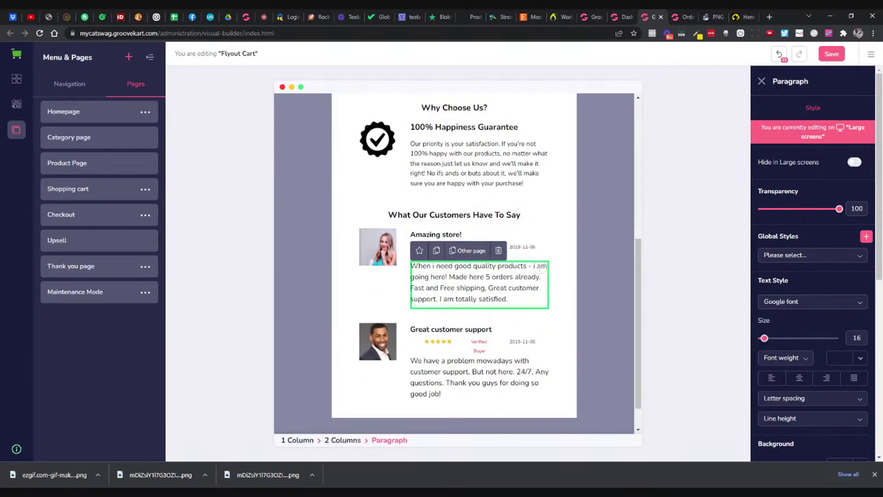
left_click(389, 261)
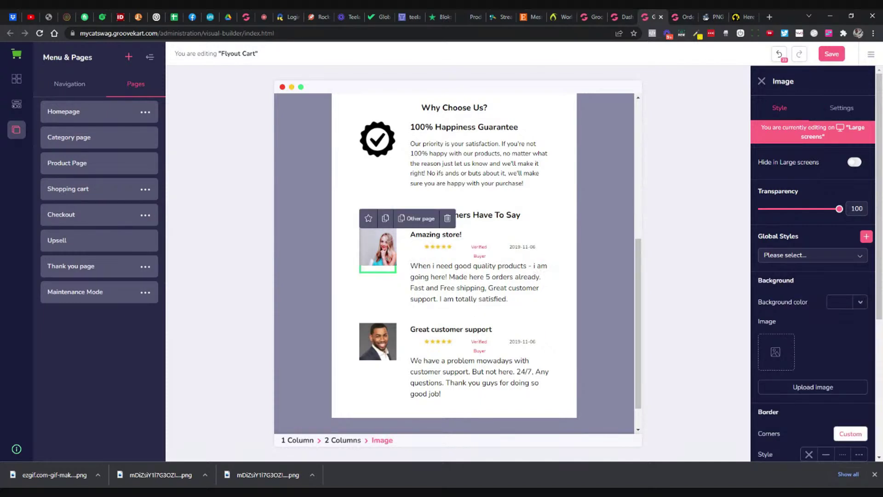
left_click(540, 269)
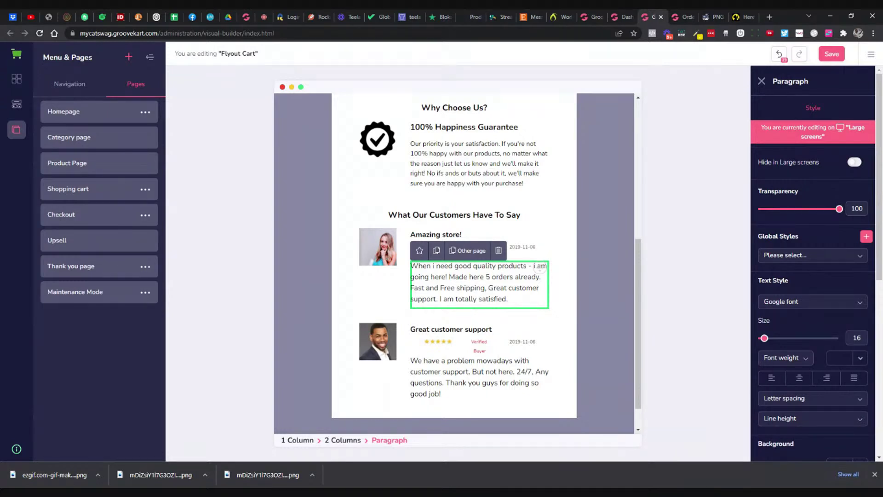
left_click(539, 235)
left_click(539, 267)
left_click(529, 329)
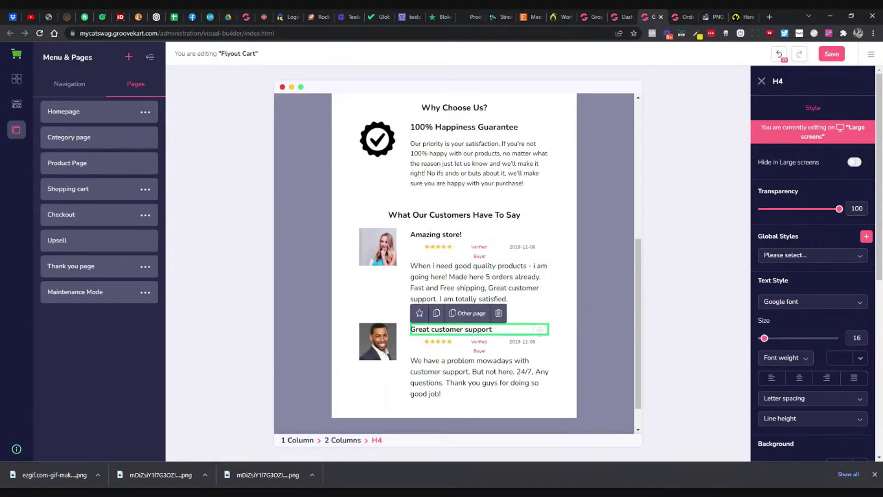
left_click(539, 266)
left_click(393, 258)
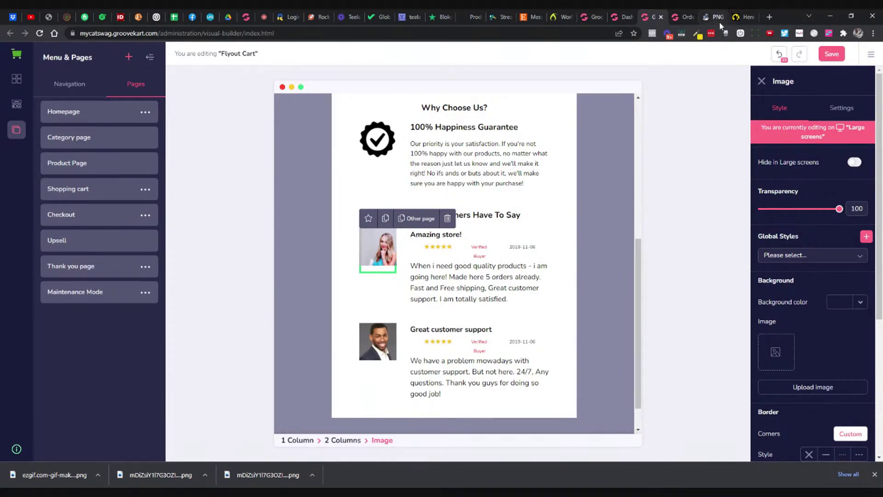
left_click(769, 17)
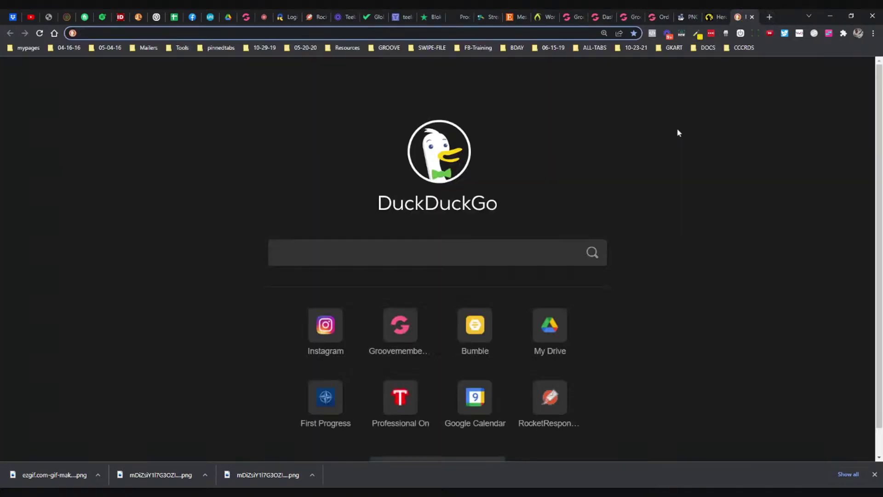
Step: Search Google for 'ai generated image of person'
type("goo")
key("Return")
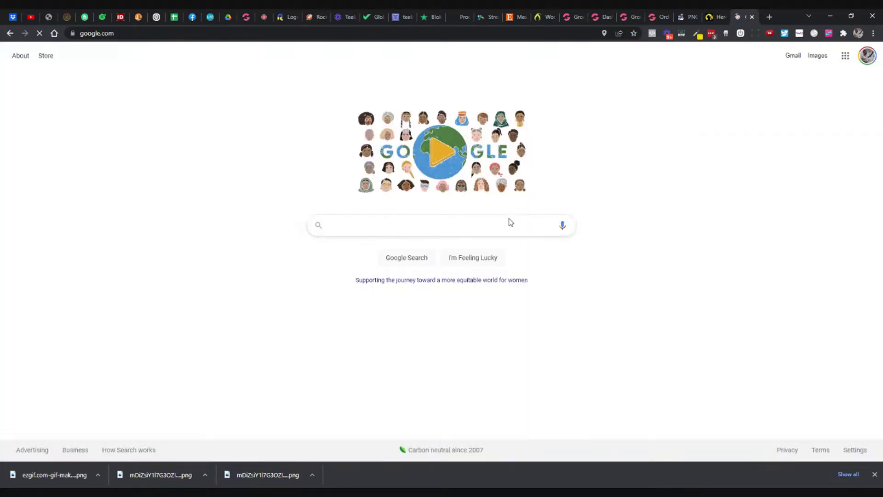
type("ai generated image")
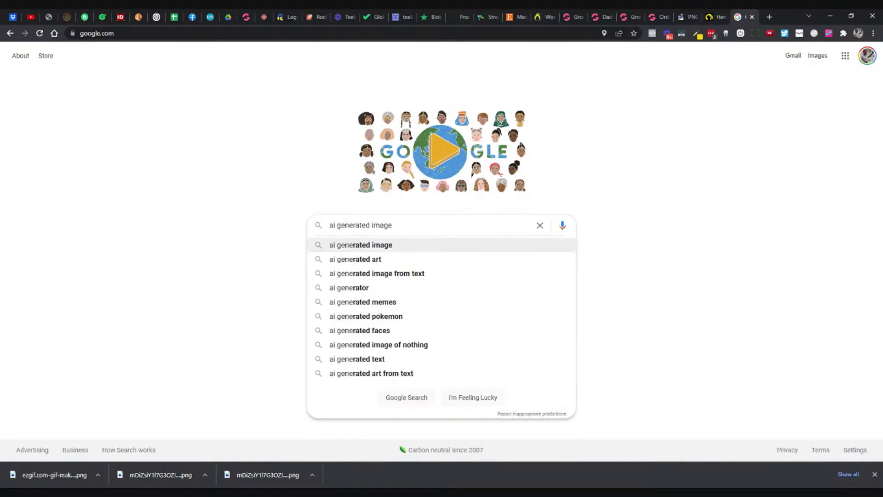
type(" of pers")
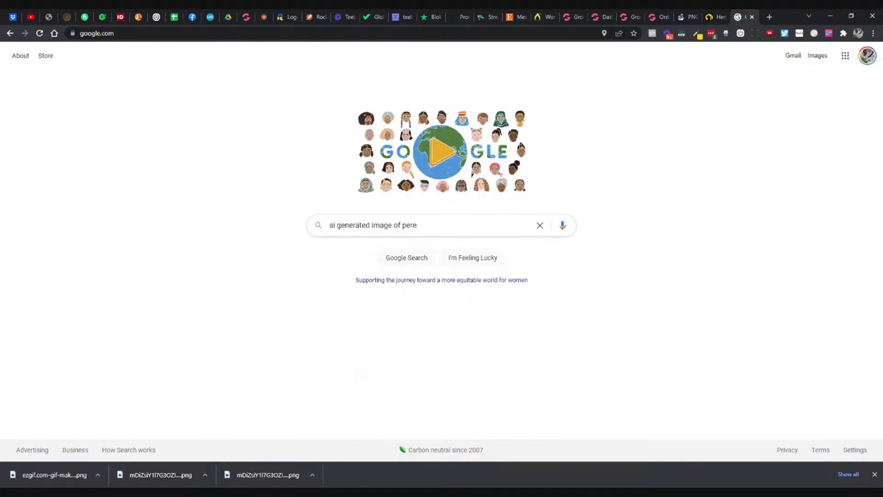
key("BackSpace")
type("son")
key("Return")
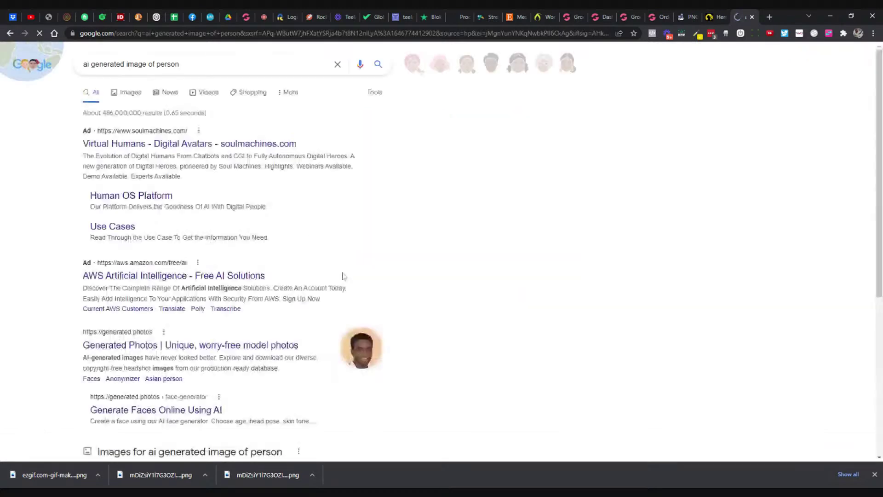
Step: Open the Generated Photos result and its Face Generator
scroll(185, 189, "down", 2)
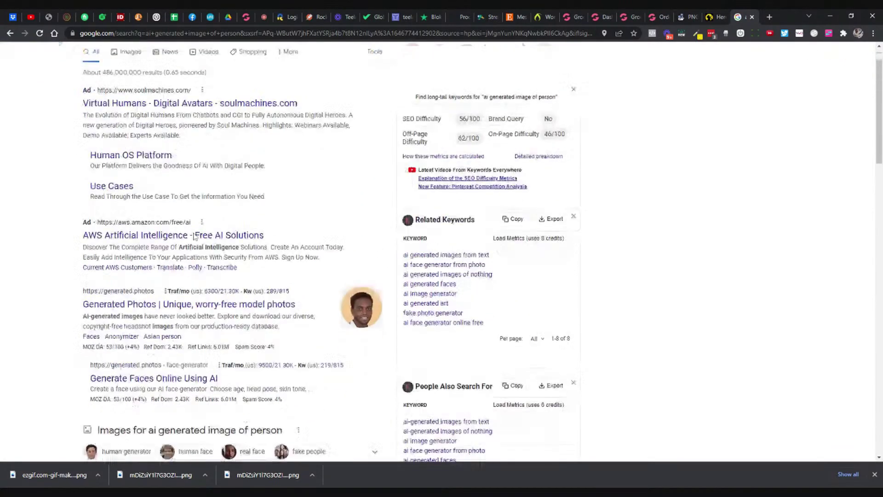
left_click(140, 256)
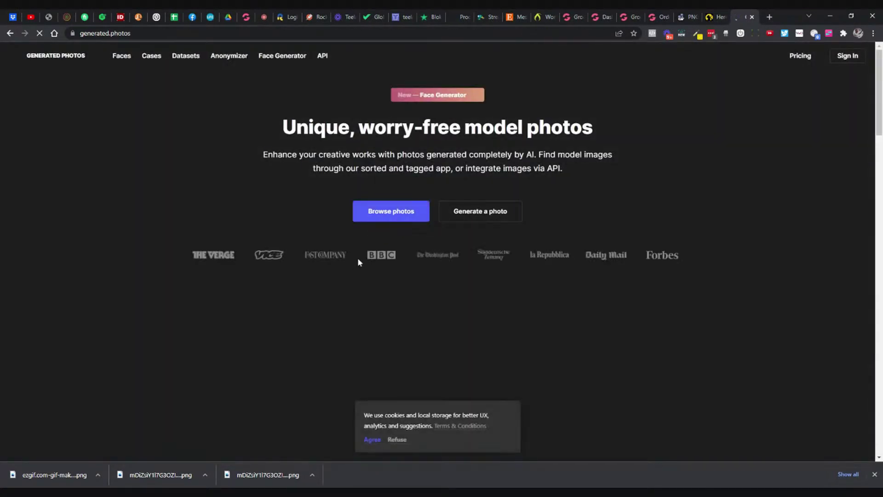
scroll(320, 211, "down", 1)
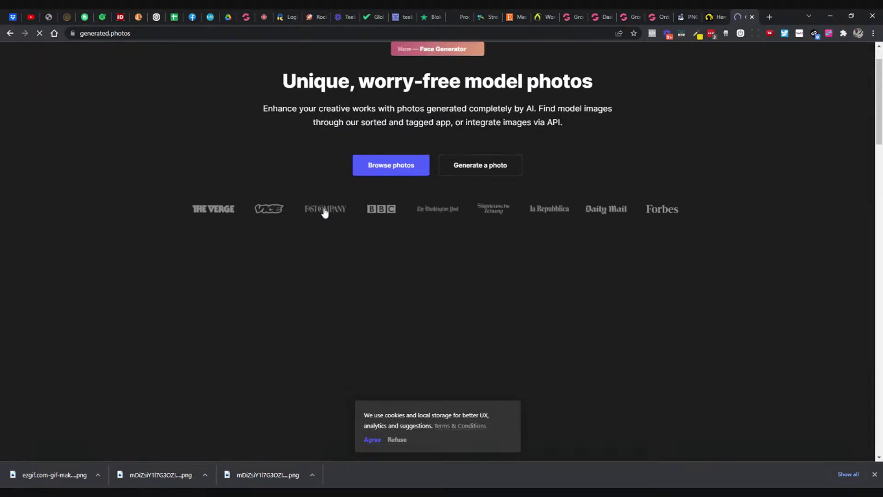
left_click(489, 166)
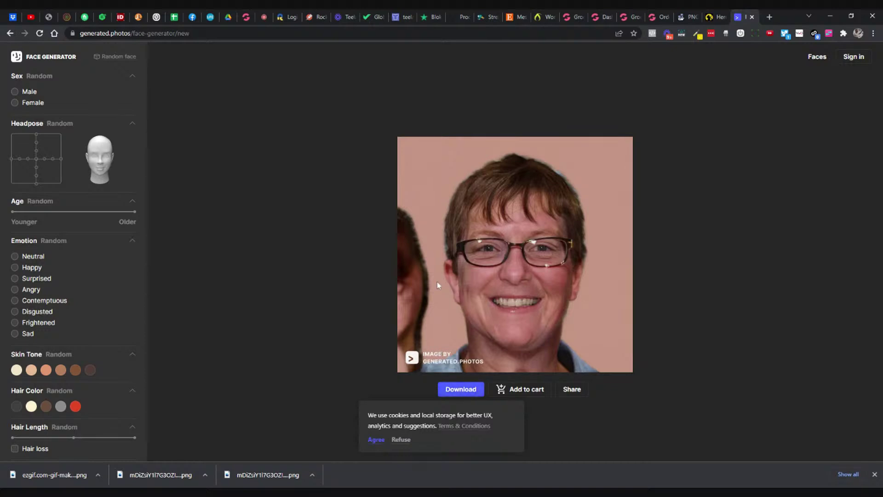
Step: Regenerate the face with Female, Happy, the medium skin-tone swatch and Glasses: No
left_click(15, 103)
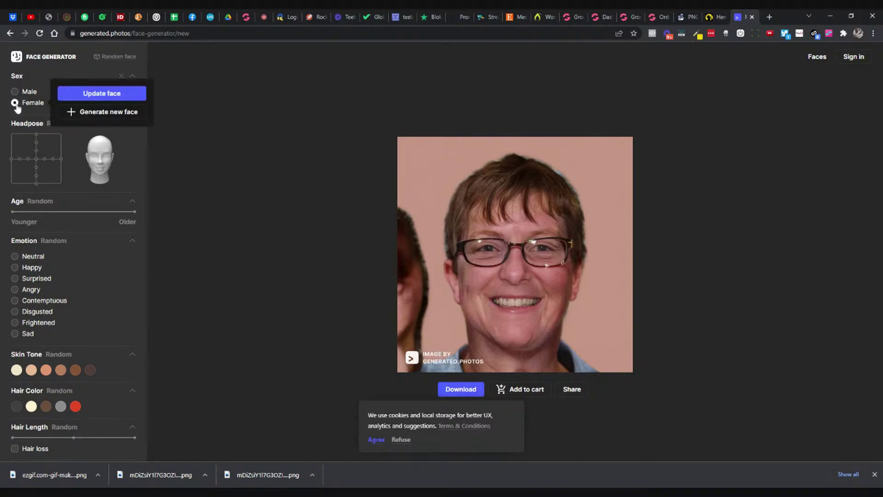
left_click(109, 95)
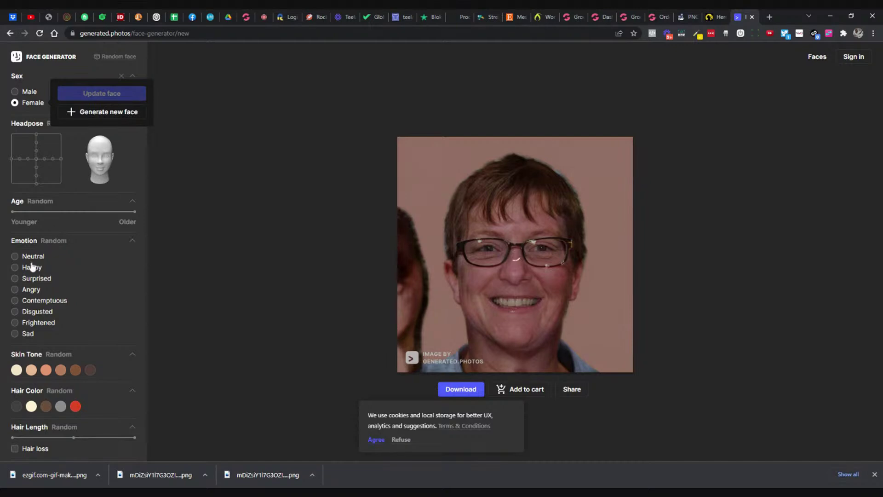
left_click(15, 268)
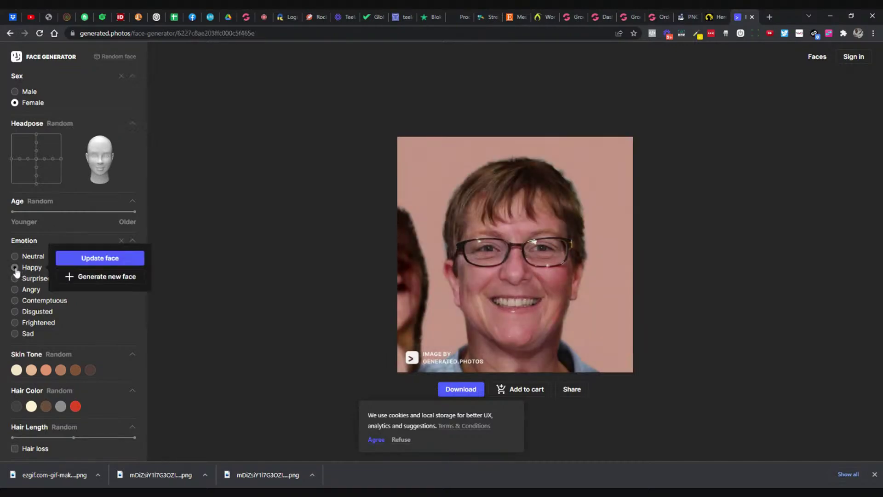
left_click(118, 262)
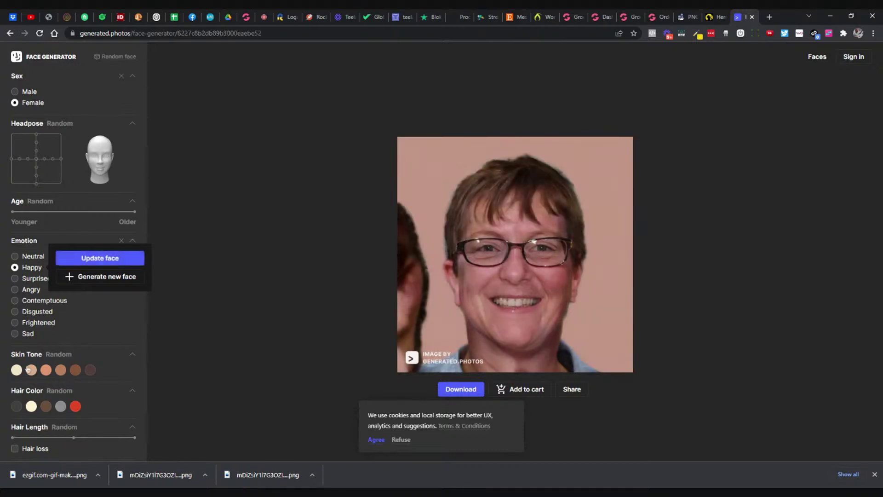
left_click(46, 370)
left_click(122, 365)
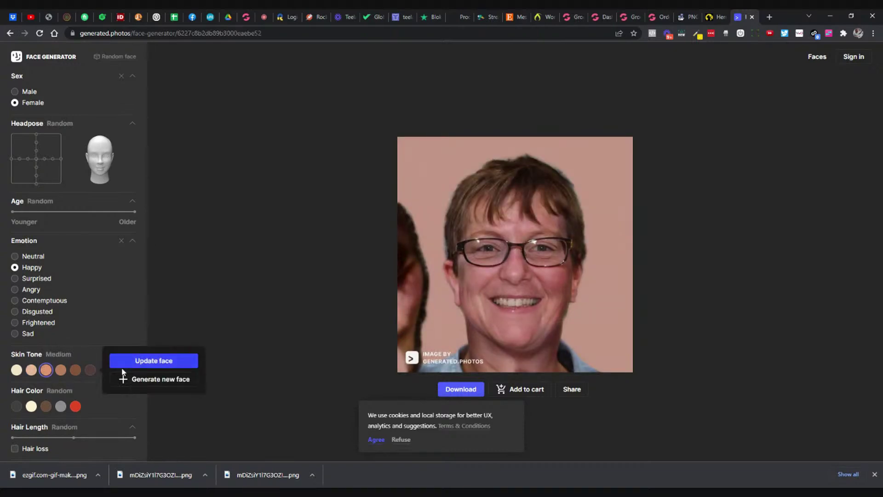
scroll(65, 379, "down", 3)
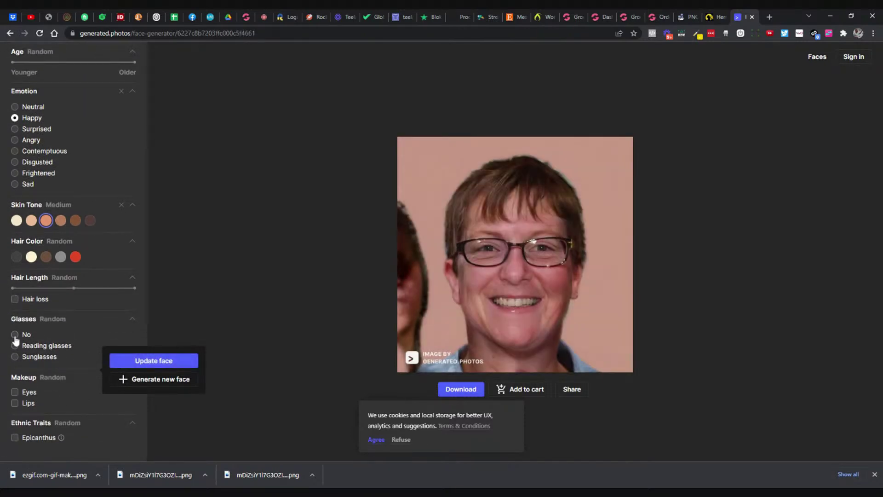
left_click(15, 334)
left_click(104, 336)
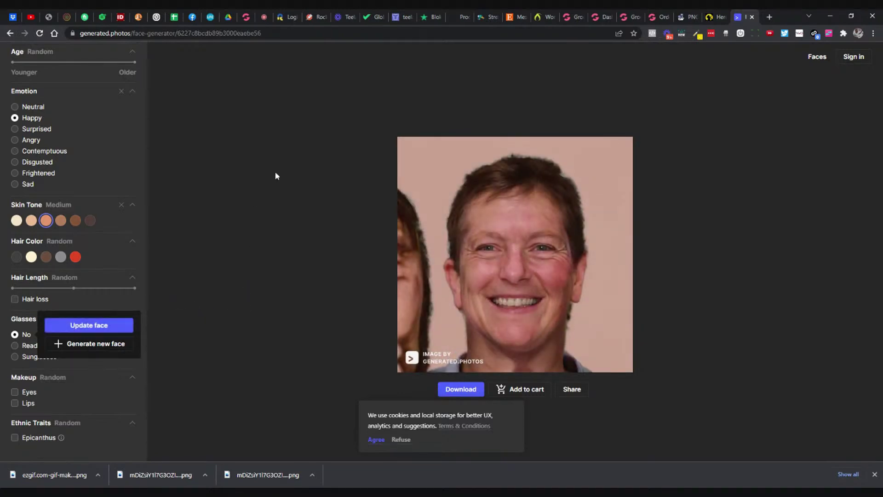
left_click(263, 31)
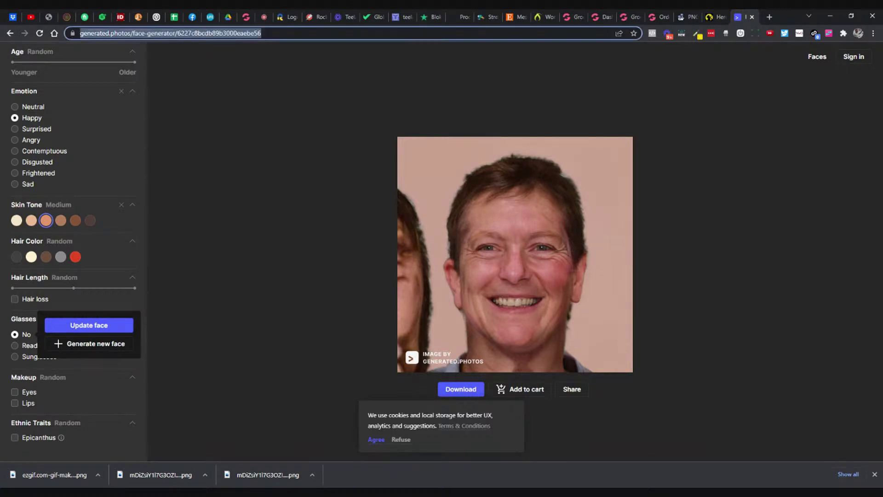
Step: Search DuckDuckGo for 'this person does not exist'
type("this per")
key("Down")
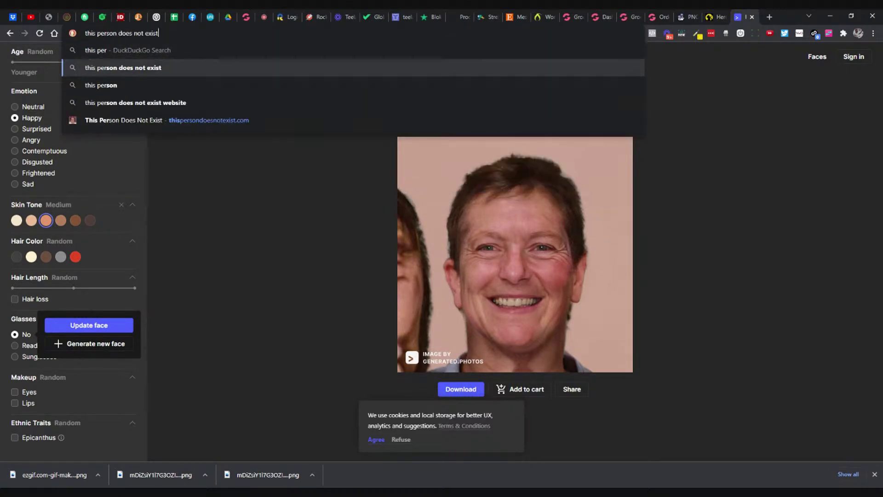
key("Return")
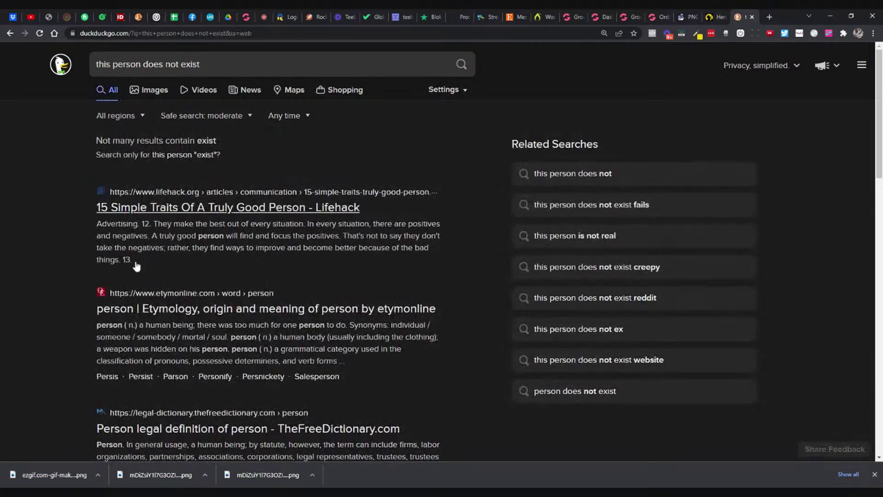
scroll(74, 279, "down", 6)
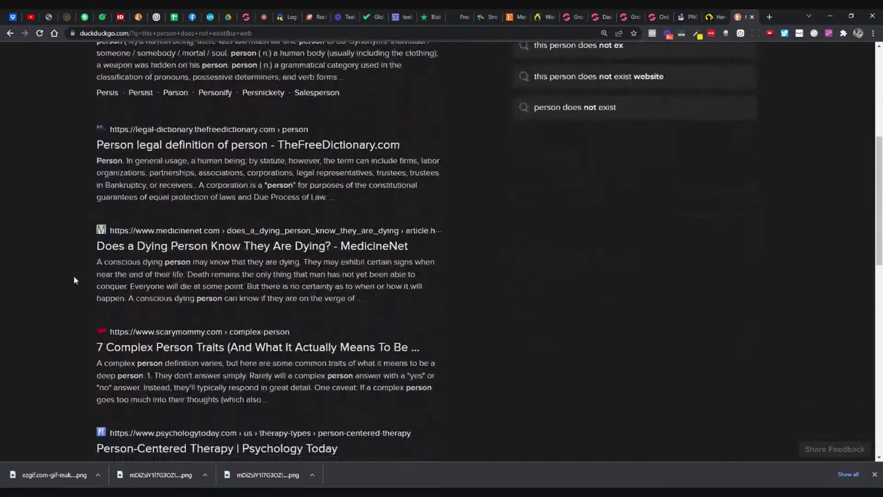
scroll(73, 280, "down", 6)
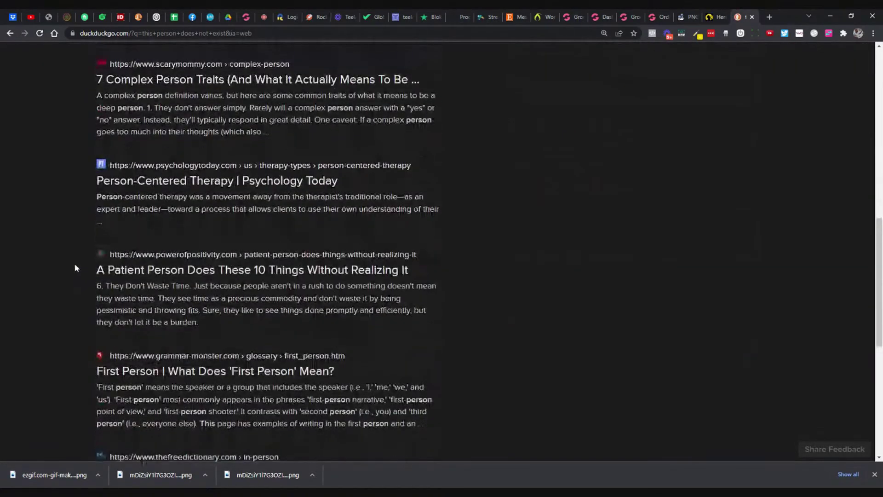
scroll(75, 267, "up", 12)
Step: Refine the search to 'this person does not exist images' and open the Random Face Generator
left_click(276, 64)
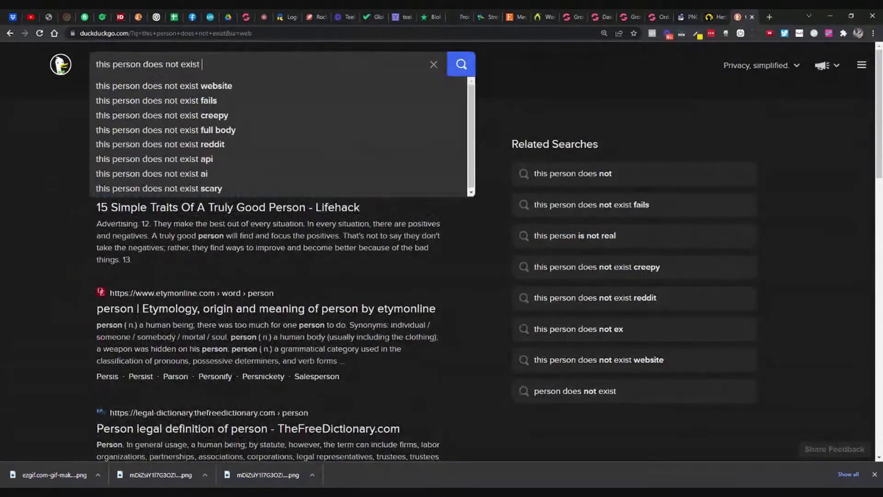
type("images")
key("Return")
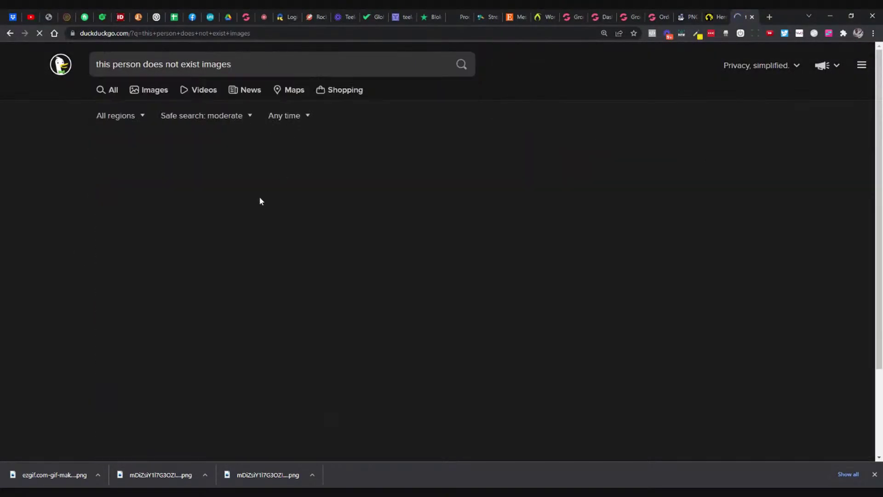
scroll(166, 233, "down", 3)
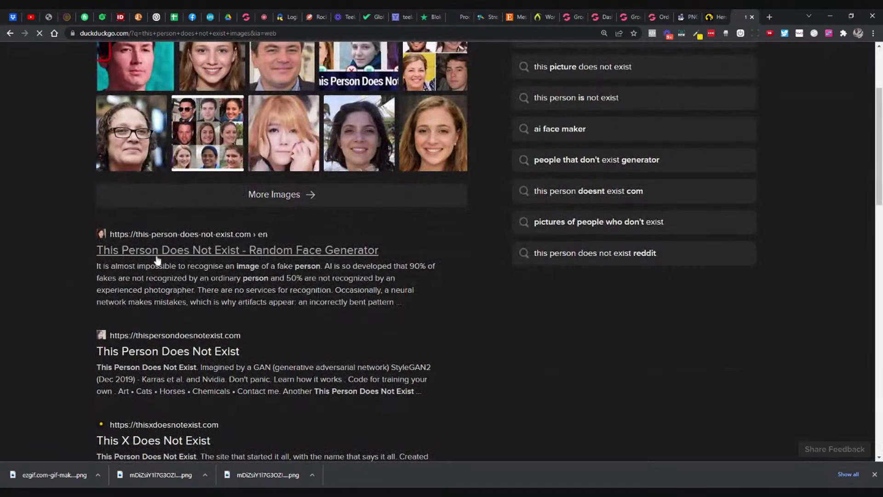
left_click(157, 258)
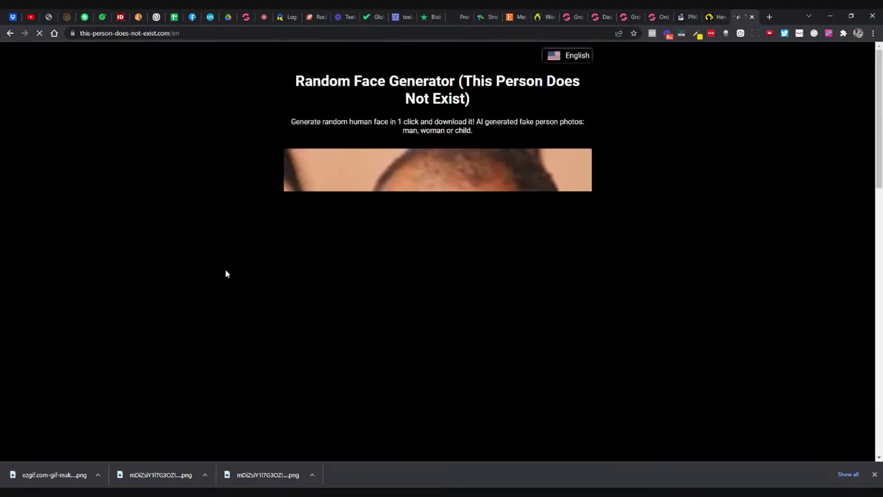
Step: Download the generated face as an avatar JPG and return to the GrooveKart Dashboard
scroll(239, 265, "down", 2)
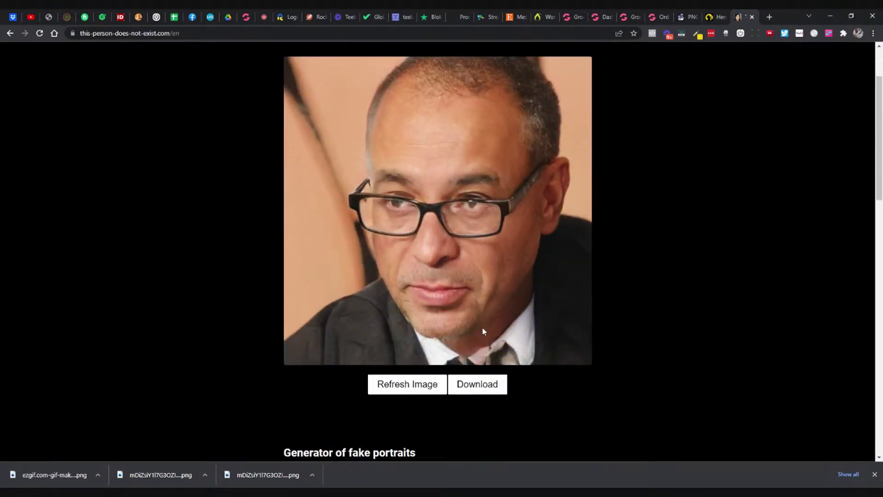
left_click(477, 383)
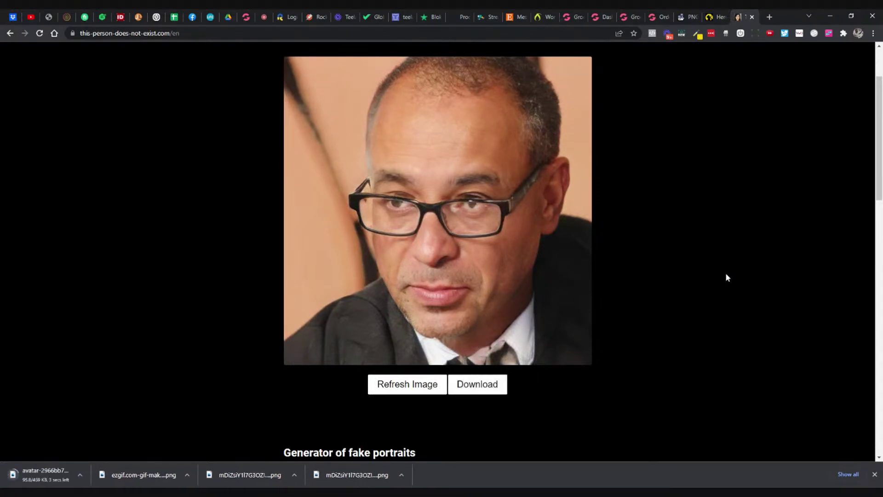
scroll(644, 230, "up", 2)
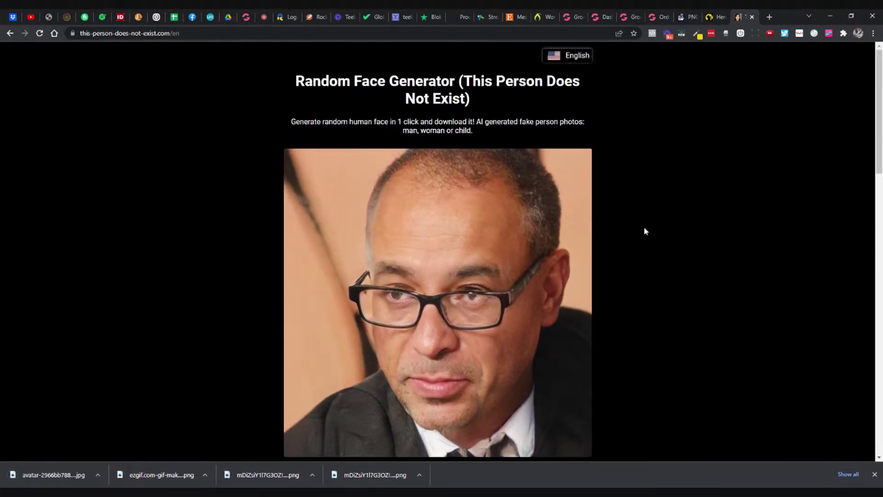
scroll(644, 231, "down", 1)
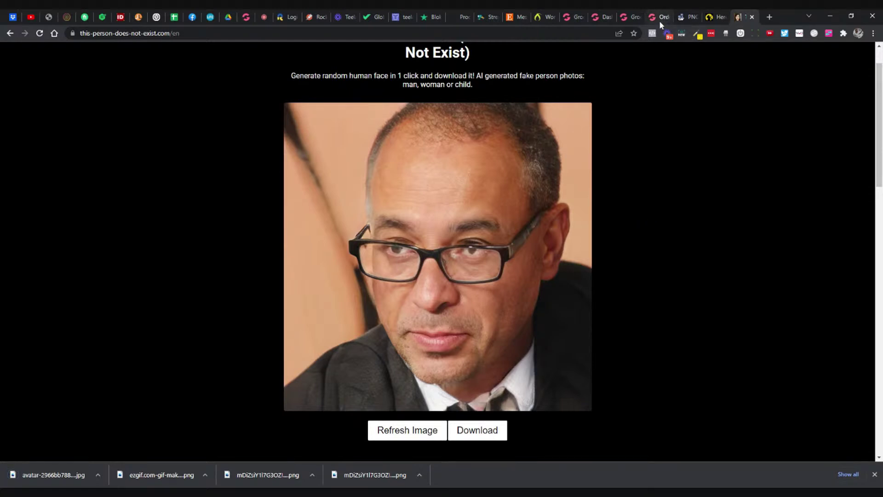
left_click(596, 22)
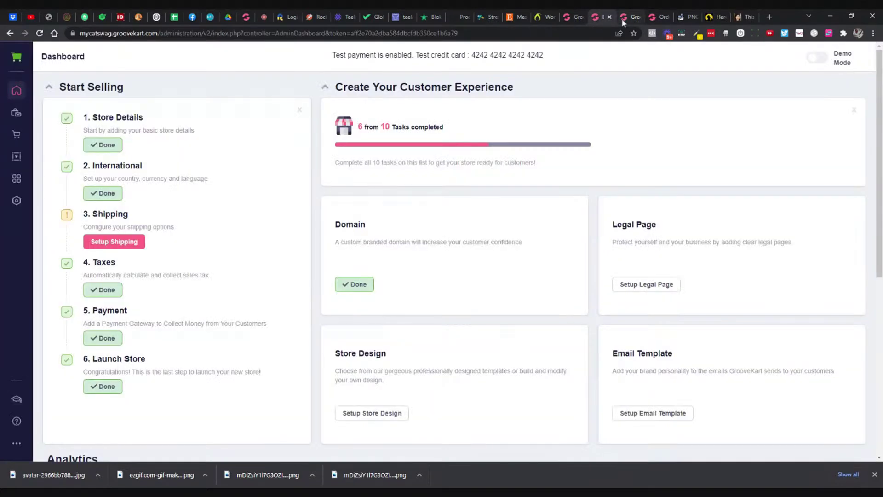
left_click(623, 18)
Step: Replace the first reviewer's Flyout Cart photo with the downloaded AI face image
left_click(539, 269)
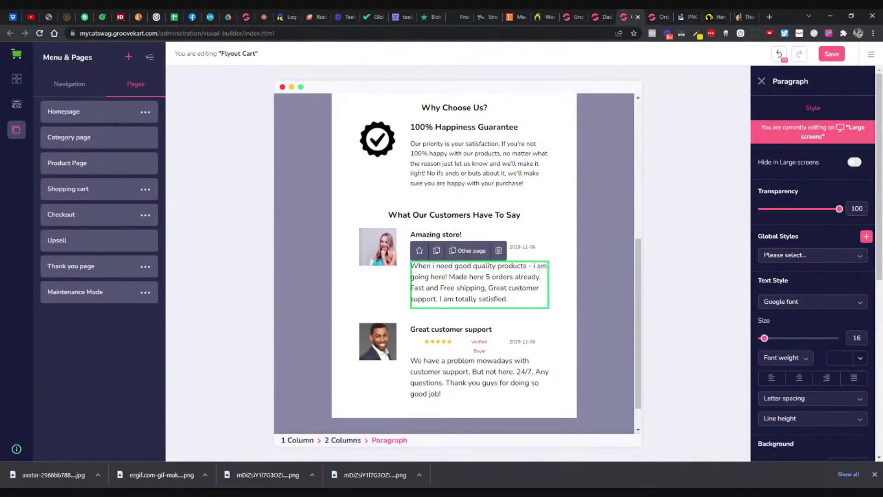
left_click(394, 257)
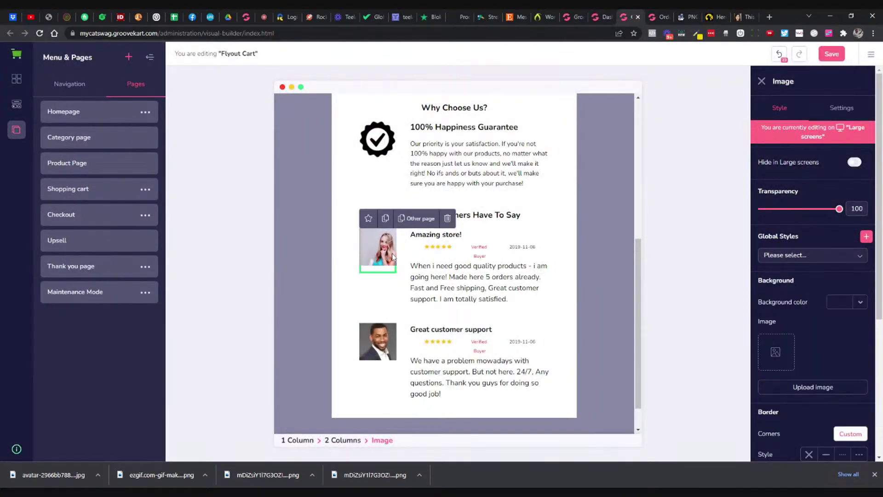
left_click(841, 110)
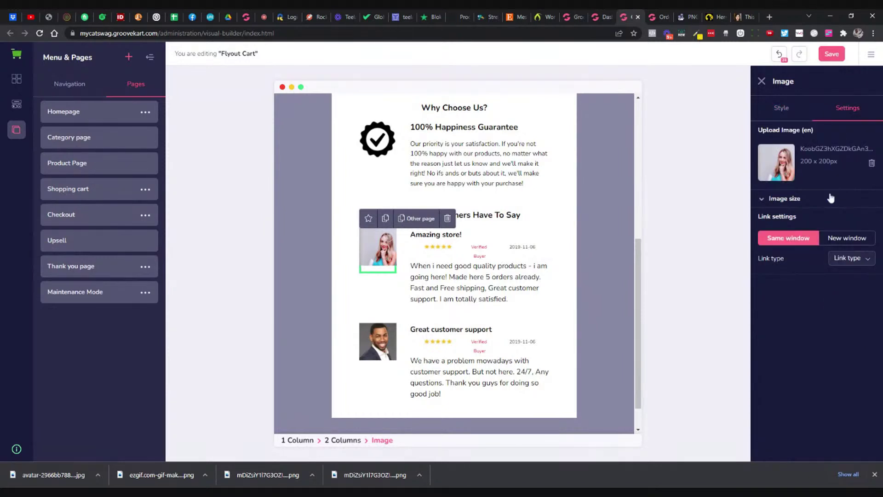
left_click(872, 162)
left_click(799, 199)
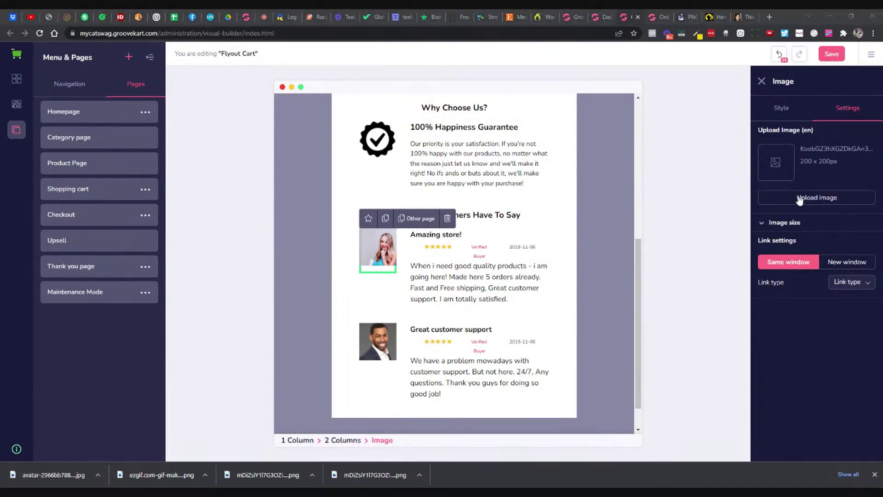
key("Return")
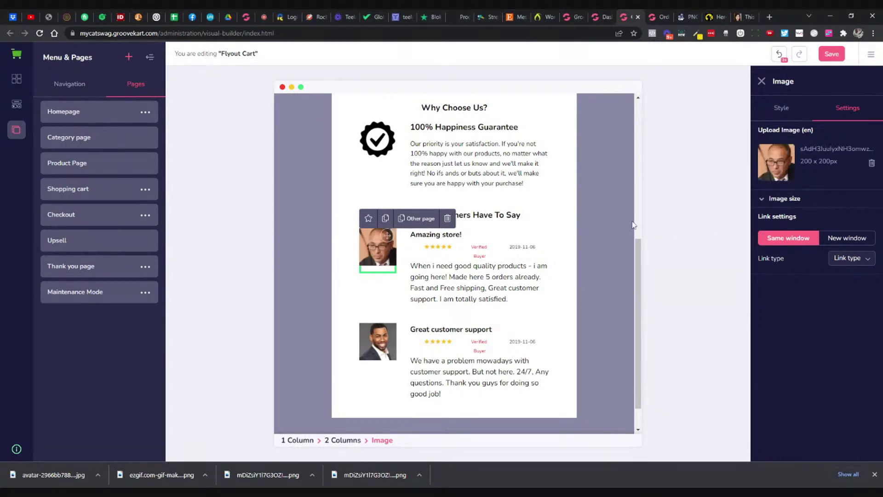
left_click(540, 268)
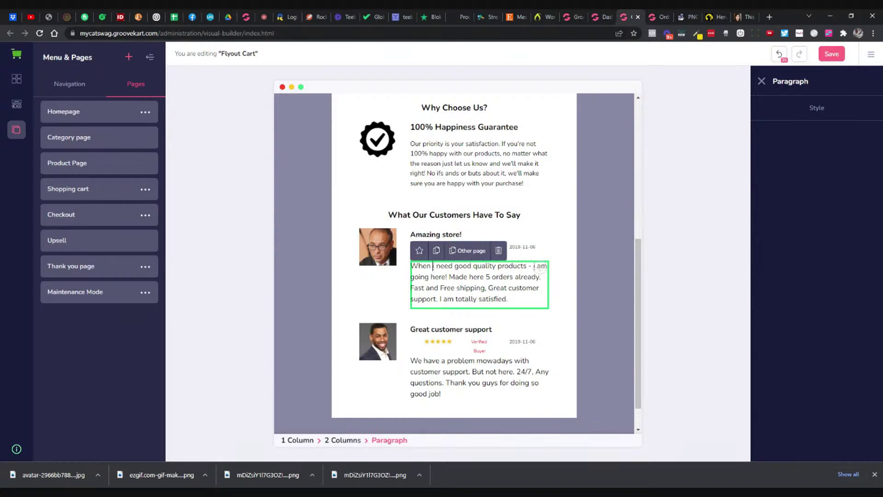
Step: Rewrite the first review as 'I have 2 cats and love this amazing store!' and save
type("I have ")
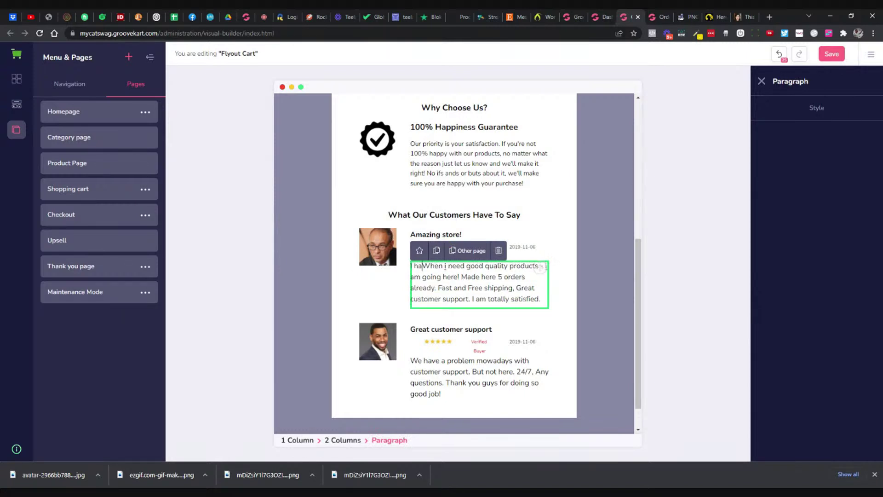
type("2 cats and ")
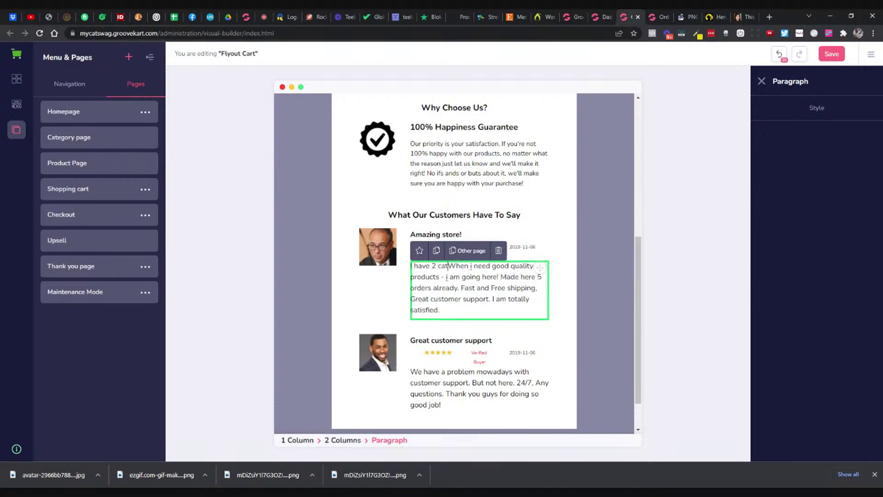
type("love this a")
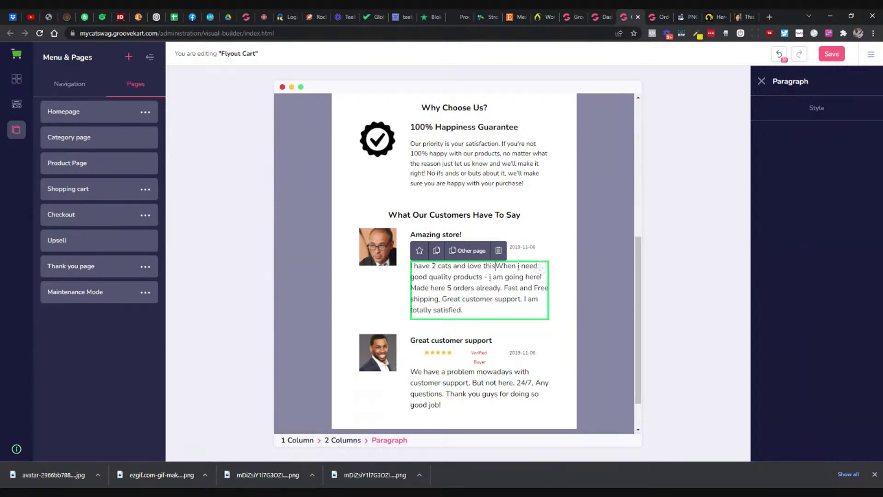
type("mzing stor")
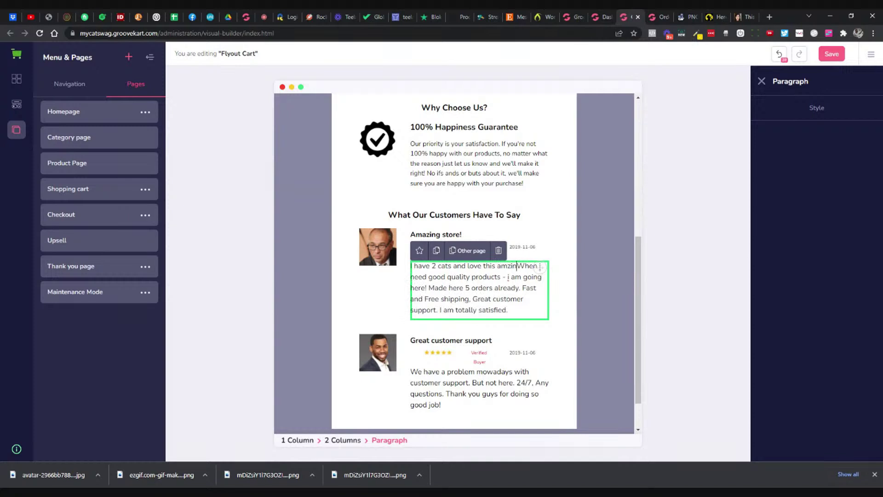
type("e")
key("shift+Down")
key("shift+Down")
key("shift+Down")
key("shift+Down")
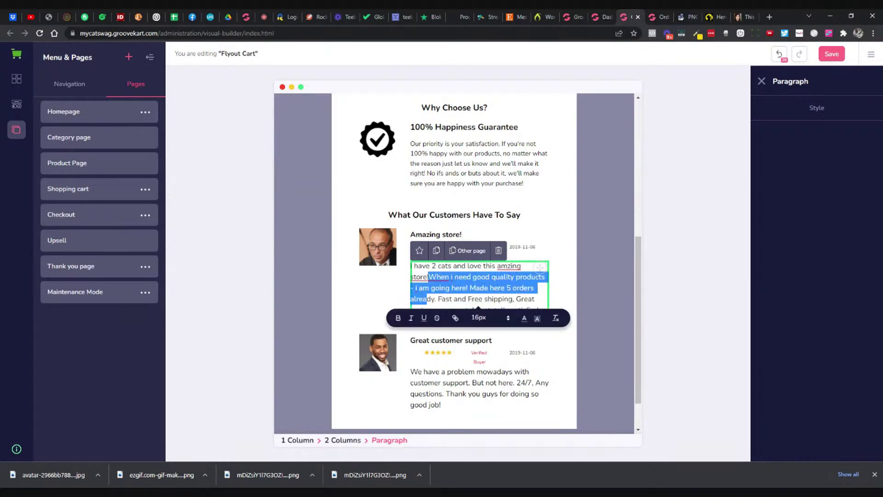
key("Delete")
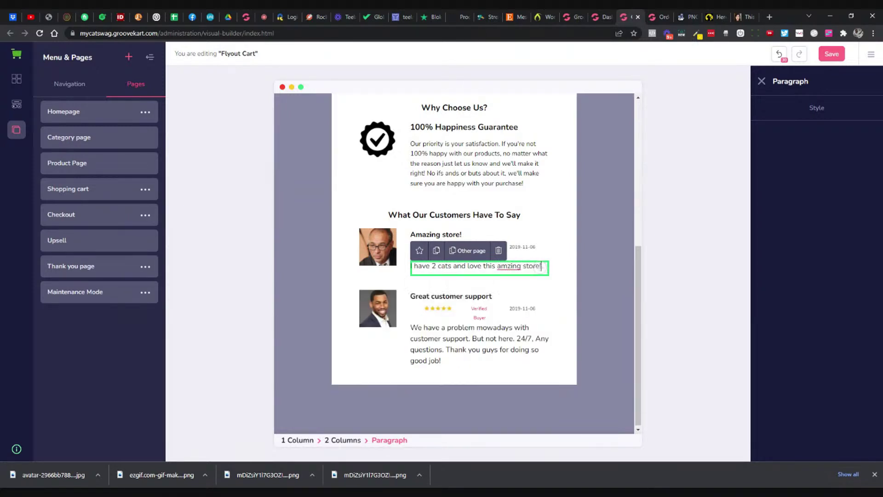
type("a")
left_click(827, 64)
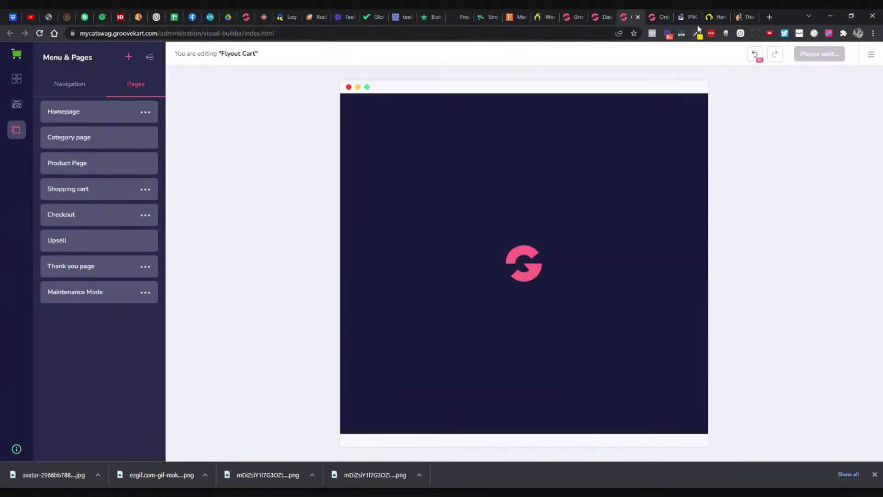
Step: Reload the storefront cat decal page and open the flyout cart to view the reviews
left_click(706, 19)
key("F5")
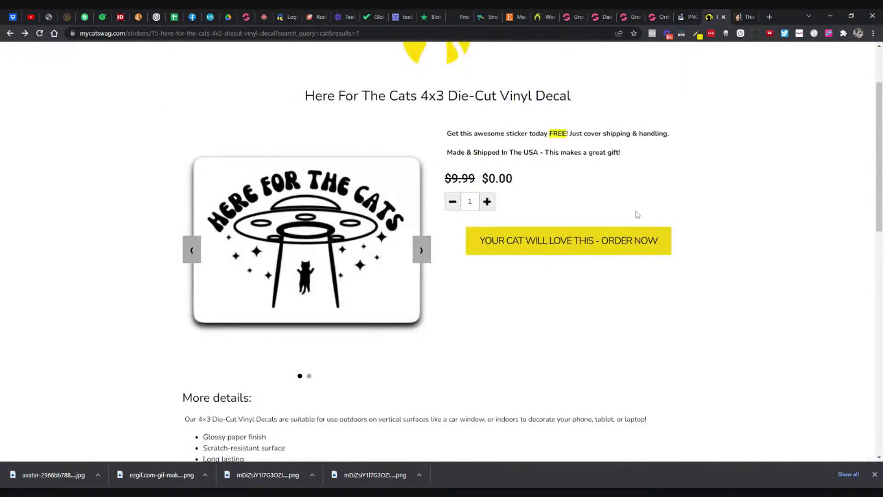
left_click(614, 245)
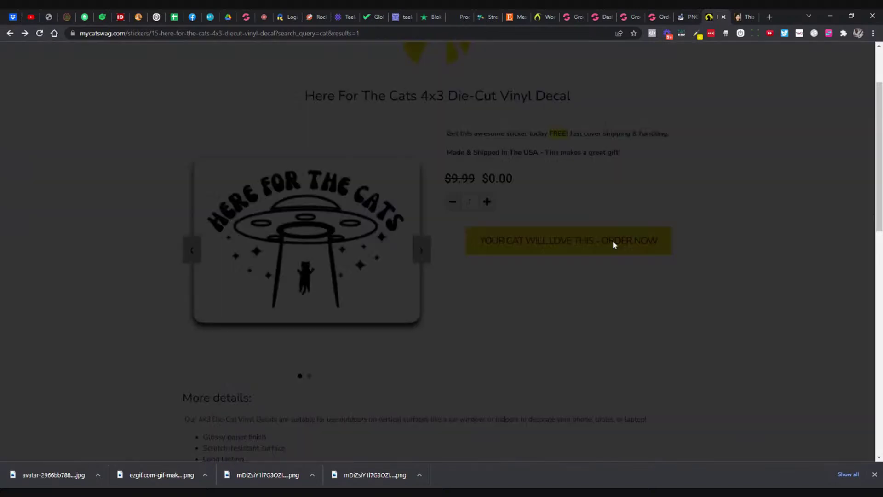
scroll(714, 236, "down", 1)
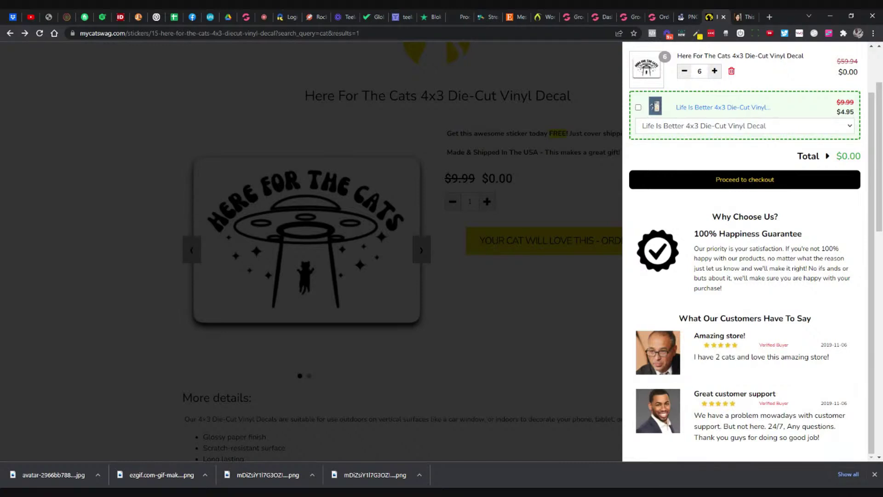
Step: Refresh random faces until a smiling bearded man appears, download him, and return to the Dashboard
left_click(740, 19)
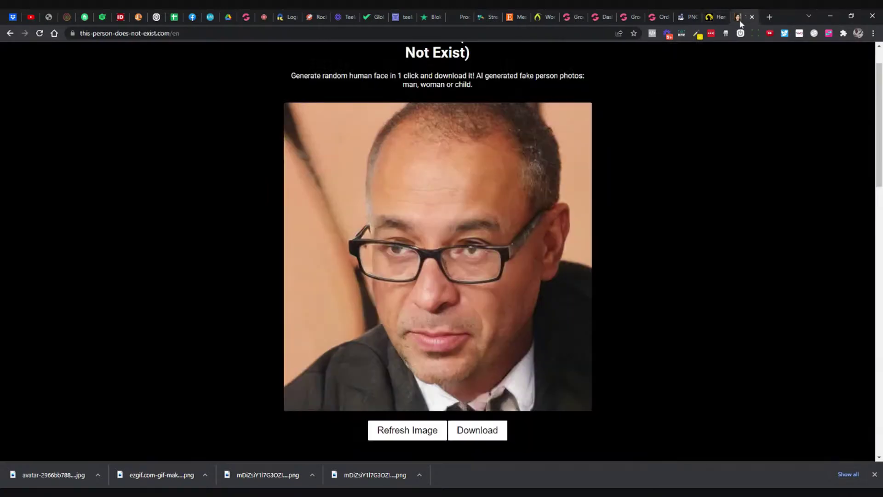
left_click(400, 437)
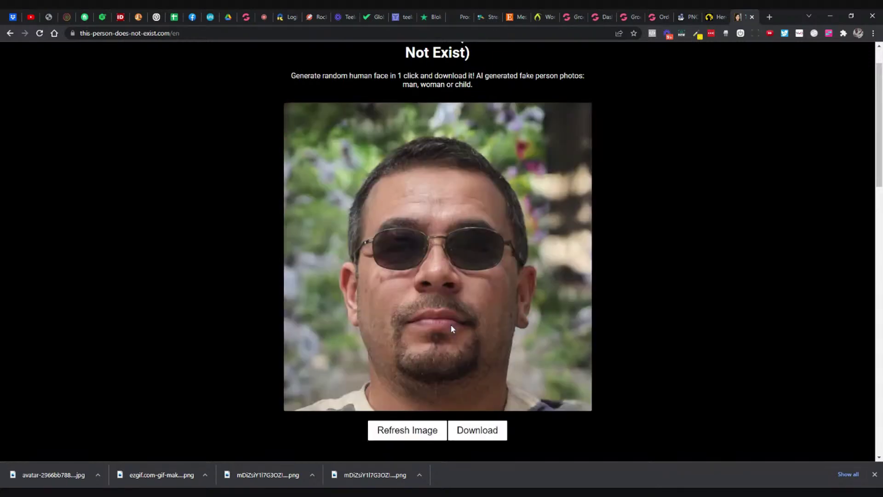
left_click(413, 421)
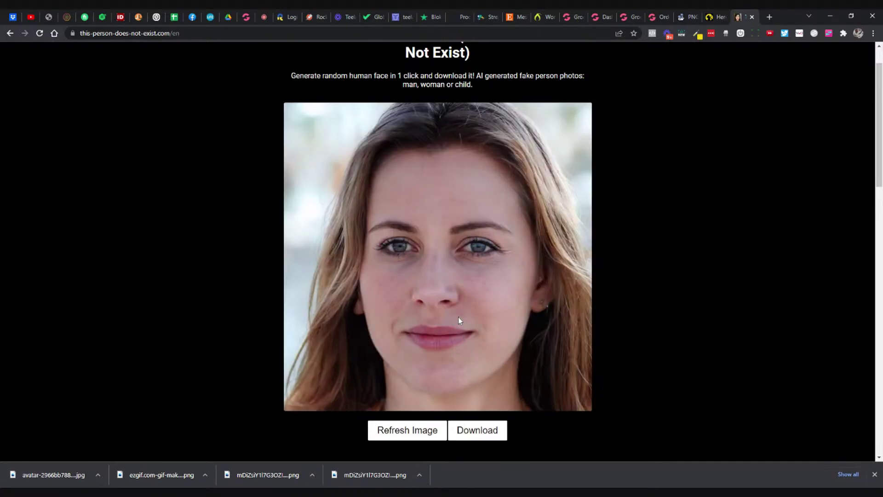
left_click(401, 437)
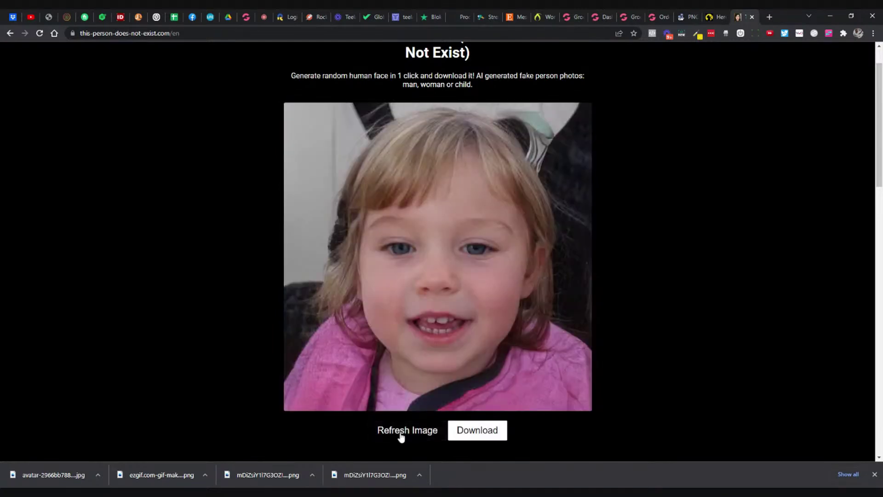
left_click(401, 436)
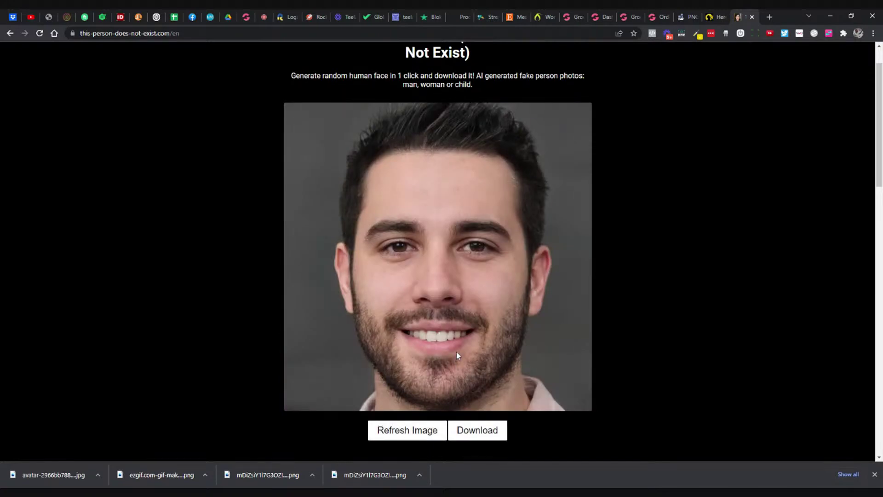
left_click(480, 439)
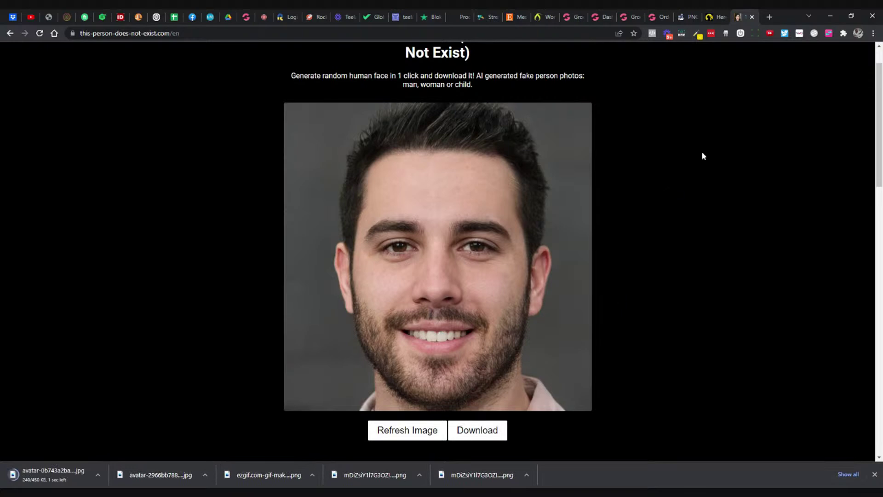
left_click(598, 18)
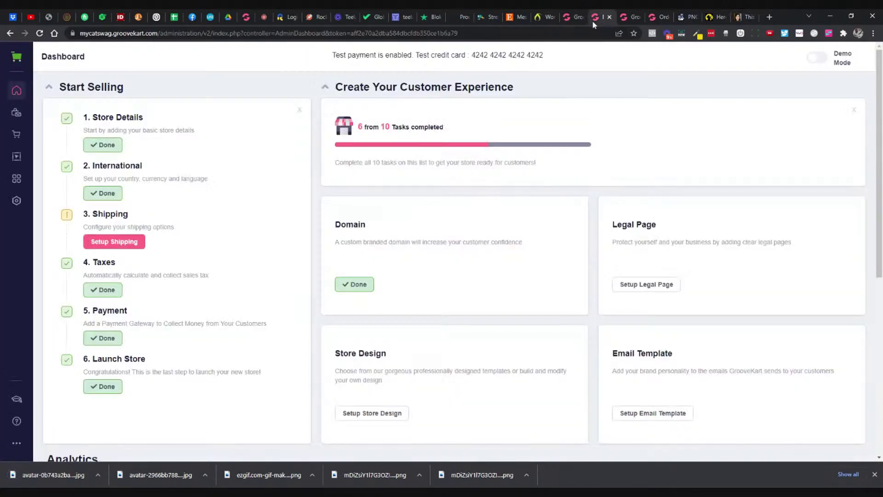
Step: Swap the second reviewer's Flyout Cart photo for the smiling bearded man image
left_click(622, 19)
scroll(566, 352, "down", 6)
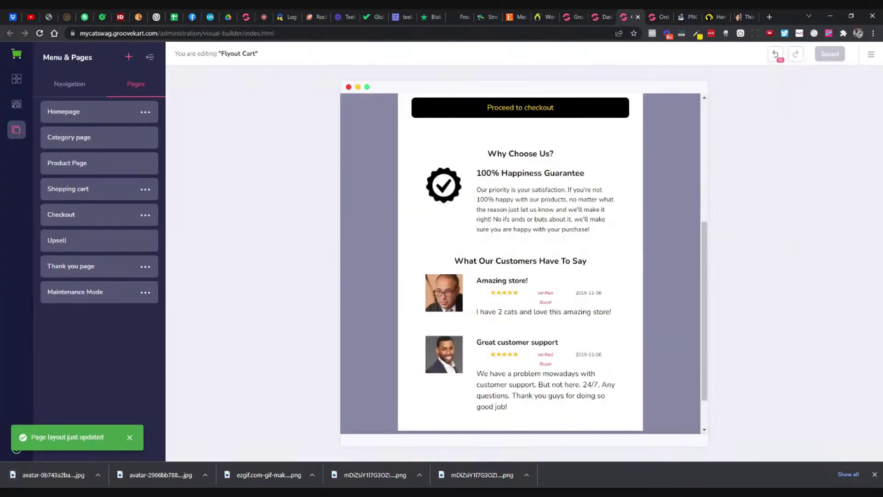
left_click(450, 322)
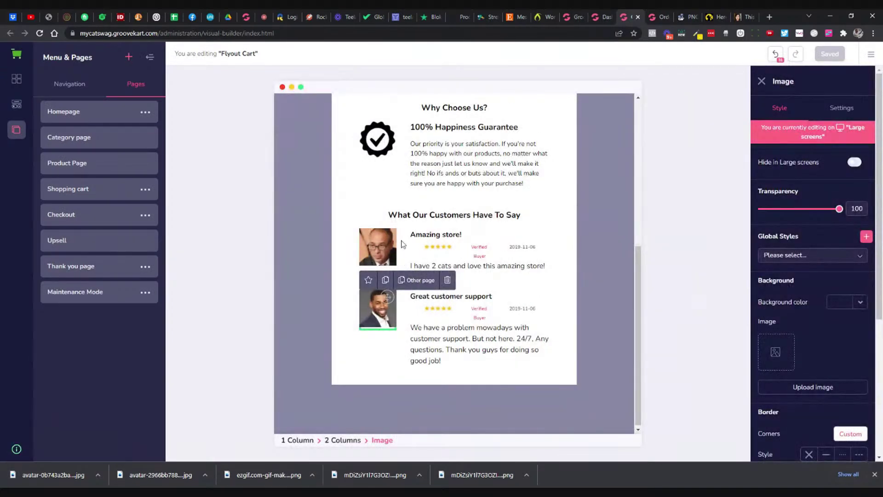
left_click(852, 111)
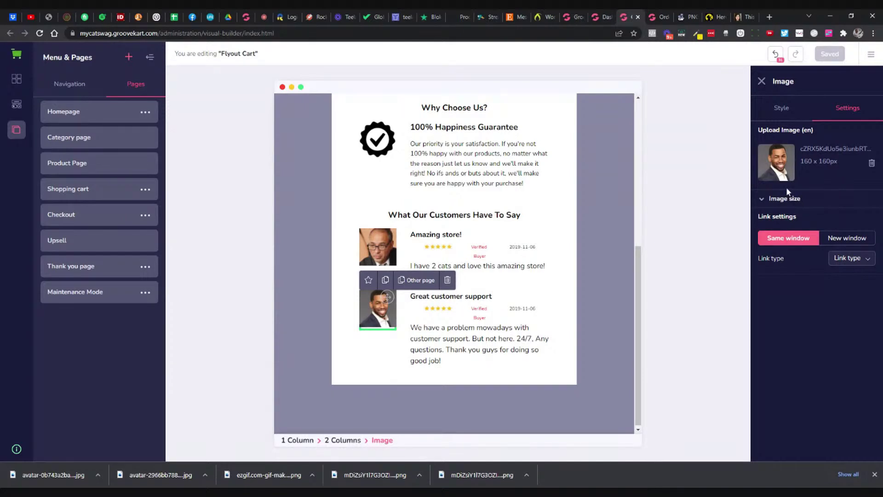
left_click(871, 164)
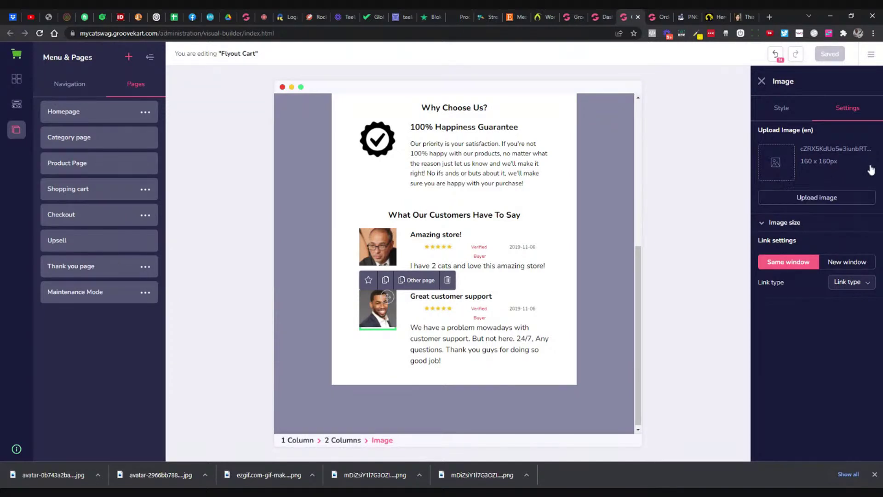
left_click(817, 198)
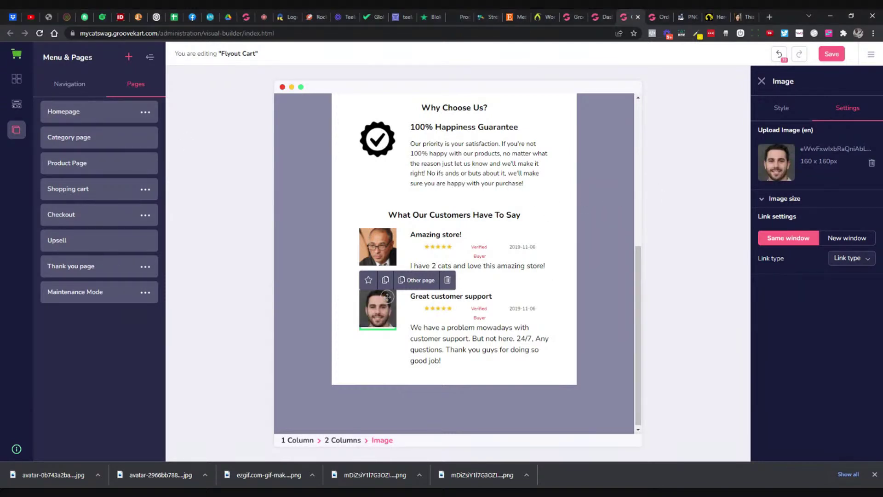
left_click(453, 338)
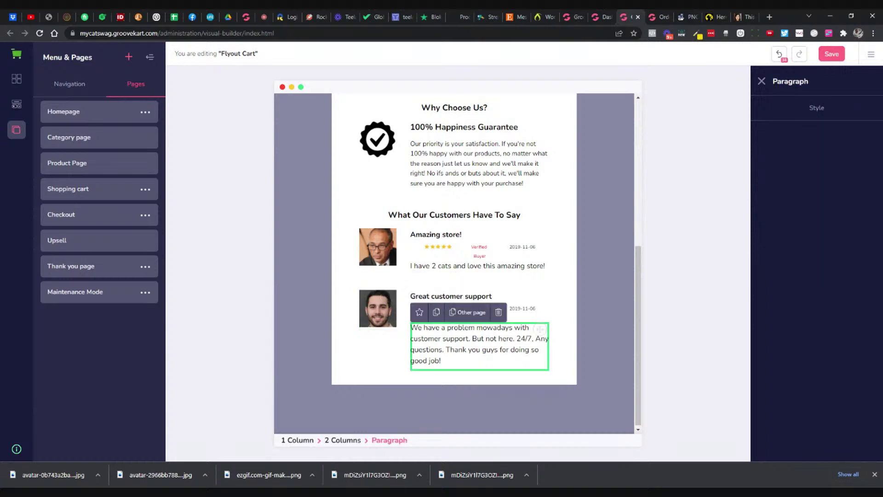
left_click(438, 296)
Step: Retitle the testimonials 'Amazing Store!' and 'Great Customer Service'
left_click(436, 234)
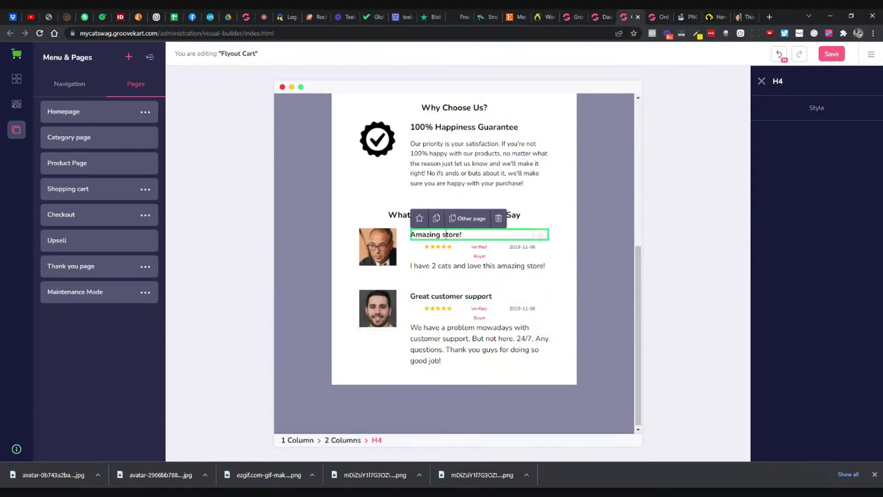
key("BackSpace")
type("S")
left_click(435, 296)
key("BackSpace")
type("C")
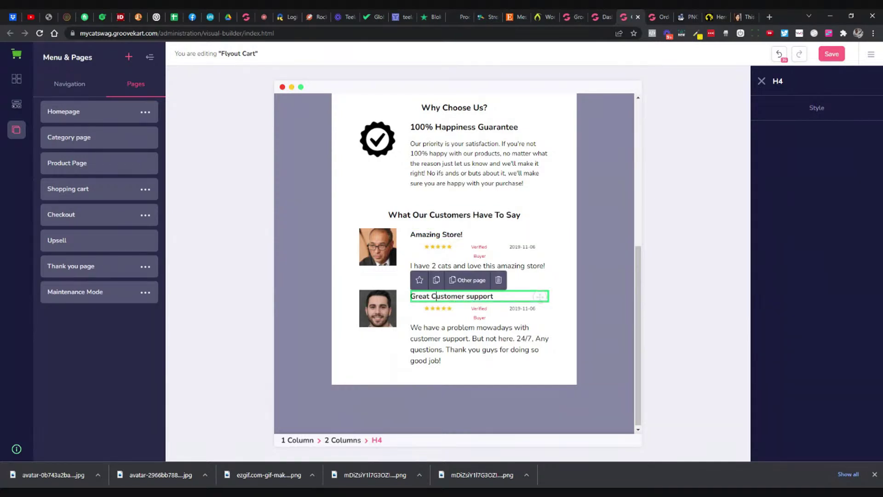
key("BackSpace")
type("S")
key("ctrl+Delete")
type("ervcie")
key("BackSpace")
key("BackSpace")
key("BackSpace")
type("ice")
Step: Change the first review's date to 2021-01-07
left_click(519, 331)
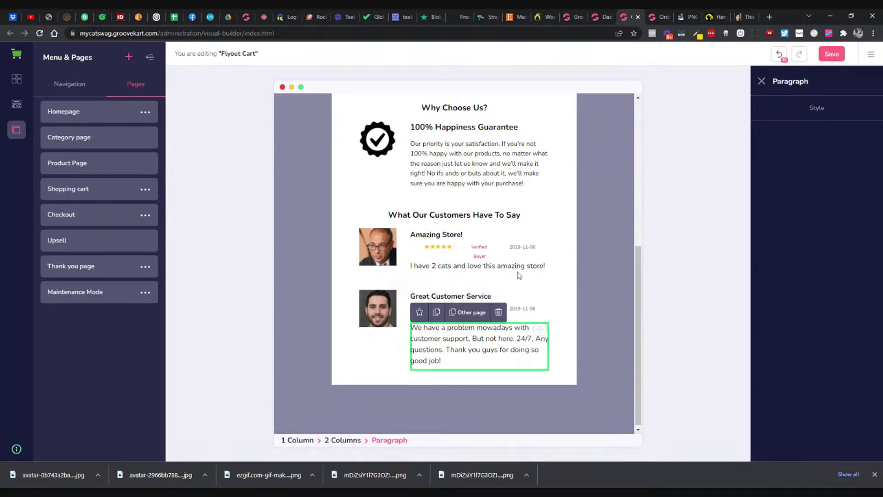
triple_click(519, 247)
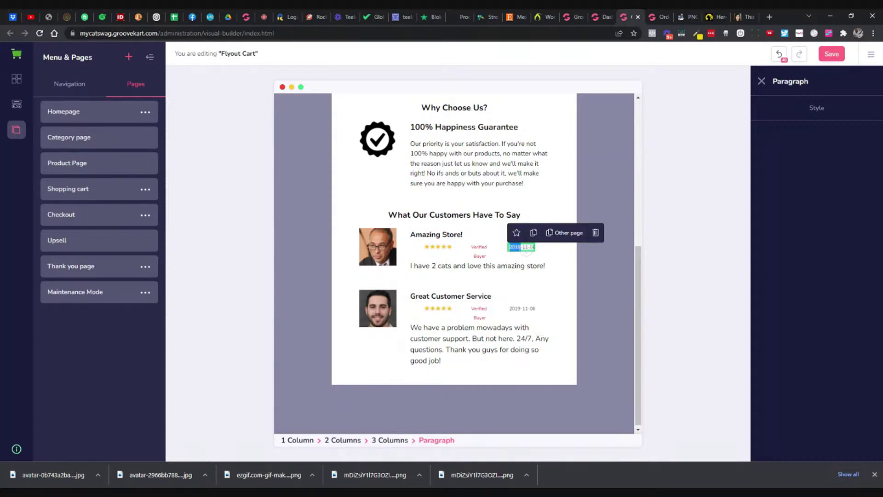
left_click(518, 248)
type("2")
left_click(554, 274)
left_click(524, 248)
key("Right")
key("Right")
key("Right")
key("Delete")
type("07")
key("Delete")
Step: Change the second review's date to 2021-02-12
left_click(521, 286)
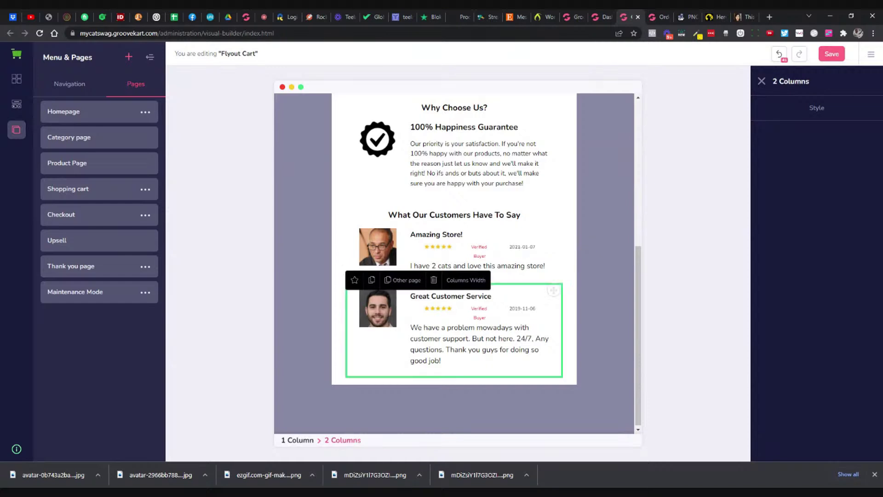
left_click(522, 309)
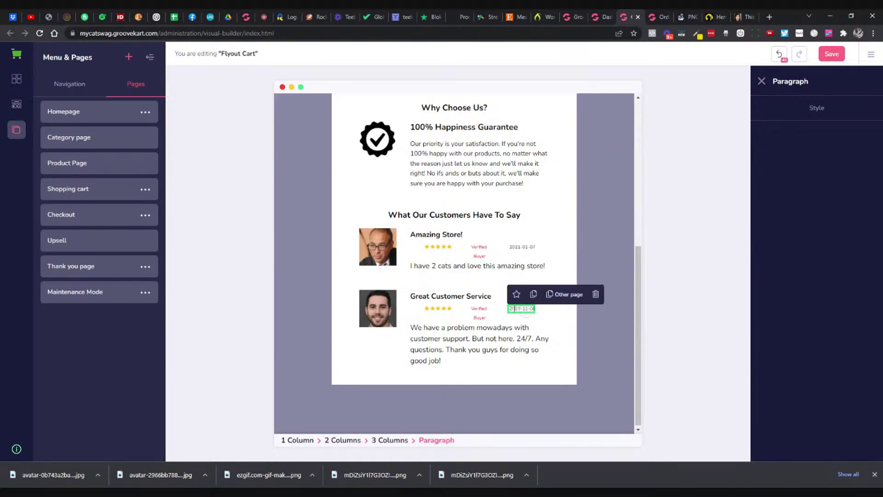
left_click(526, 310)
key("BackSpace")
key("BackSpace")
type("21")
left_click(527, 324)
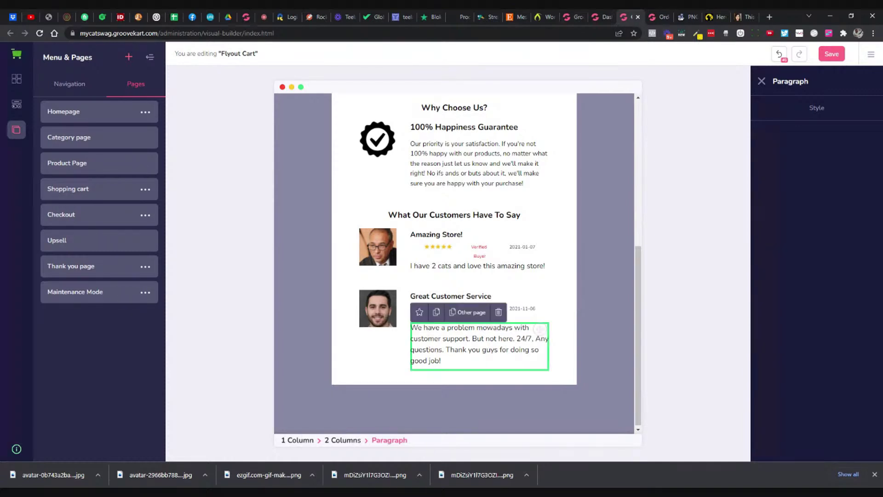
left_click(526, 311)
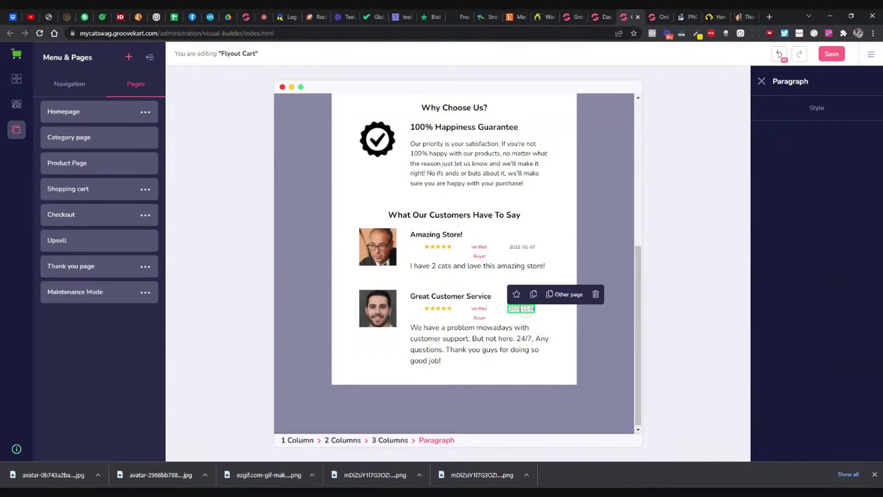
key("BackSpace")
key("BackSpace")
type("02")
key("Delete")
key("Delete")
type("12")
left_click(476, 350)
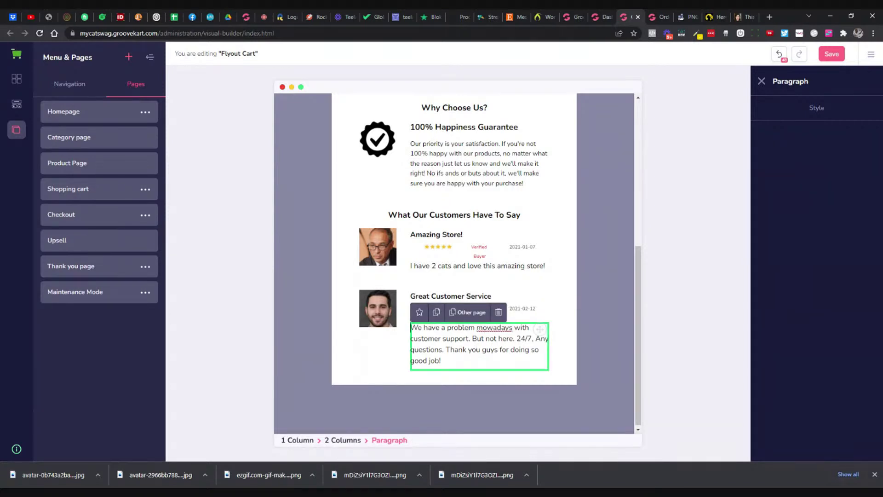
left_click_drag(411, 327, 470, 337)
Step: Replace the second review with 'I had a few questions before ordering… got back to me right away'
type("I had a few")
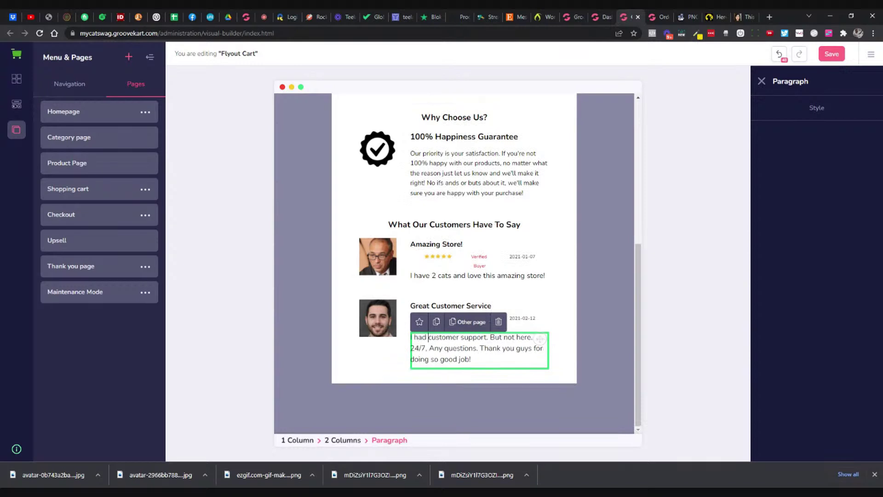
type(" questions ")
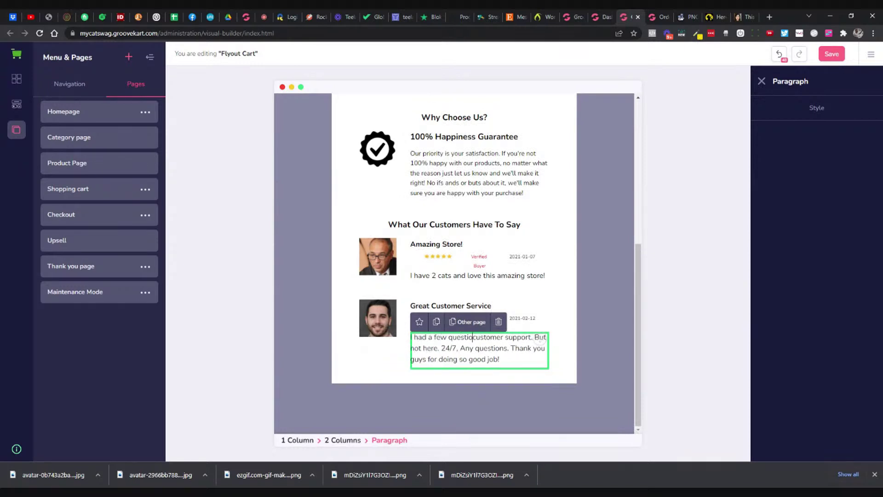
type("before order")
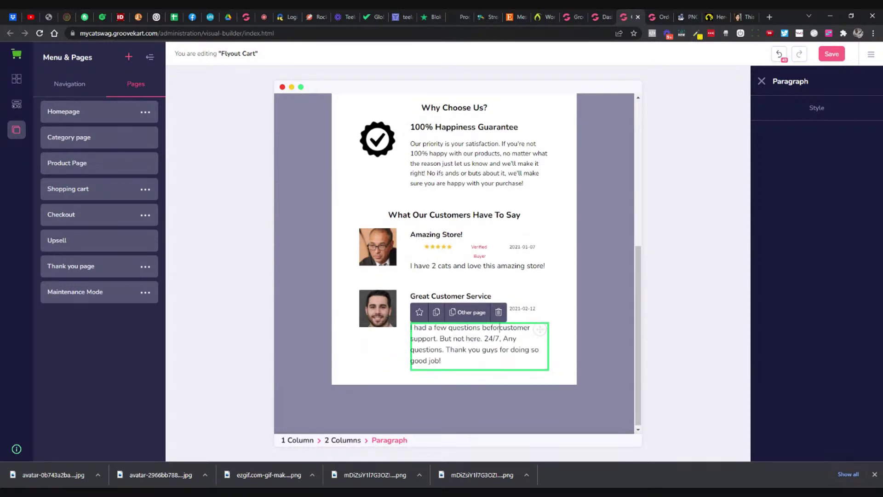
type("ing and I emai")
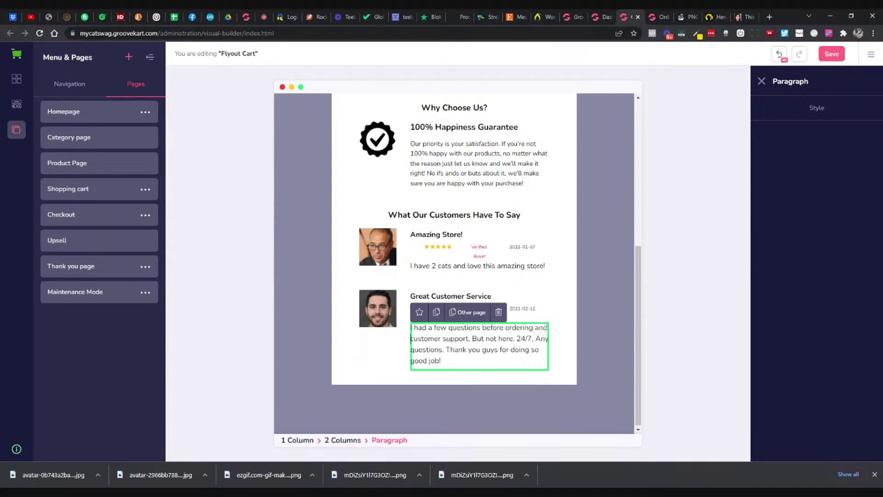
type("led support")
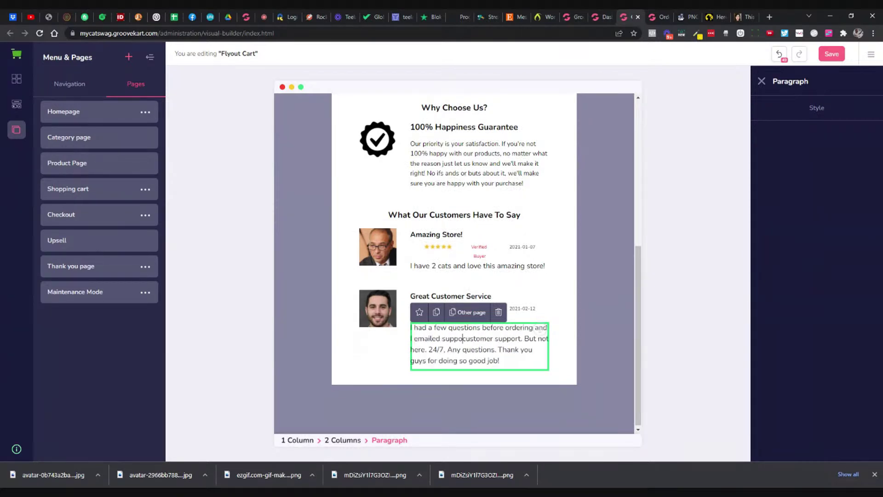
type(" and they got b")
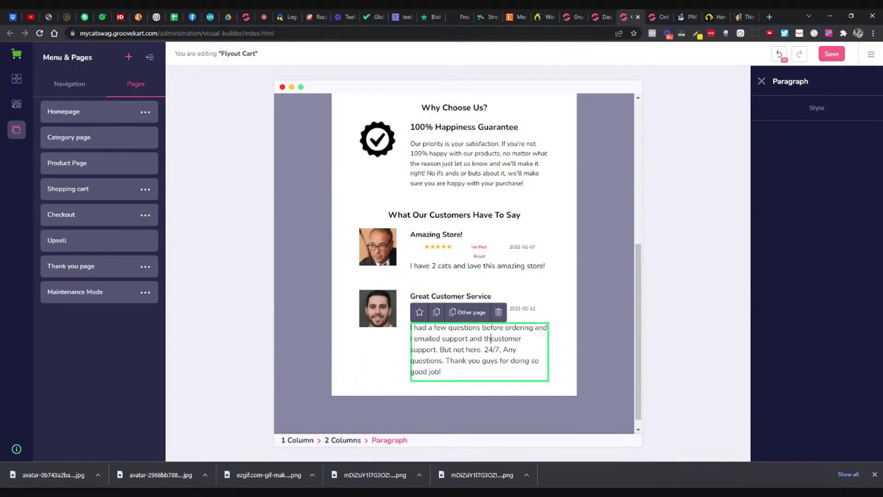
type("ack to me rgith")
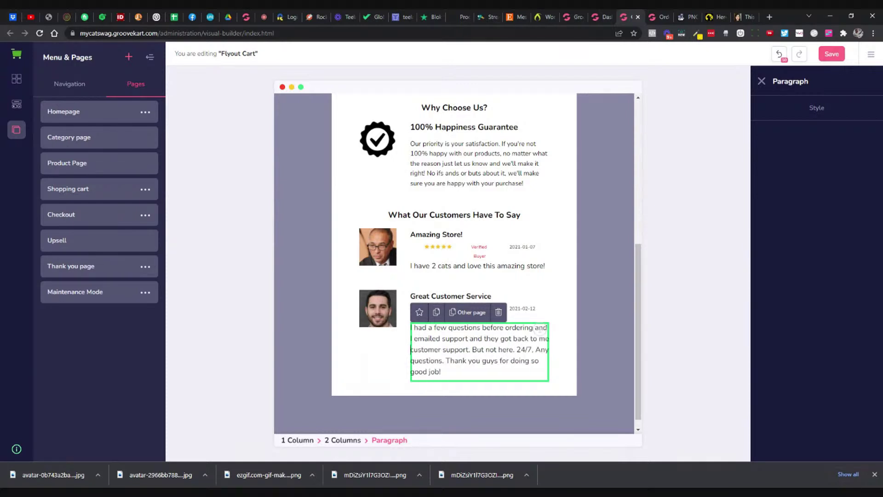
key("BackSpace")
key("BackSpace")
key("BackSpace")
key("BackSpace")
type("ight away")
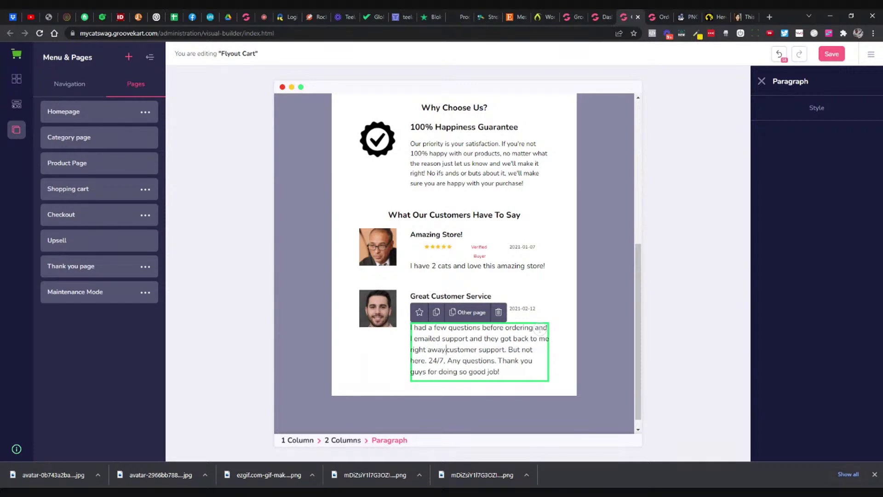
key("shift+Down")
key("shift+Down")
key("shift+End")
key("BackSpace")
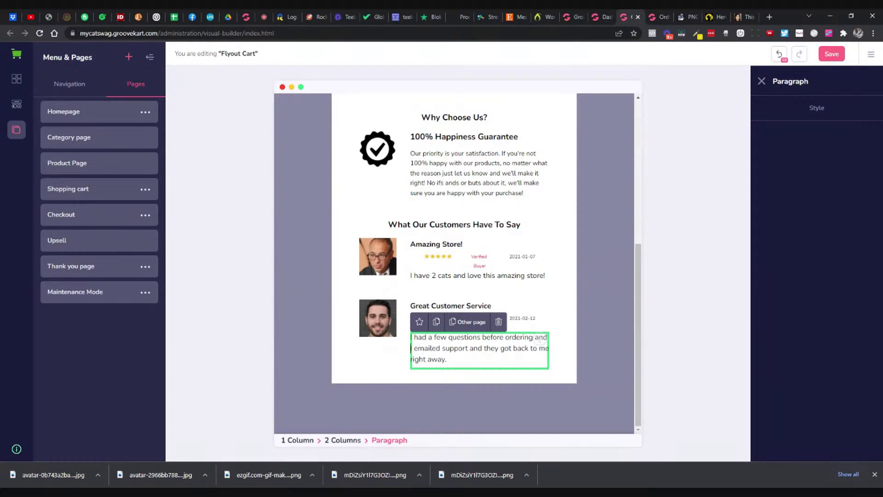
Step: Remove the extra space and stray letter, then end the review with 'Love the designs!'
key("Up")
key("Right")
key("BackSpace")
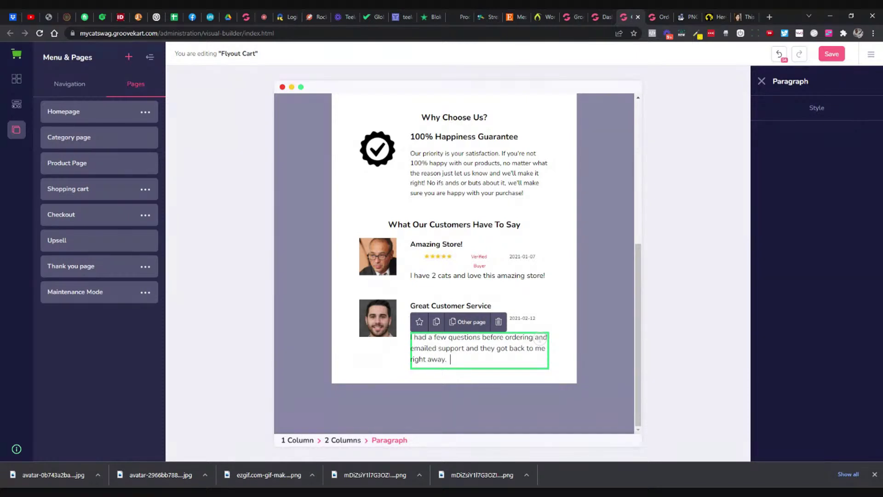
type("G")
key("BackSpace")
type("Love ")
type("the ")
type("des")
type("gi")
key("BackSpace")
key("BackSpace")
type("igns!")
Step: Finish editing the review and save the Flyout Cart changes
left_click(524, 302)
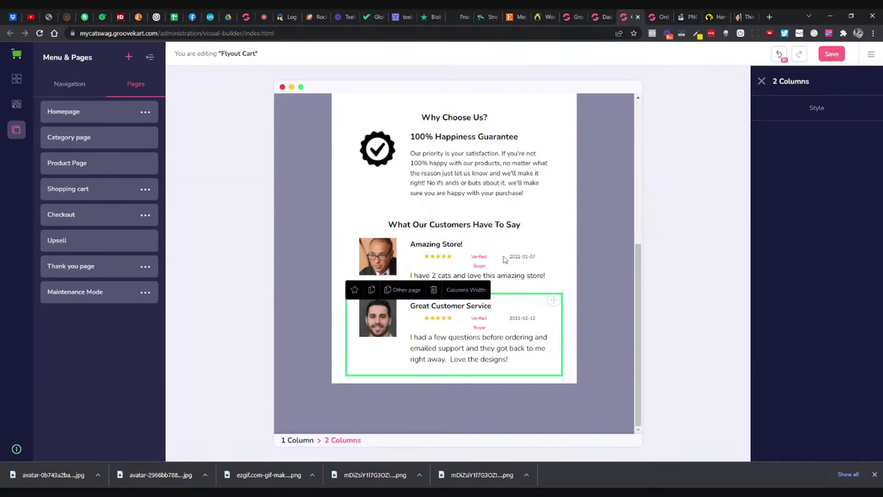
scroll(506, 258, "up", 5)
left_click(831, 53)
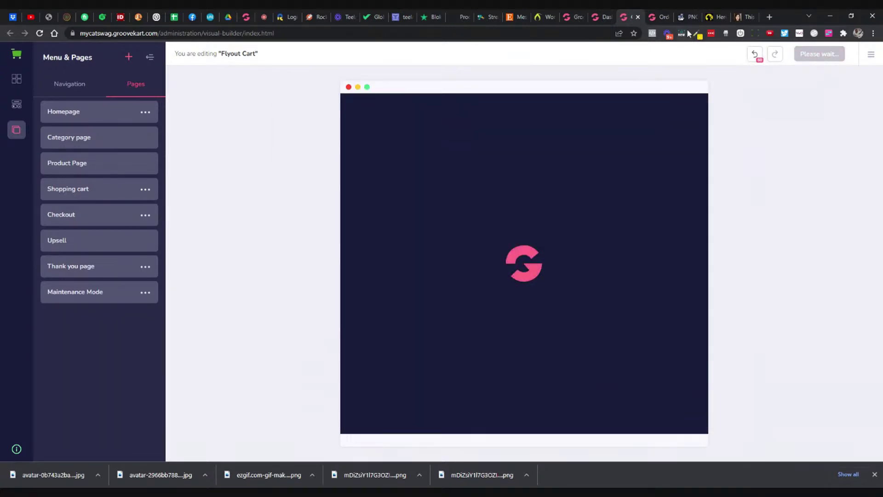
Step: On the storefront, add the Here For The Cats decal to the cart and scroll the flyout to both testimonials
left_click(719, 17)
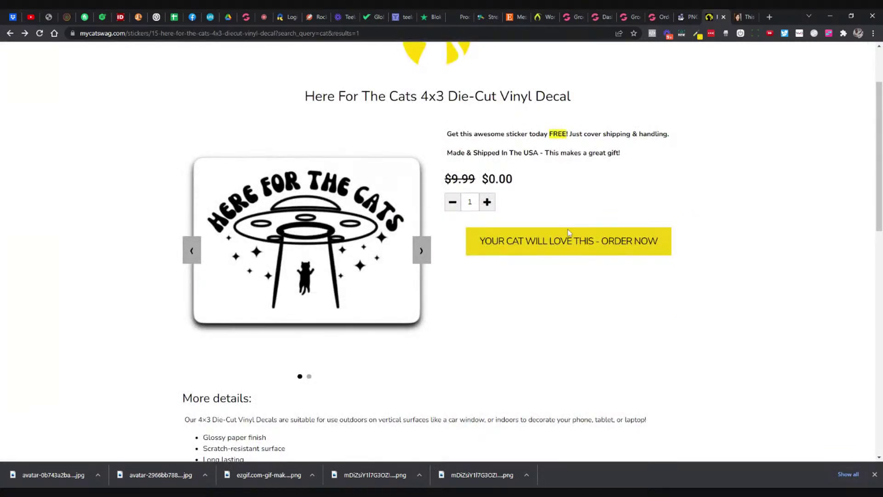
left_click(566, 233)
scroll(651, 197, "down", 1)
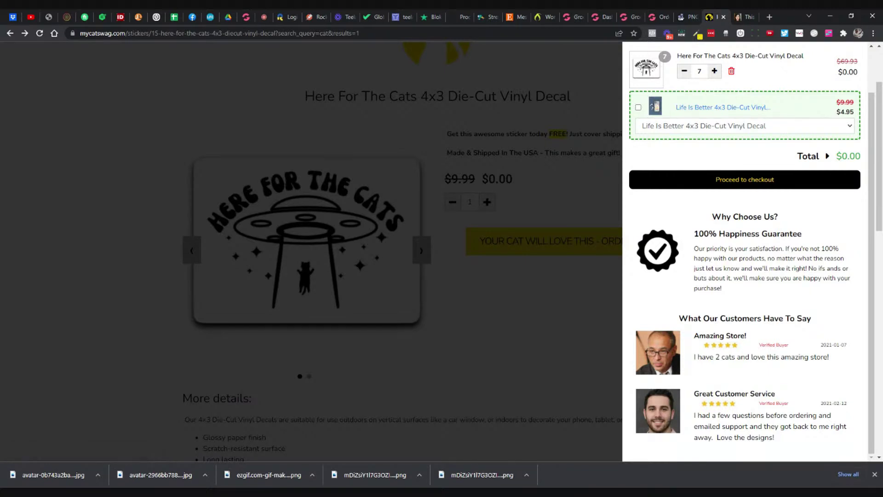
Step: Pass through the GrooveGear checkout tab to the builder tab editing the Flyout Cart
left_click(658, 17)
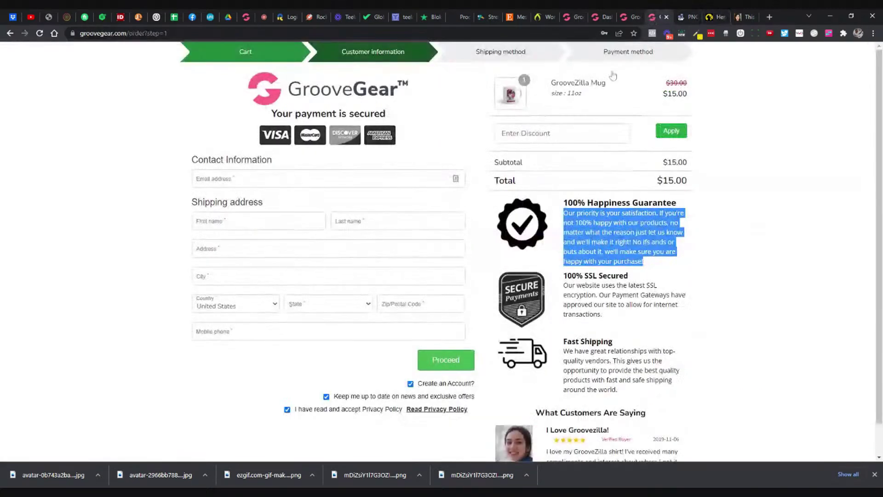
left_click(630, 18)
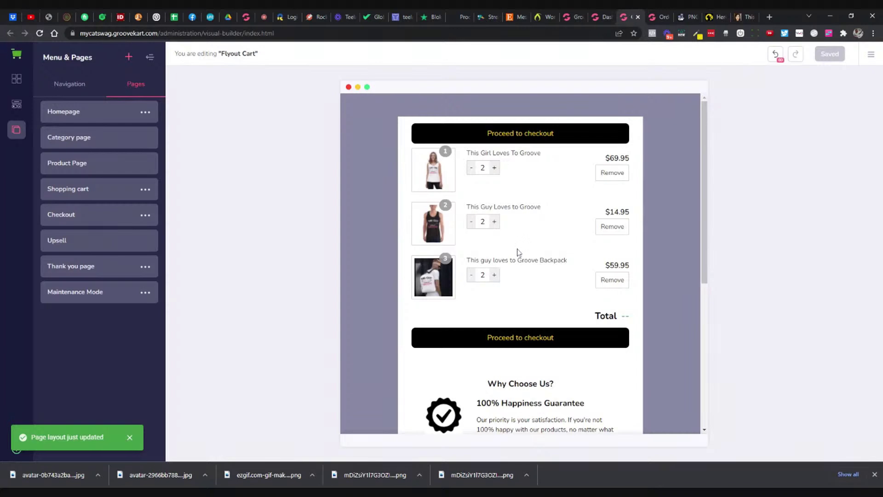
Step: Add a Video element from Media just below the top Proceed to checkout button
left_click(16, 104)
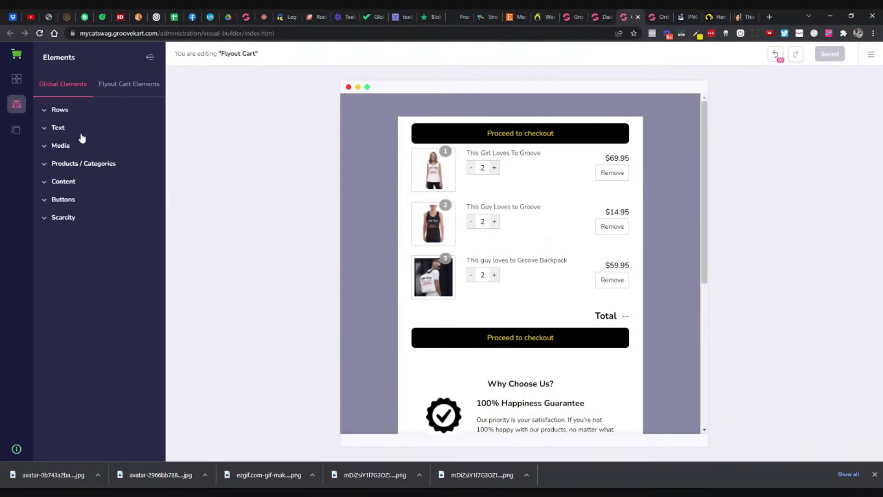
left_click(73, 147)
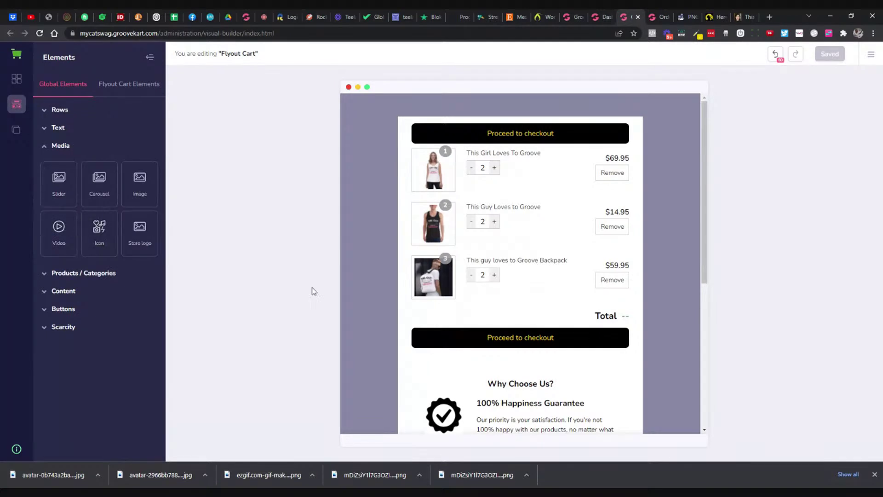
left_click_drag(64, 235, 593, 366)
scroll(595, 366, "down", 5)
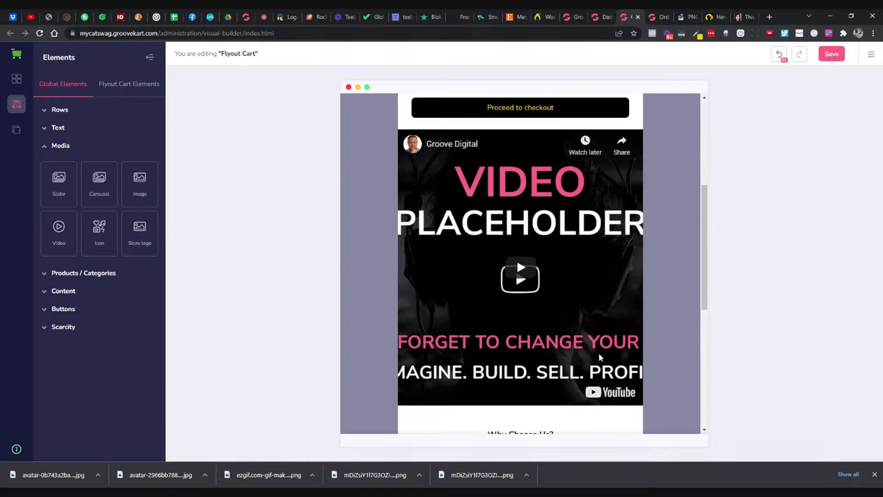
Step: Set the video block's width and height to 200, then open a new browser tab
left_click(603, 197)
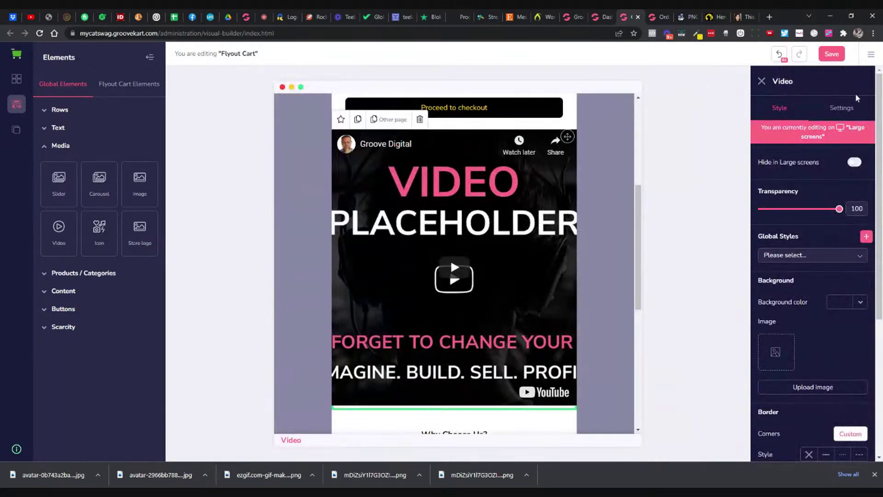
scroll(833, 276, "down", 5)
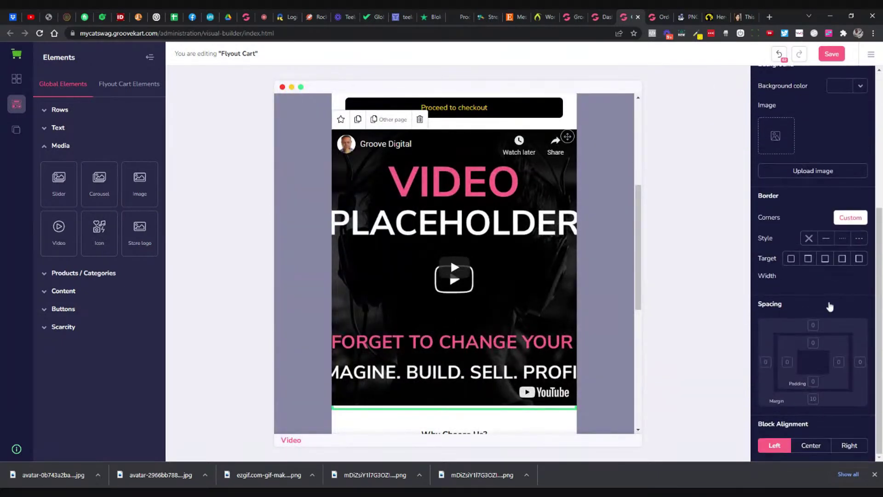
scroll(823, 299, "up", 5)
left_click(843, 85)
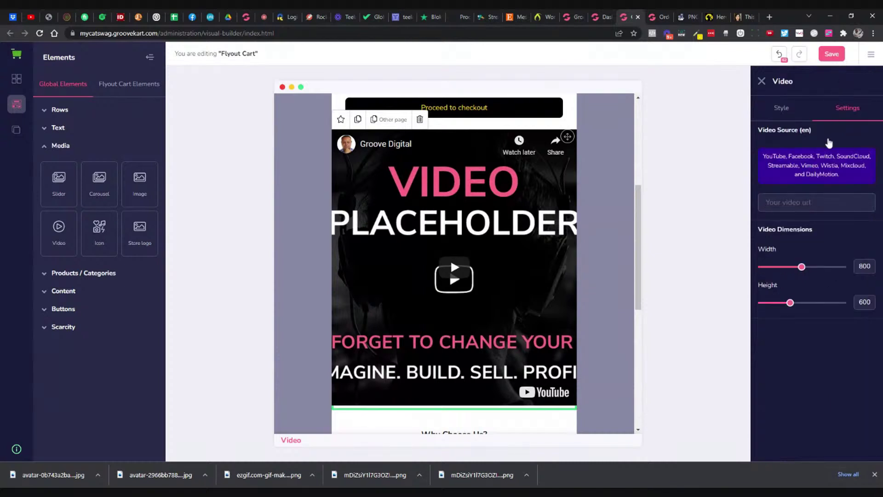
left_click_drag(802, 266, 776, 270)
left_click_drag(789, 303, 778, 303)
double_click(863, 267)
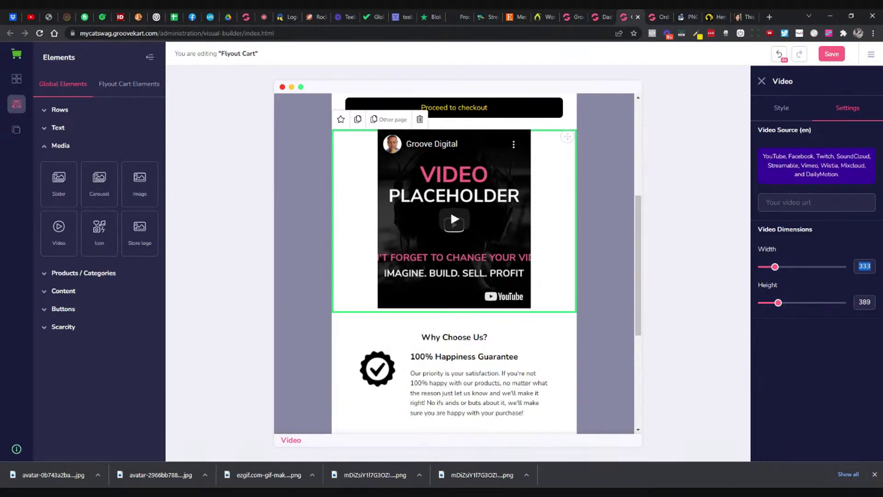
type("200")
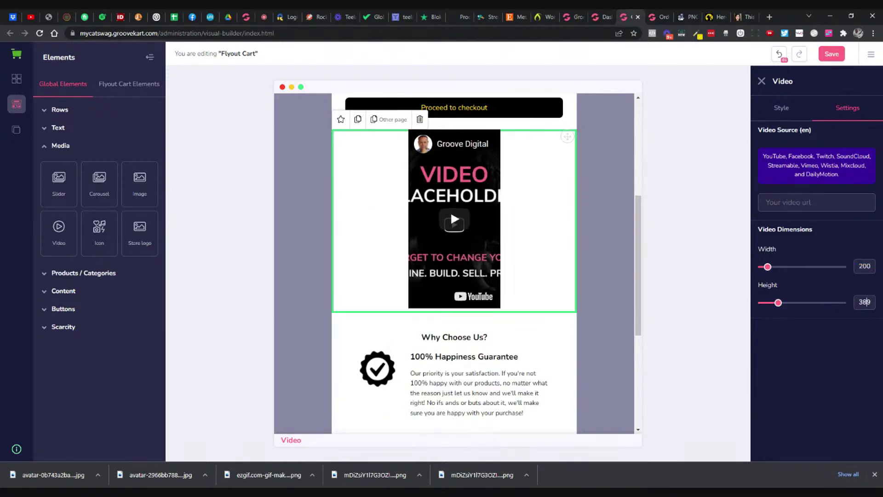
double_click(864, 302)
type("200")
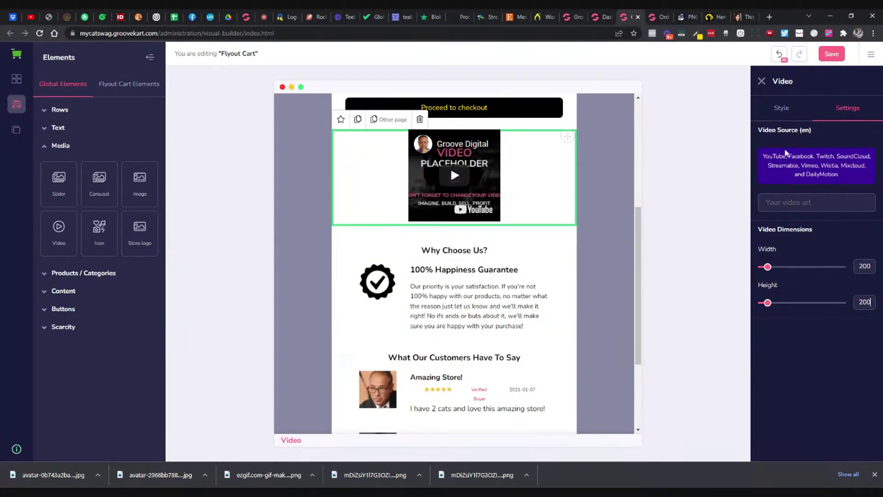
left_click(768, 17)
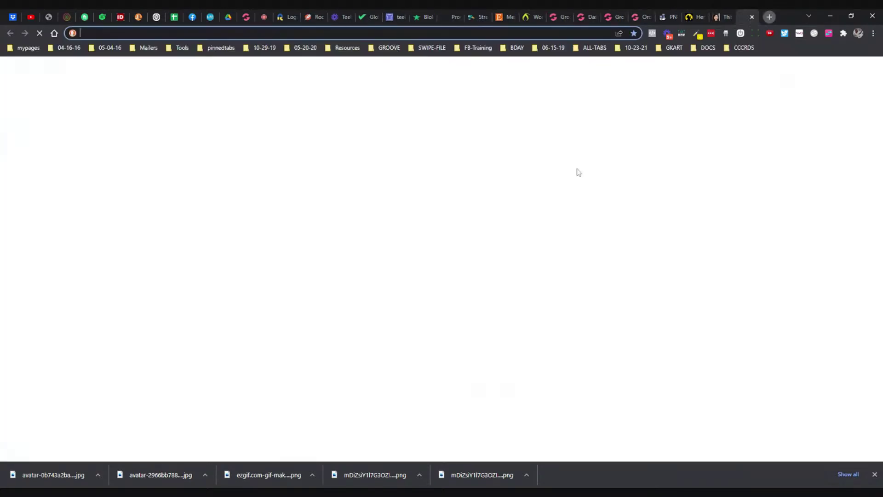
Step: Go to the Google homepage from the address bar
type("yo")
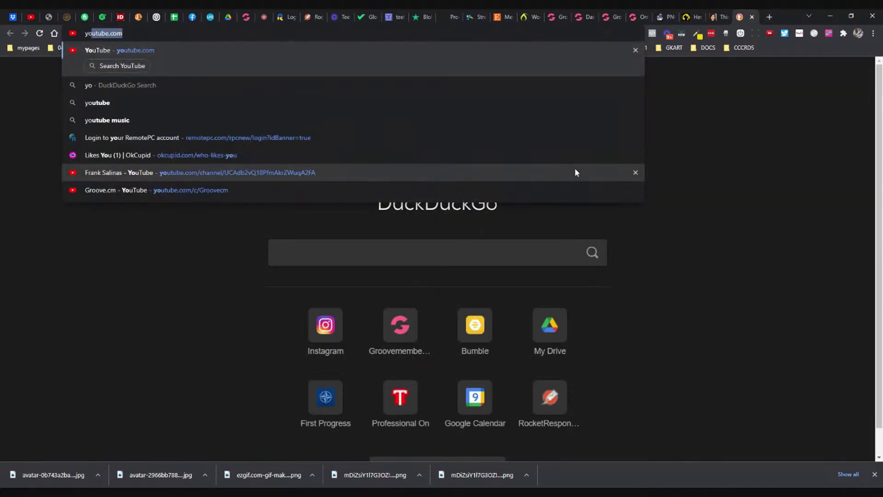
key("Right")
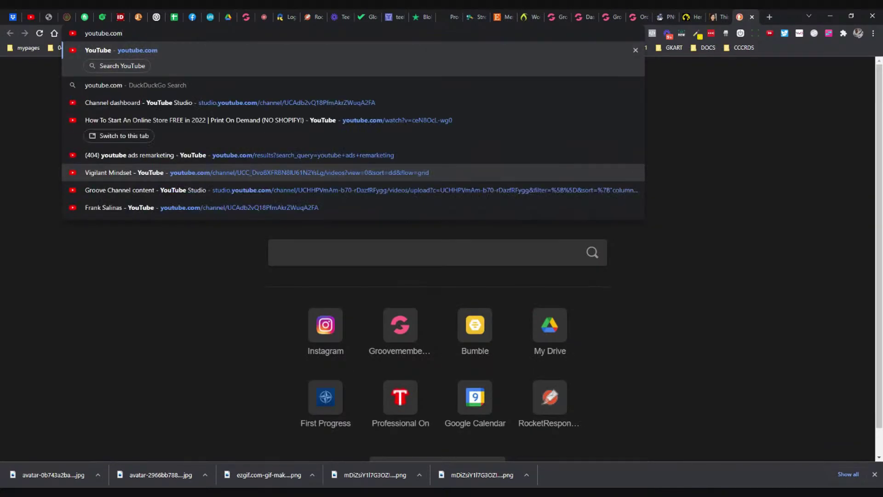
key("ctrl+a")
type("google")
key("Return")
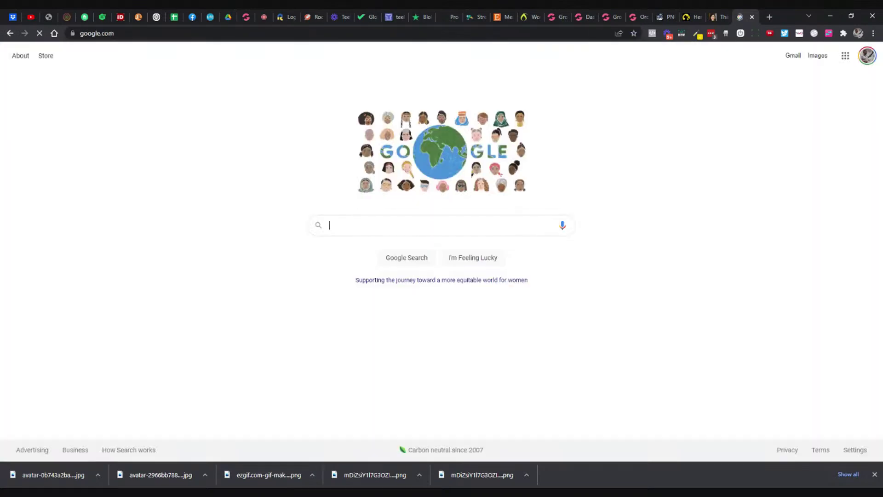
Step: Search for 'cat video hello' and open the Funny Cats Saying HELLO! video
type("cat video ")
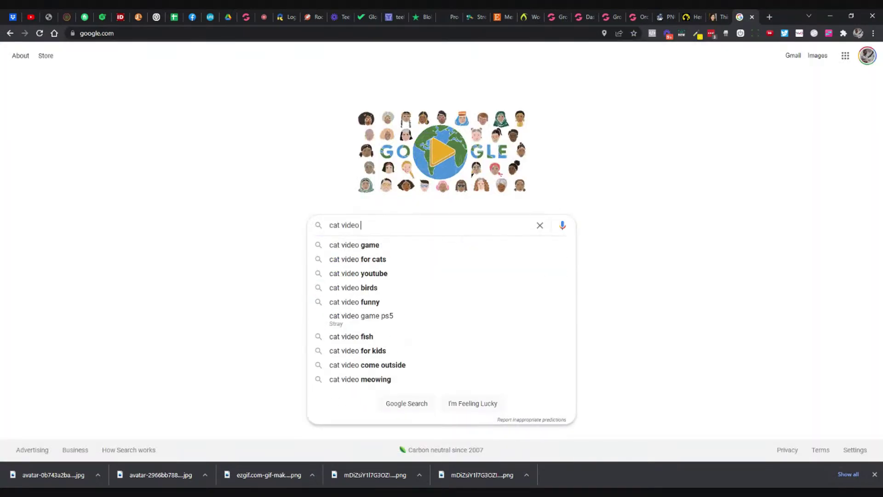
type("hello")
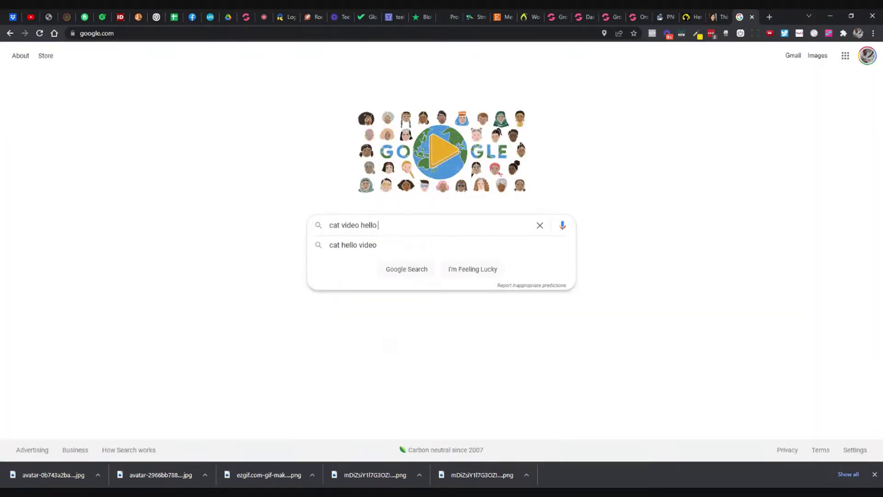
type(" cd")
key("BackSpace")
key("BackSpace")
key("Return")
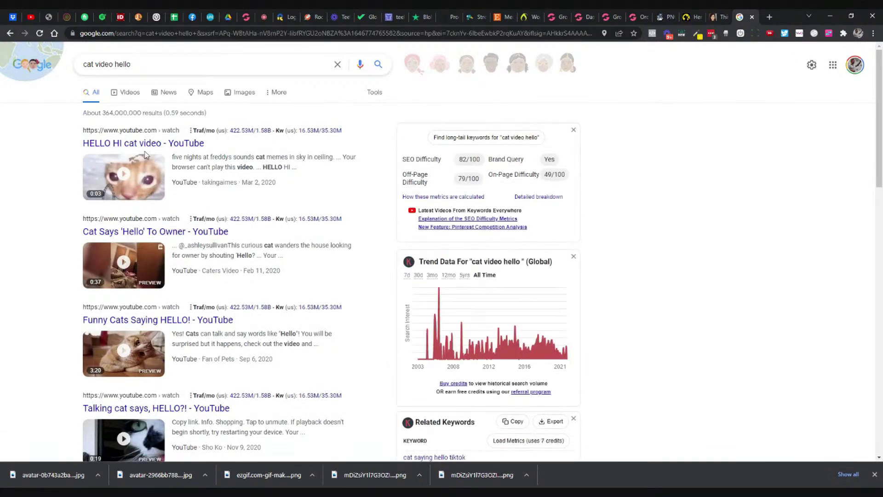
scroll(189, 246, "down", 2)
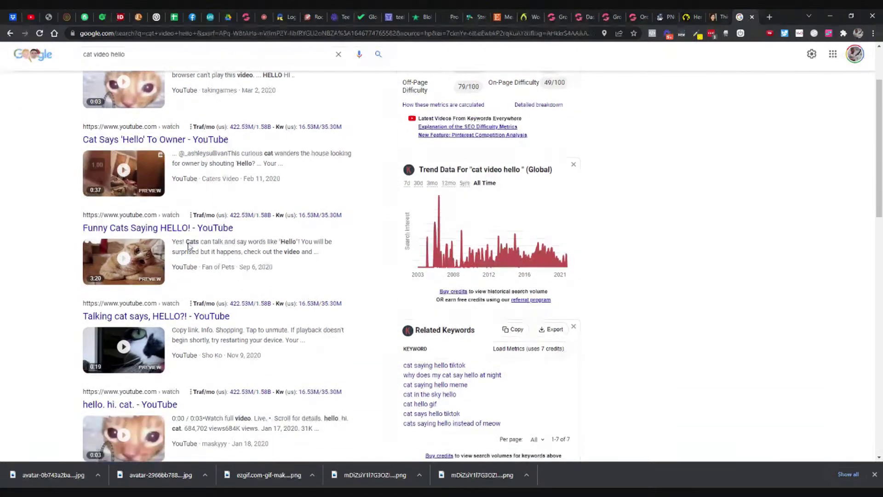
left_click(157, 228)
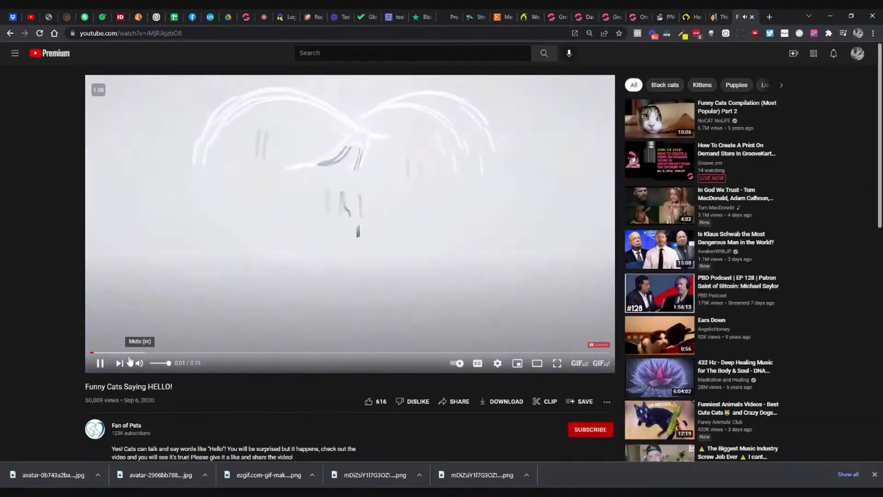
Step: Pause the video and skim through it, ending around 1:03
left_click(513, 255)
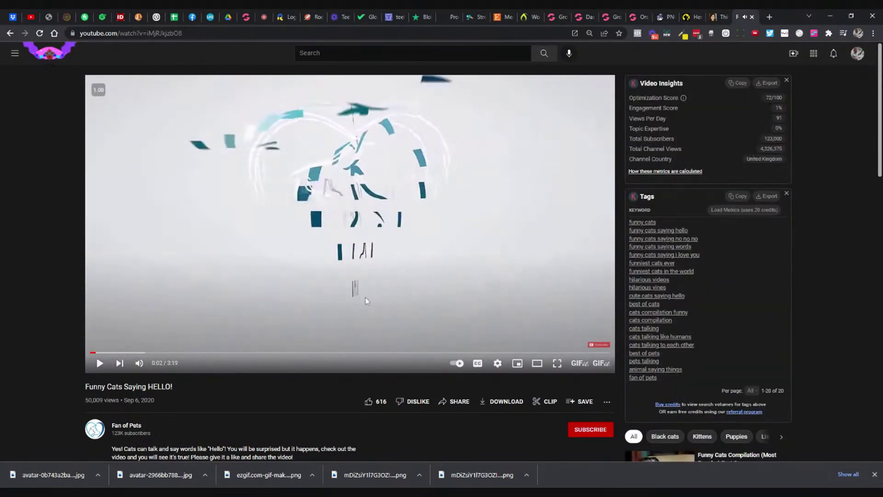
left_click(335, 352)
left_click(286, 352)
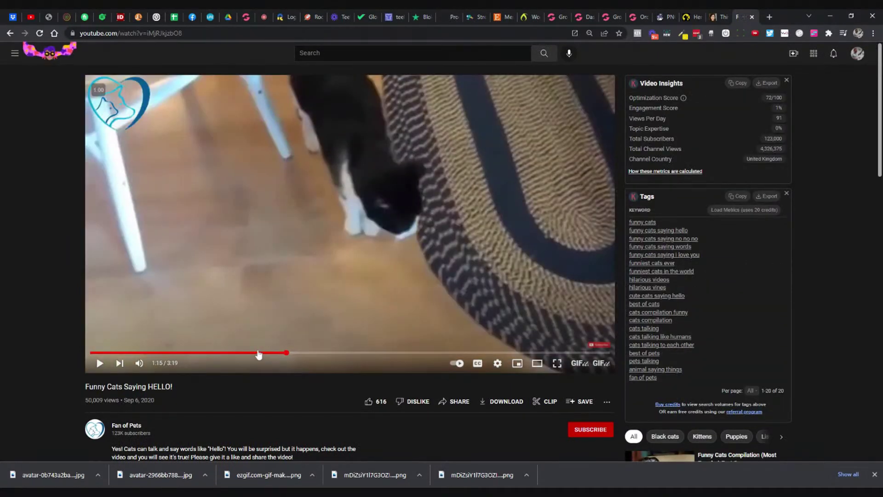
left_click(257, 353)
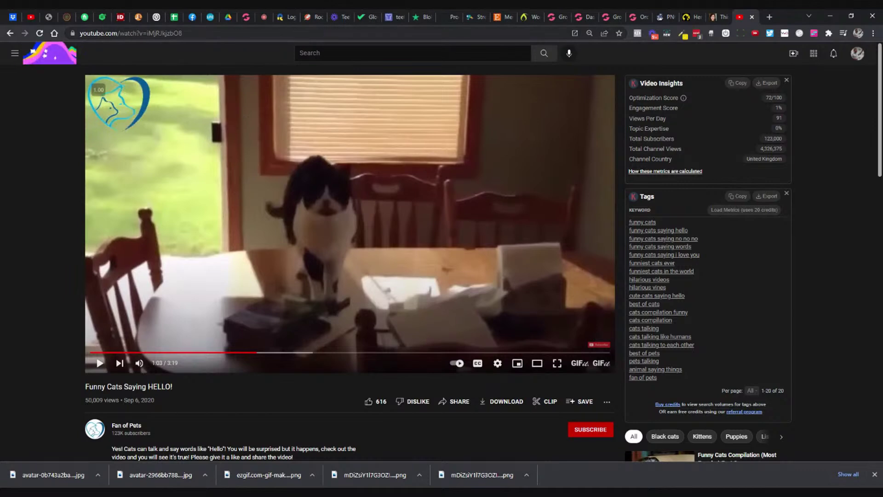
scroll(461, 190, "down", 8)
scroll(468, 191, "up", 5)
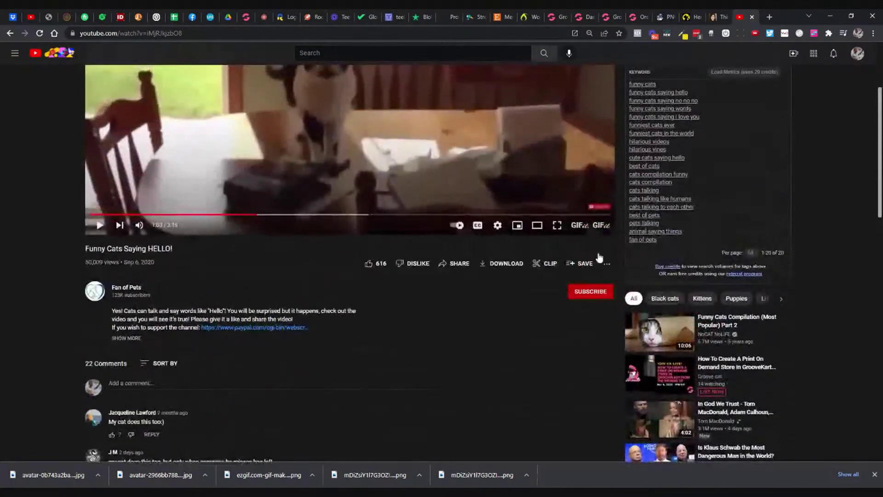
Step: Copy the URL of Funny Cats Compilation (Most Popular) Part 2, then return to the builder's video source field
left_click(660, 331)
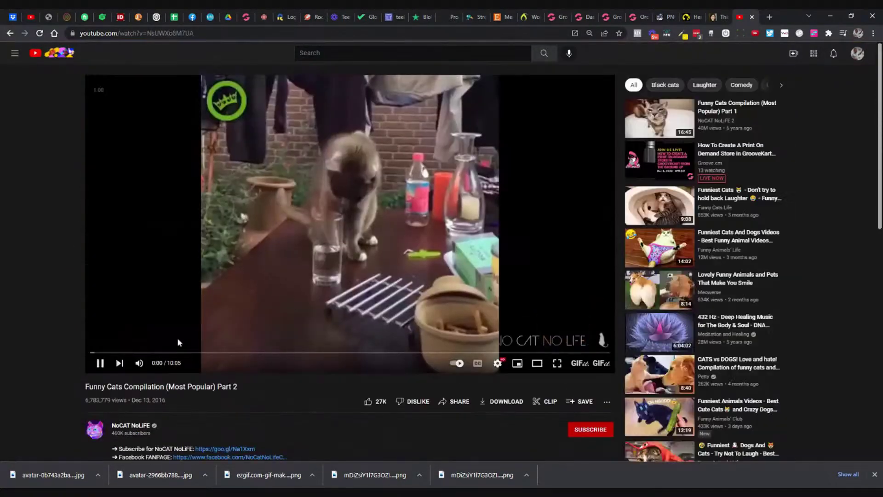
left_click(294, 267)
right_click(293, 264)
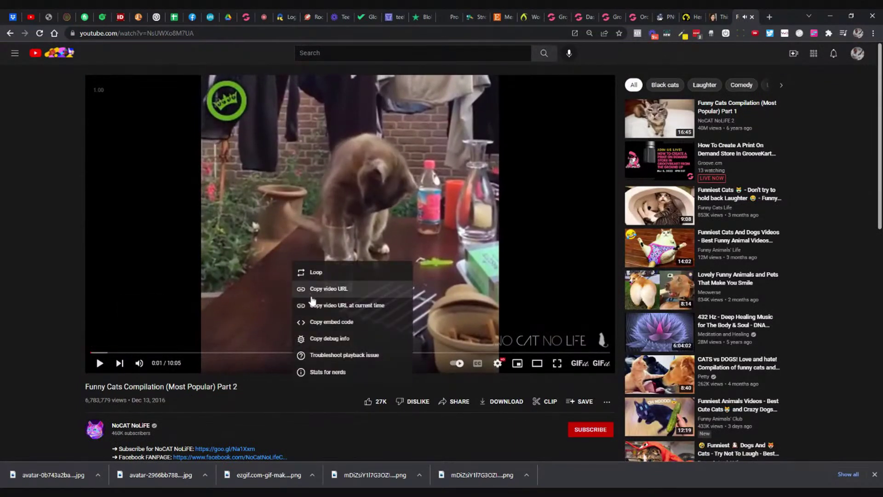
left_click(312, 295)
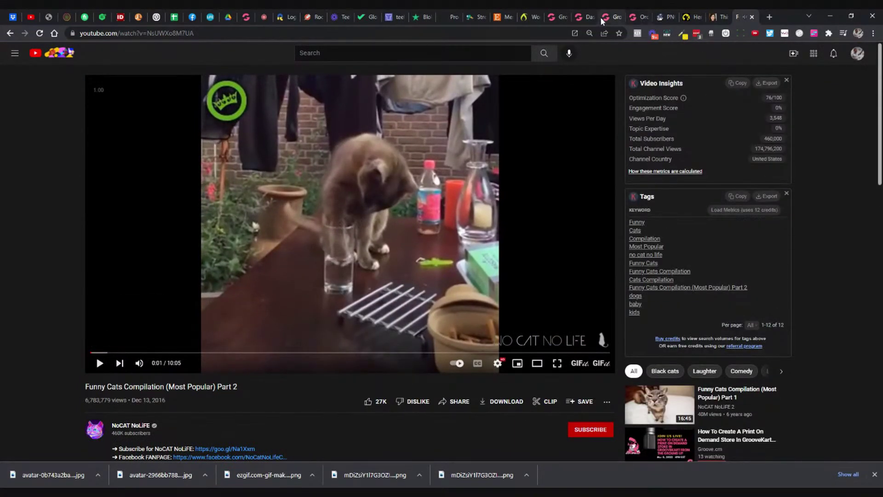
left_click(600, 17)
left_click(791, 202)
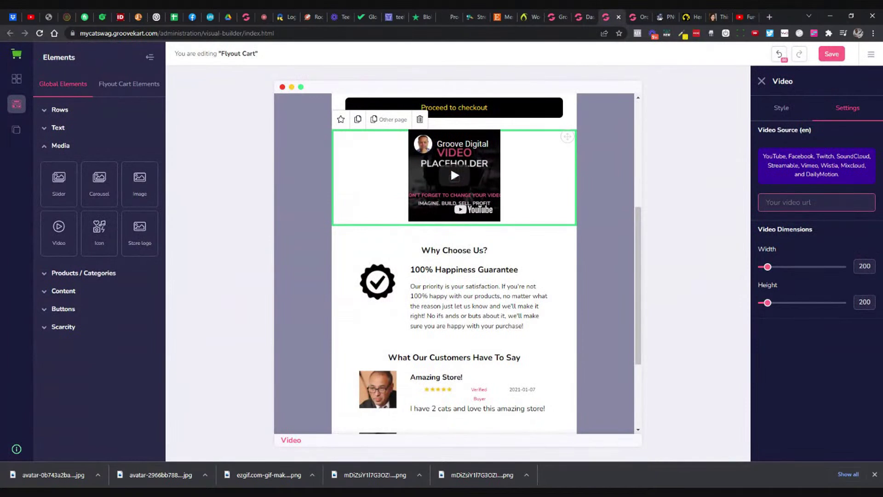
Step: Paste the compilation link as the video source, save, and go to the storefront tab
type("https://youtu.be/NsUWXo8M7UA")
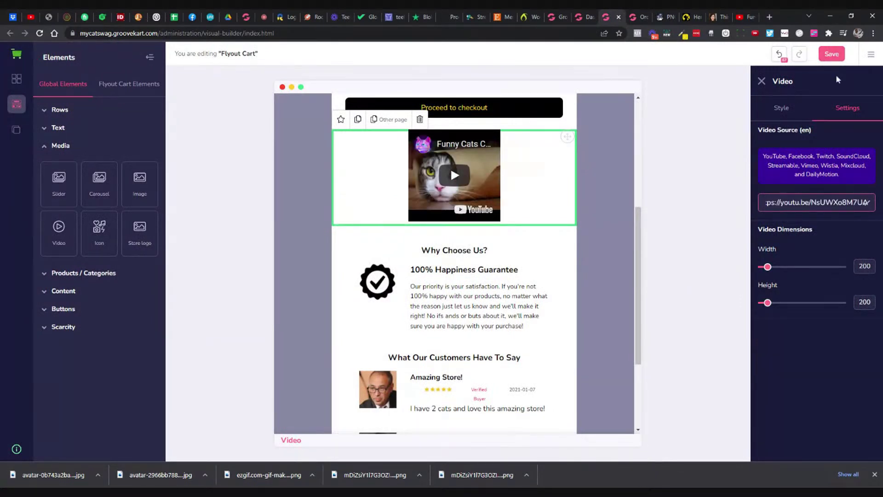
left_click(830, 59)
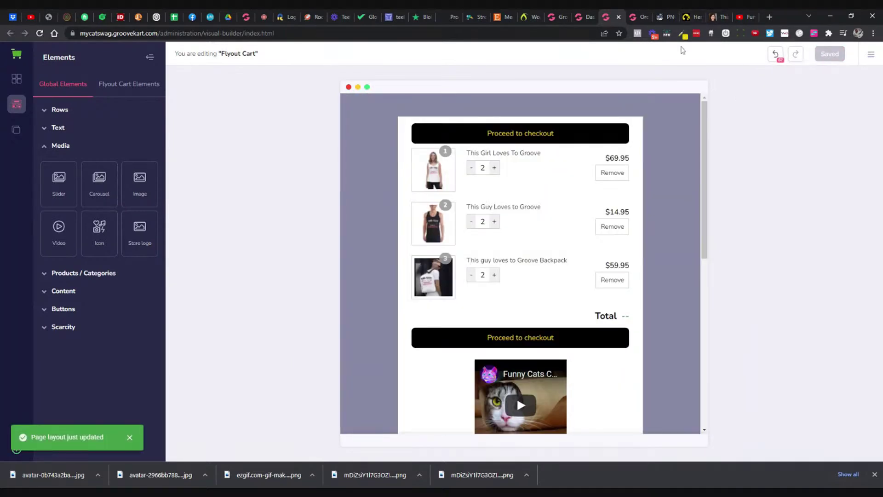
scroll(642, 154, "down", 2)
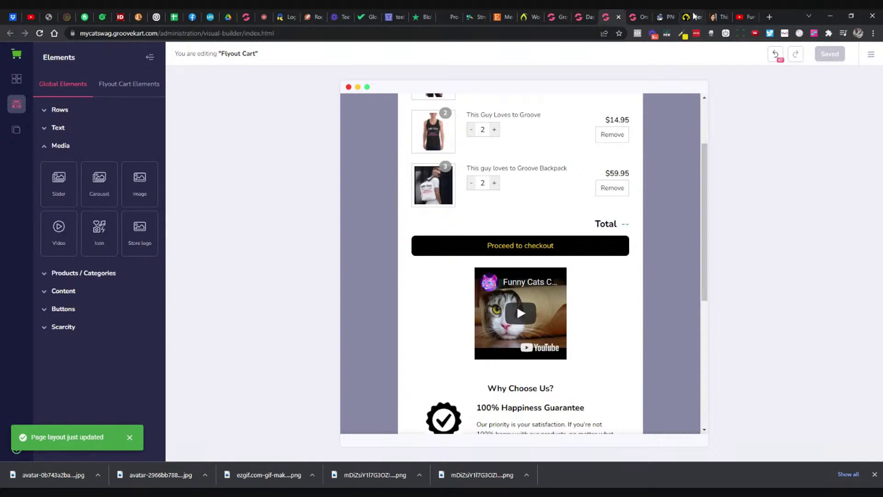
left_click(691, 17)
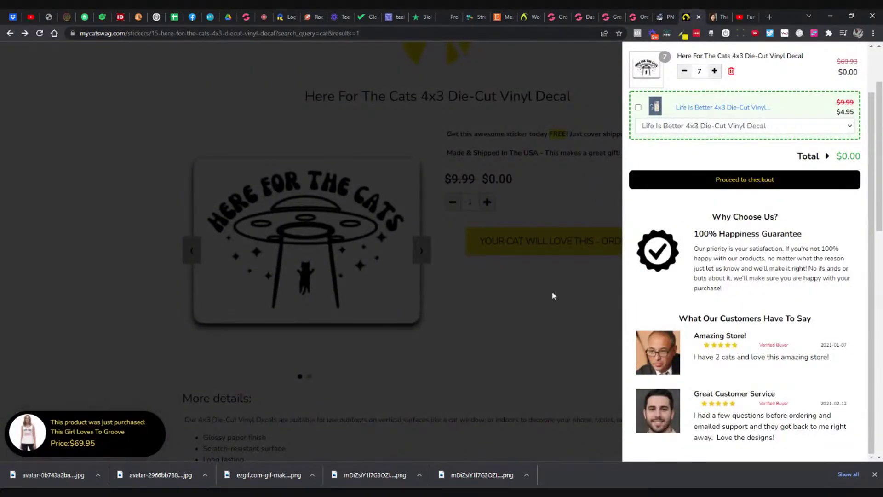
Step: Add the Here For The Cats decal to the cart twice and proceed to checkout
left_click(553, 295)
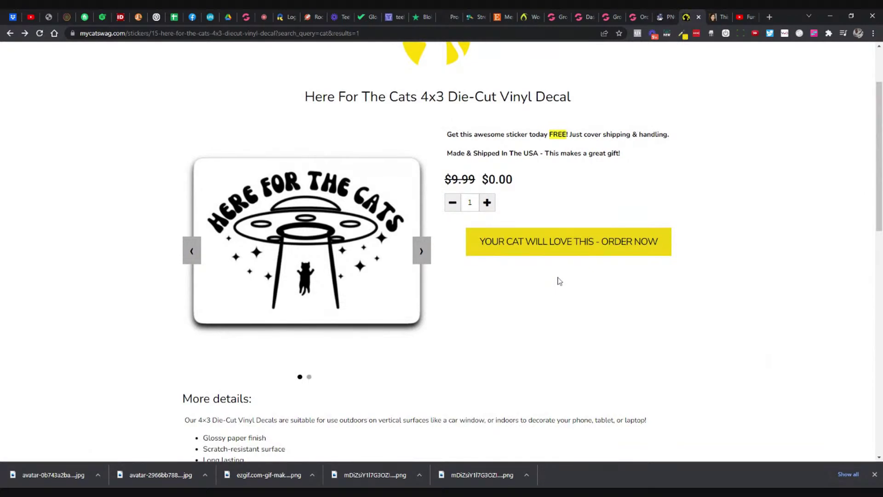
left_click(565, 246)
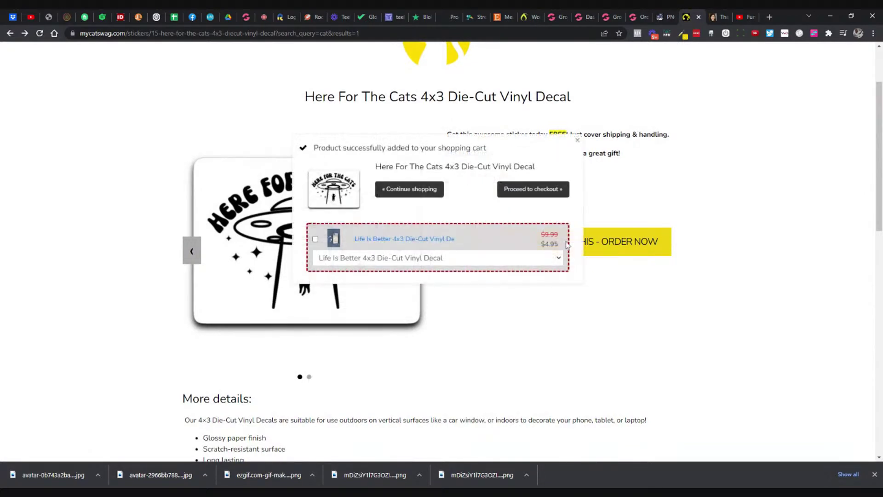
left_click(578, 140)
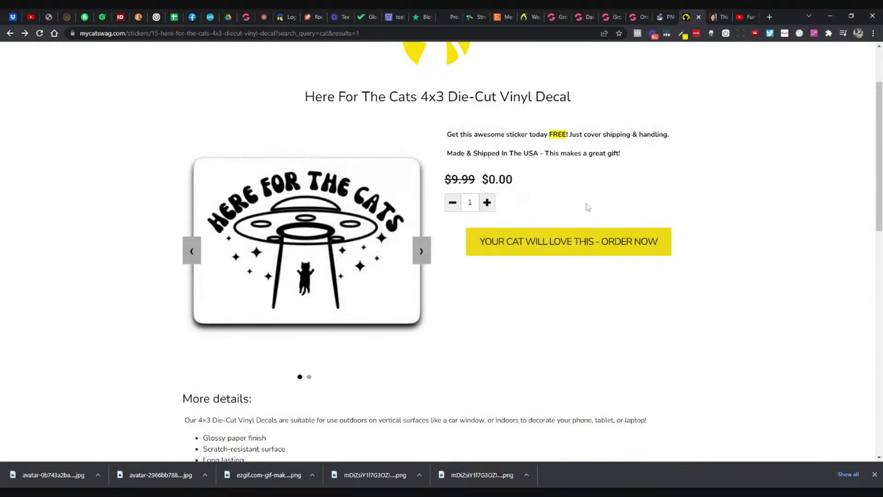
left_click(586, 238)
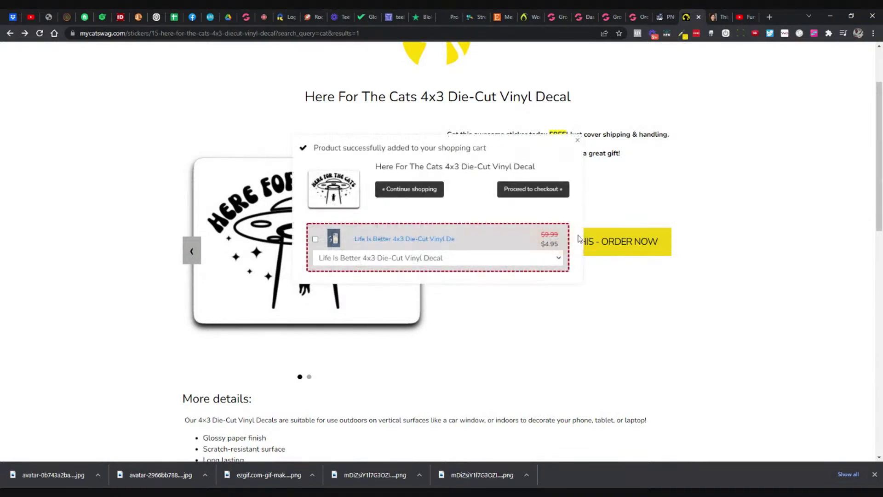
left_click(524, 193)
Step: Return to the decal's product page and remove the decals from the cart
left_click(606, 20)
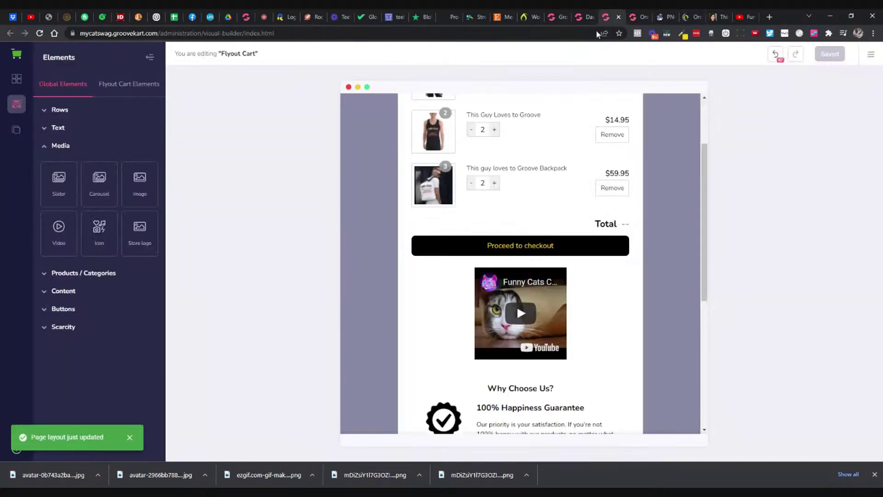
scroll(542, 237, "up", 2)
scroll(542, 237, "down", 3)
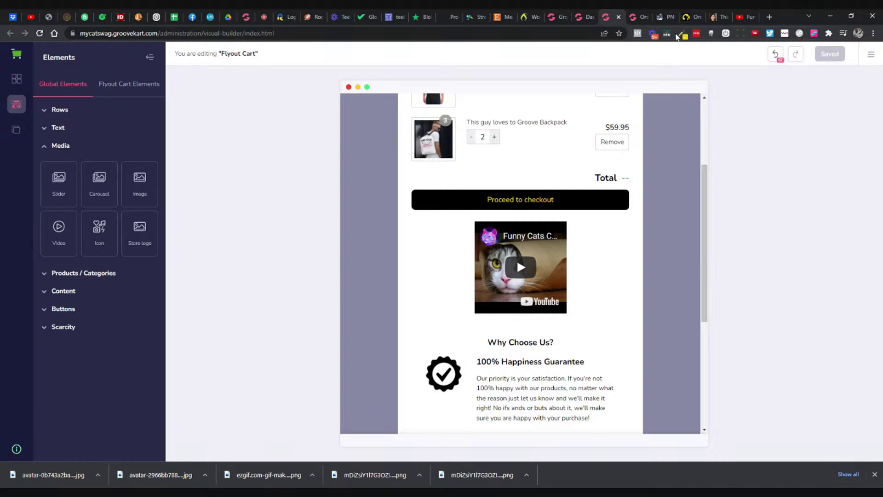
left_click(693, 17)
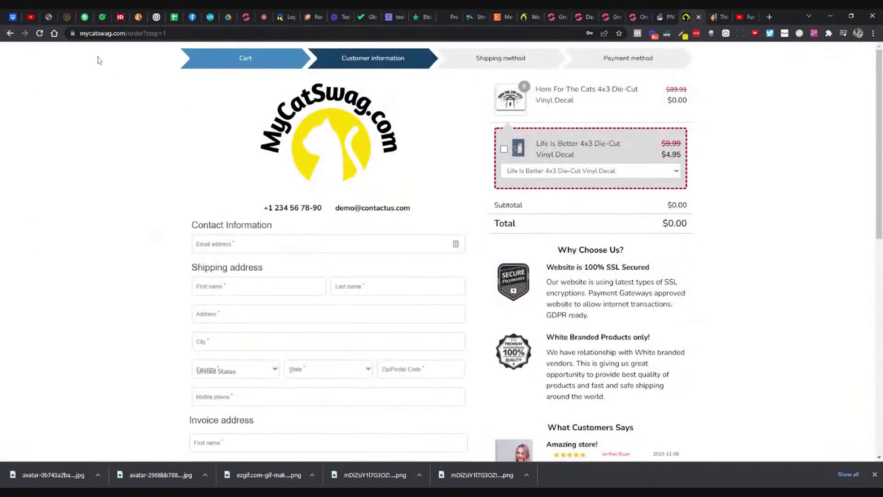
left_click(39, 33)
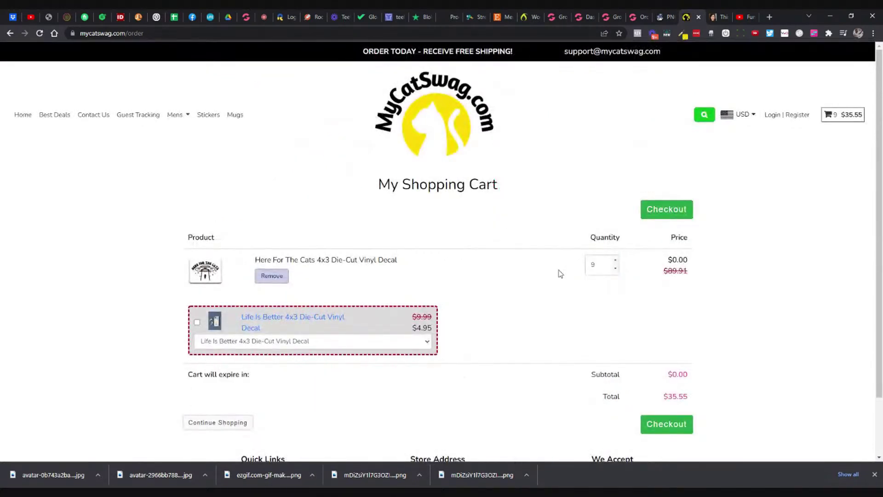
left_click(276, 275)
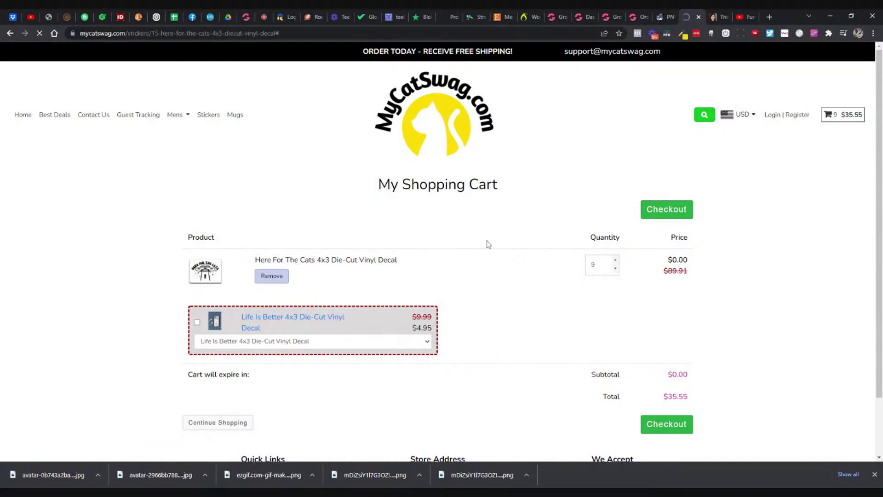
left_click(827, 119)
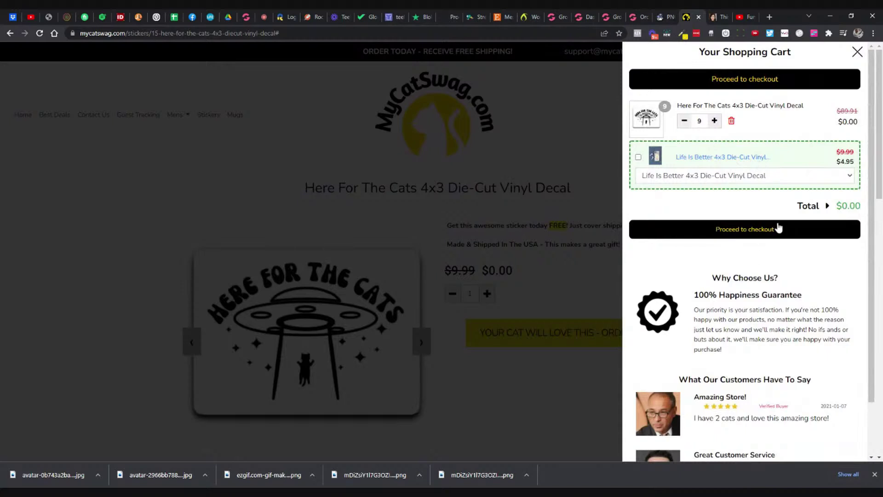
left_click(731, 121)
left_click(542, 144)
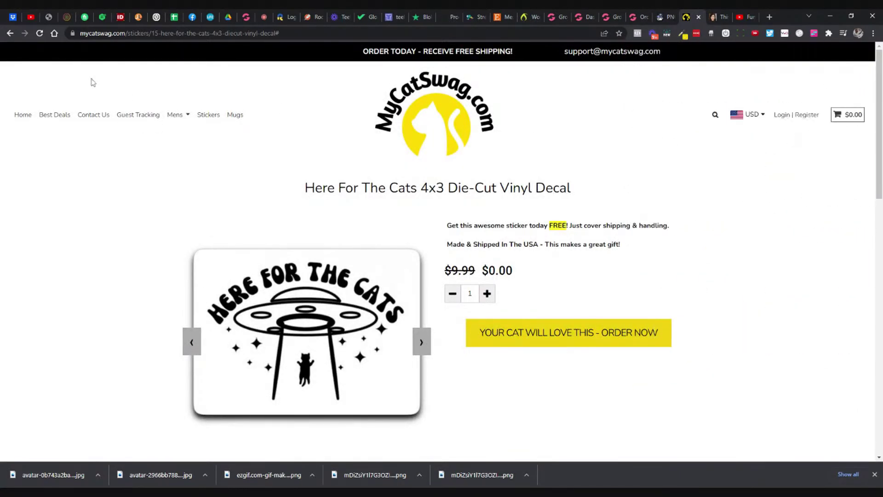
Step: Reload the product page without the trailing # and add one decal to the empty cart
left_click(126, 34)
key("Return")
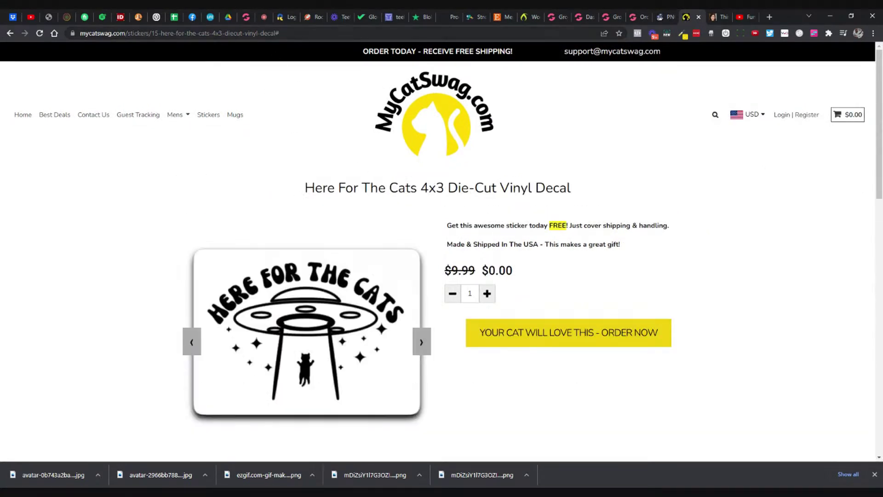
left_click_drag(275, 33, 298, 39)
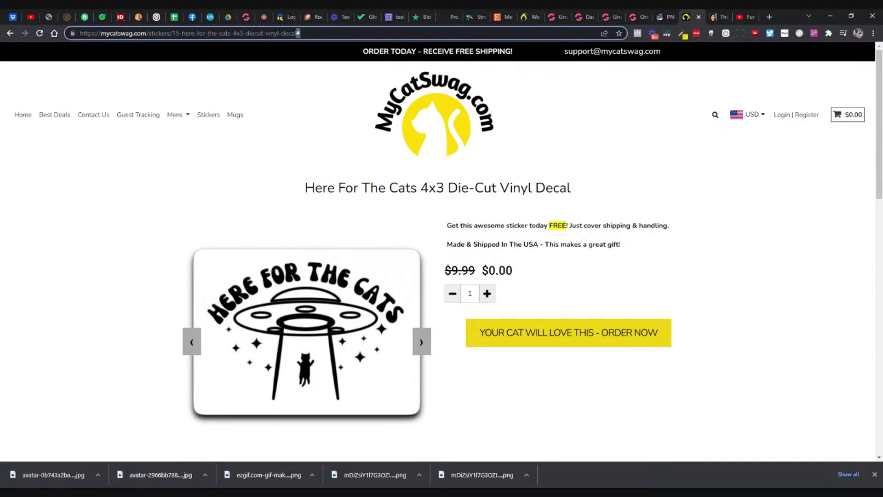
key("BackSpace")
key("Return")
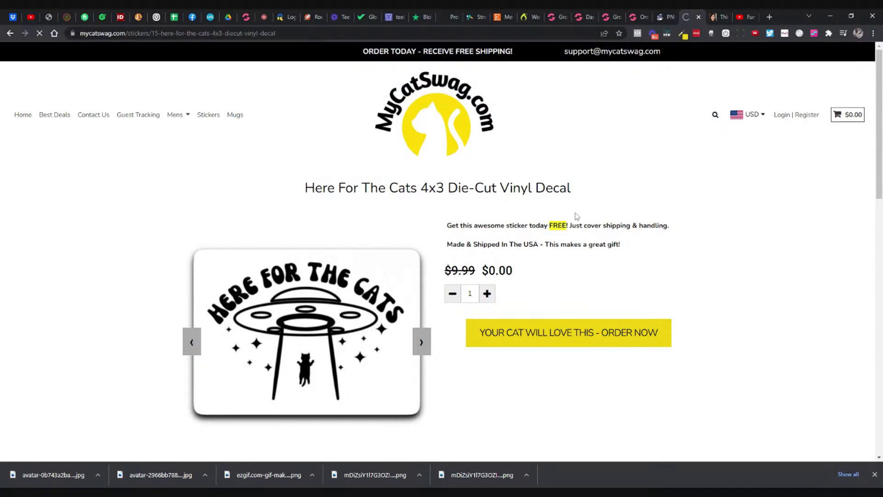
left_click(574, 335)
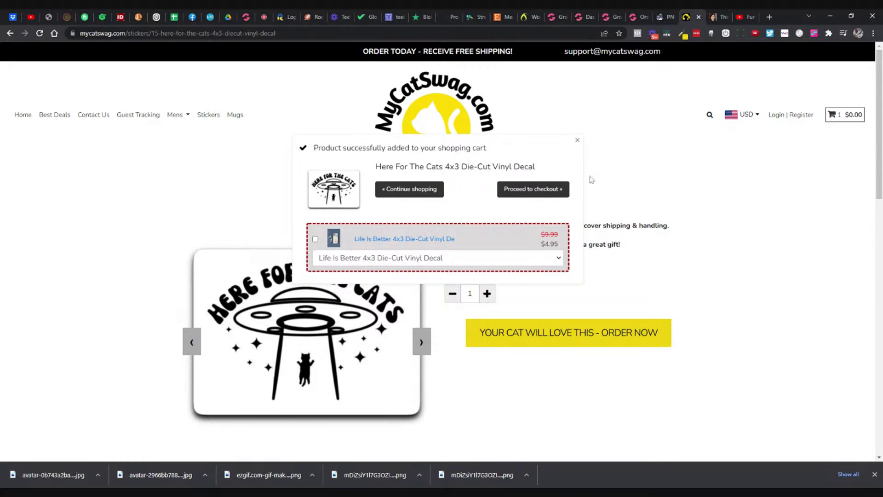
Step: In the builder, browse the Flyout Cart and Global element tabs, then display the Pages list
left_click(609, 17)
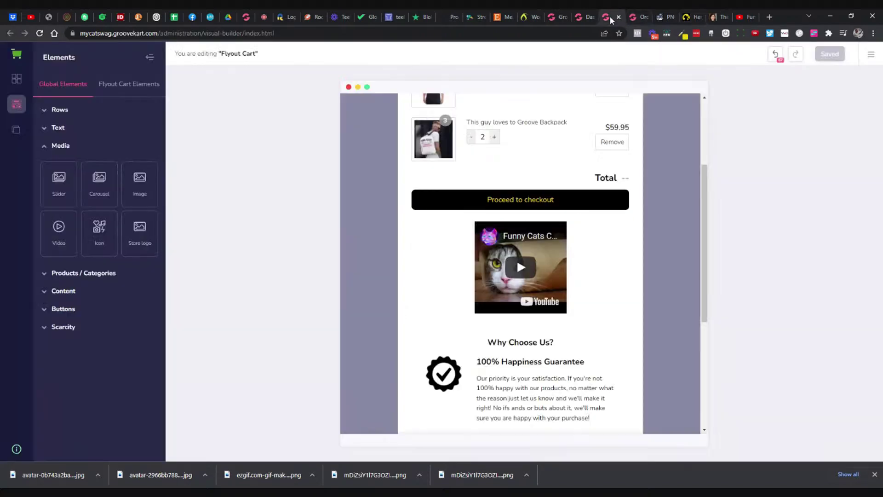
left_click(131, 92)
left_click(102, 126)
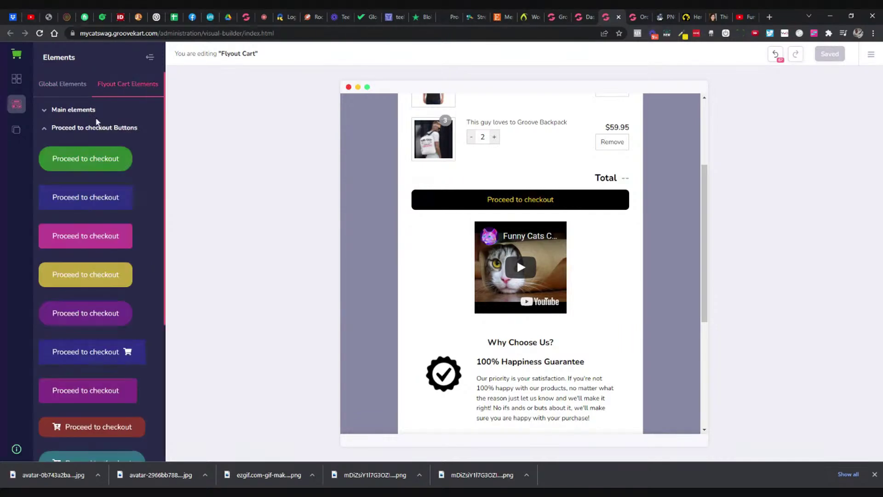
left_click(91, 113)
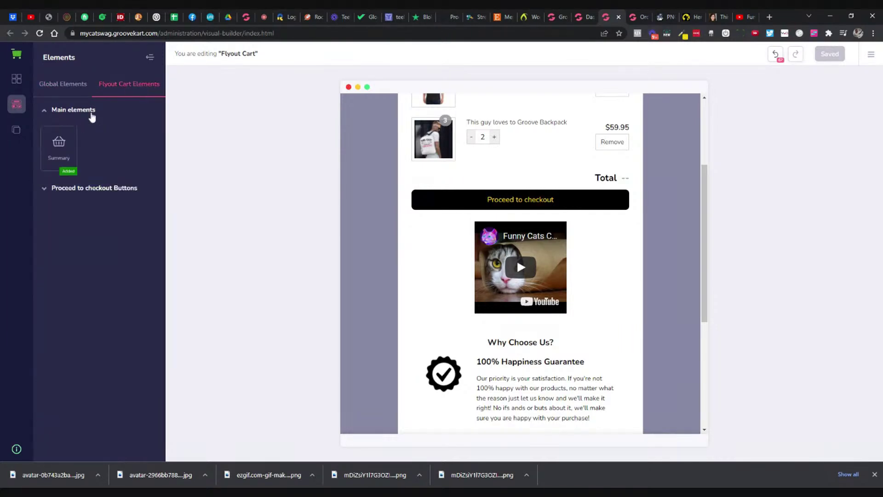
left_click(81, 91)
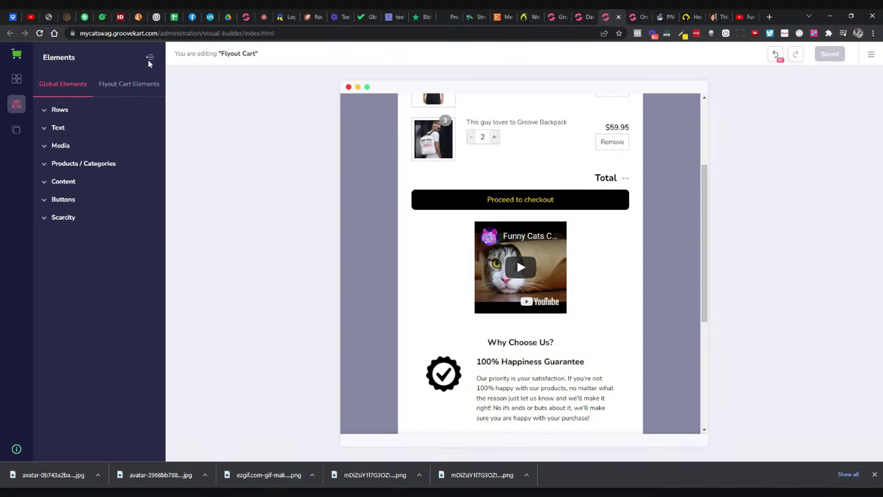
left_click(148, 58)
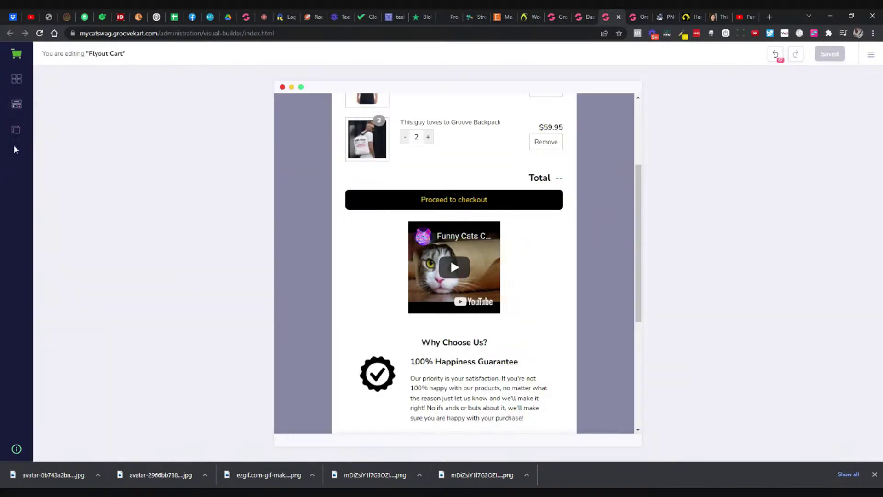
left_click(16, 129)
left_click(136, 83)
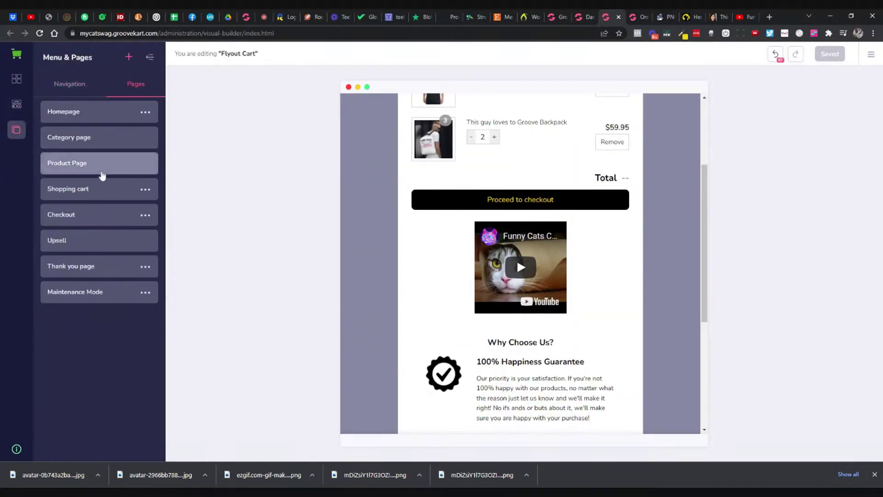
Step: Set the Checkout page's add-to-cart action to redirect to checkout and close its settings
left_click(146, 215)
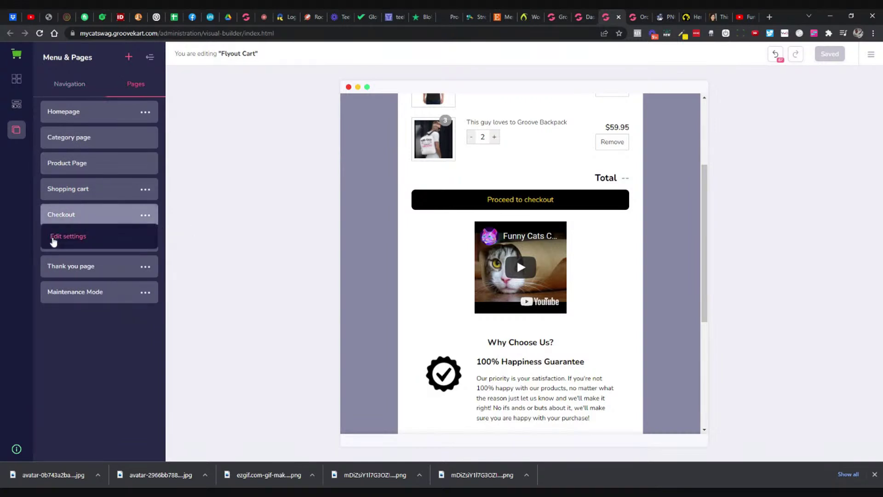
left_click(67, 236)
scroll(86, 240, "down", 1)
left_click(97, 225)
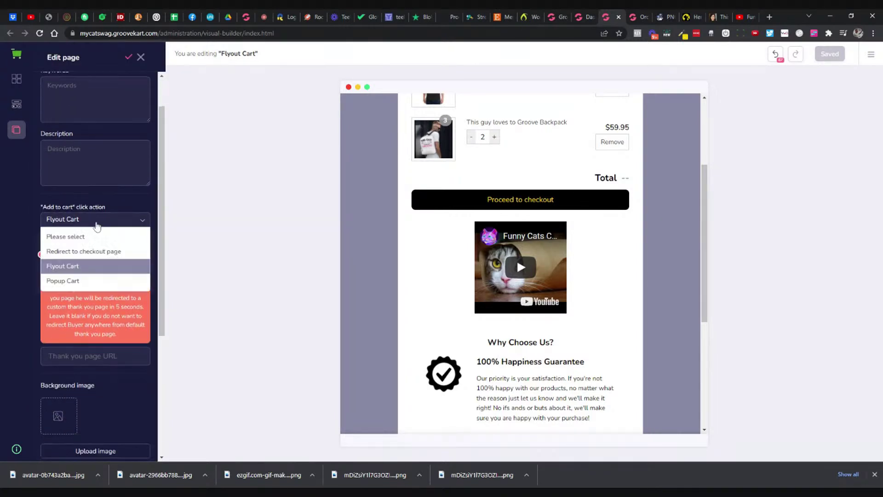
left_click(95, 251)
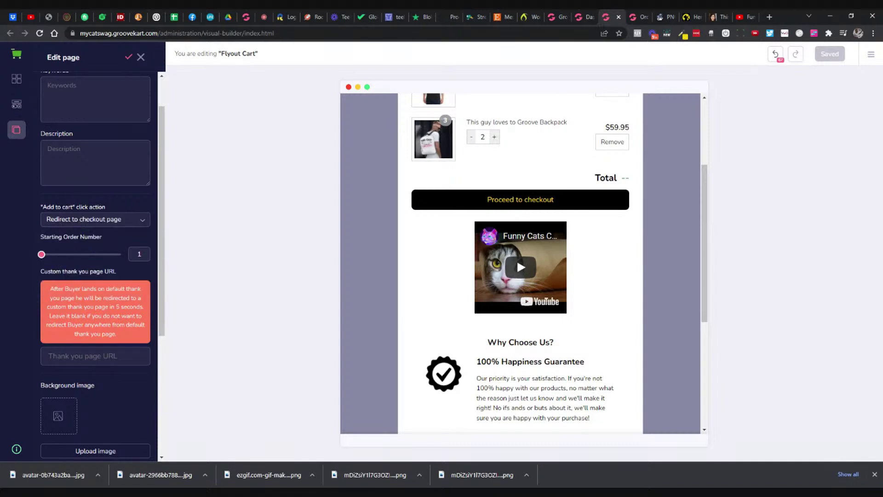
left_click(141, 59)
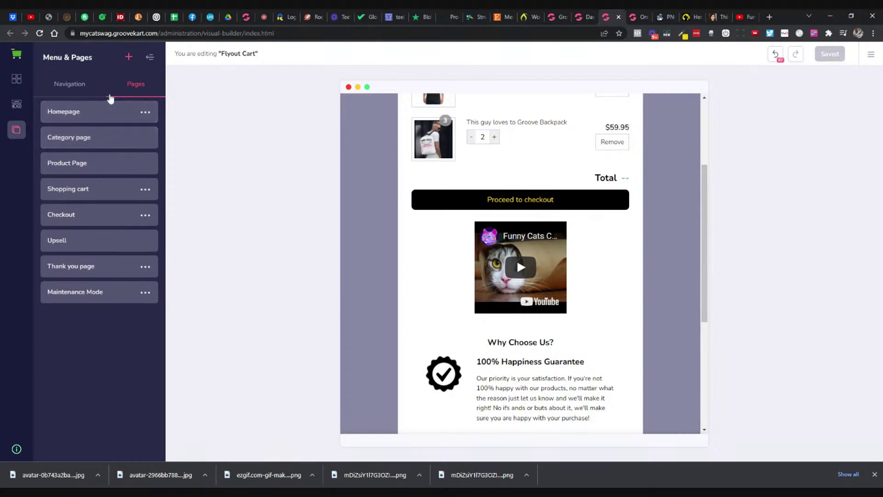
Step: Reopen Checkout settings, confirm the redirect-to-checkout page action, and raise the starting order number to 972
left_click(146, 216)
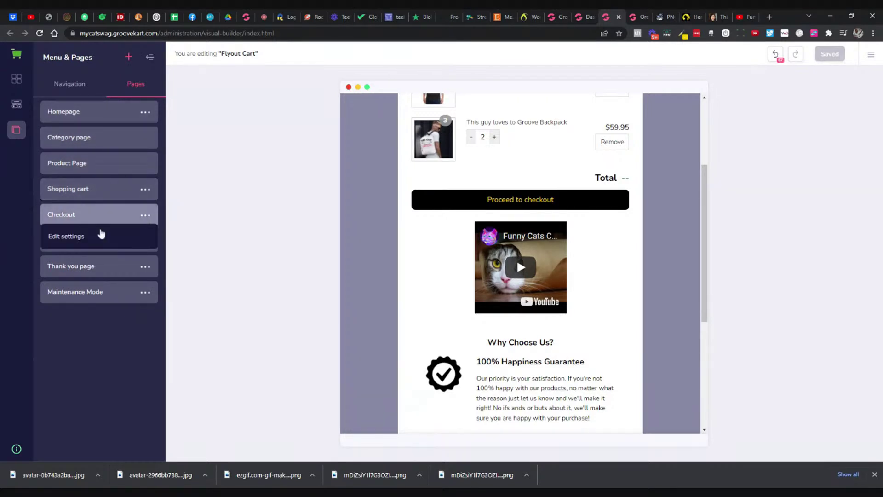
left_click(87, 236)
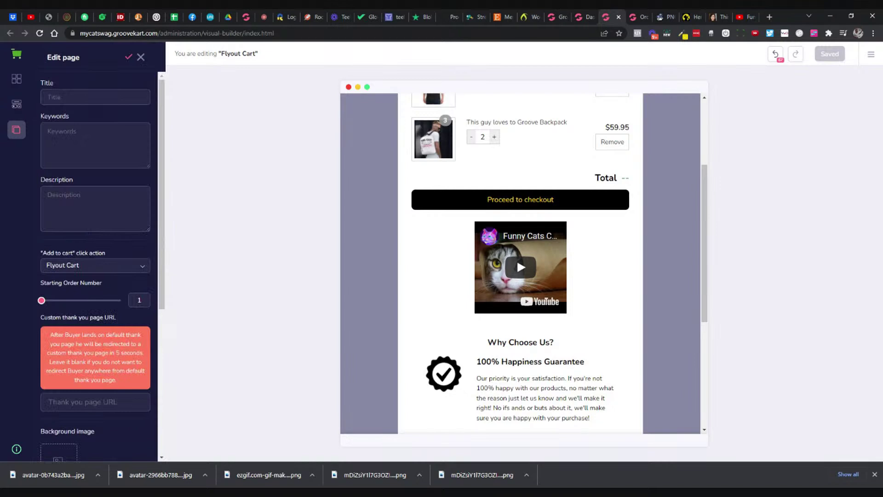
scroll(127, 184, "down", 2)
left_click(127, 174)
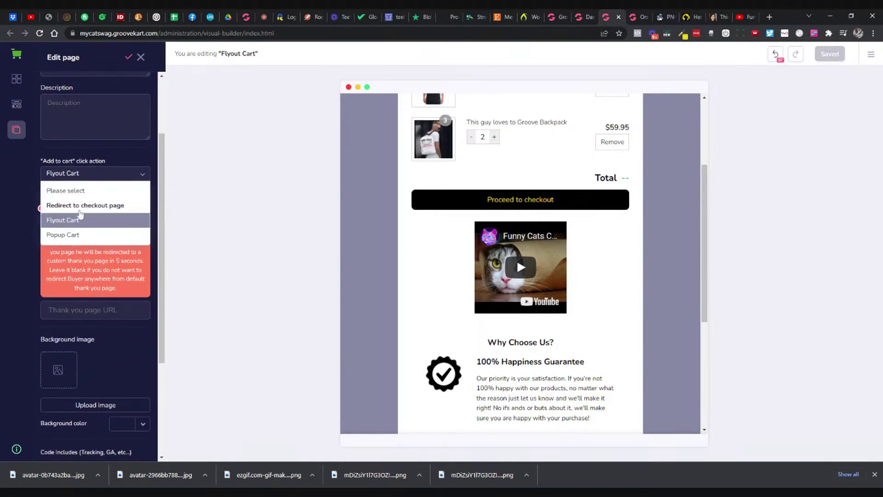
left_click(81, 206)
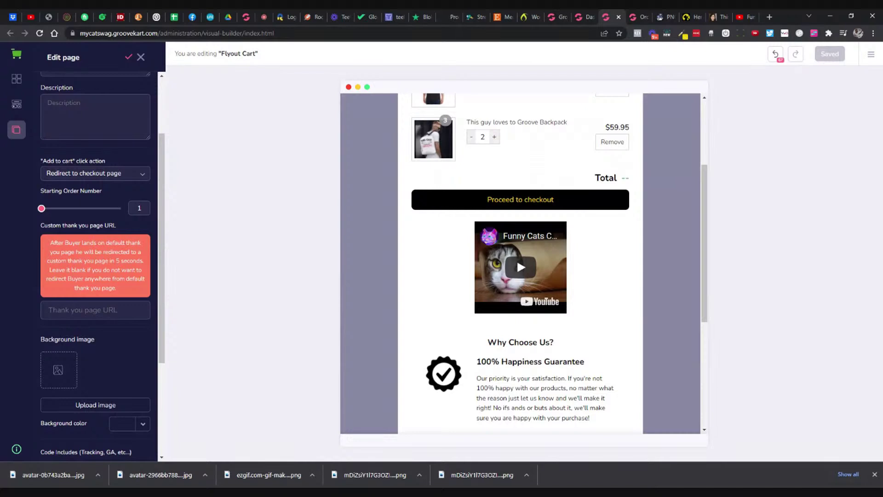
left_click_drag(42, 209, 50, 214)
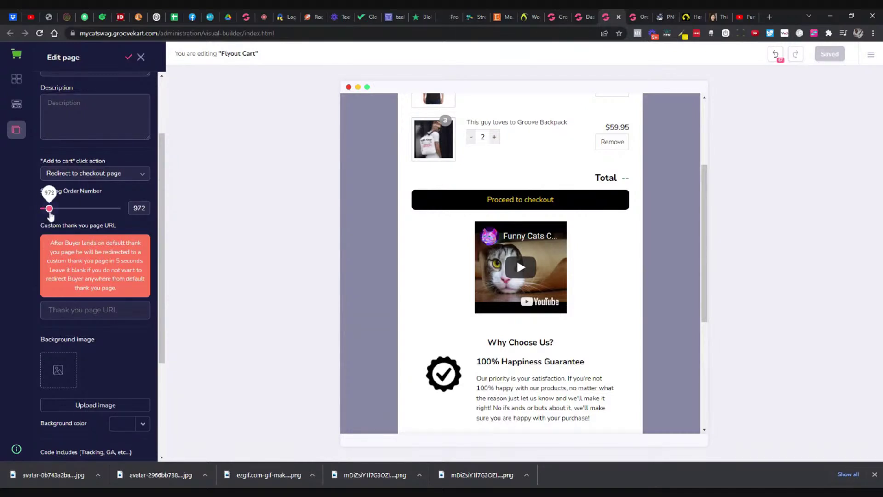
Step: Scroll through the remaining settings, read the tracking code note, and close the panel
scroll(60, 220, "down", 1)
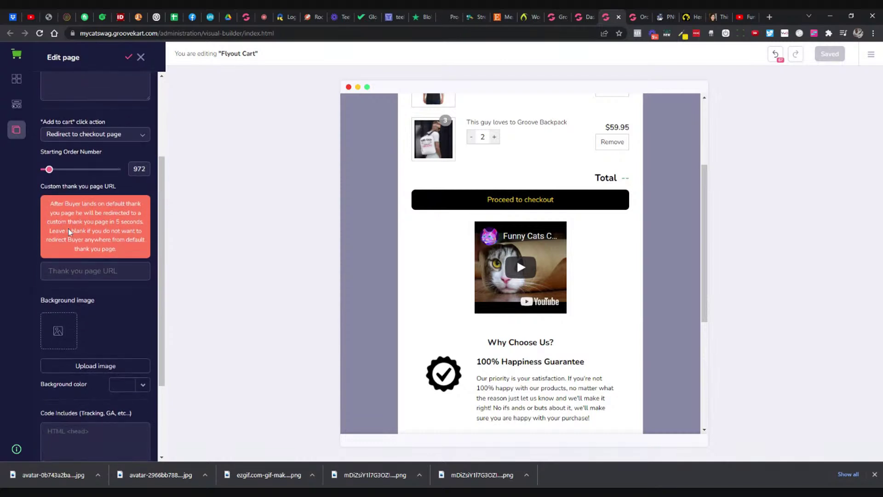
scroll(92, 168, "up", 3)
scroll(95, 262, "down", 4)
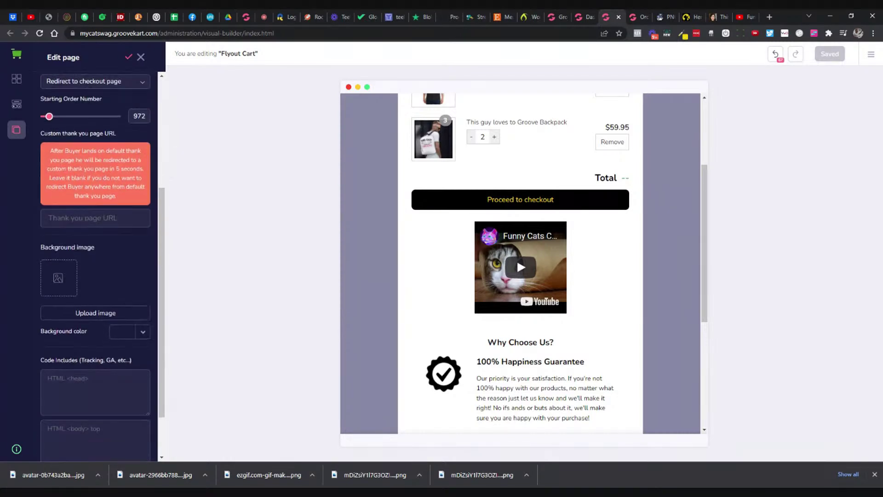
scroll(95, 262, "down", 1)
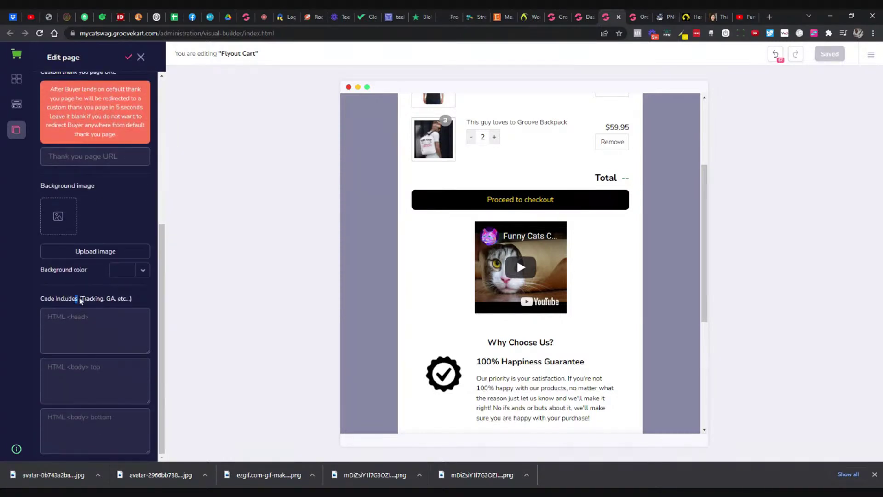
left_click_drag(81, 300, 132, 301)
scroll(99, 276, "up", 2)
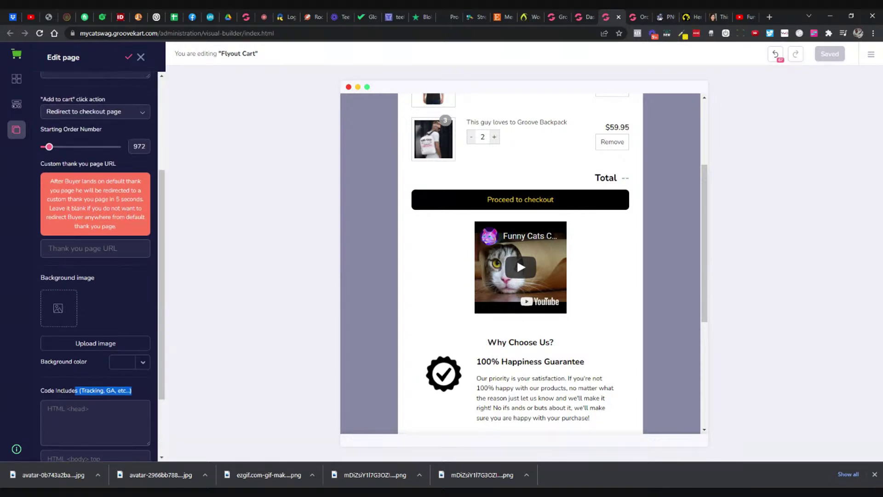
scroll(108, 242, "down", 2)
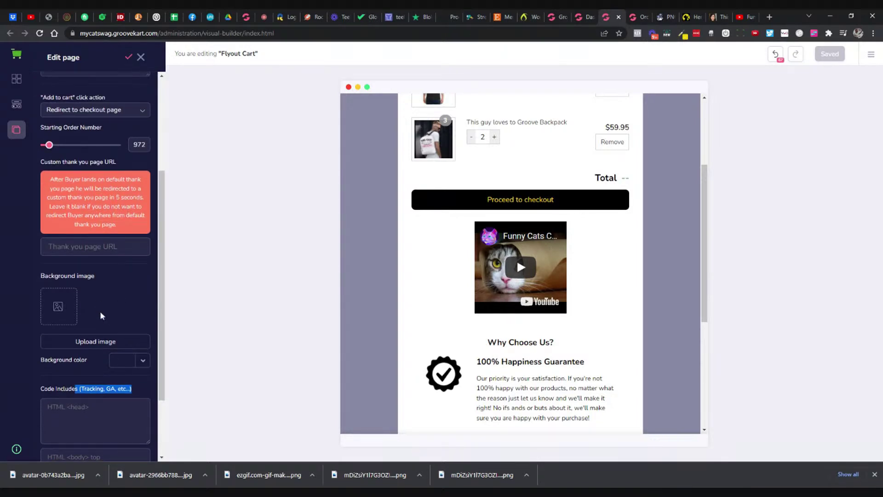
left_click(127, 60)
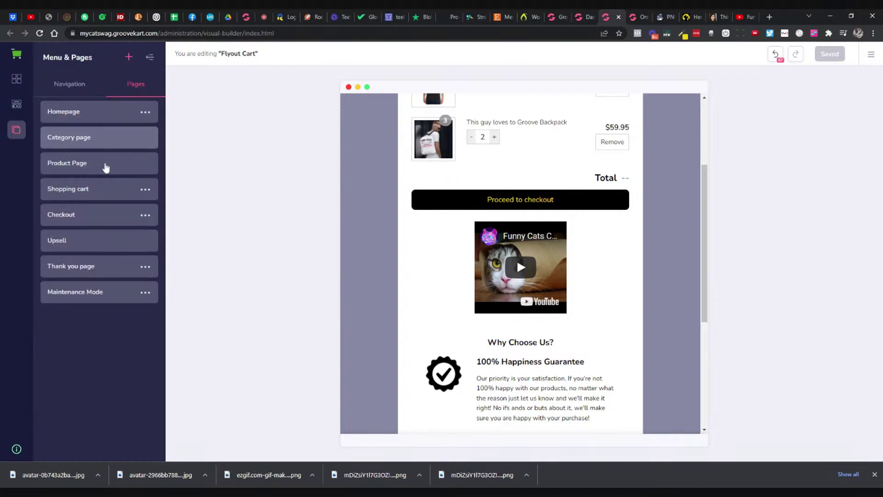
Step: On the storefront, reload the decal page, add 2 Here For The Cats decals, then open the Dashboard
left_click(692, 17)
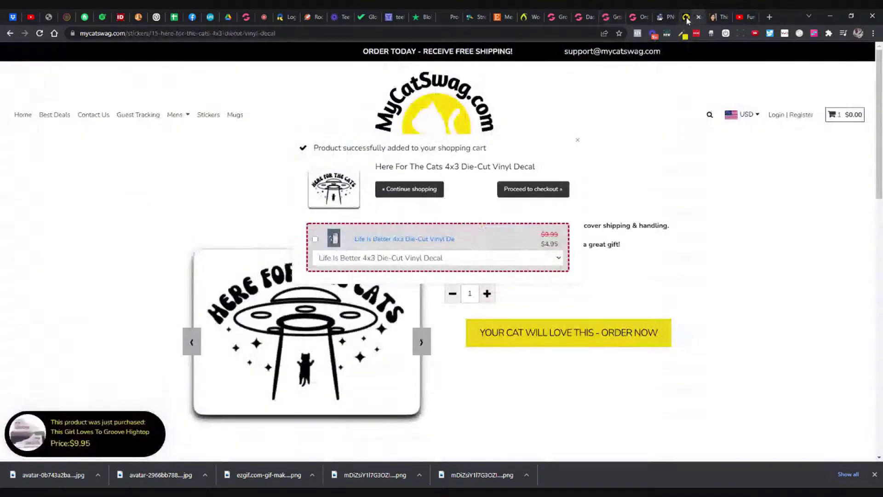
left_click(577, 140)
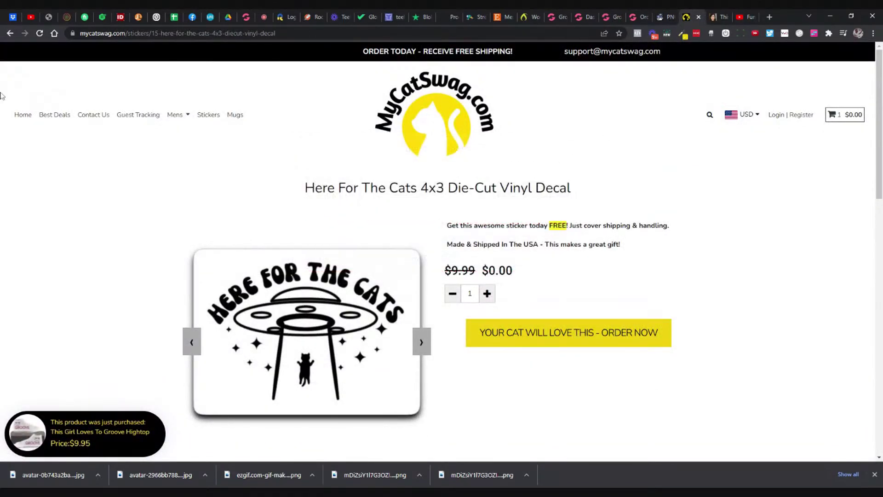
left_click(40, 33)
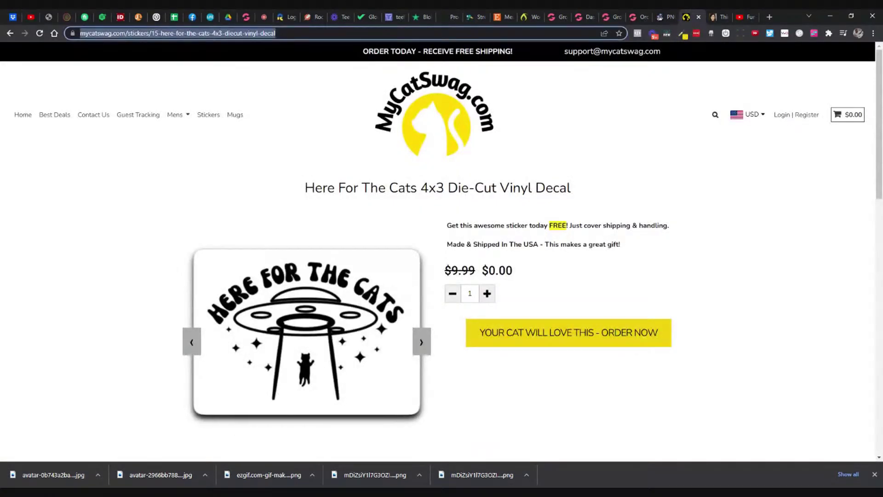
key("Return")
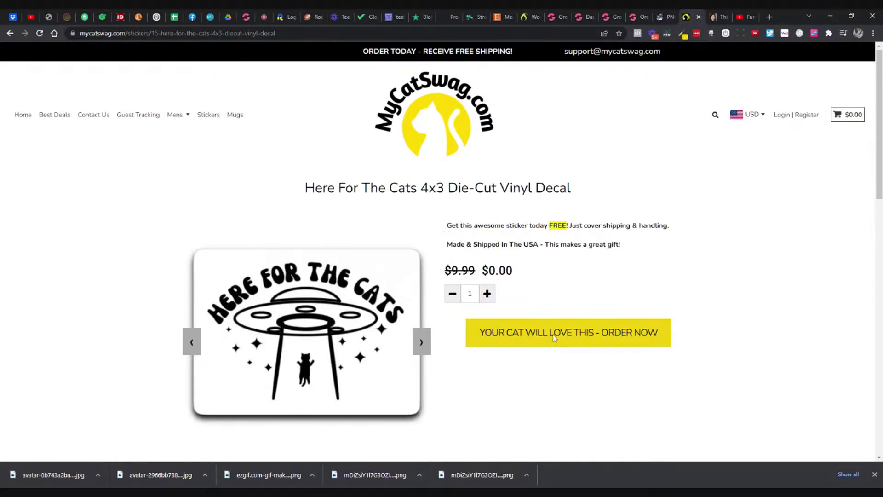
left_click(485, 298)
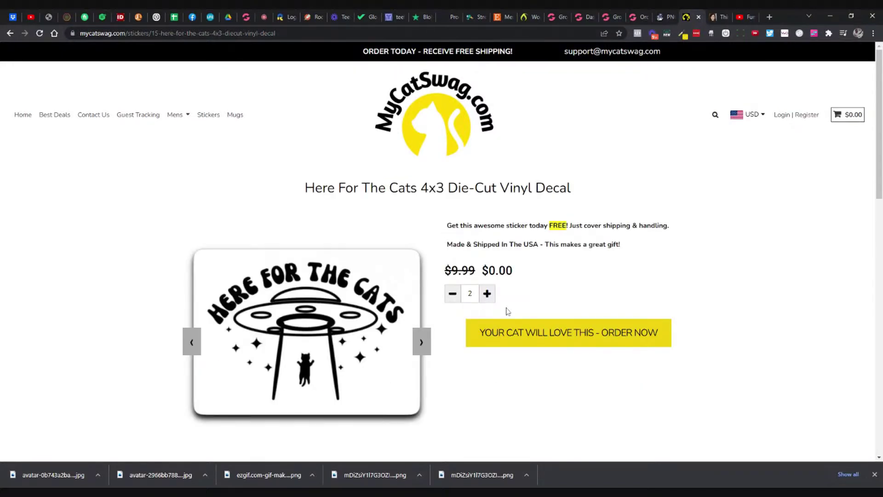
left_click(536, 332)
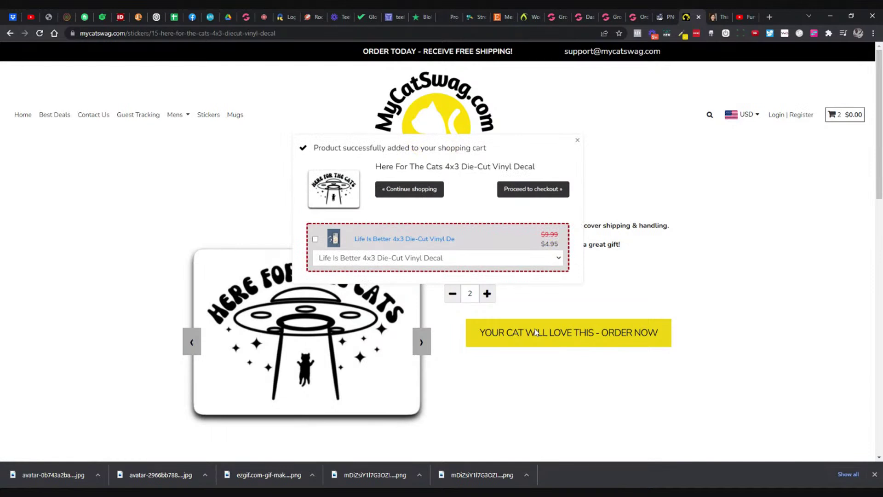
left_click(585, 21)
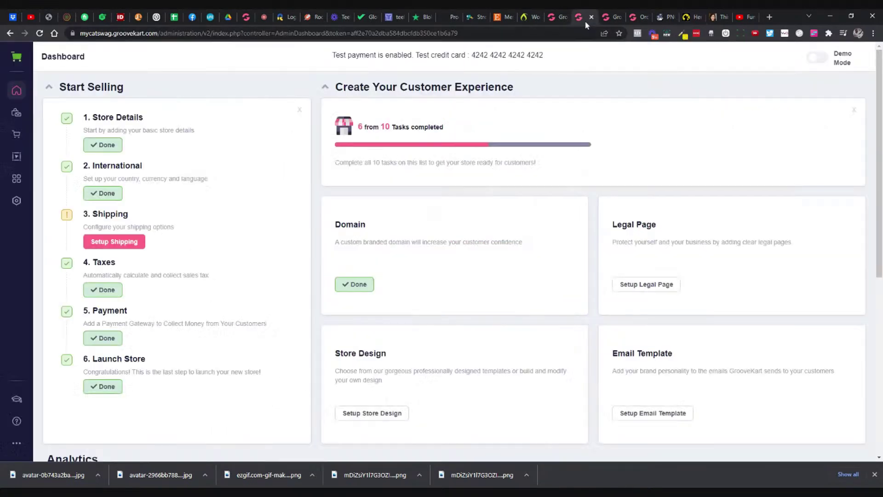
Step: Delete the YouTube video block from the Flyout Cart and save
left_click(601, 23)
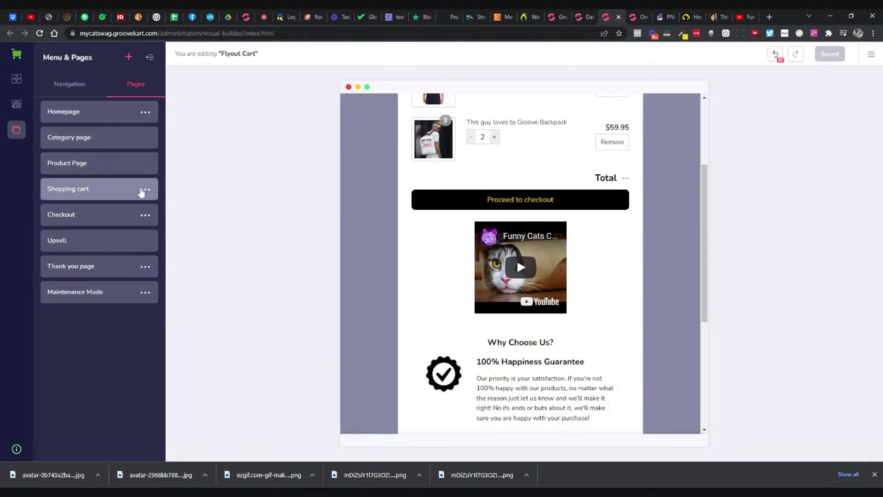
left_click(144, 190)
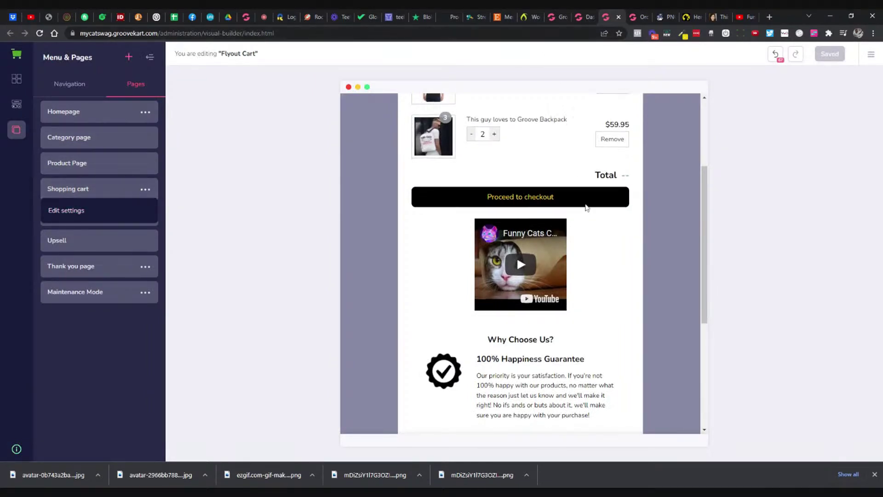
scroll(587, 207, "down", 2)
left_click(565, 213)
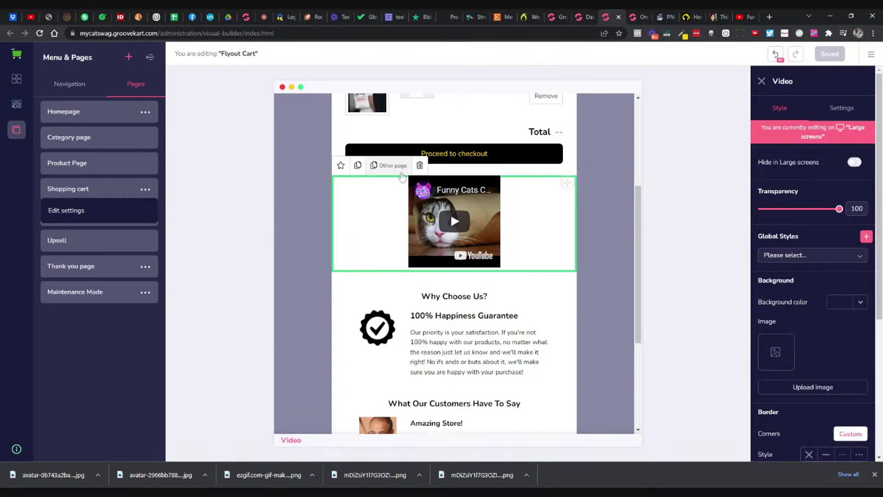
left_click(419, 166)
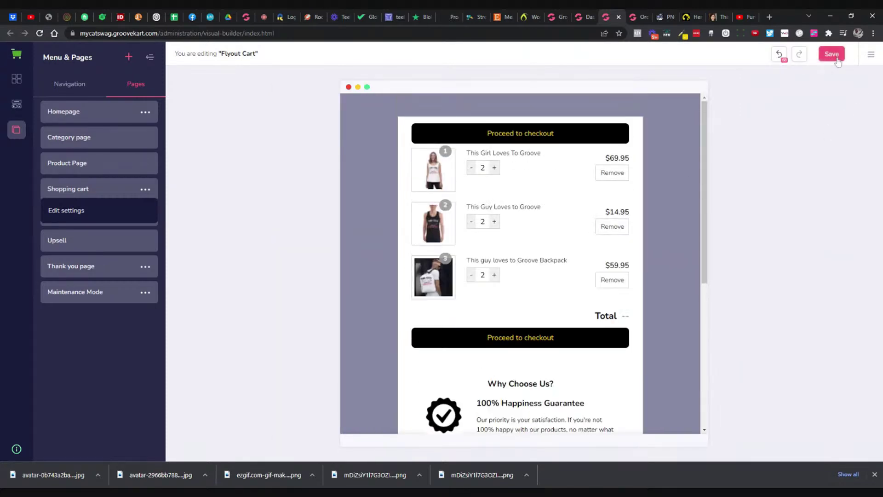
left_click(832, 55)
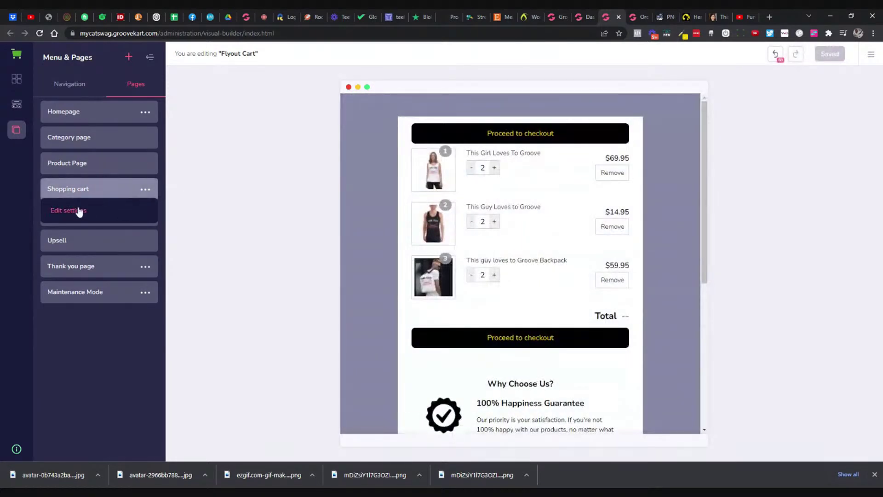
Step: Look over the Shopping cart page settings and close them
left_click(79, 210)
scroll(102, 207, "down", 3)
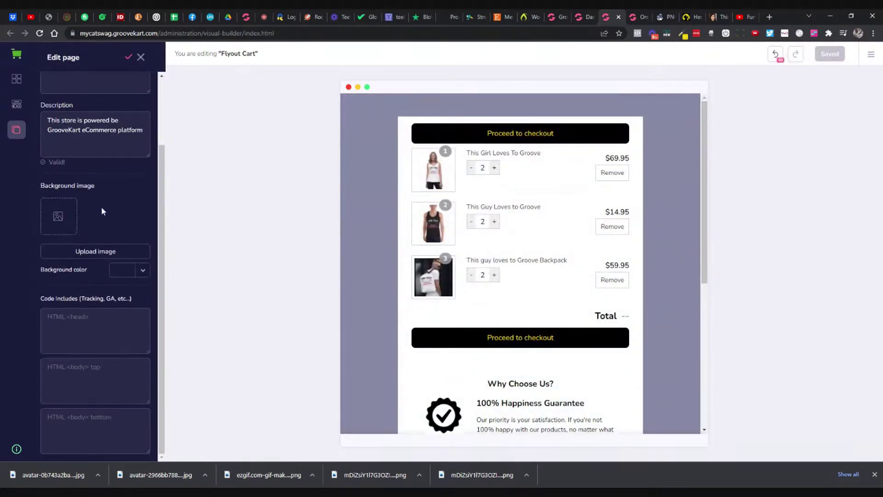
scroll(101, 206, "up", 3)
left_click(140, 58)
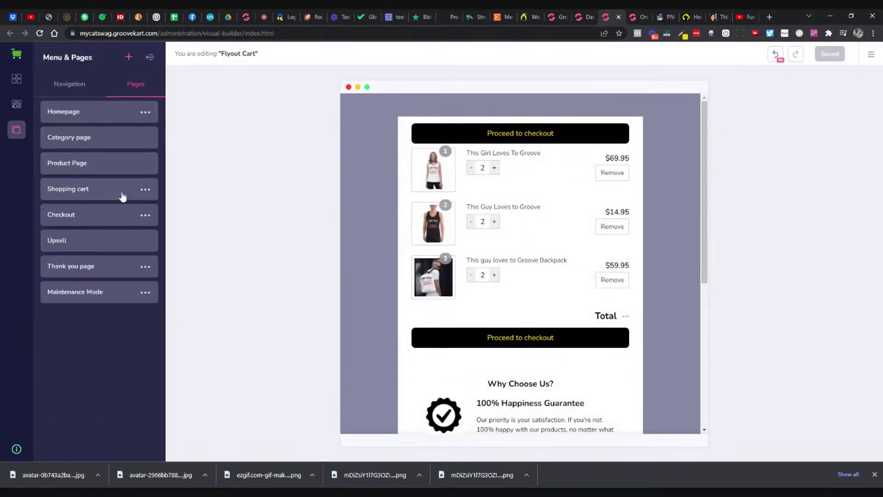
Step: Set Checkout's add-to-cart action to Flyout Cart, then dismiss the popup on the store page
left_click(145, 215)
left_click(69, 236)
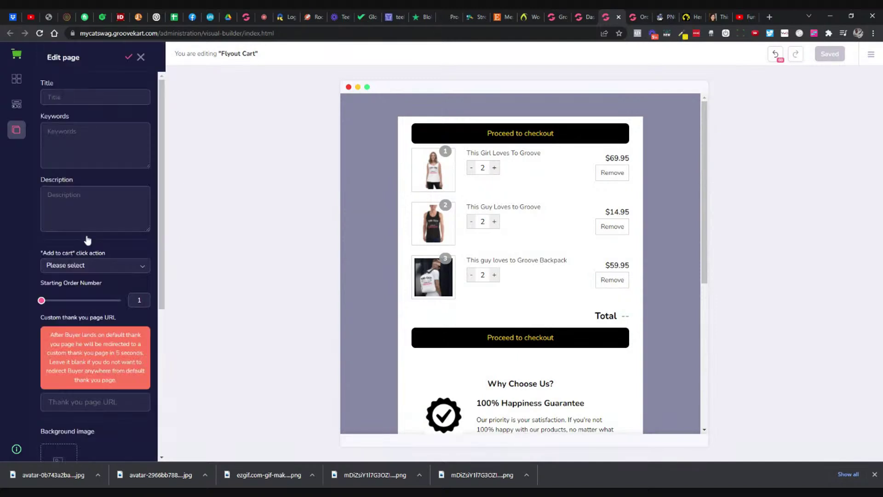
left_click(95, 269)
left_click(72, 317)
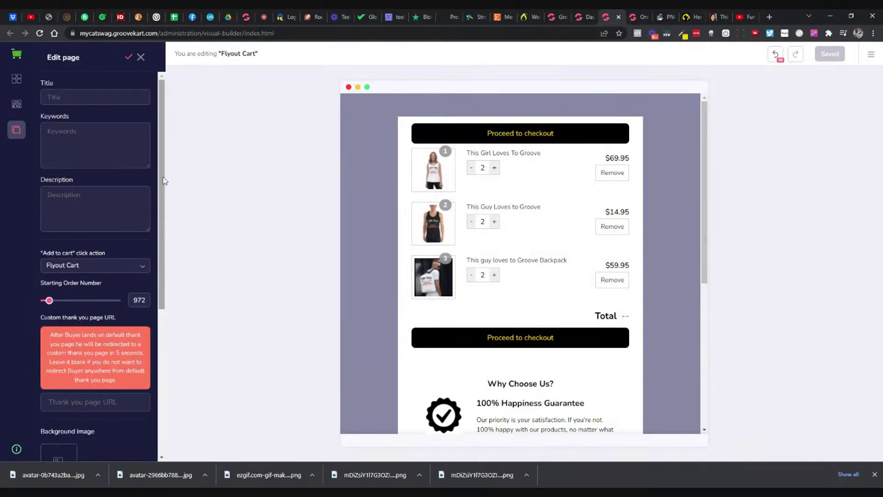
left_click(129, 58)
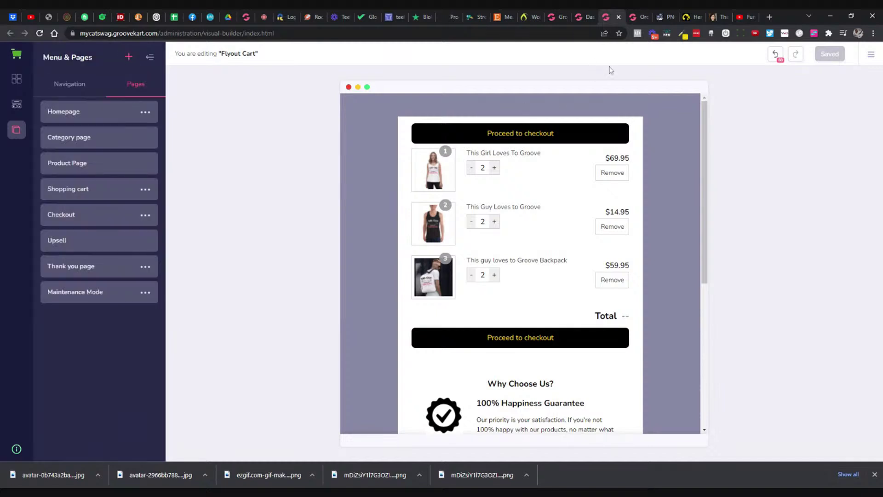
left_click(690, 17)
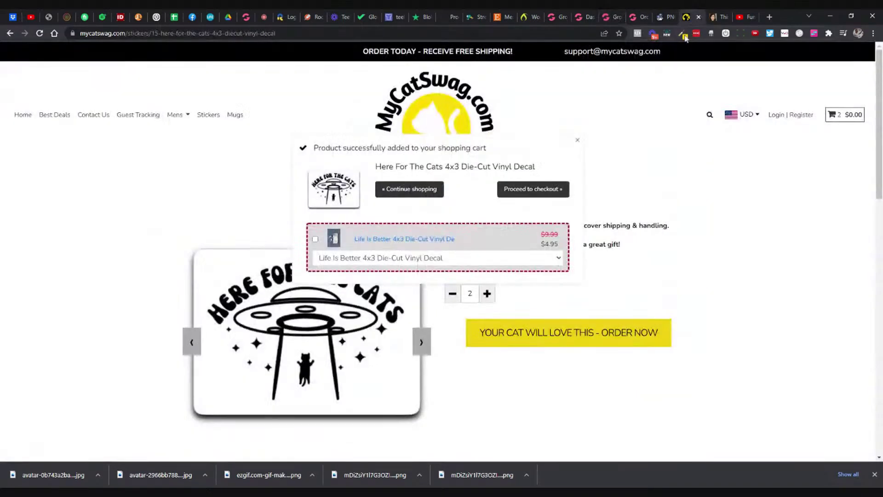
left_click(577, 140)
Step: Reload the product page and raise the decal quantity in the cart to 2
left_click(155, 33)
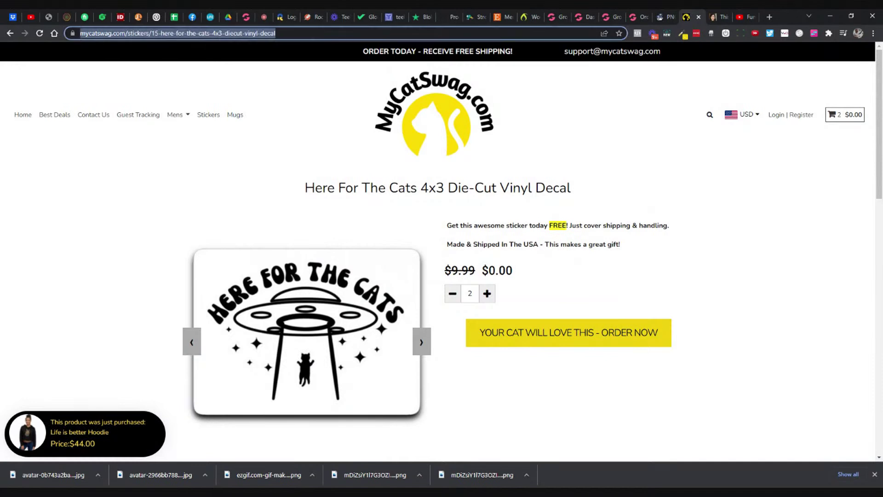
key("Return")
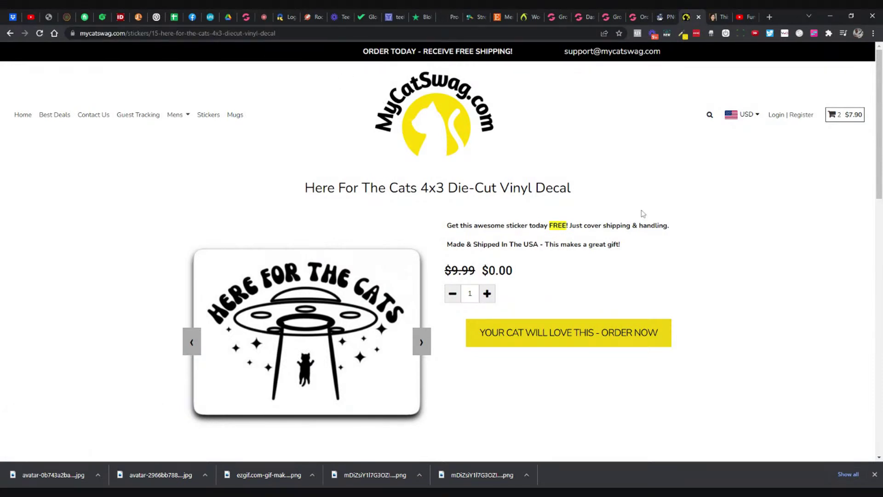
left_click(505, 33)
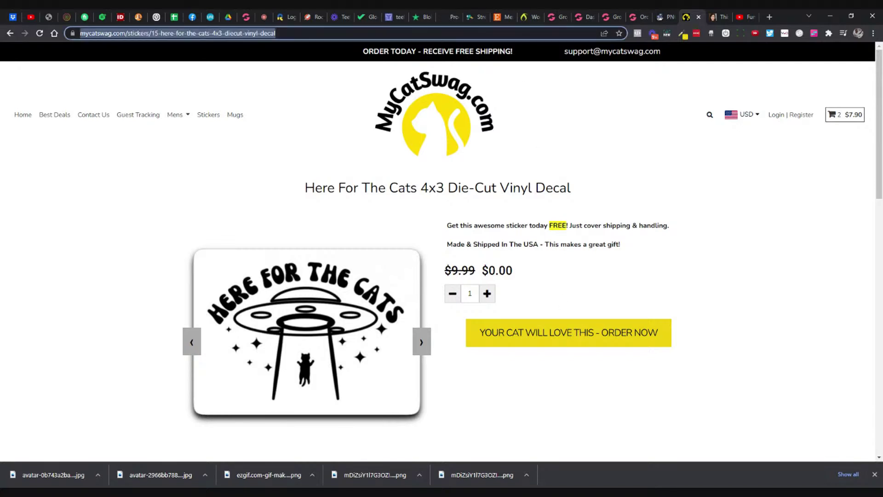
key("Return")
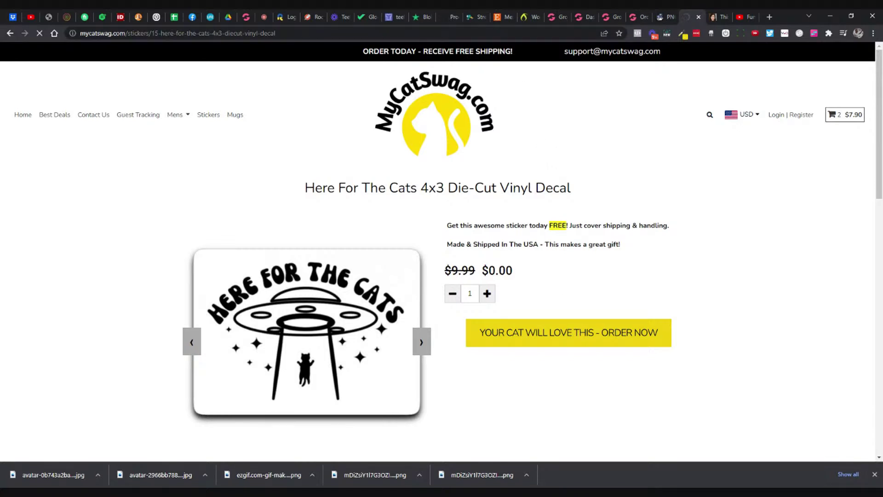
left_click(487, 293)
Step: Look over the cart panel, then go back to the Flyout Cart in the visual builder
scroll(533, 294, "down", 1)
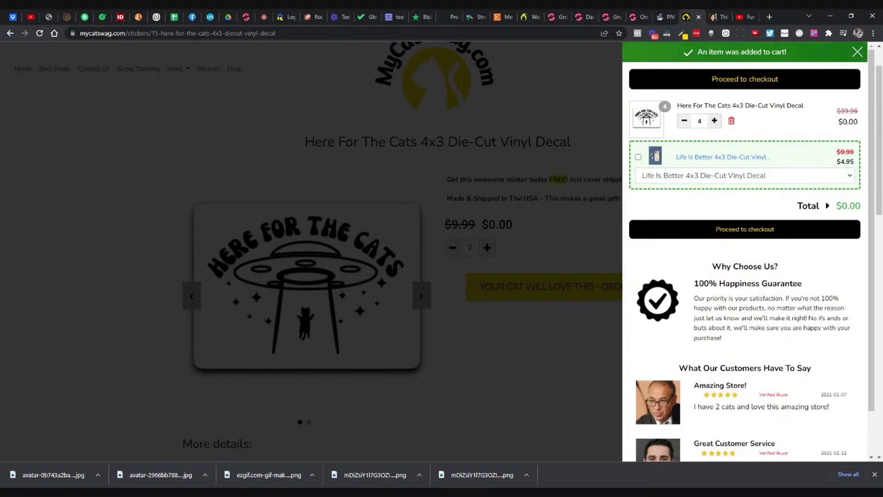
scroll(745, 253, "down", 1)
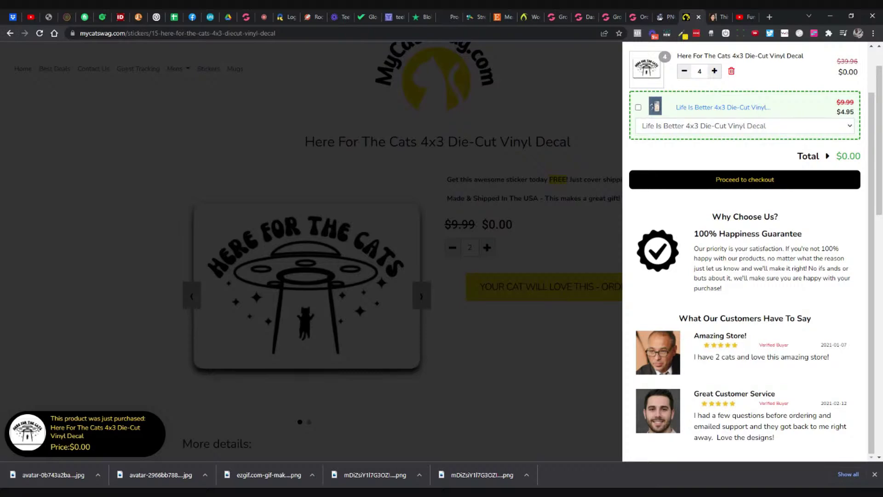
scroll(752, 260, "up", 1)
scroll(752, 260, "down", 1)
scroll(753, 260, "up", 1)
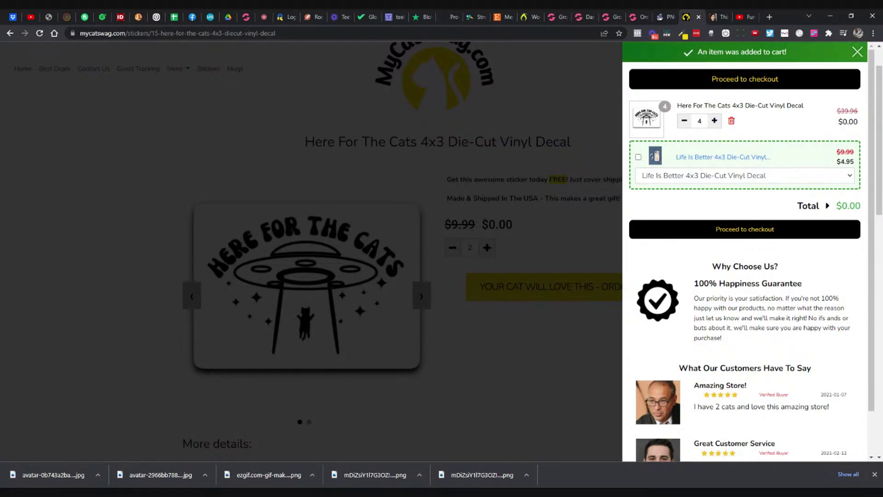
scroll(748, 251, "down", 1)
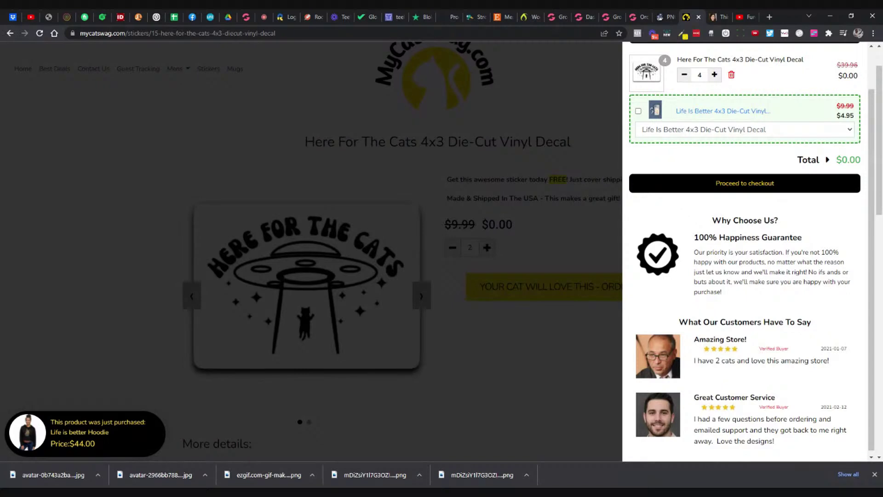
scroll(736, 230, "up", 2)
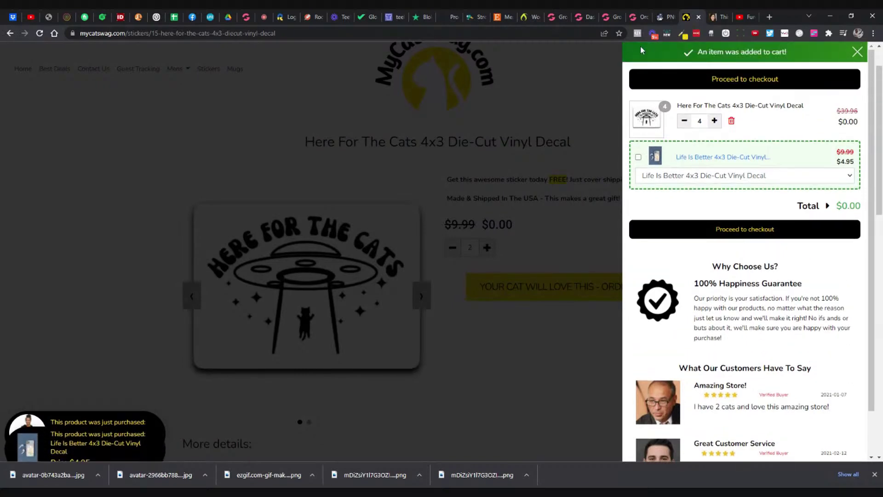
left_click(608, 17)
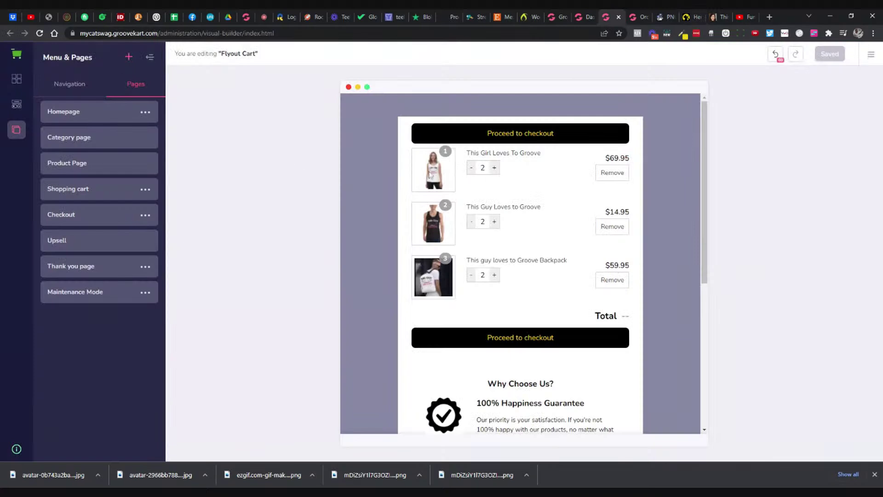
Step: Open the Checkout page in the builder and select its steps bar
left_click(75, 213)
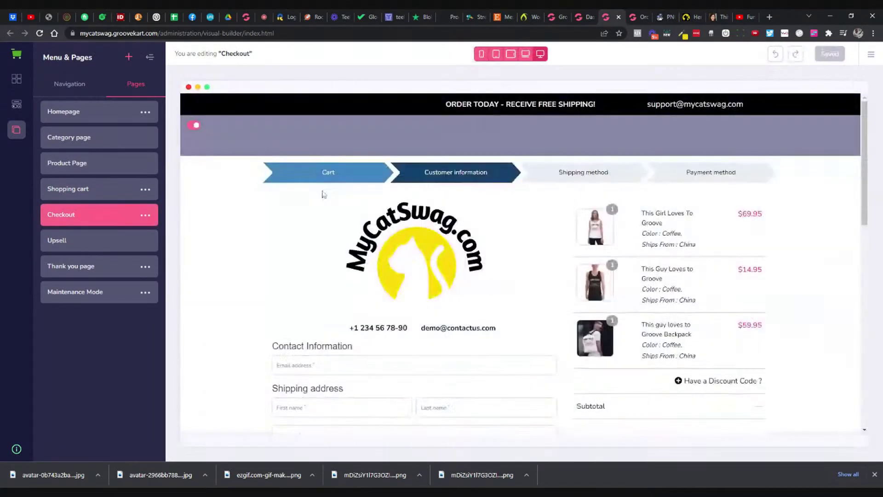
scroll(535, 229, "down", 1)
scroll(535, 229, "up", 2)
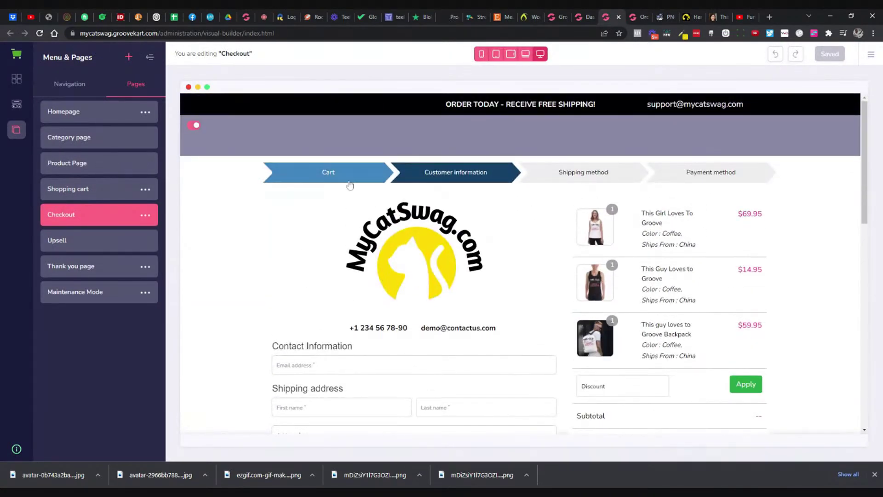
left_click(353, 184)
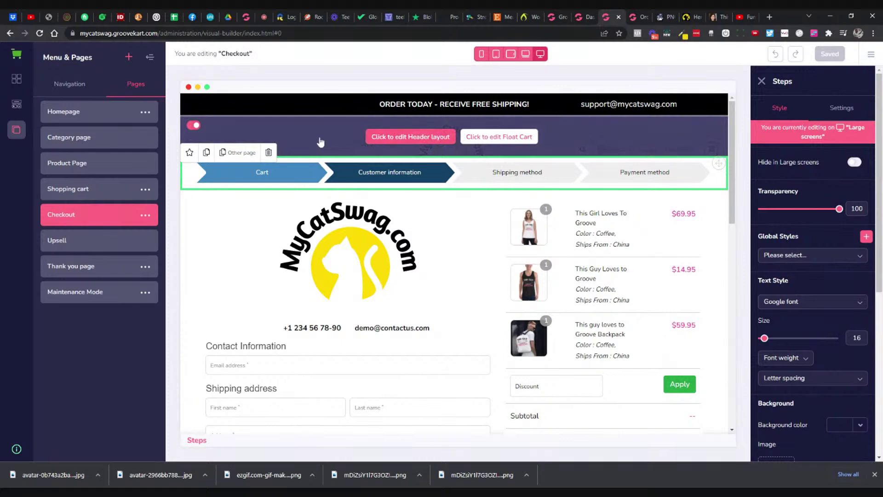
Step: Switch off the checkout's store header and footer, leaving the header hidden
left_click(194, 125)
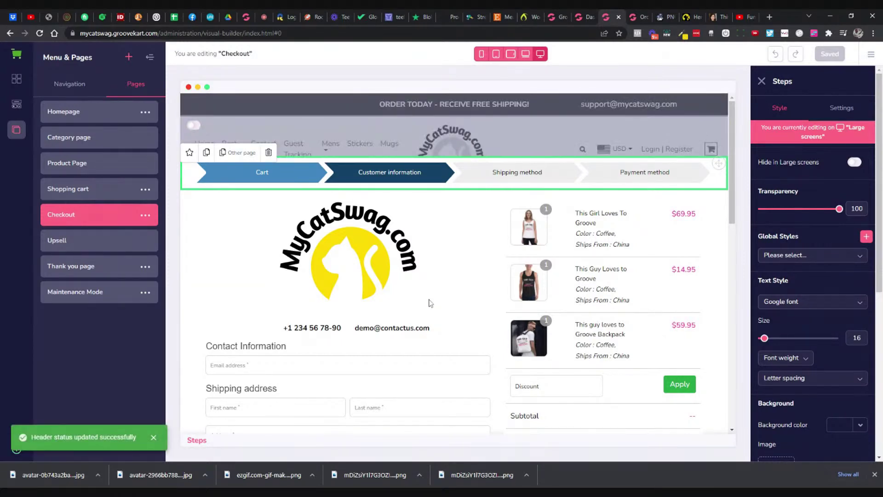
scroll(357, 306, "down", 12)
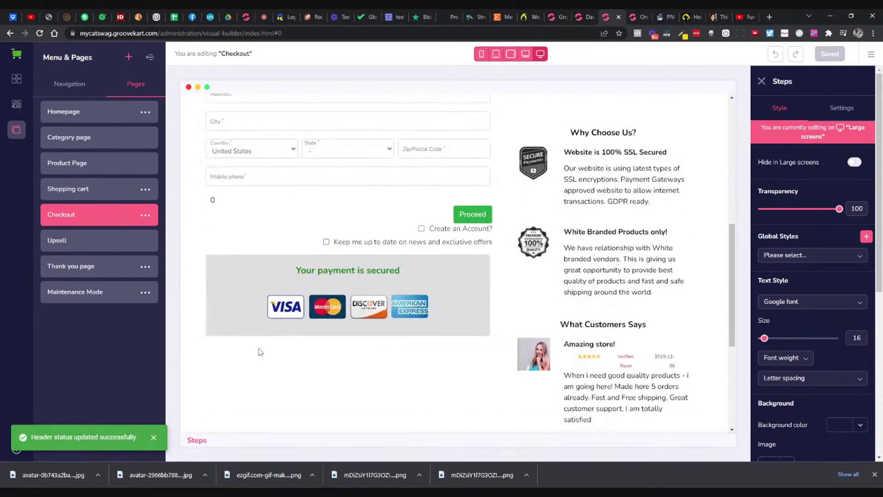
left_click(194, 353)
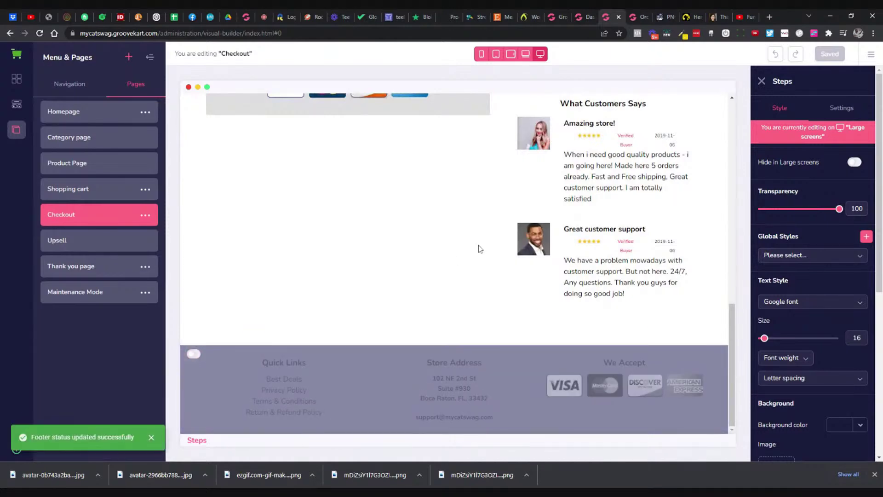
scroll(480, 248, "up", 10)
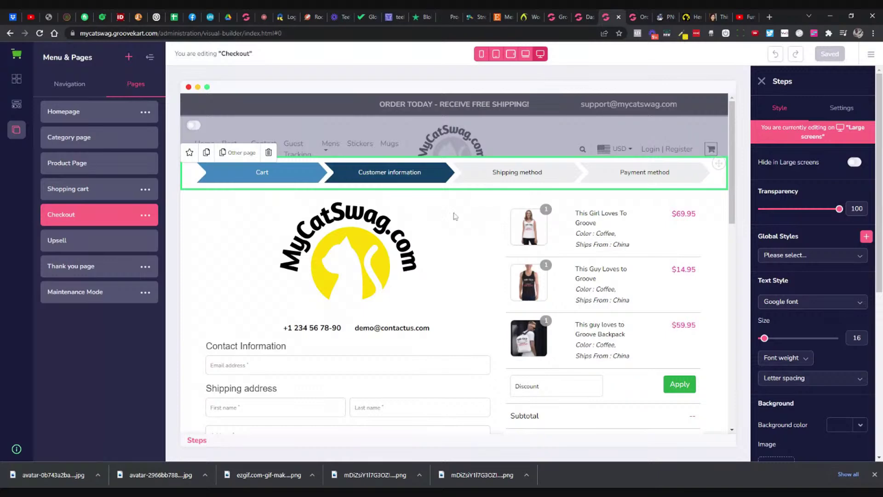
scroll(455, 218, "down", 6)
scroll(458, 222, "up", 6)
left_click(195, 129)
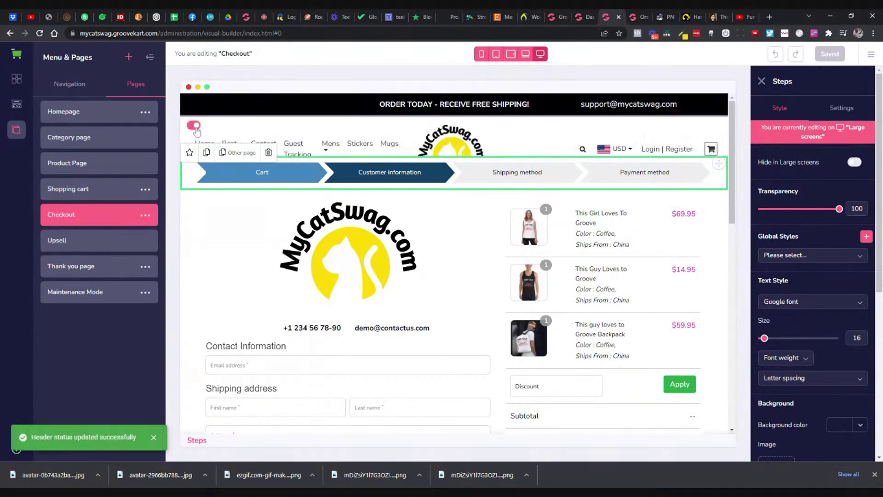
left_click(195, 129)
scroll(221, 271, "down", 10)
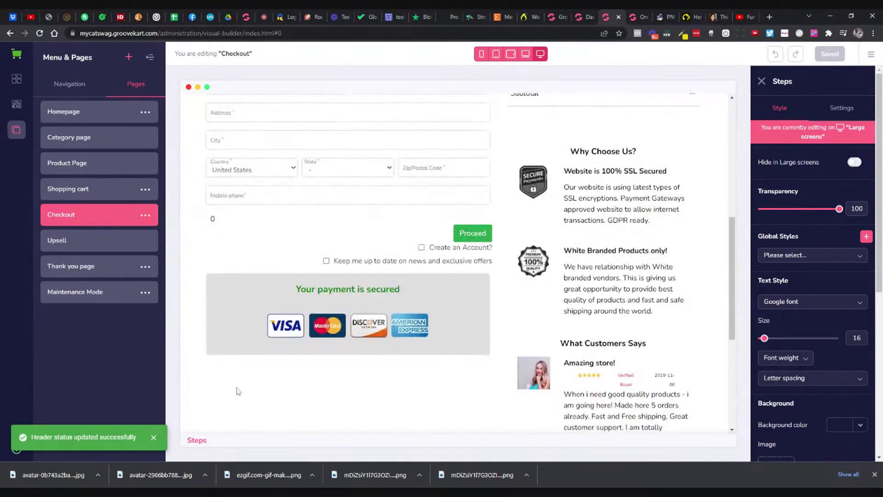
scroll(351, 280, "up", 10)
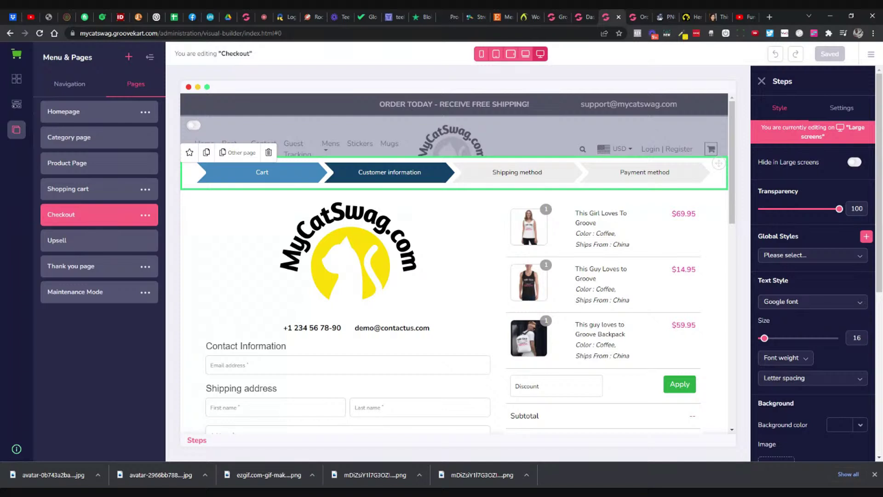
left_click(349, 254)
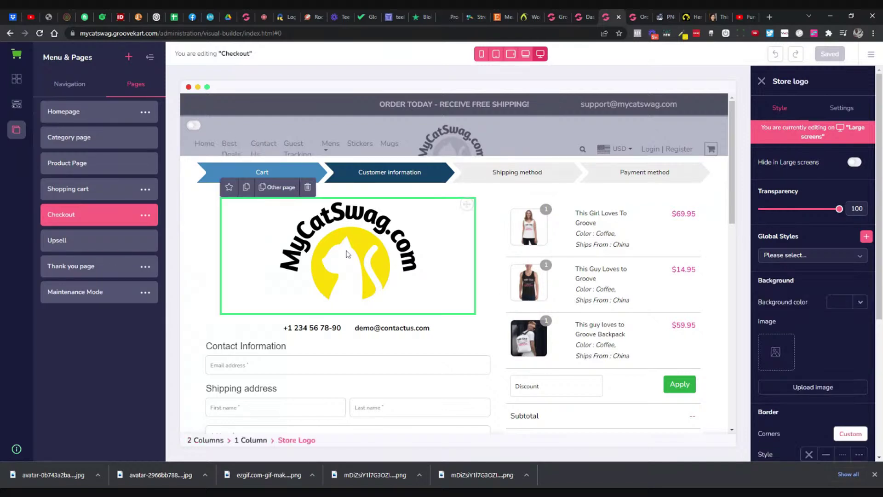
Step: Give the checkout logo a custom image size of 200 by 200
left_click(841, 110)
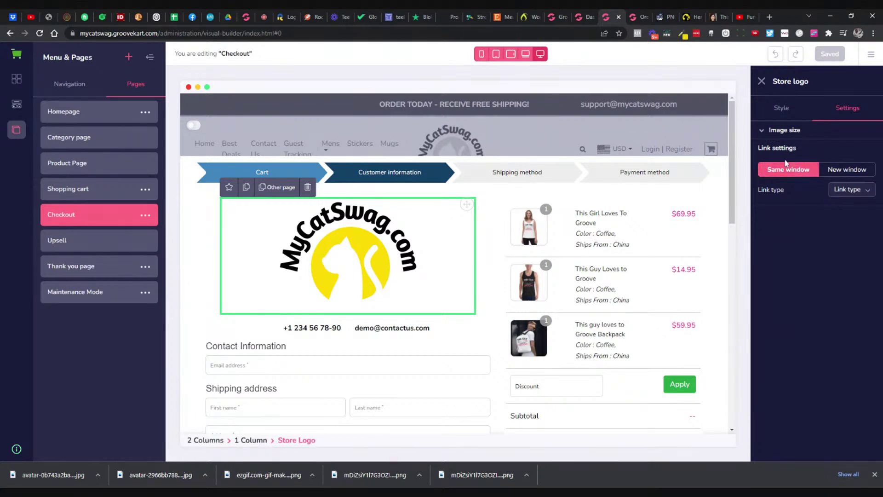
left_click(782, 130)
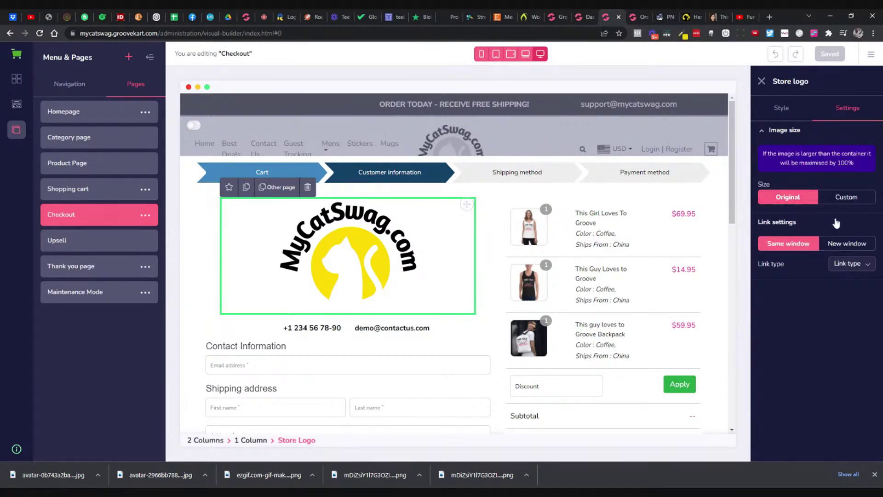
left_click(841, 203)
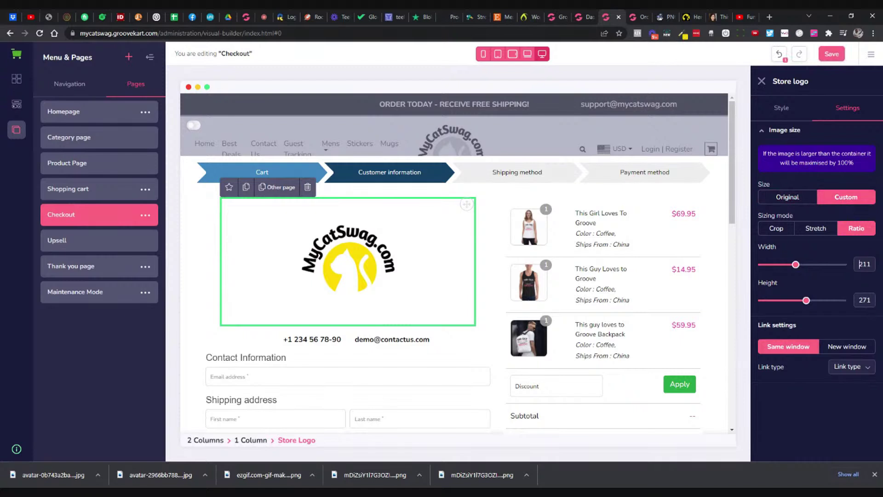
double_click(859, 264)
type("200")
key("Tab")
type("200")
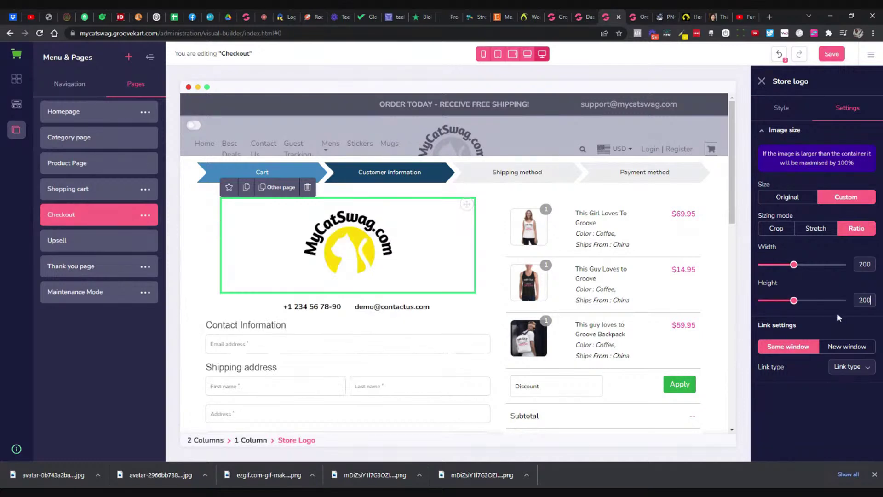
Step: Set the logo's bottom margin to 10 in its Style spacing options
left_click(781, 111)
scroll(813, 399, "down", 5)
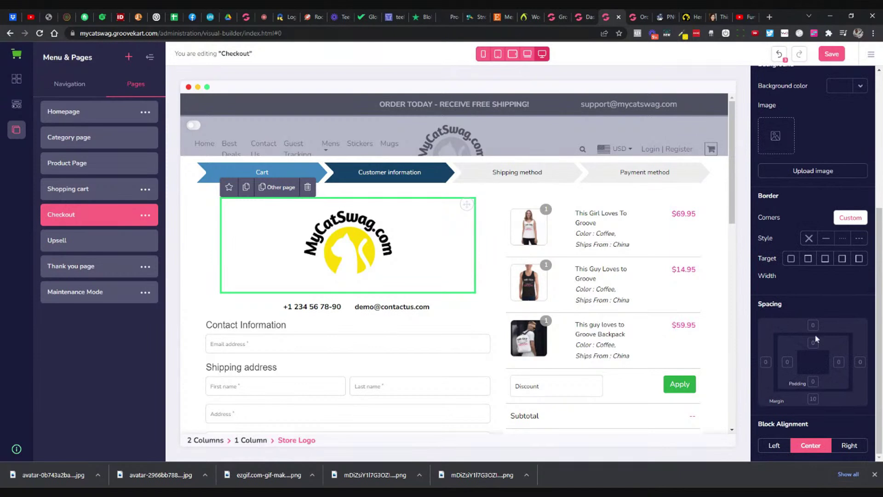
left_click(813, 399)
type("10")
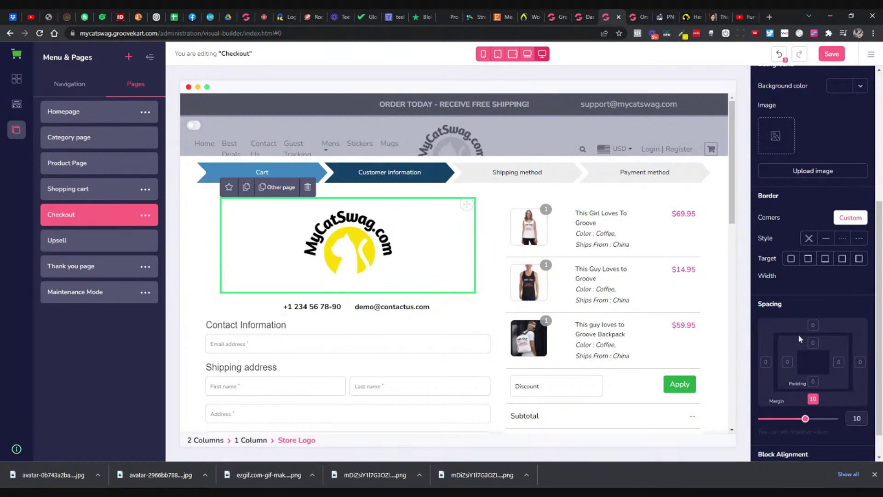
mouse_move(805, 418)
left_mouse_down()
mouse_move(808, 425)
mouse_move(798, 419)
left_mouse_up()
left_click(451, 316)
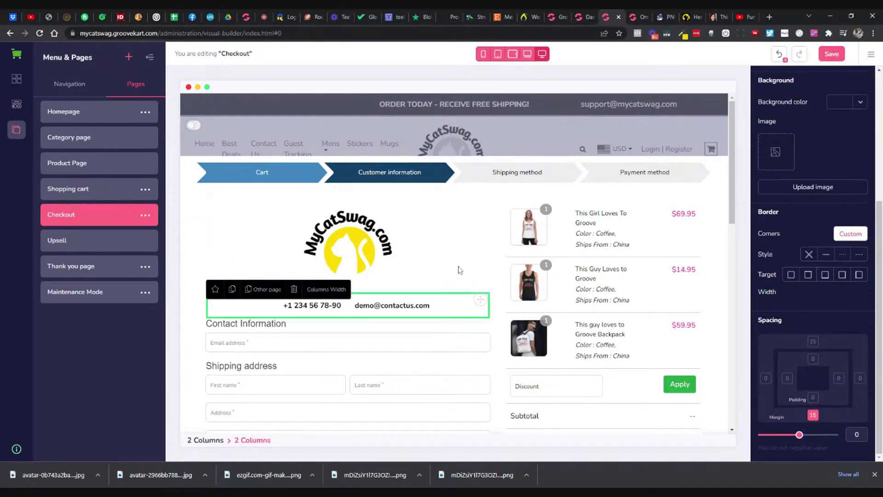
scroll(458, 268, "down", 5)
scroll(469, 268, "up", 3)
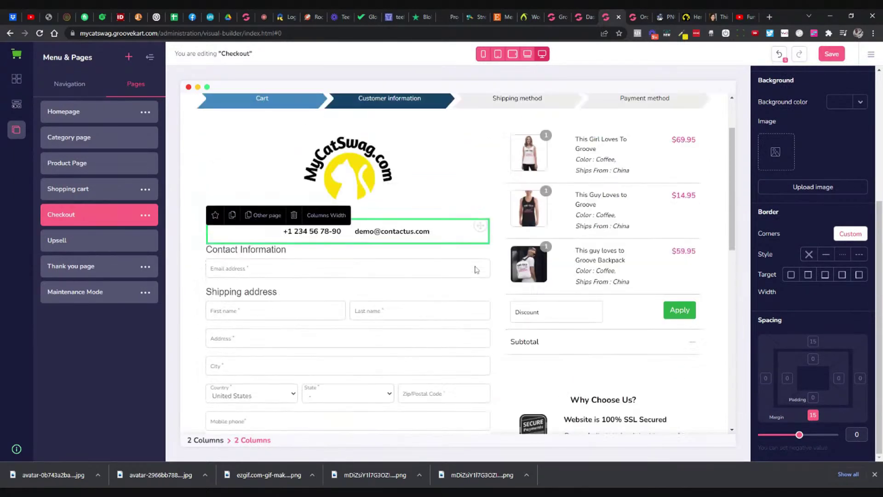
scroll(476, 269, "up", 2)
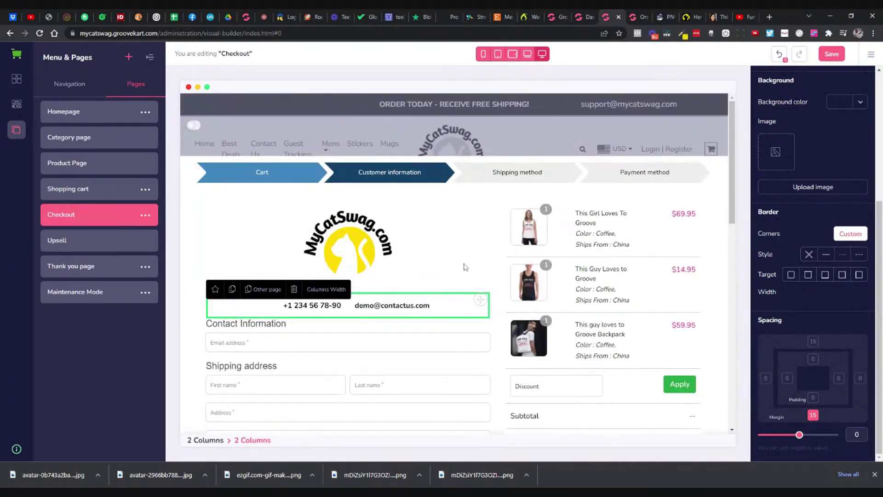
scroll(466, 267, "down", 5)
Step: Add a Video element above 'Why Choose Us?' in the order summary column
left_click(607, 265)
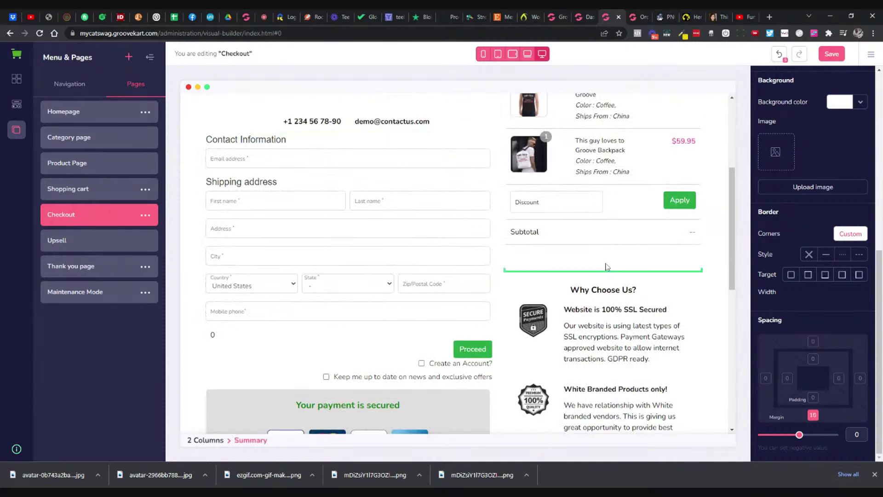
left_click(17, 104)
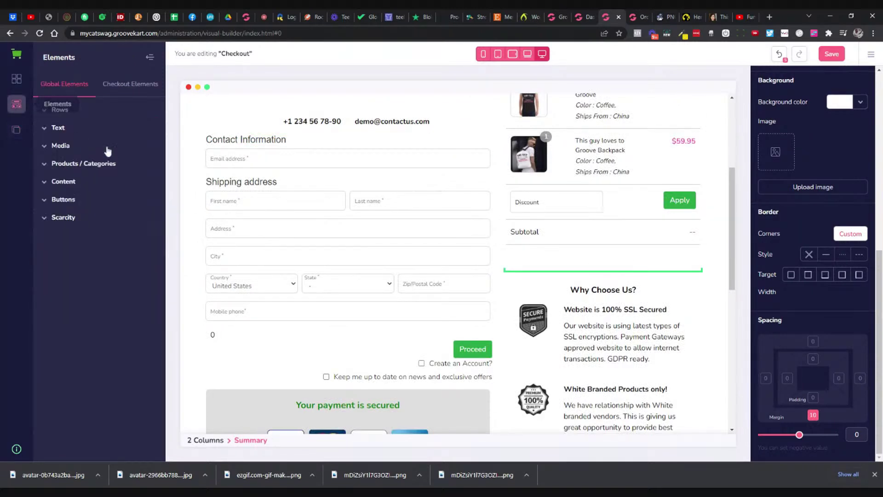
left_click(68, 147)
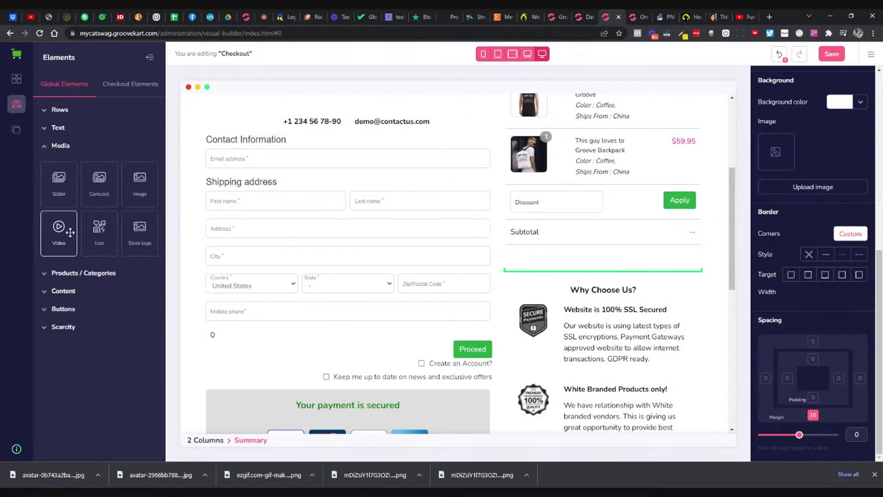
left_click_drag(67, 239, 603, 288)
scroll(611, 283, "down", 1)
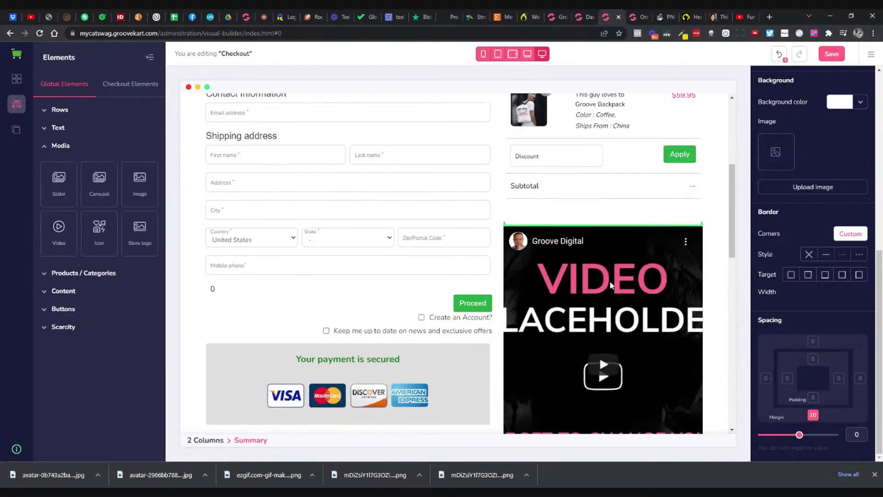
scroll(837, 188, "up", 5)
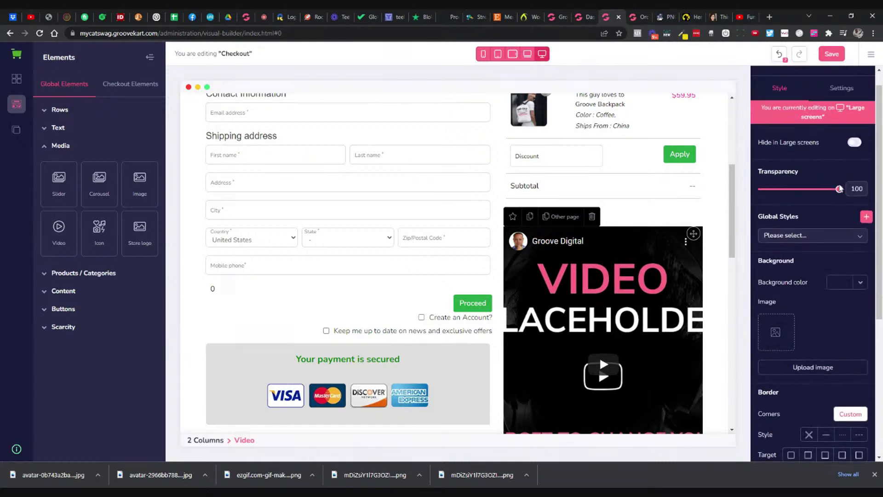
Step: Size the video 200 by 200, paste the Funny Cats YouTube link as its source, and save
left_click(841, 108)
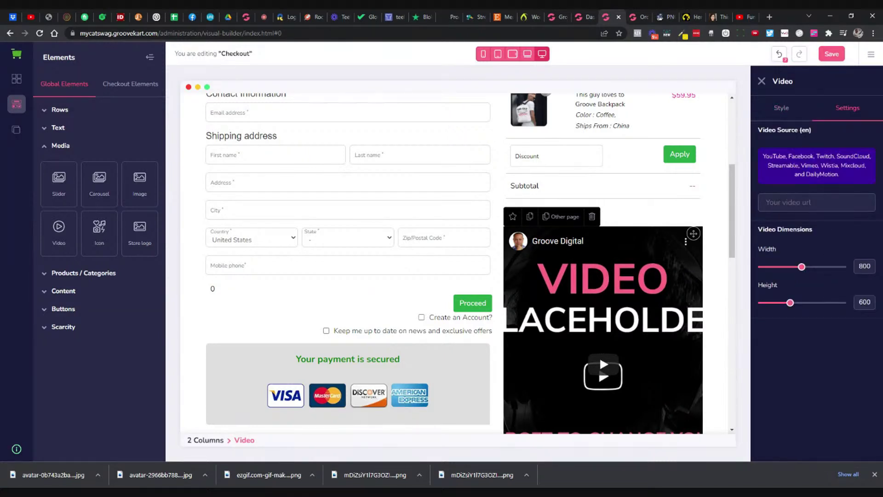
left_click_drag(858, 267, 871, 267)
type("200")
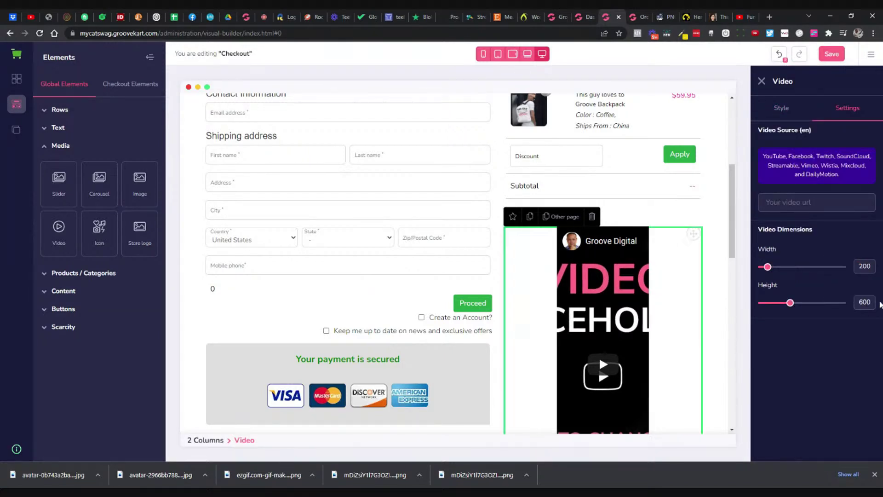
double_click(864, 302)
type("200")
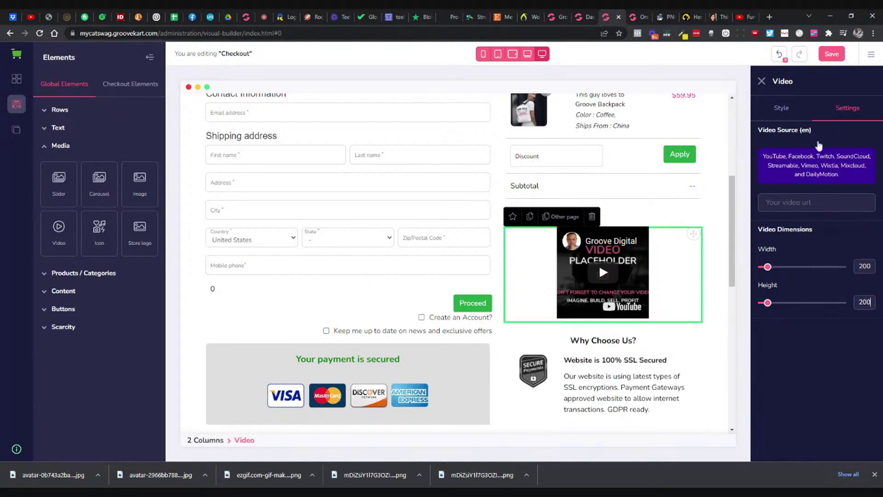
left_click(818, 201)
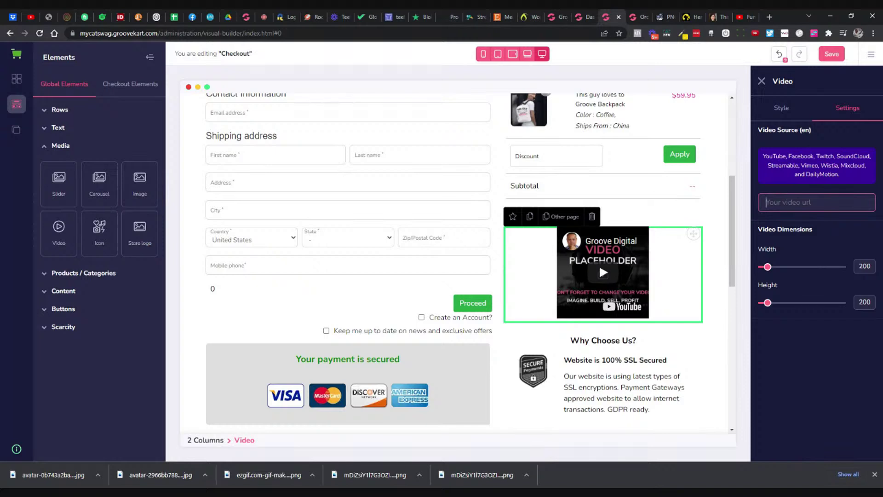
type("https://youtu.be/NsUWXo8M7UA")
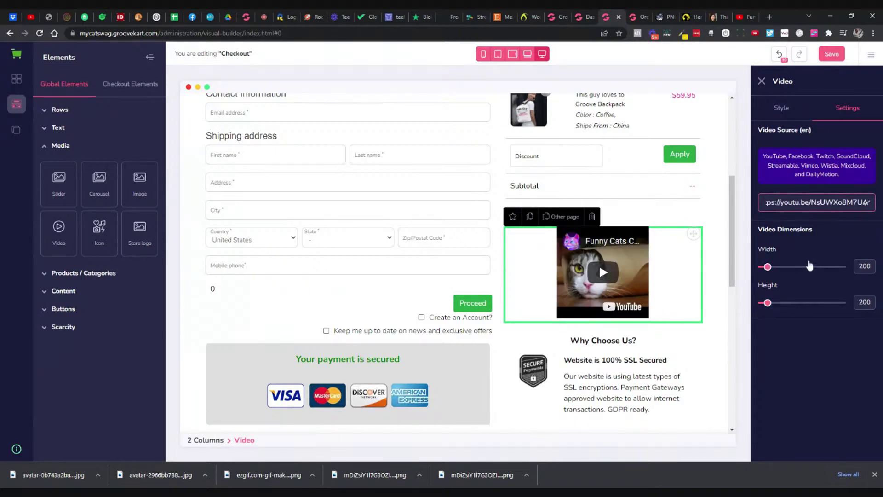
left_click(824, 60)
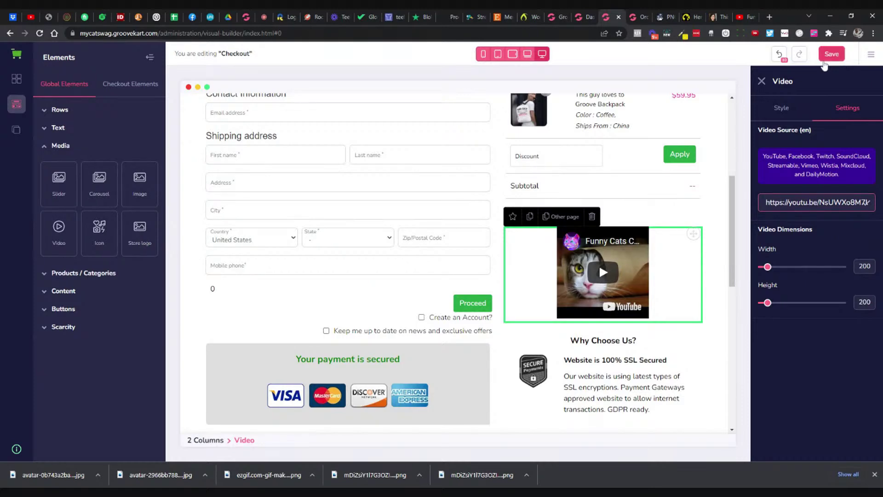
left_click(690, 17)
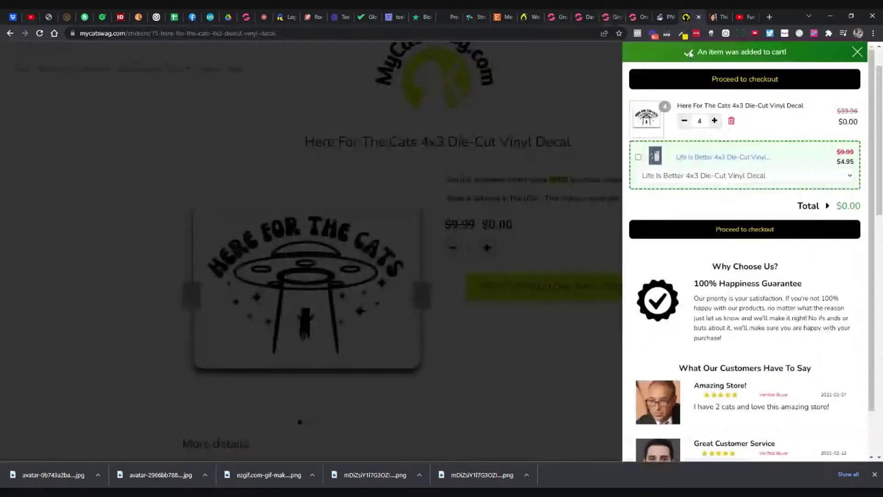
Step: Proceed from the cart to the live checkout, play and pause the Funny Cats video, and return to the builder
left_click(706, 229)
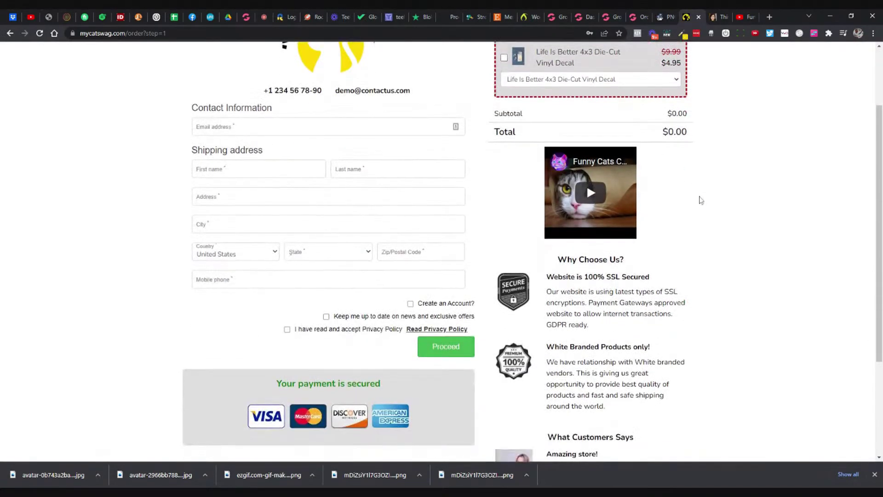
left_click(590, 284)
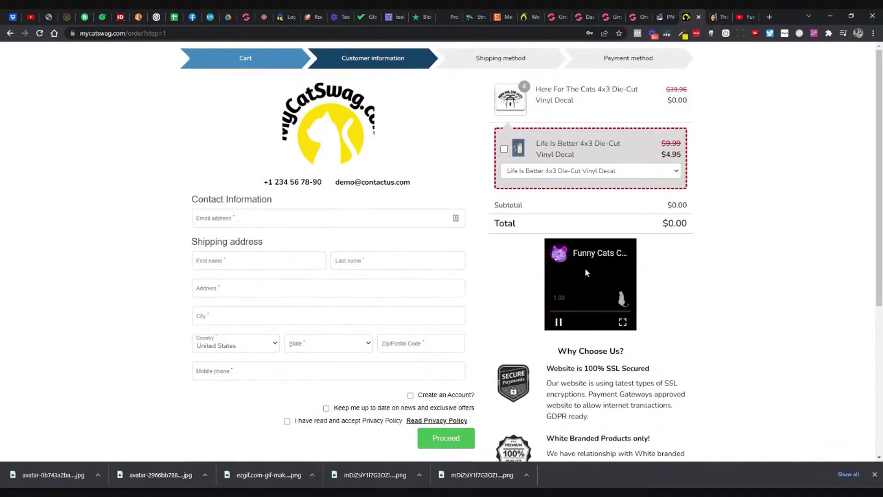
left_click(559, 322)
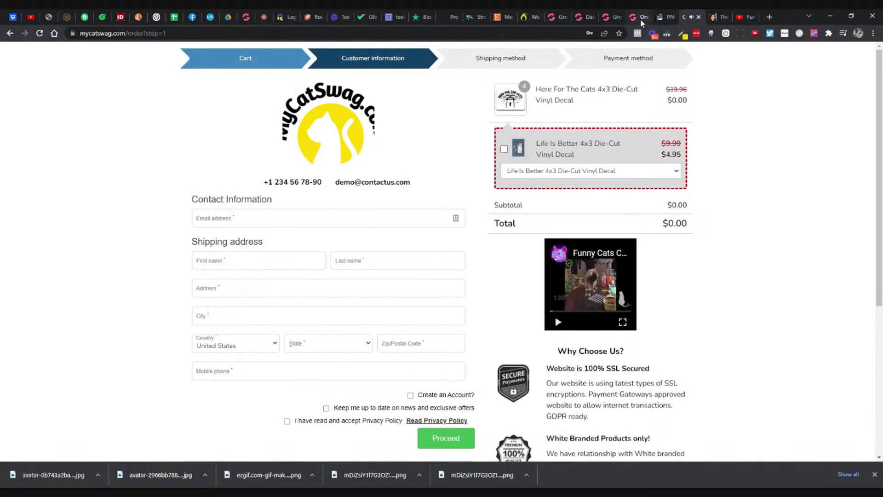
left_click(640, 19)
left_click(615, 19)
Step: Set the checkout video's width to 350, save, and check it on the live checkout
scroll(651, 221, "down", 4)
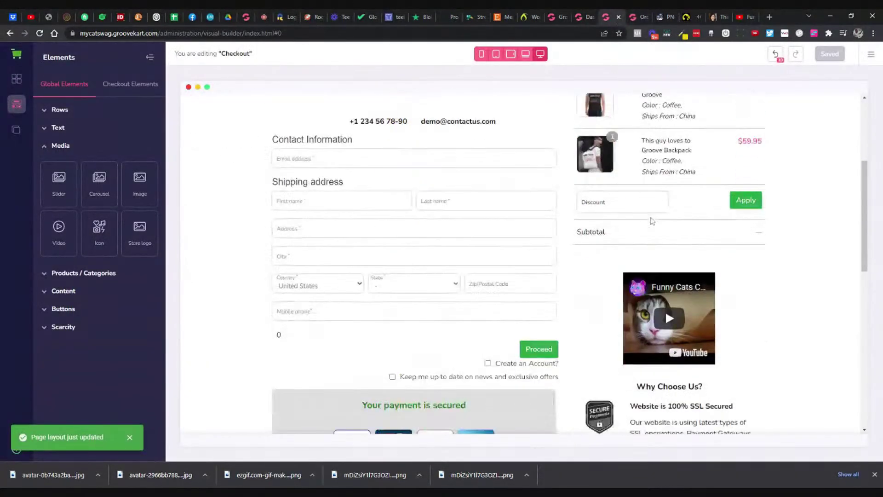
left_click(599, 310)
left_click(849, 110)
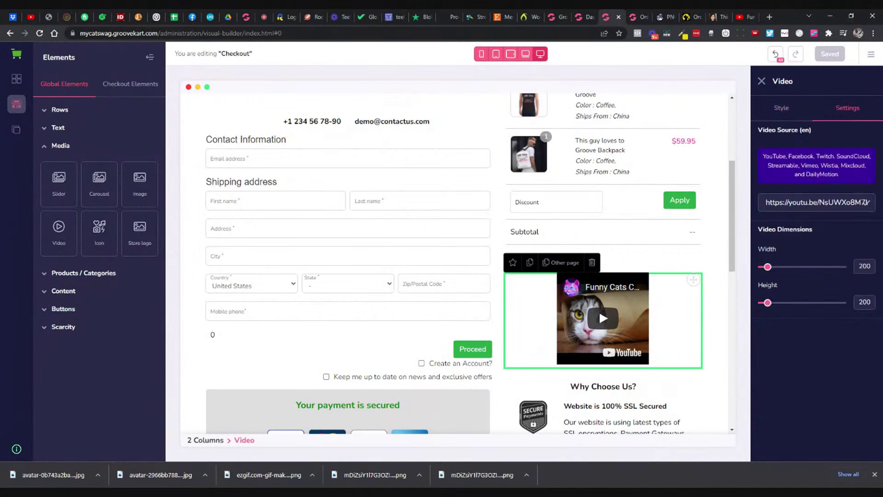
double_click(862, 266)
type("350")
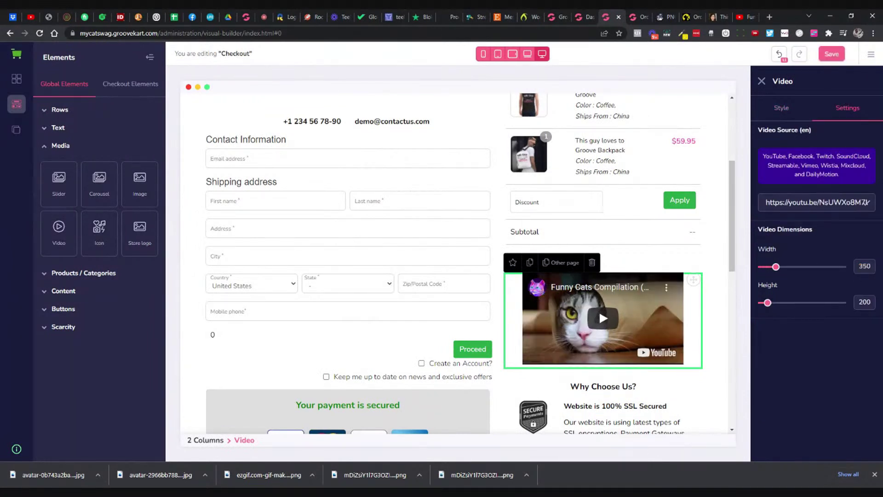
left_click(835, 55)
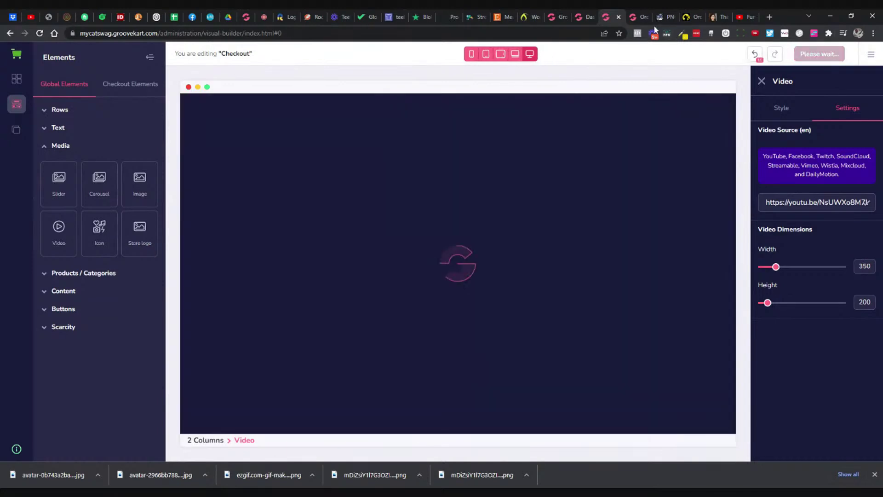
left_click(686, 18)
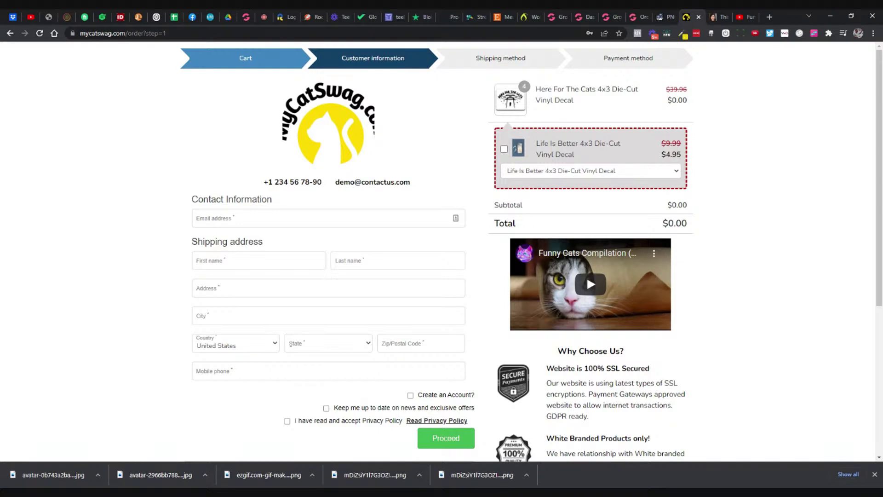
scroll(747, 187, "down", 2)
scroll(747, 187, "up", 2)
Step: Try the logo's crop, stretch and keep-proportions sizing, shrink its width to 129, and save
left_click(614, 16)
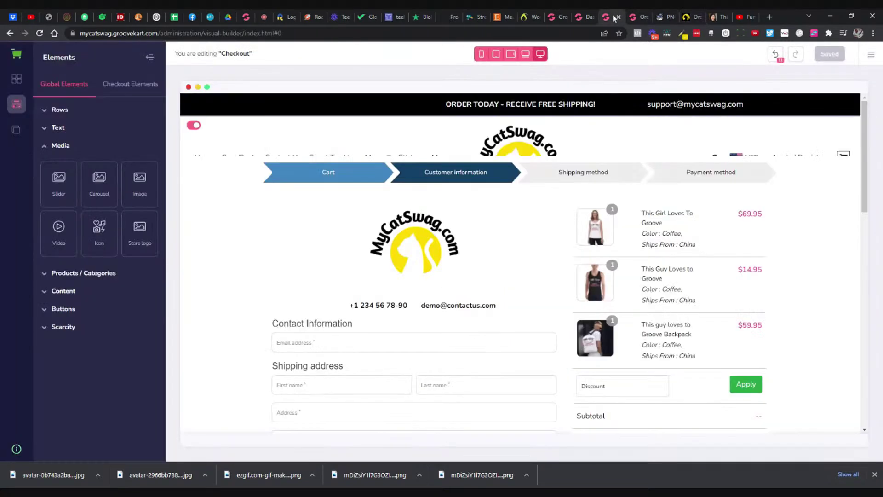
scroll(499, 173, "down", 1)
left_click(440, 193)
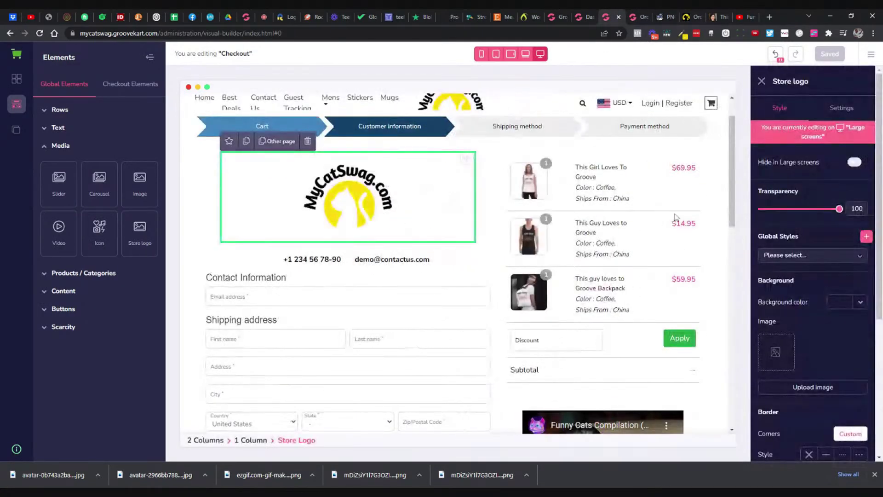
left_click(834, 116)
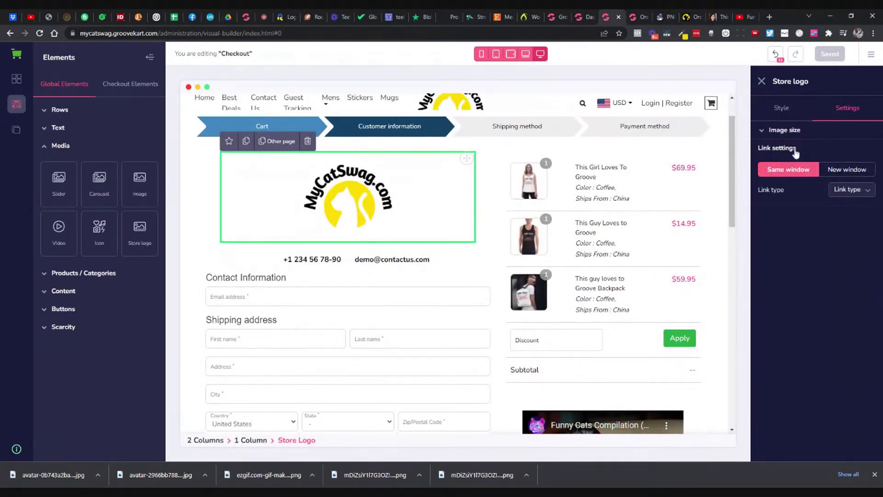
left_click(795, 134)
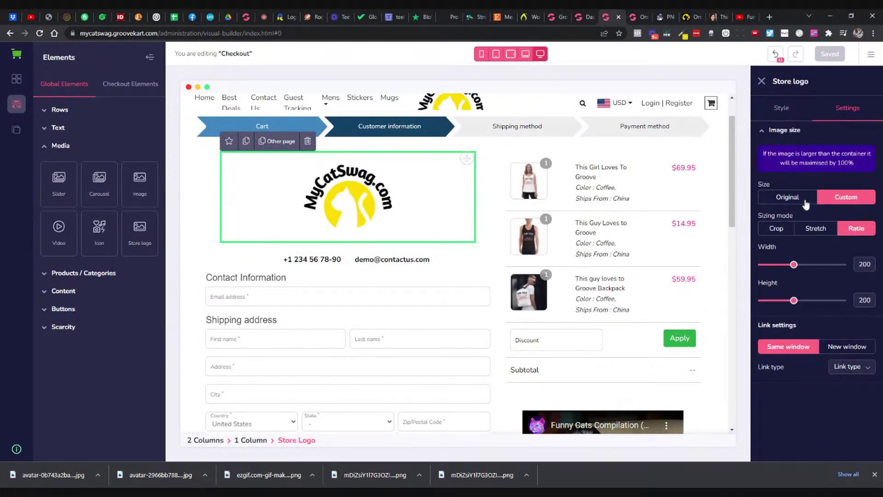
left_click(785, 232)
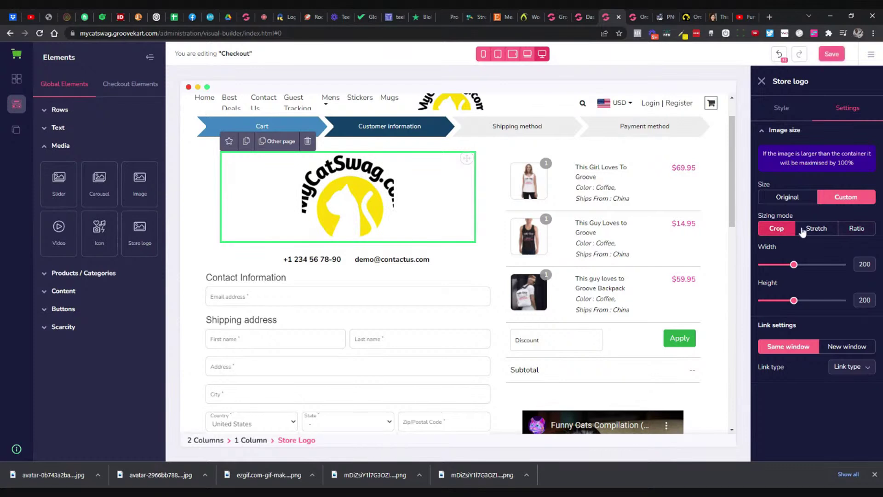
left_click(803, 231)
left_click(849, 230)
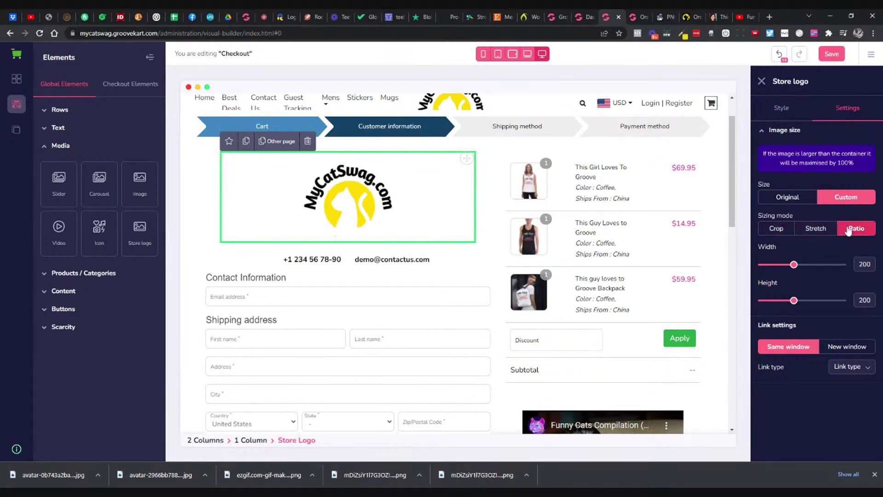
mouse_move(794, 302)
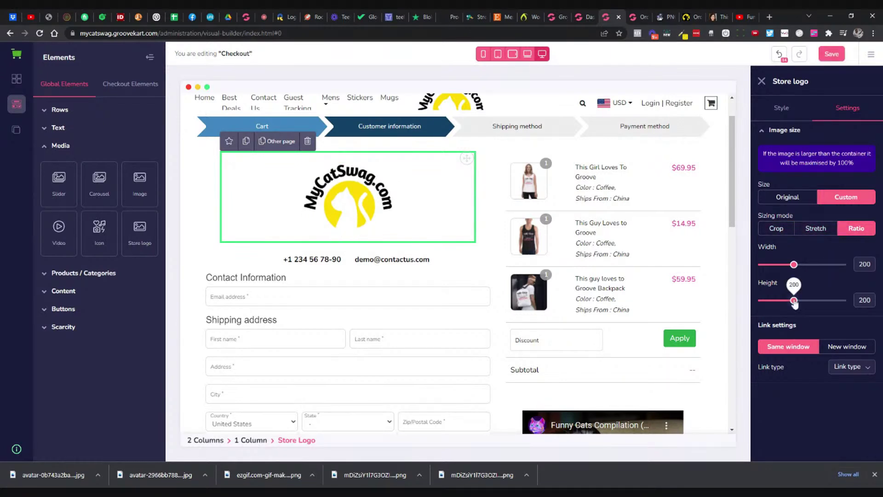
left_click_drag(794, 265, 782, 266)
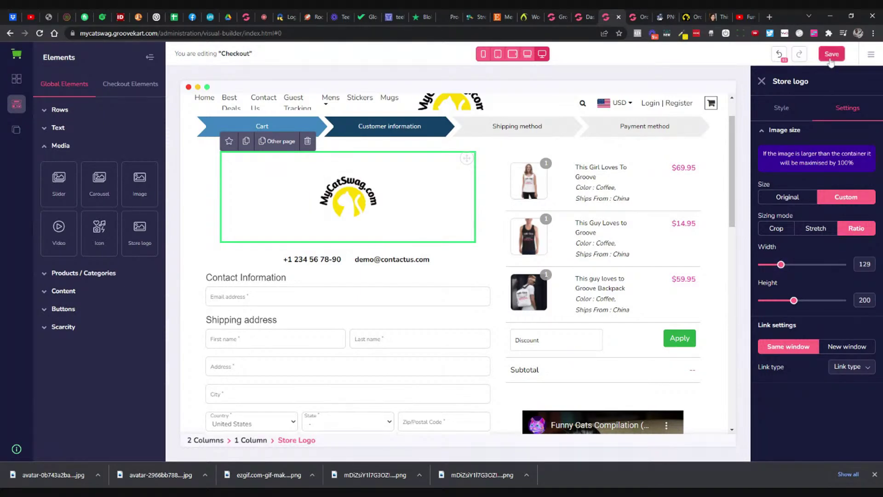
left_click(831, 55)
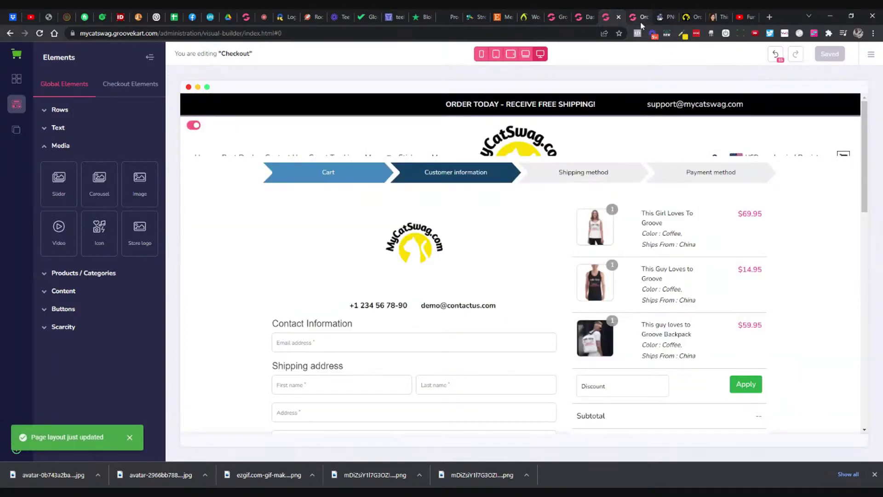
Step: Compare the GrooveGear and mycatswag live checkouts, then return to the checkout builder
left_click(641, 18)
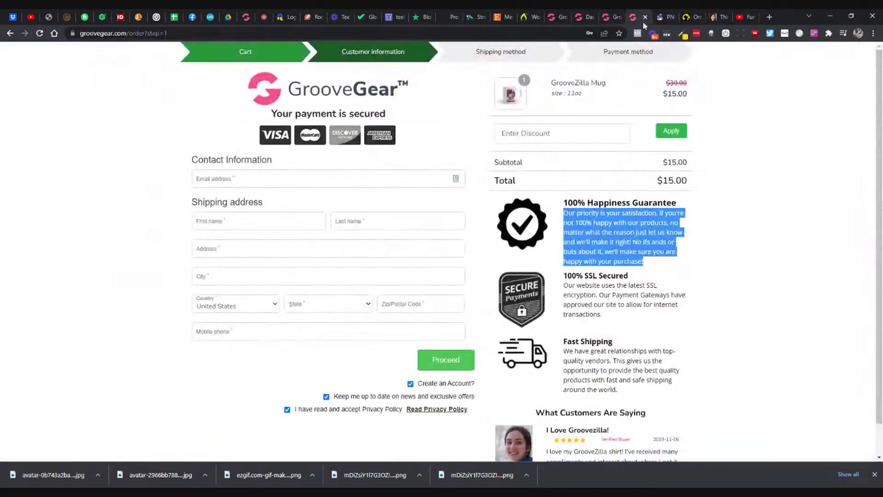
left_click(681, 18)
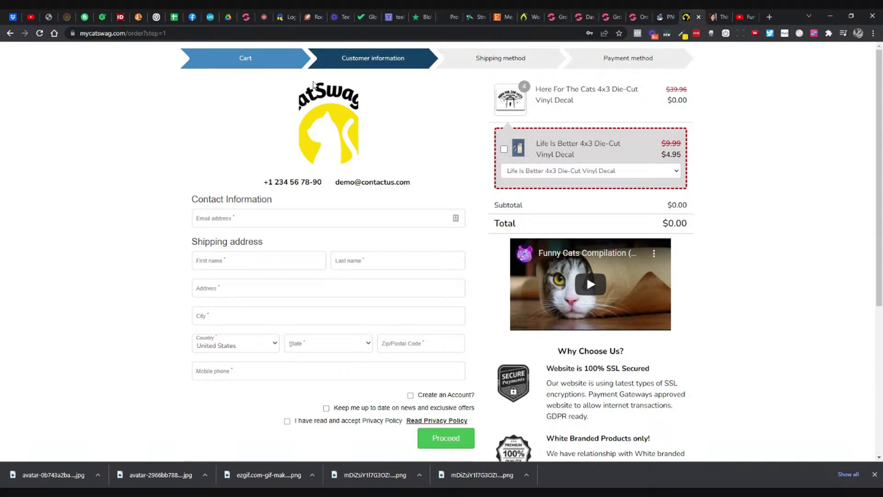
left_click(585, 17)
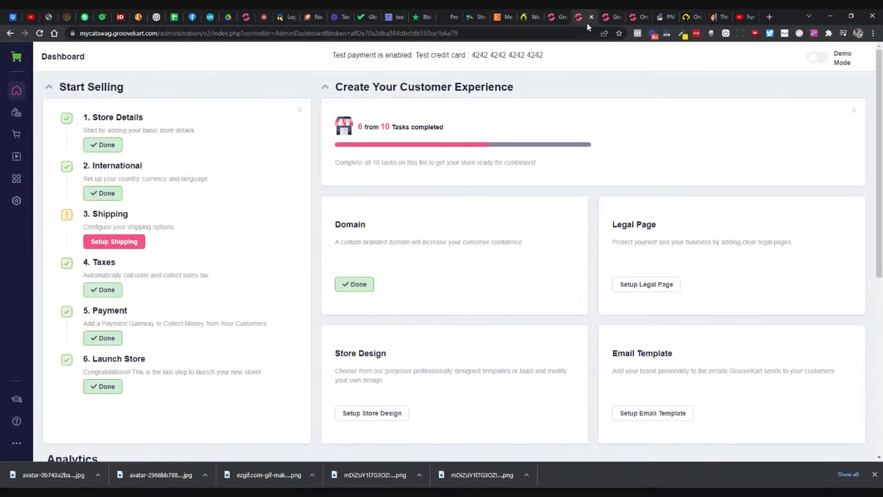
left_click(611, 17)
Step: Reset the logo size, set a custom height of 129, save, and reload the live checkout
left_click(427, 258)
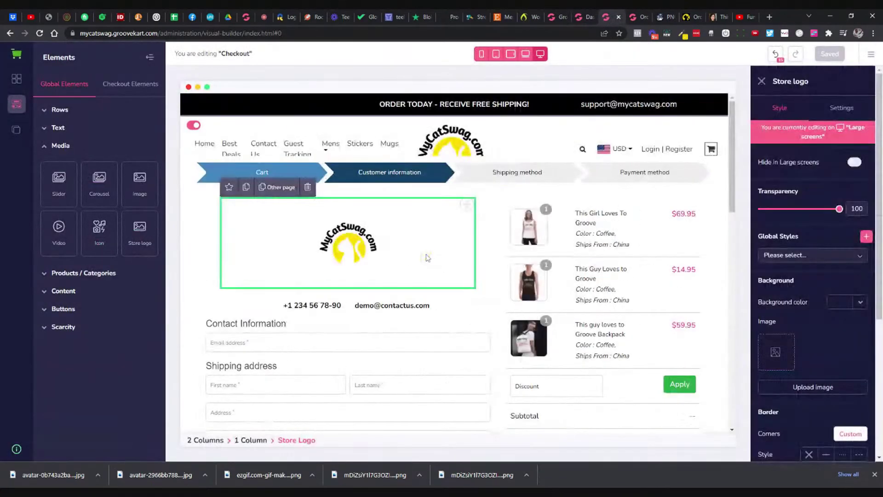
left_click(837, 110)
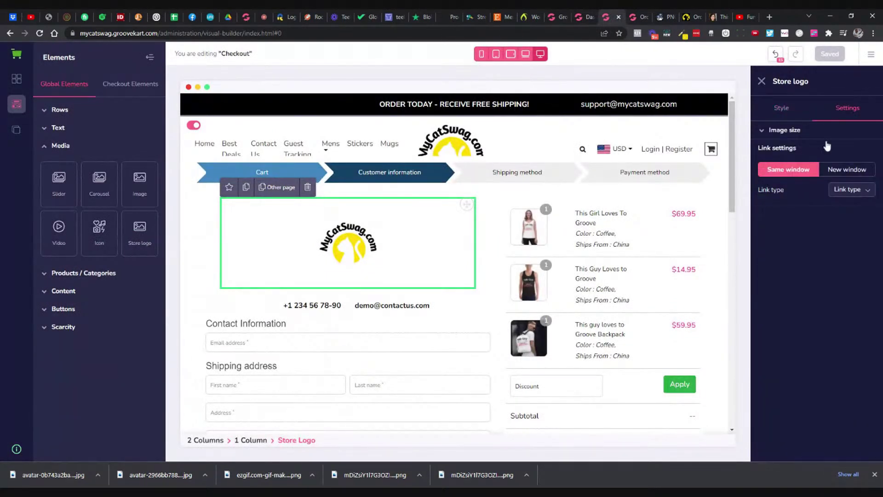
left_click(792, 138)
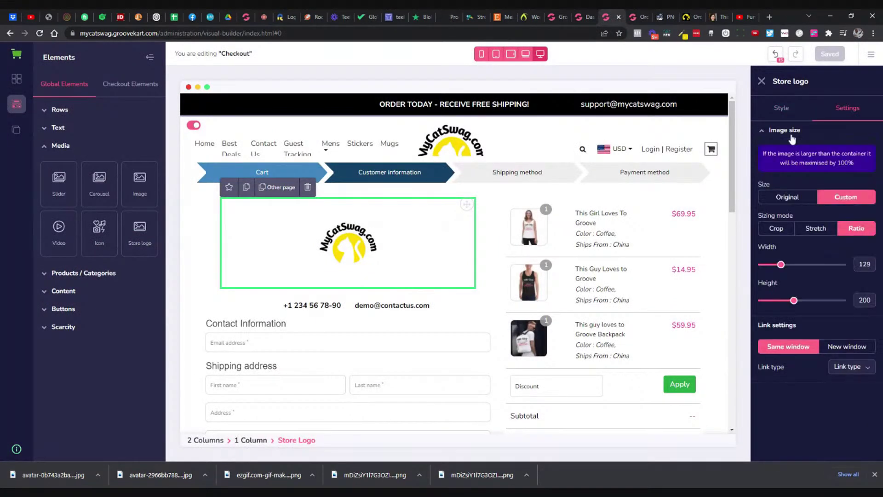
left_click(788, 197)
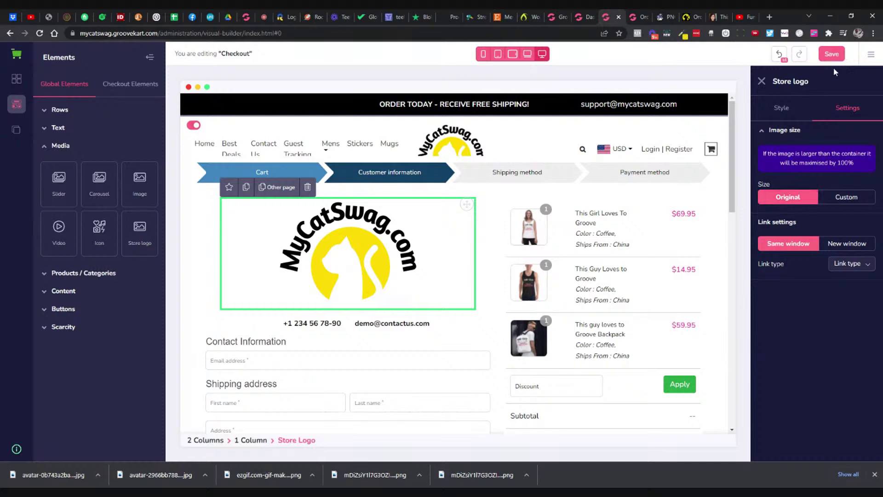
left_click(836, 194)
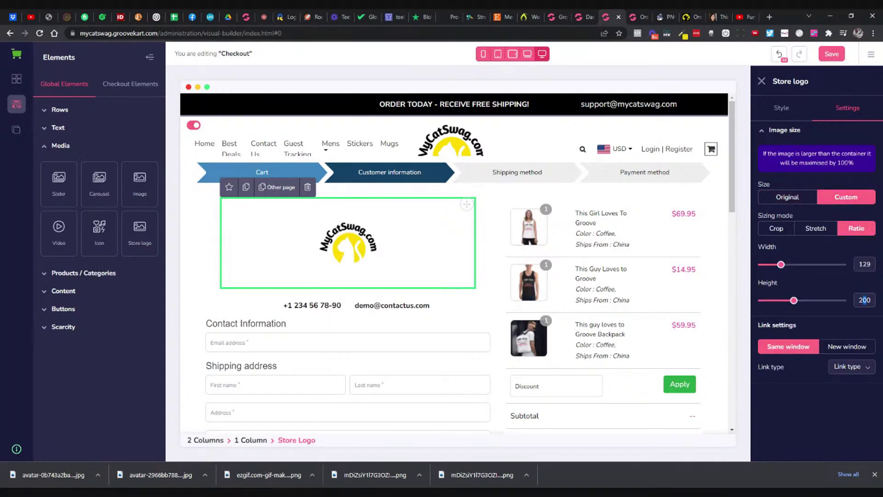
double_click(863, 300)
type("129")
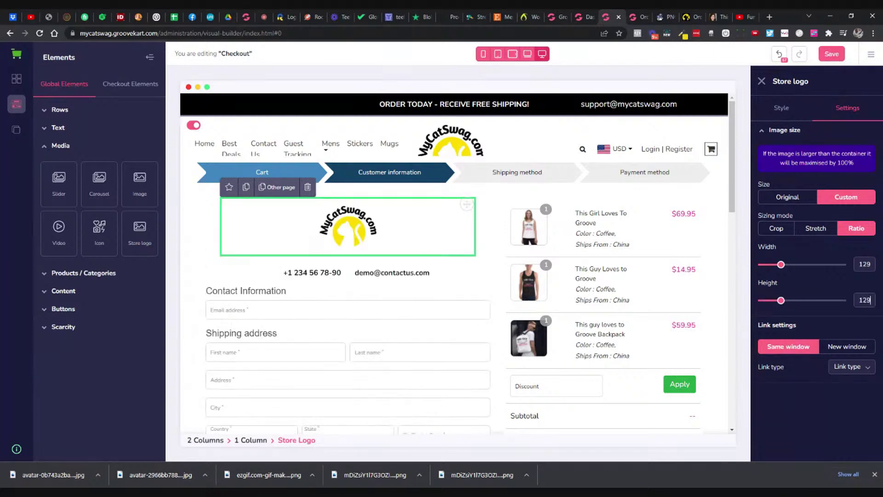
left_click(830, 60)
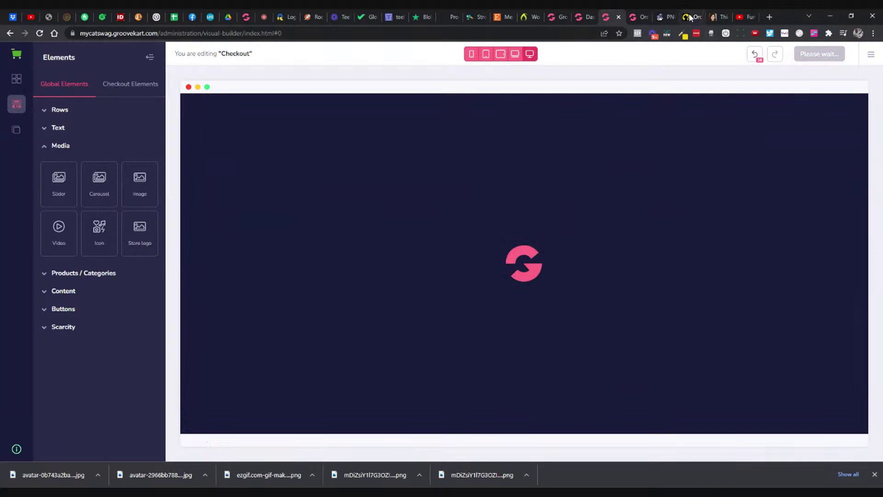
left_click(690, 17)
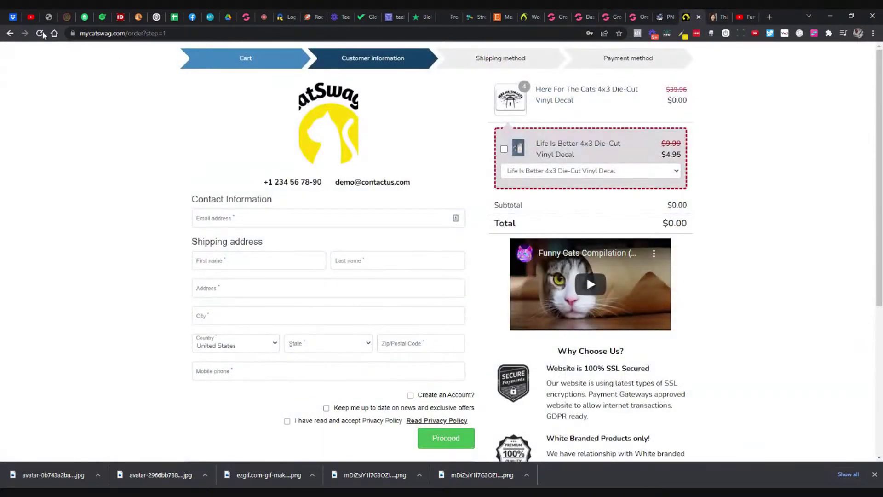
key("F5")
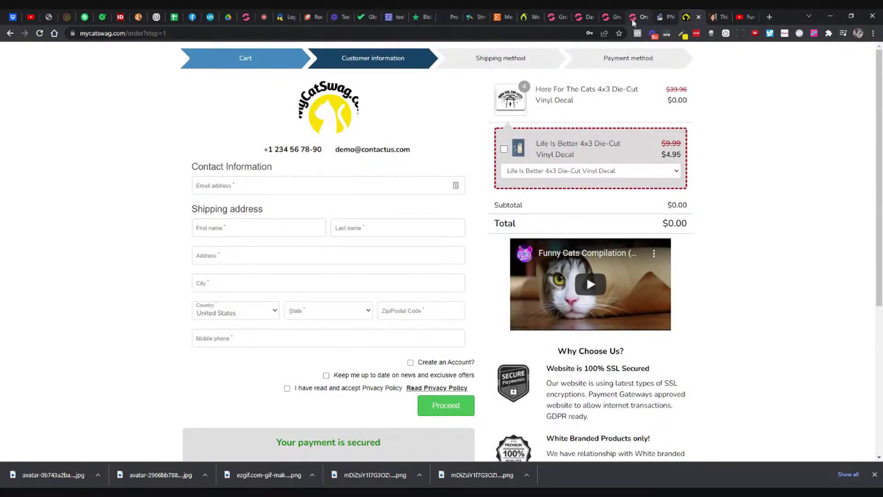
left_click(608, 23)
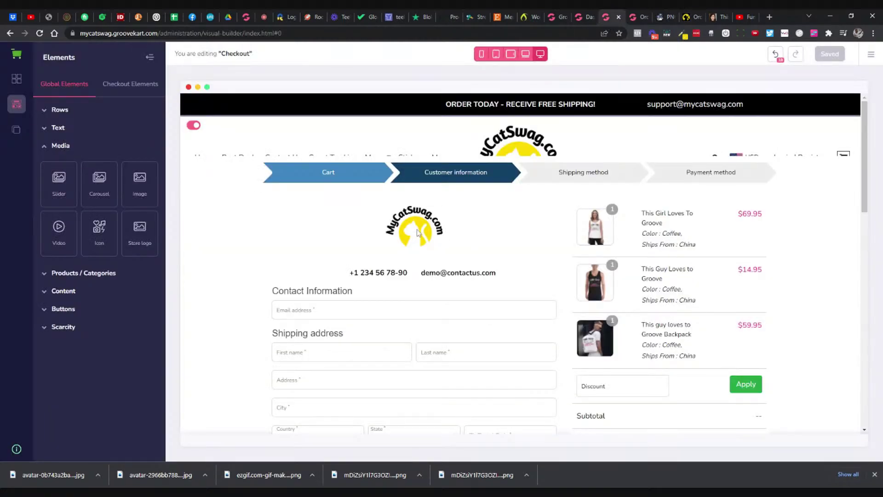
Step: Delete the store logo block from the checkout and save the layout
left_click(415, 230)
left_click(313, 189)
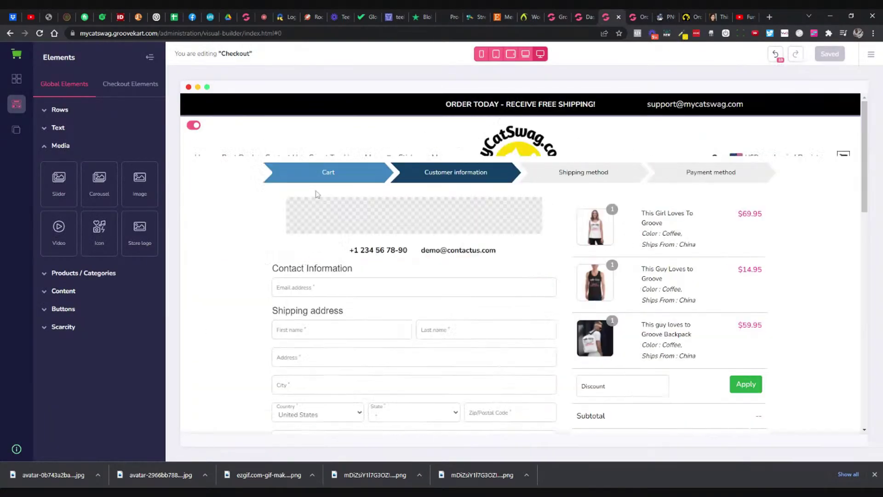
left_click(509, 201)
left_click(830, 54)
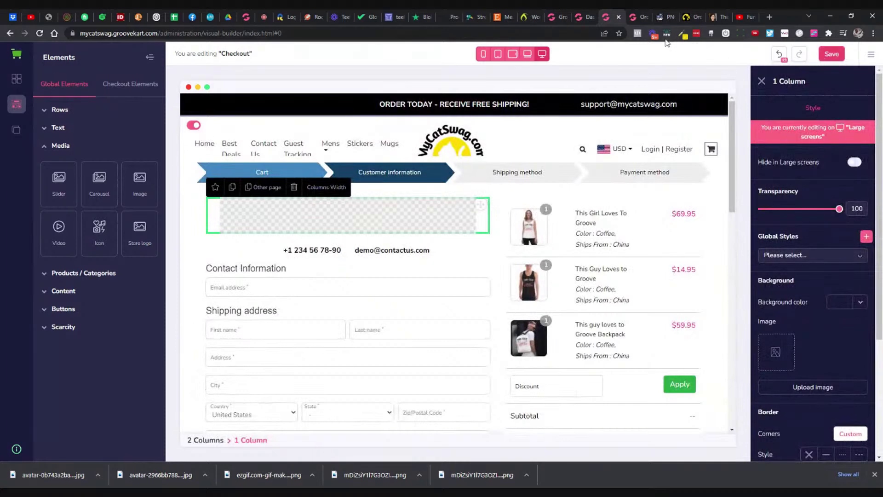
Step: Reload the live checkout to confirm the logo is gone, comparing it with the GrooveGear checkout
left_click(690, 17)
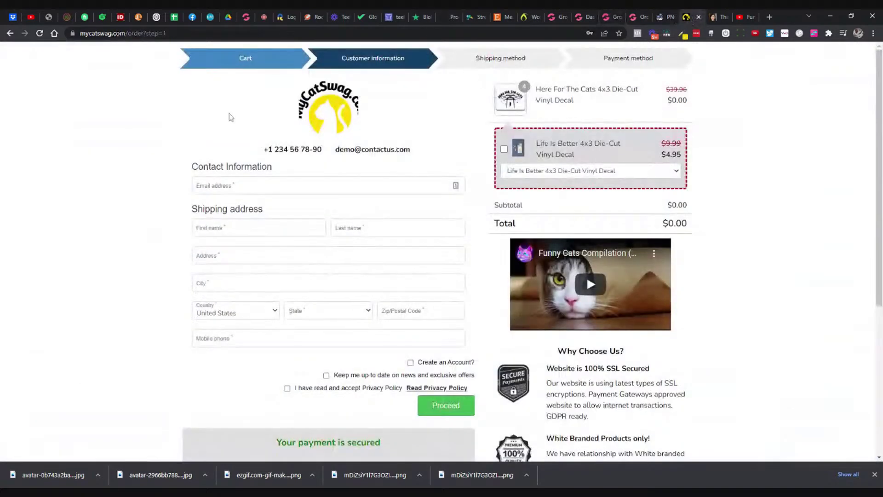
left_click(40, 33)
left_click(609, 17)
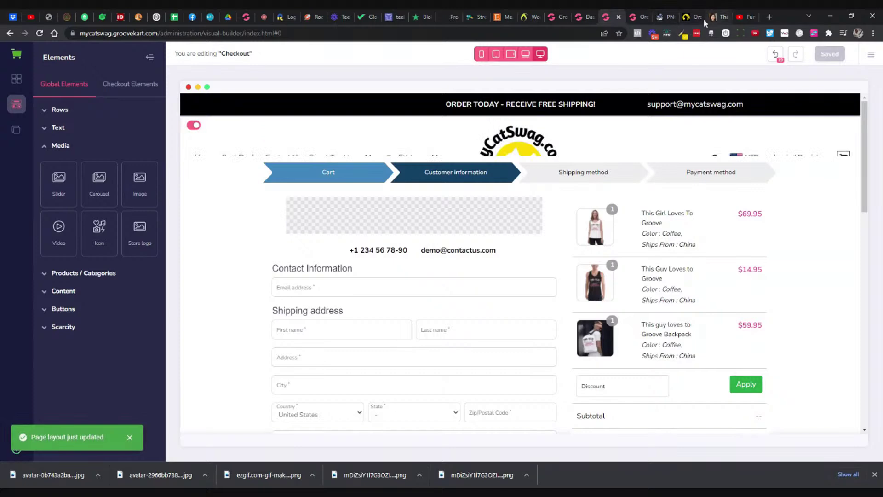
left_click(704, 19)
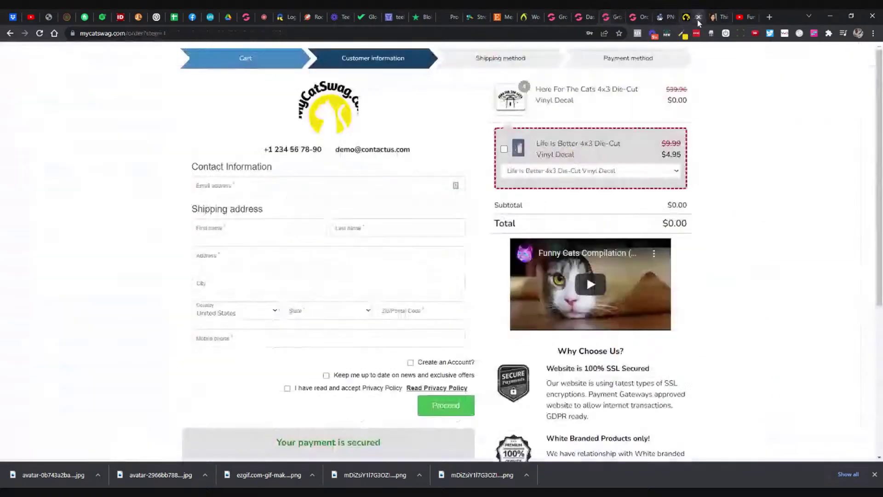
left_click(38, 34)
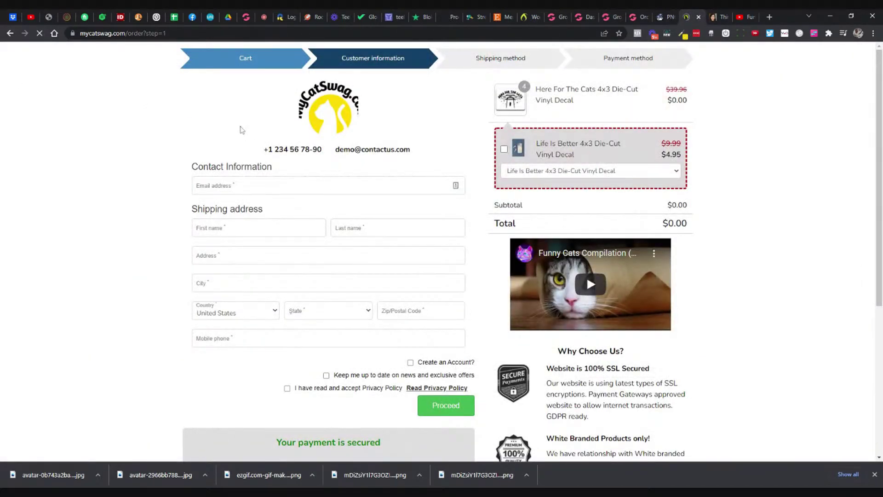
scroll(170, 188, "down", 2)
scroll(170, 188, "up", 1)
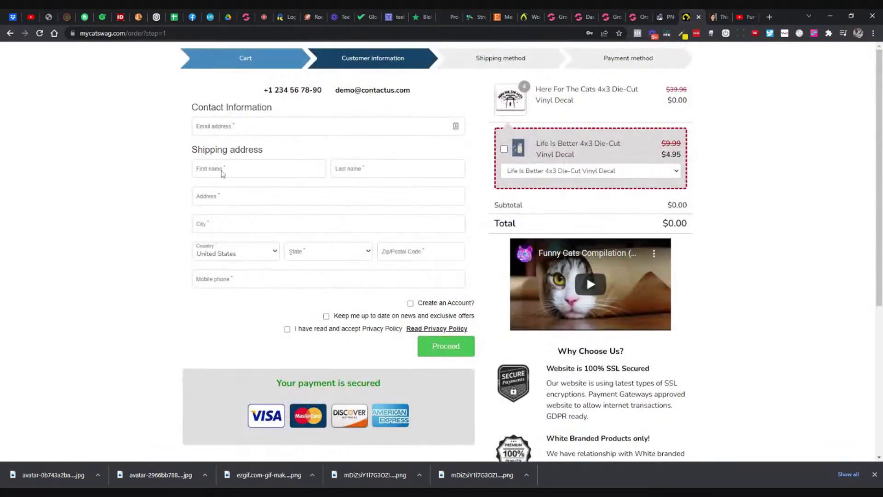
scroll(187, 175, "down", 2)
scroll(187, 176, "up", 2)
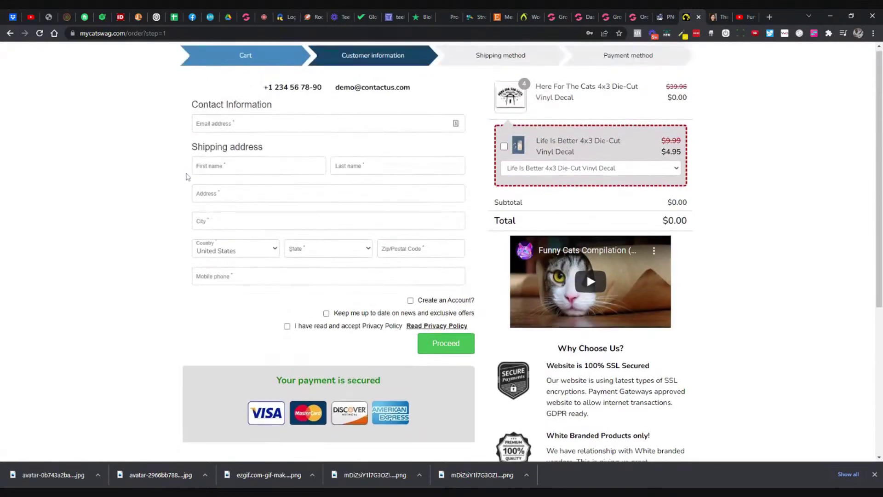
left_click(631, 19)
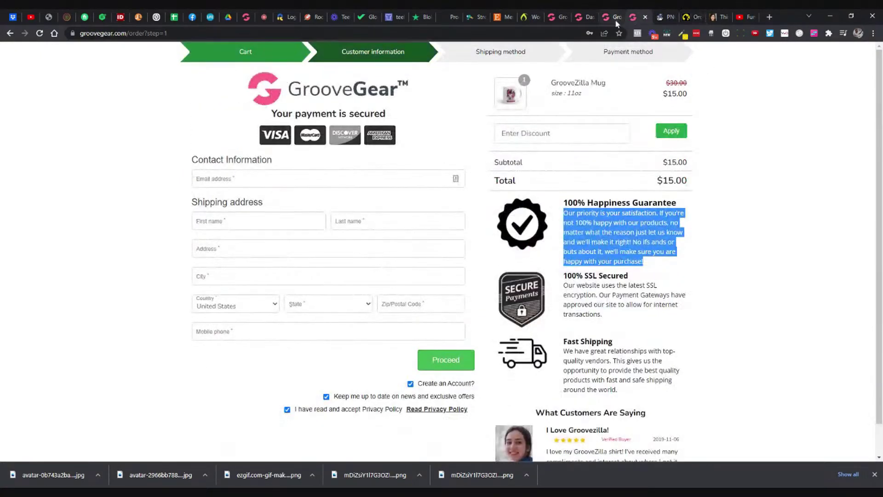
left_click(615, 19)
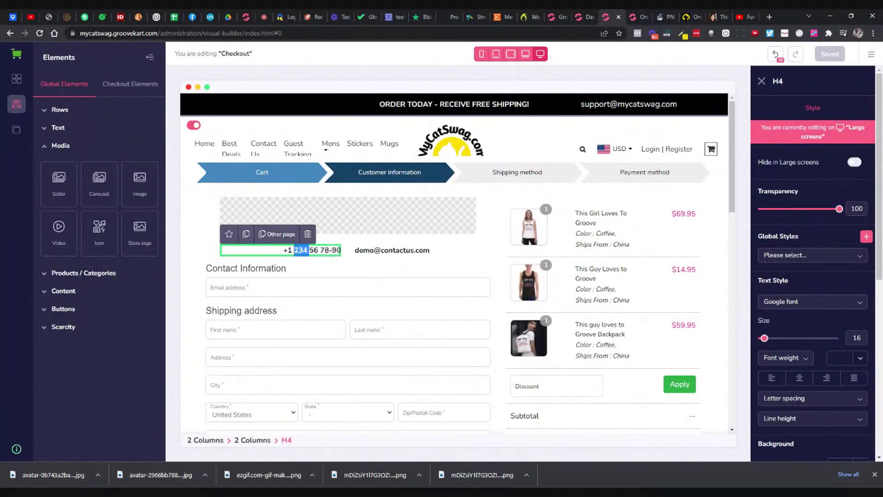
Step: Replace the phone number text with 'Contact Support'
triple_click(331, 249)
type("C")
key("BackSpace")
type("Support")
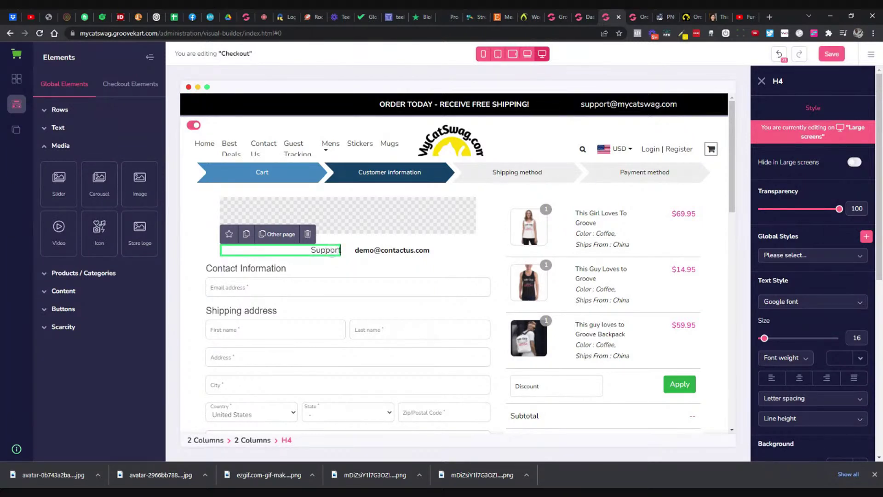
type("ntact")
key("ctrl+a")
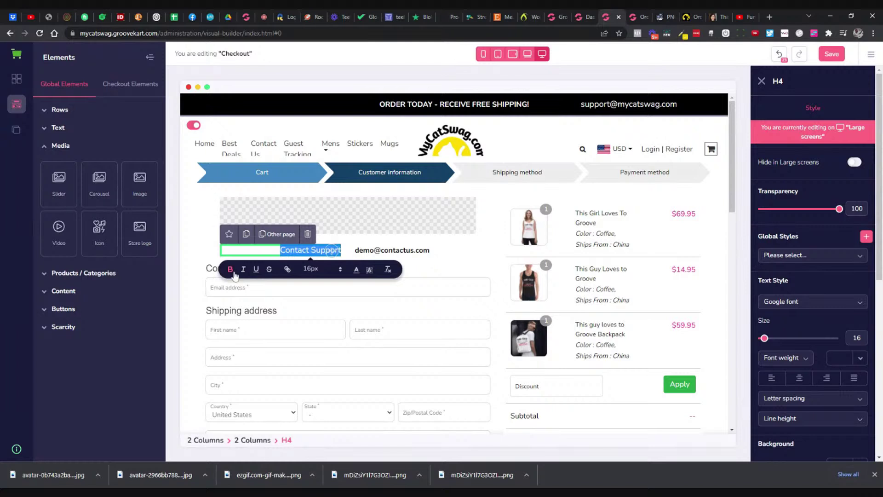
Step: Adjust the e-mail line's formatting, leaving the e-mail text bold
left_click(356, 271)
left_click(392, 250)
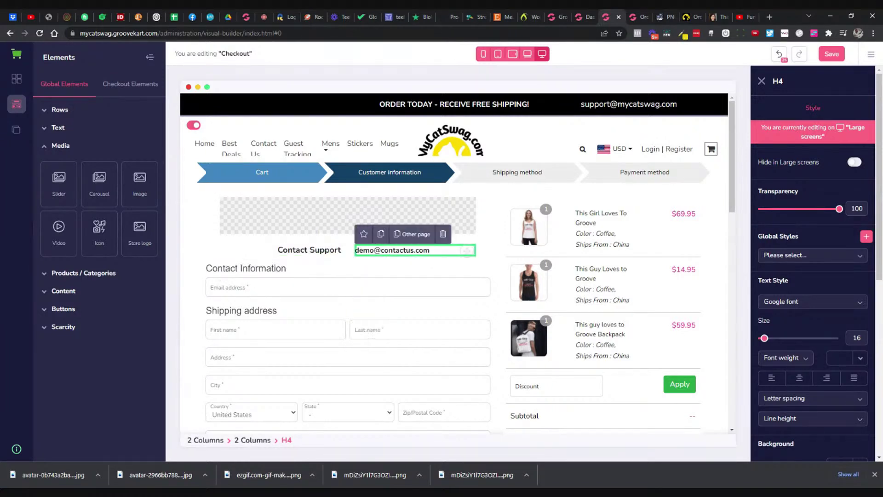
double_click(363, 250)
left_click(438, 270)
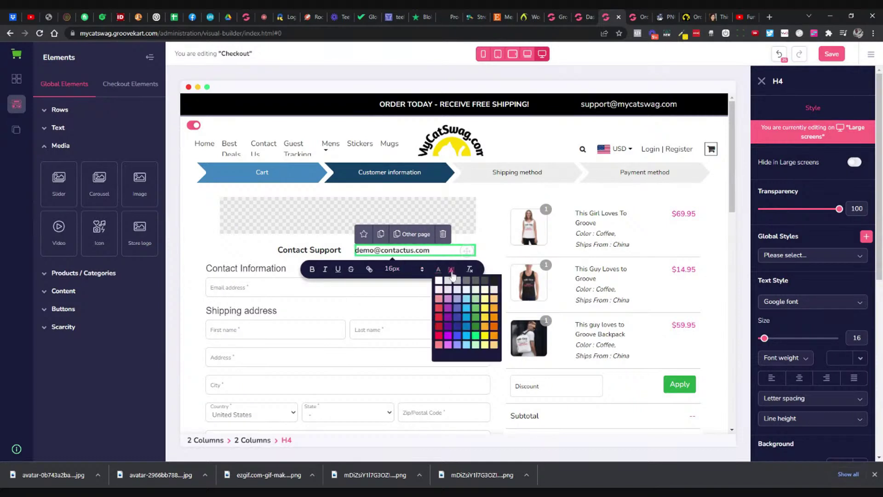
left_click_drag(355, 249, 430, 249)
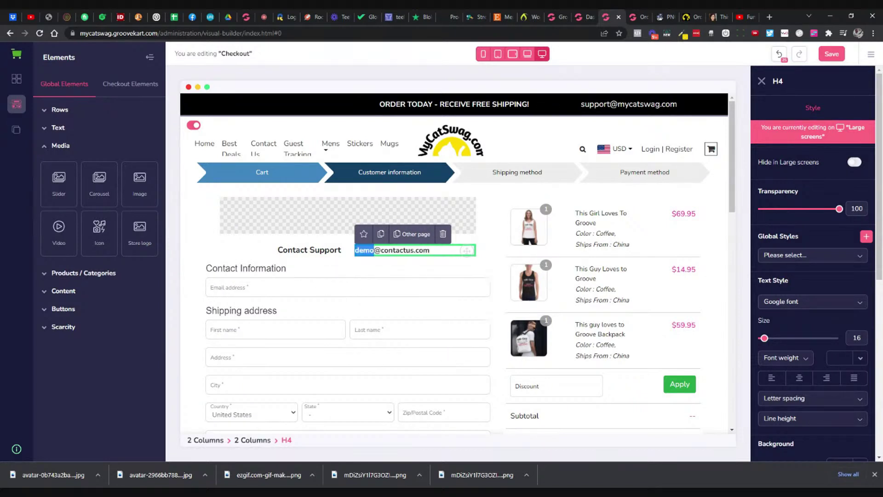
left_click(314, 270)
left_click(404, 250)
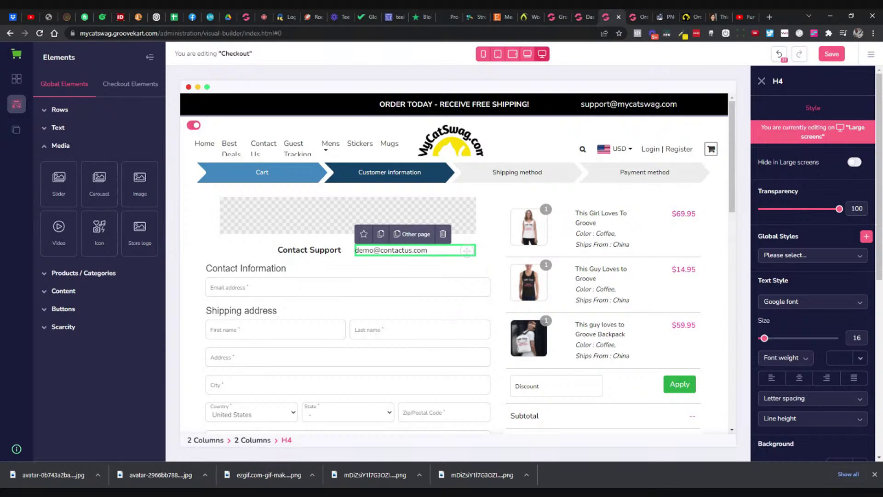
triple_click(404, 249)
left_click(314, 270)
Step: Change the e-mail line to the store's support address on the mycatswag.com domain
left_click(389, 249)
key("Delete")
key("Delete")
key("Delete")
key("Delete")
double_click(412, 249)
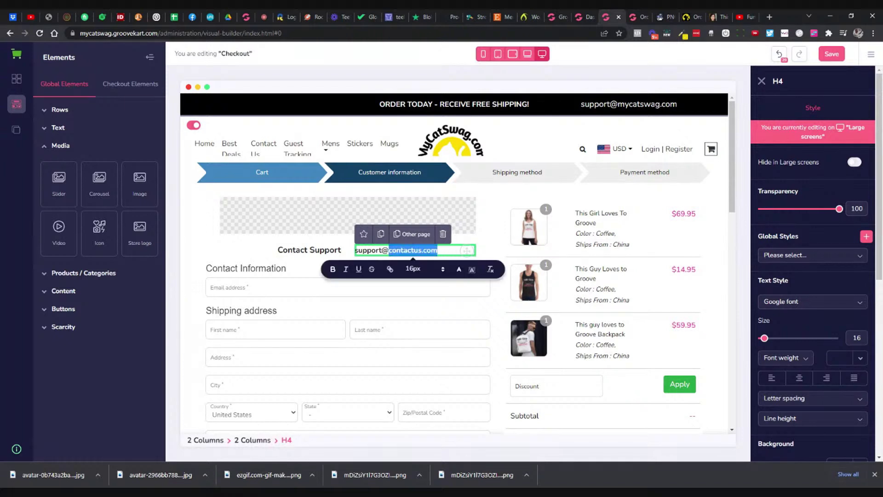
type("mycatswag")
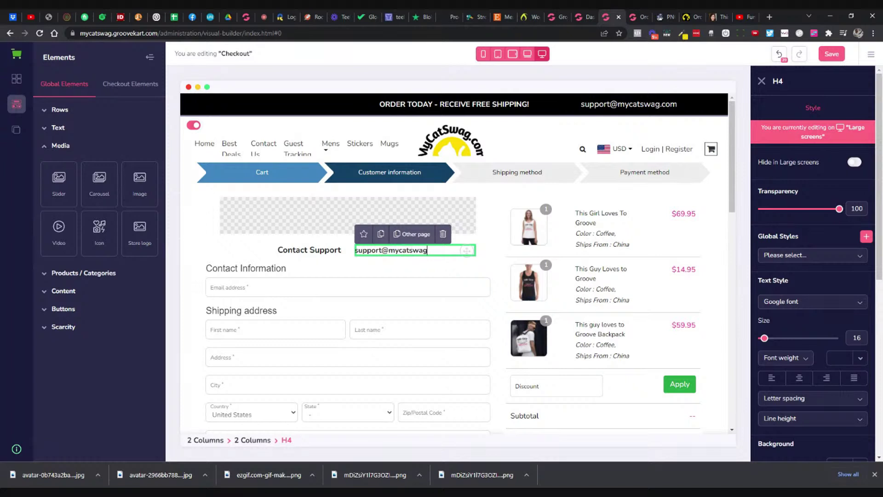
type(".com")
left_click(390, 265)
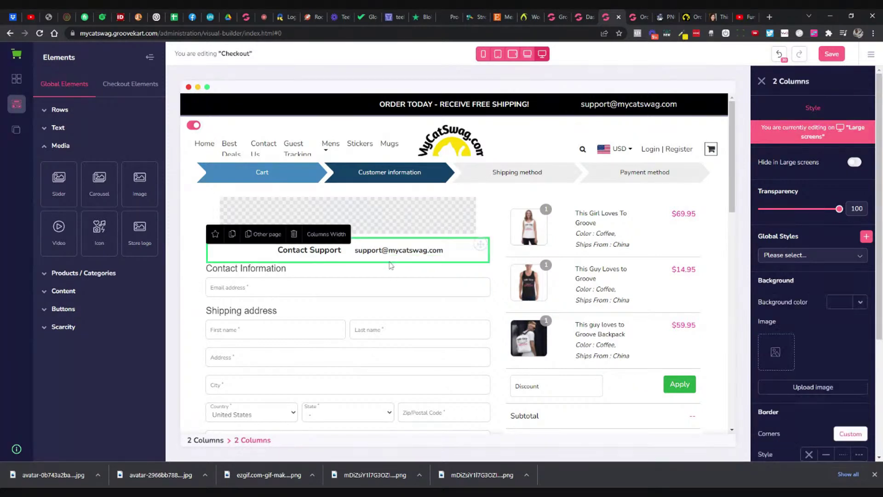
left_click(400, 250)
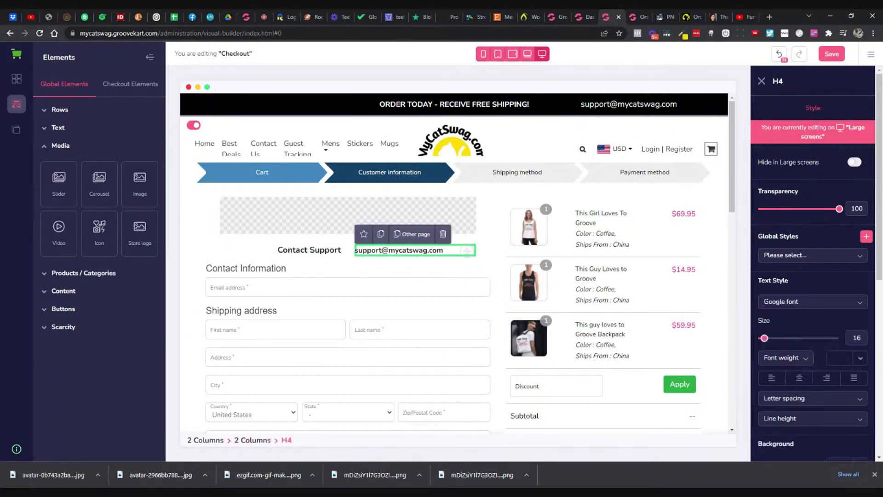
triple_click(371, 250)
Step: Make the Contact Support heading's font slightly smaller
left_click(341, 250)
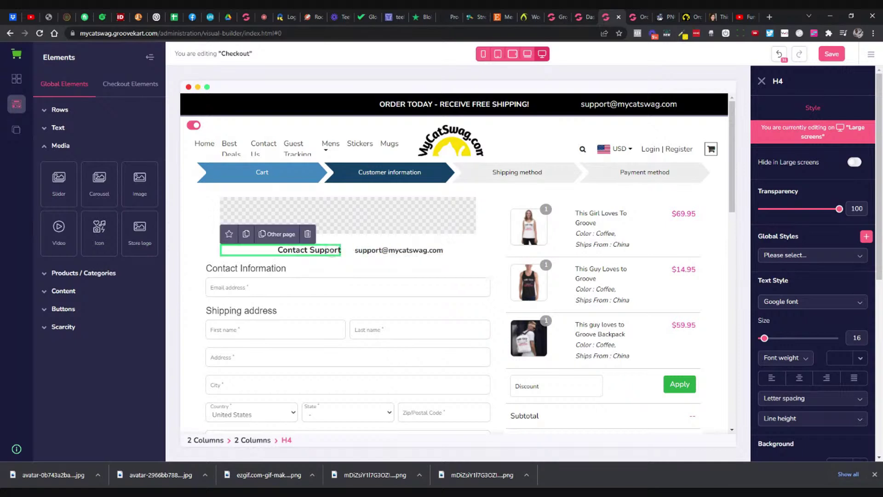
triple_click(321, 250)
left_click(307, 269)
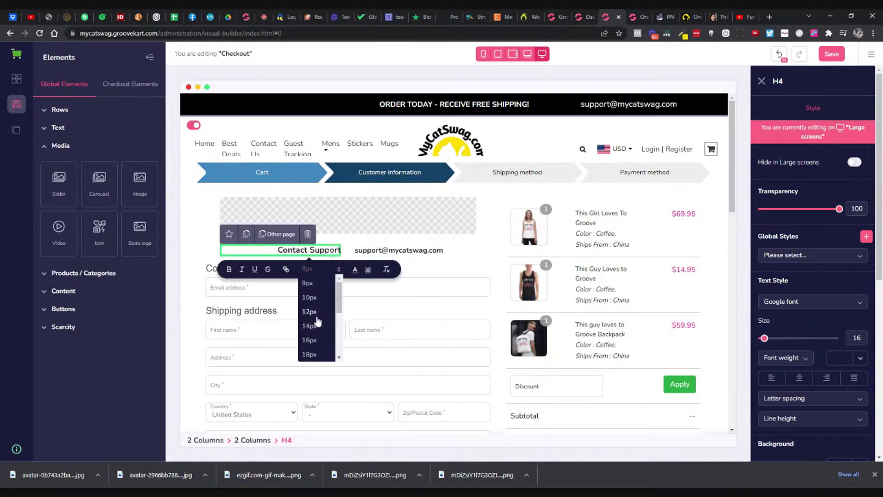
left_click(309, 340)
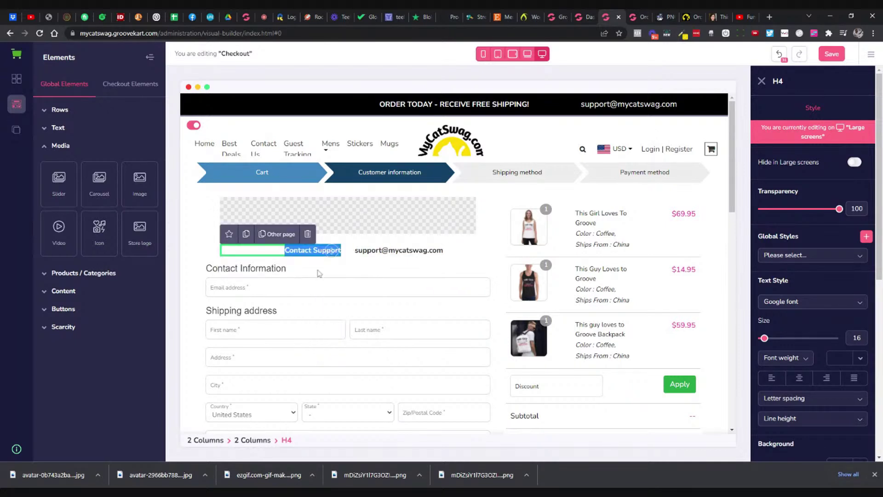
left_click(322, 266)
triple_click(331, 250)
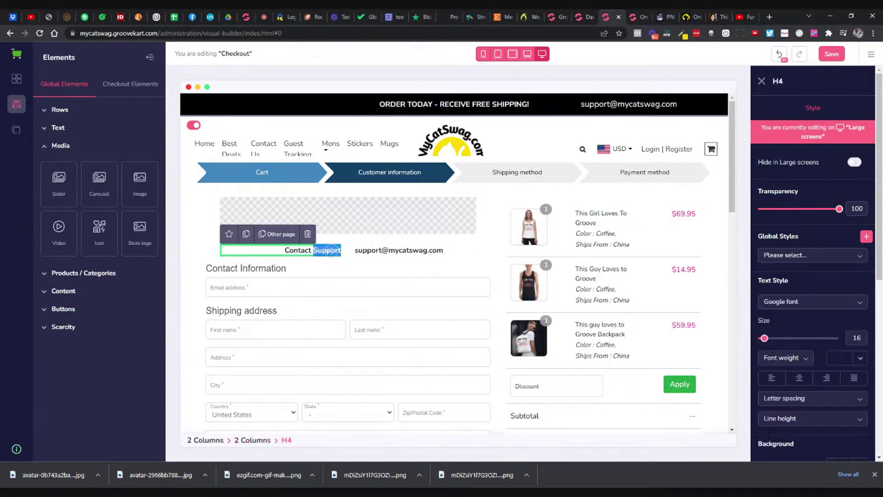
Step: Set both the e-mail text and Contact Support text to 18px
triple_click(398, 250)
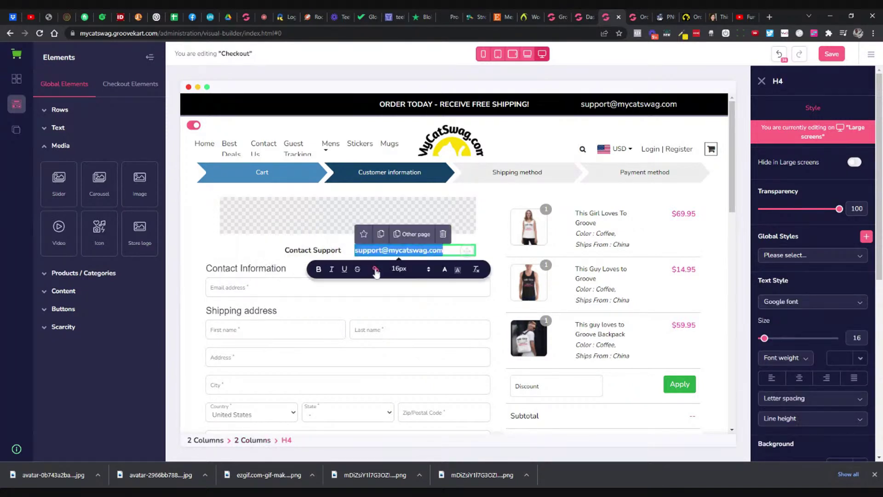
left_click(399, 268)
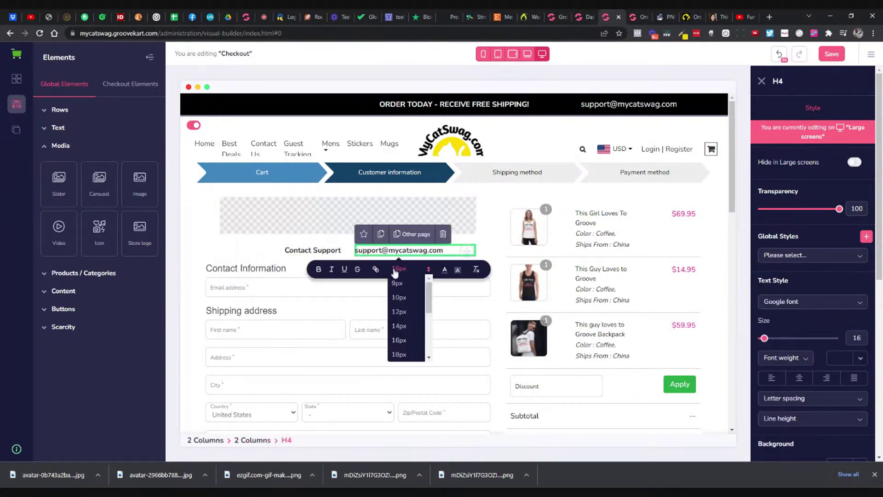
left_click(407, 354)
triple_click(313, 250)
left_click(317, 268)
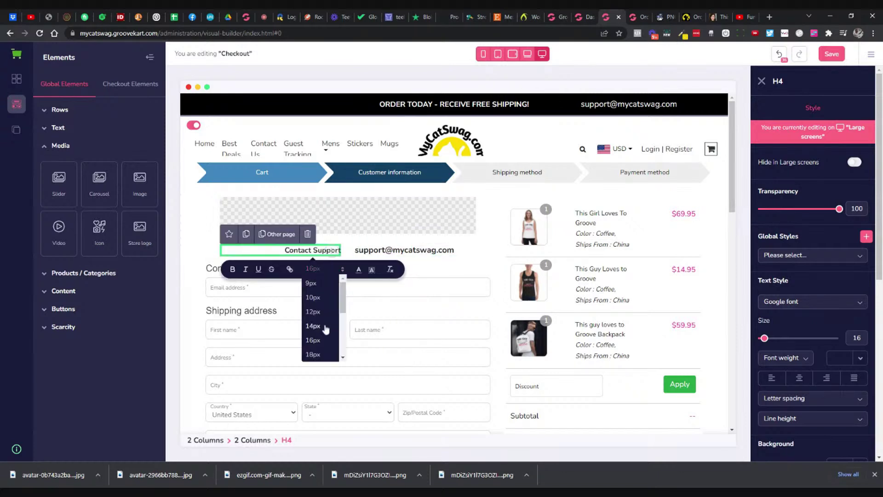
left_click(317, 354)
left_click(452, 267)
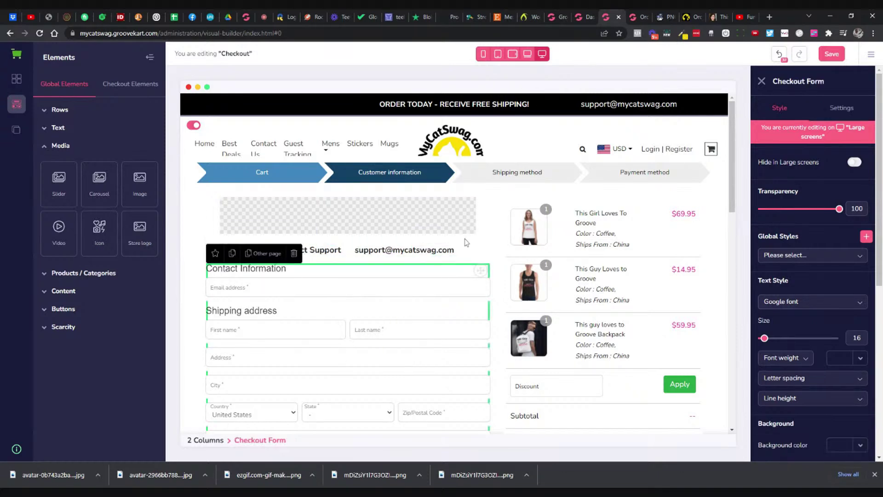
Step: Select the Contact Support row, then the checkout steps bar
left_click(470, 244)
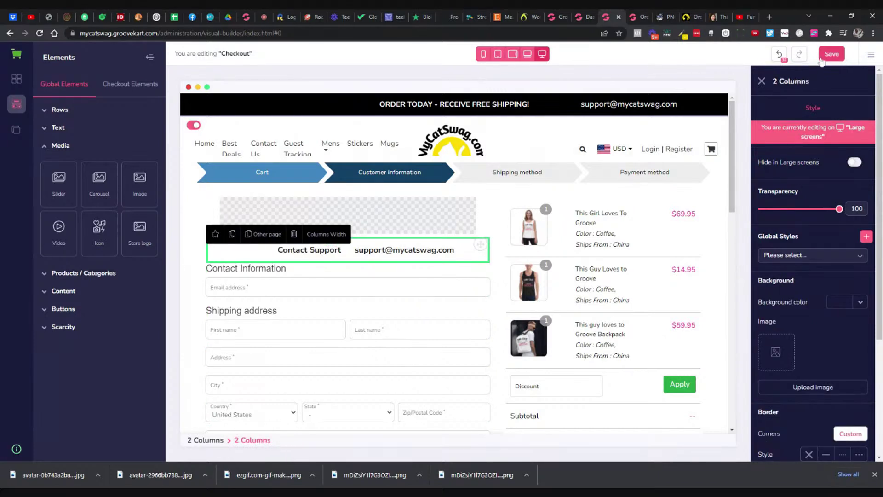
left_click(245, 174)
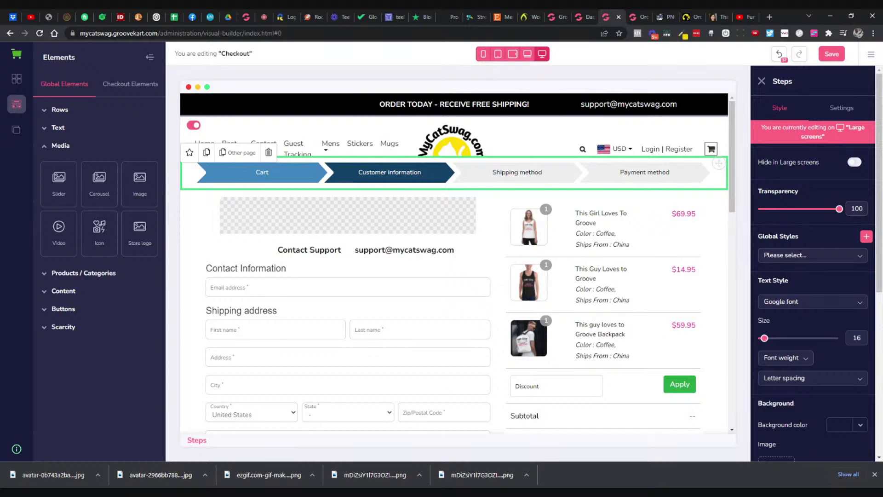
mouse_move(533, 135)
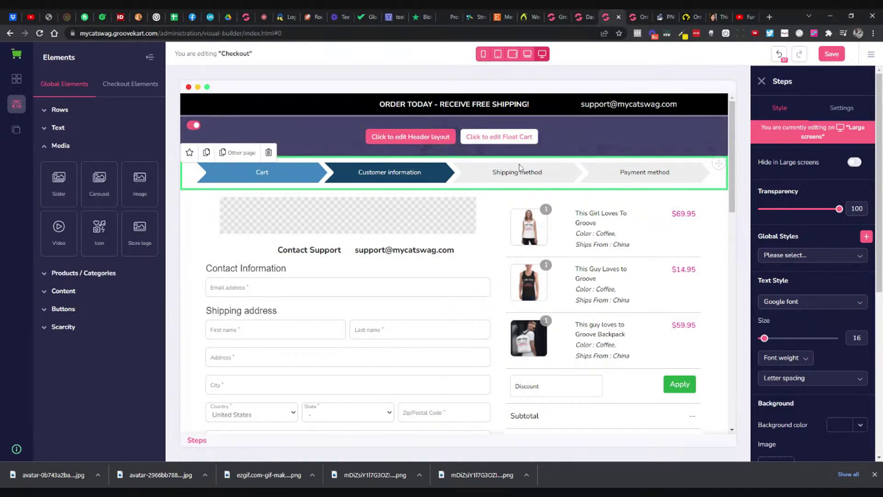
Step: Delete the empty placeholder column, then show the step bar's colour settings
left_click(438, 222)
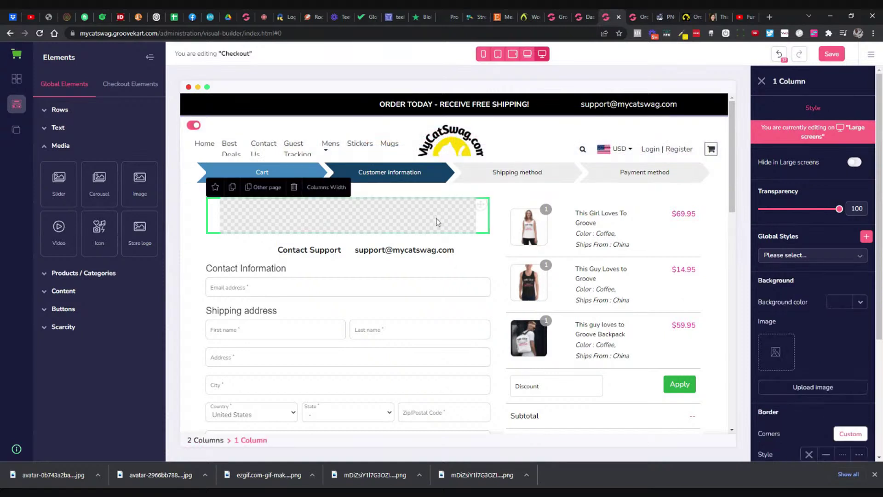
left_click(294, 187)
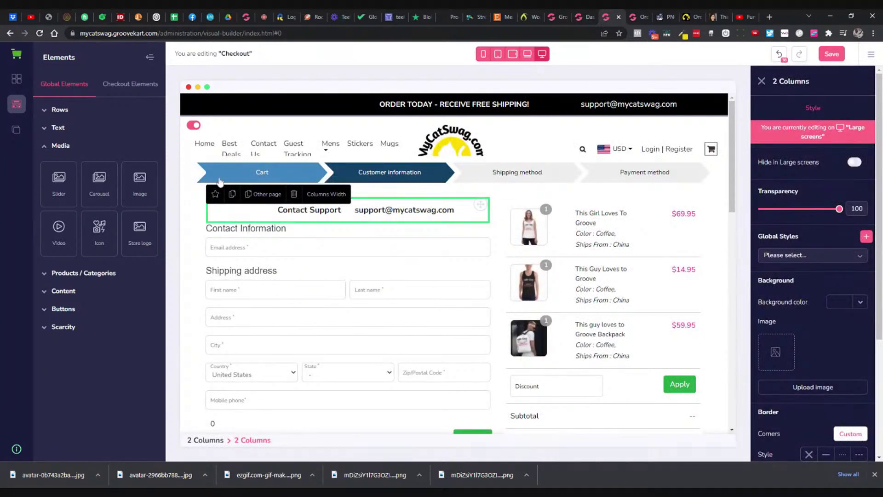
left_click(219, 182)
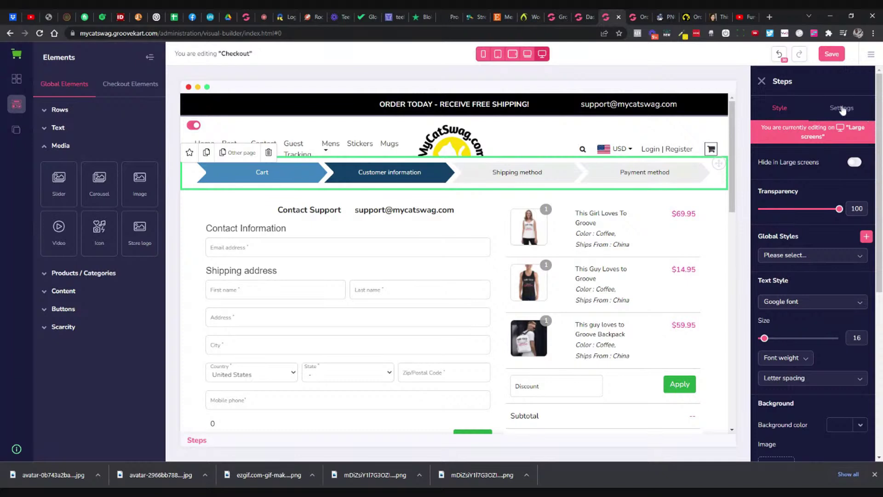
left_click(843, 110)
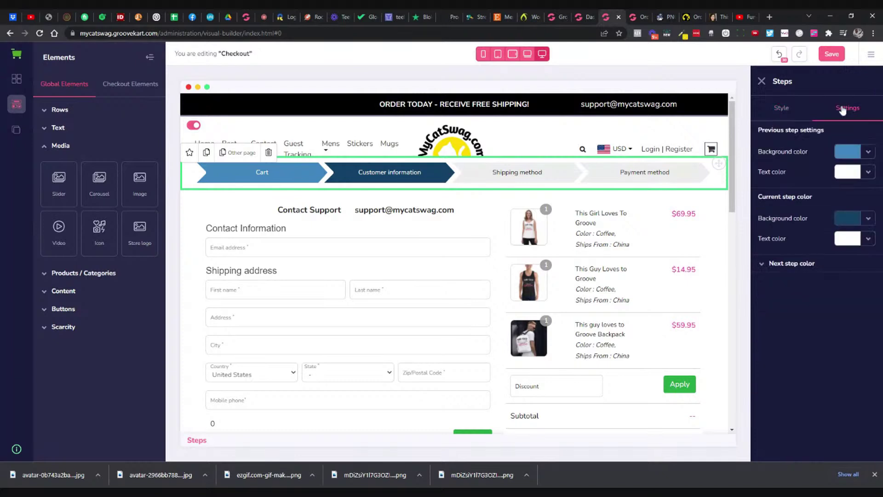
Step: Make the current checkout step background black
left_click(868, 155)
mouse_move(823, 193)
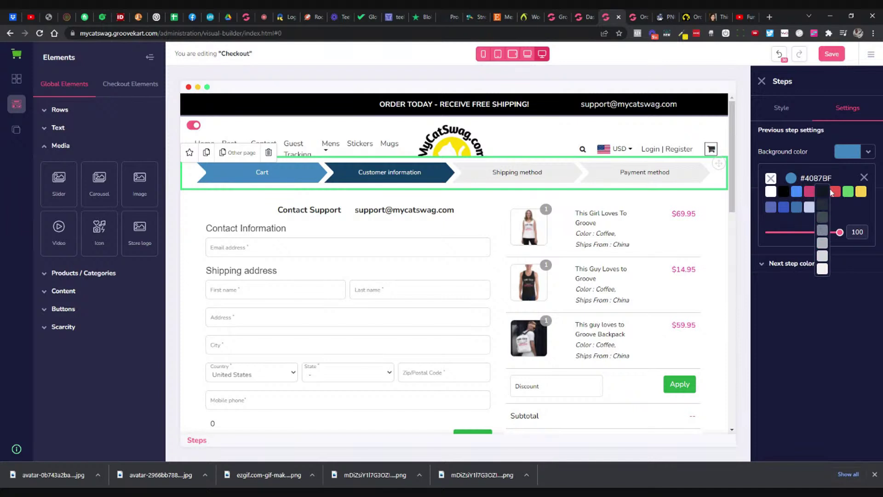
left_click(823, 191)
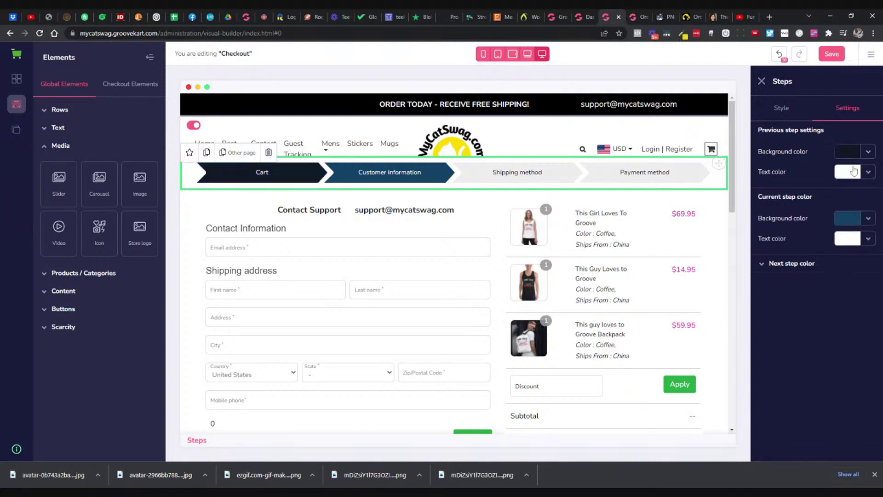
left_click(868, 153)
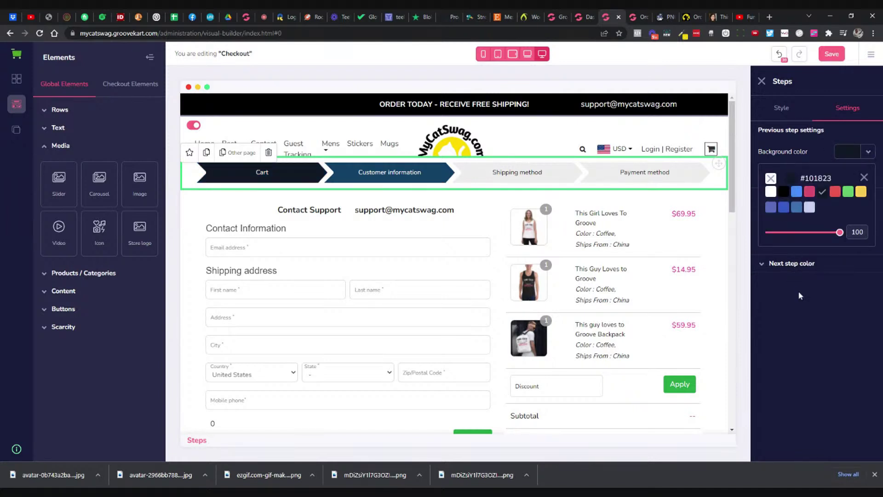
left_click(865, 177)
left_click(868, 218)
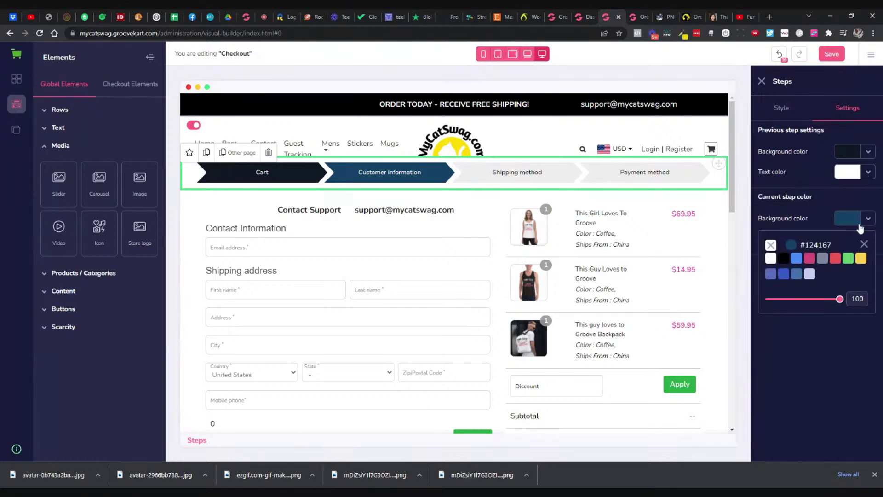
left_click(784, 258)
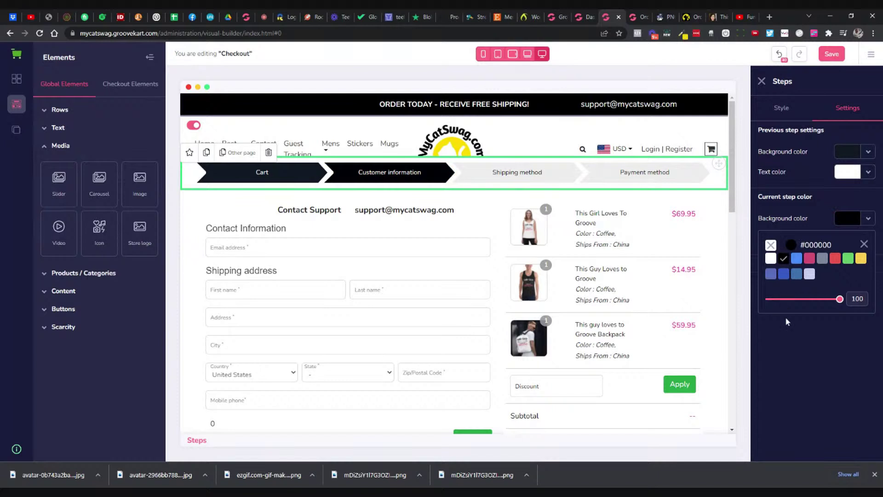
Step: Make the completed Cart step background grey, then view the live store's cart page
left_click(869, 152)
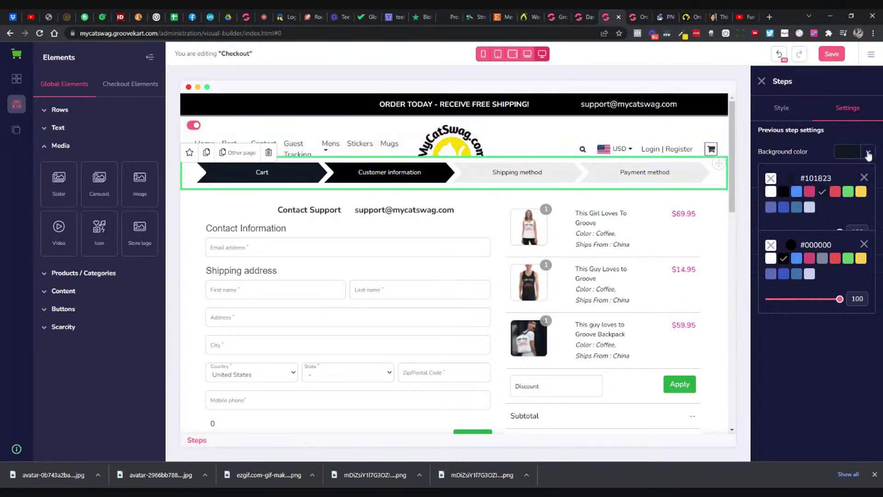
mouse_move(827, 194)
left_click(822, 216)
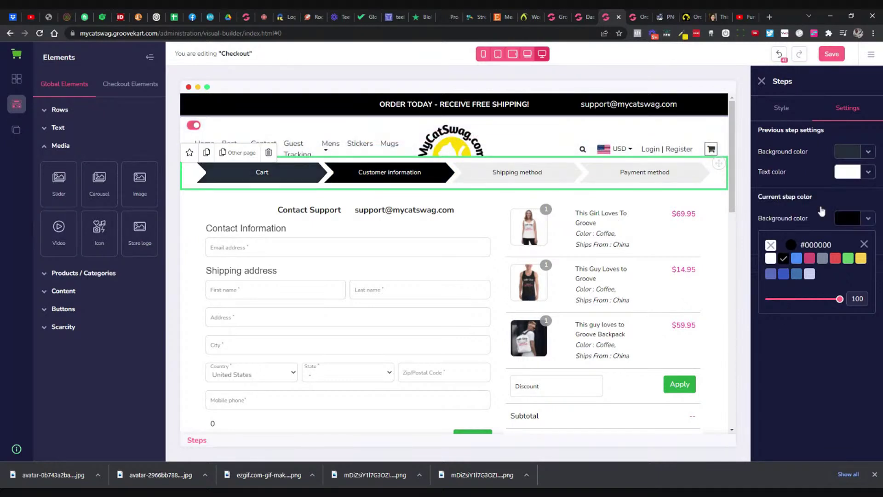
left_click(869, 152)
mouse_move(823, 192)
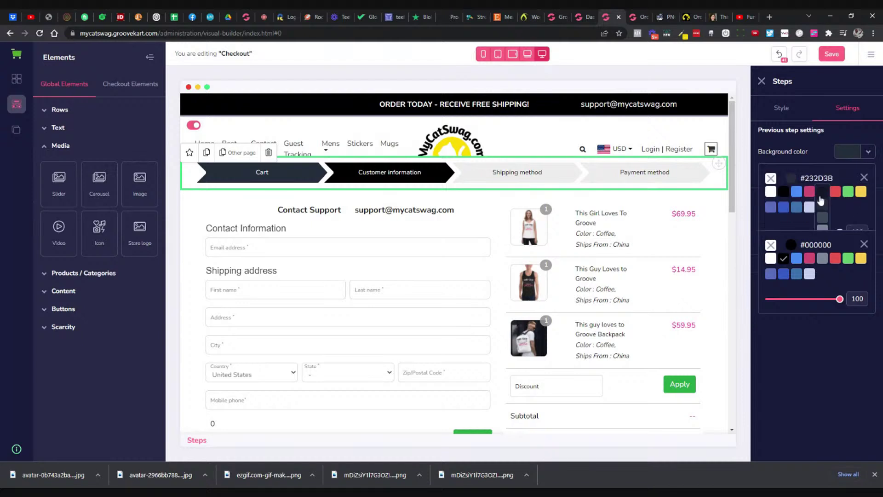
left_click(822, 228)
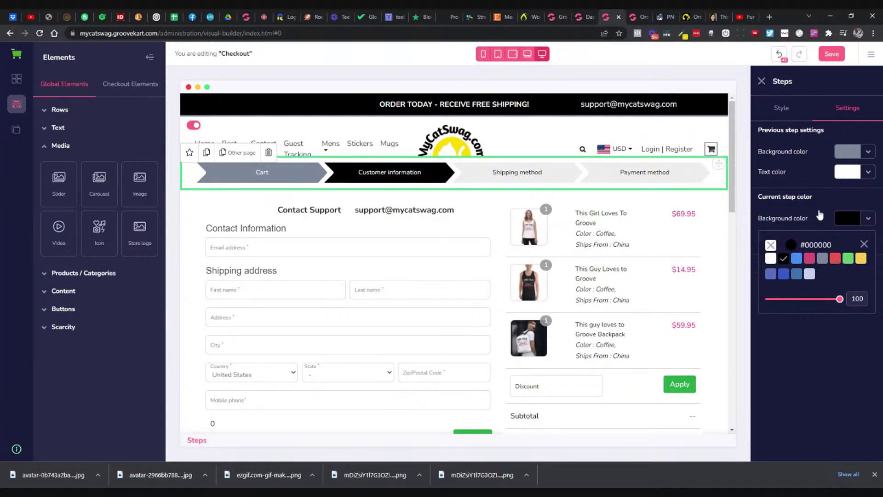
left_click(864, 245)
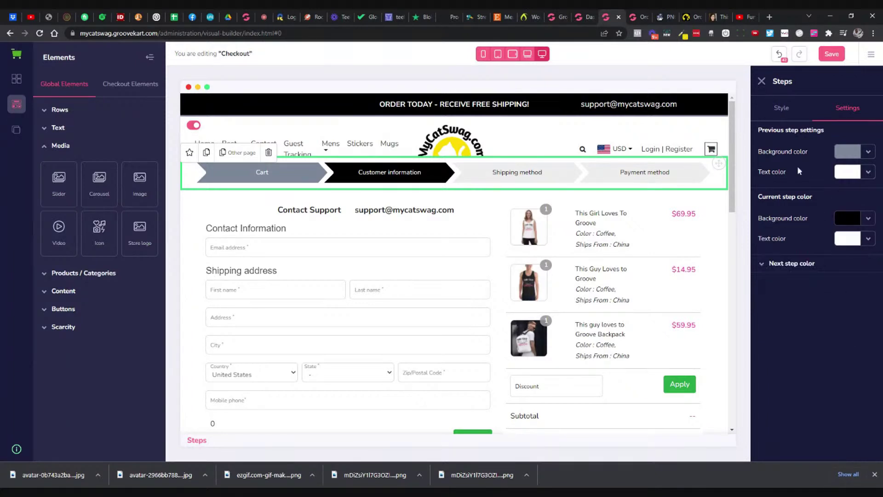
left_click(686, 18)
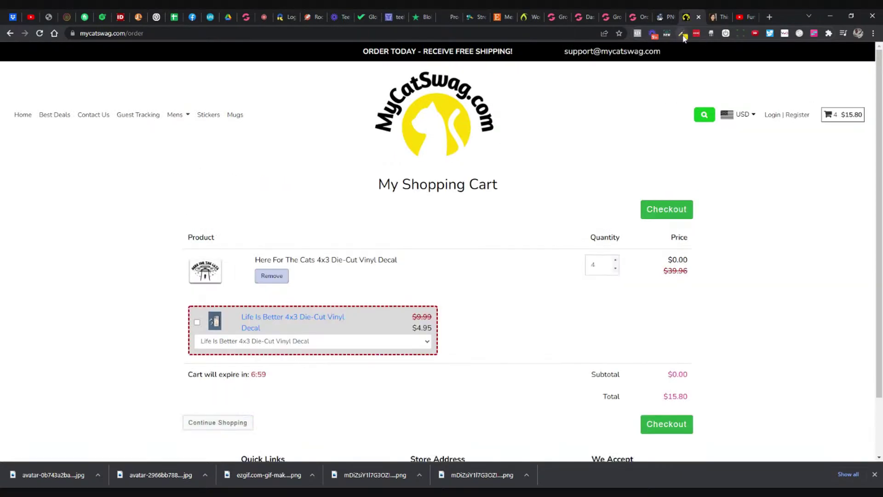
Step: Copy the yellow from the MyCatSwag logo and return to the checkout builder
left_click(682, 34)
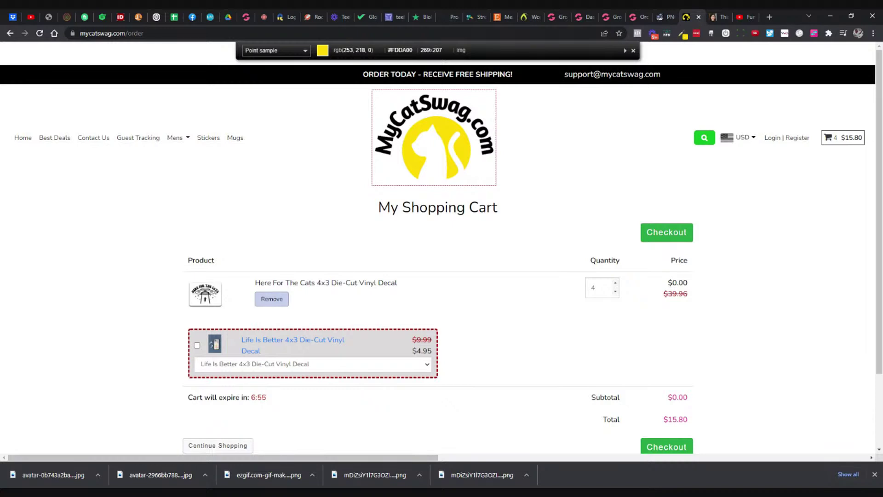
left_click(437, 147)
left_click(635, 18)
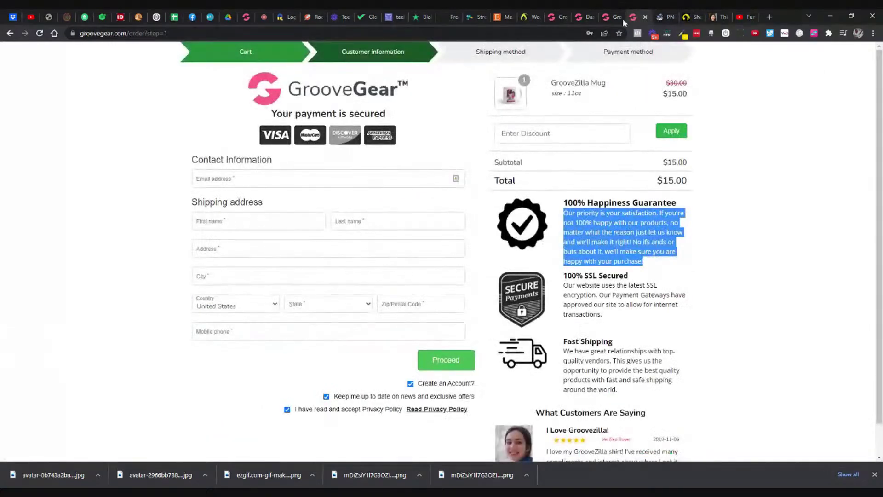
left_click(612, 19)
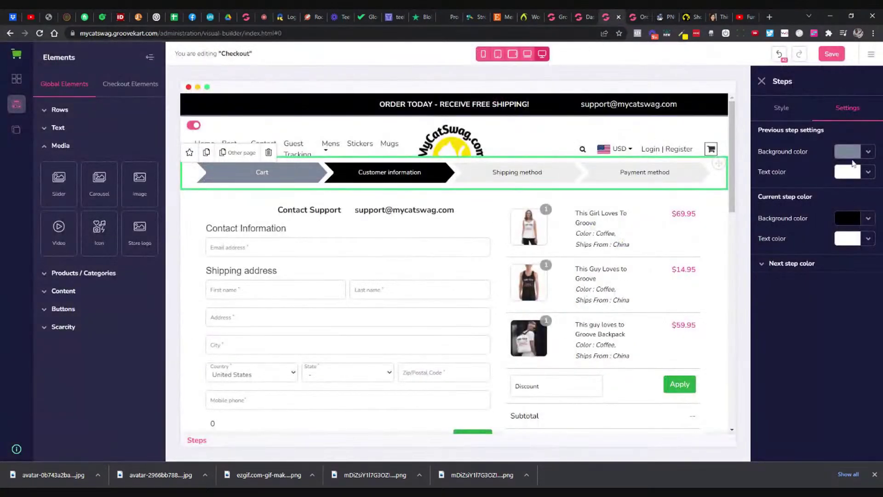
Step: Set the completed step's text colour to #FDDA00
left_click(852, 172)
left_click(792, 200)
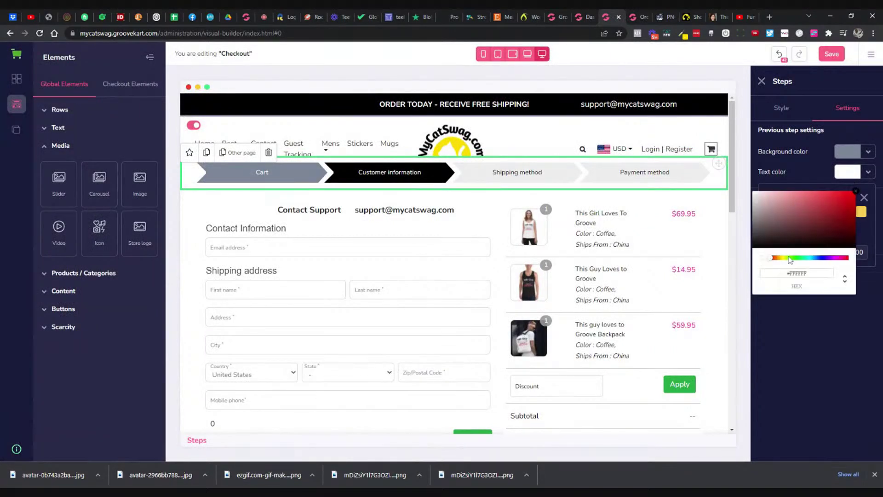
double_click(788, 274)
key("ctrl+v")
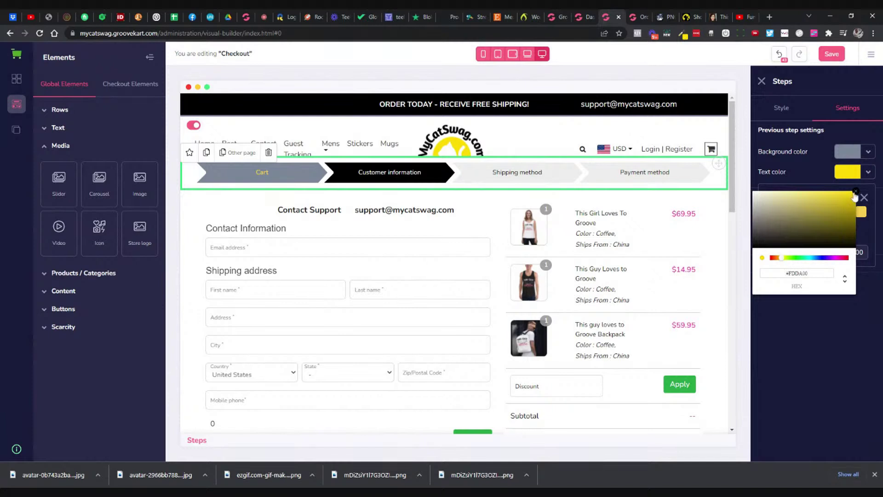
left_click(855, 191)
left_click(864, 199)
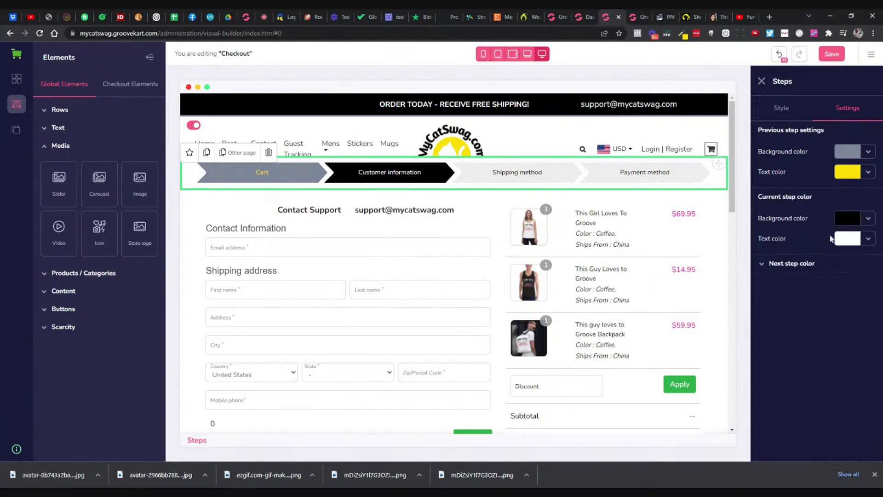
Step: Set the current step's text colour to #FDDA00 and save the layout
left_click(847, 238)
left_click(799, 274)
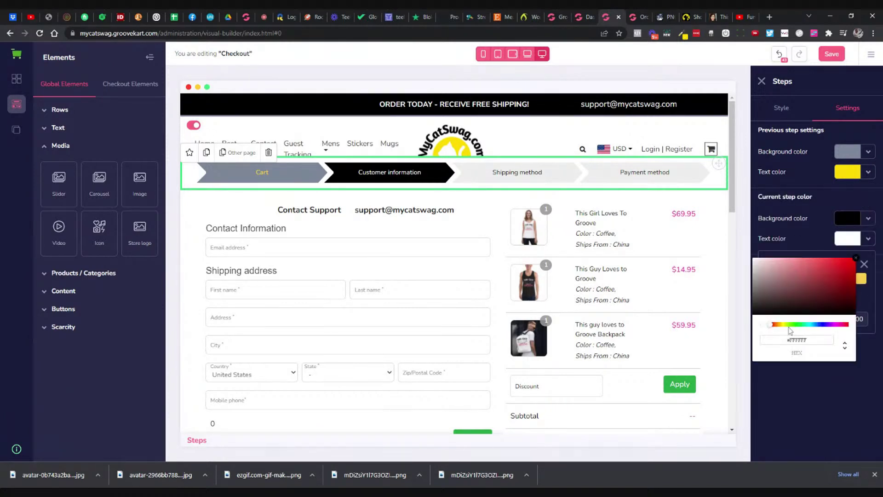
double_click(797, 340)
key("ctrl+v")
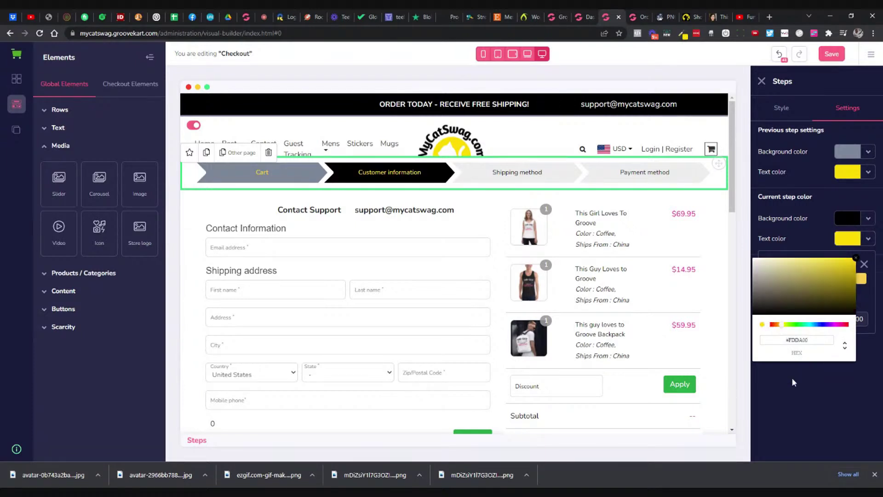
left_click(859, 261)
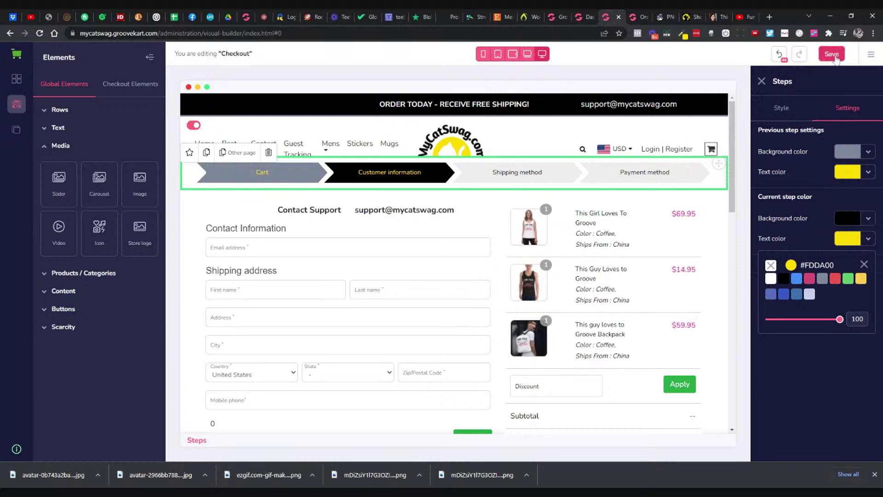
left_click(835, 57)
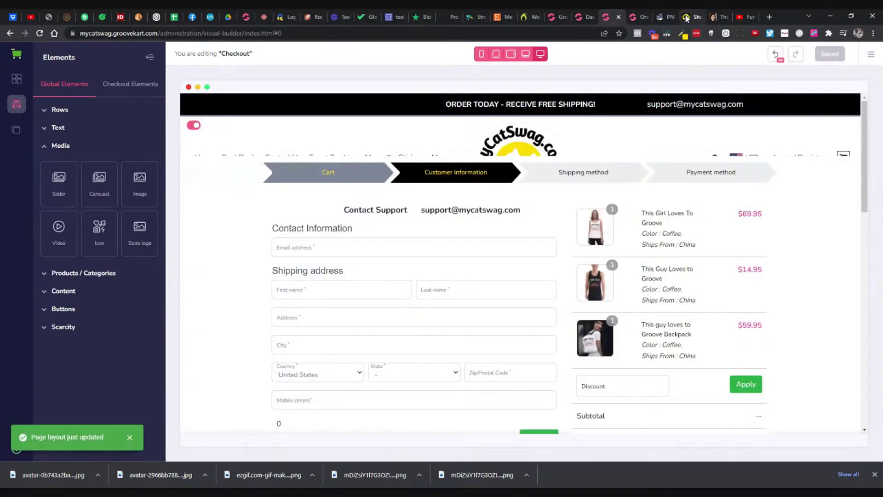
Step: Open the live store's shopping cart panel and proceed to checkout
left_click(688, 19)
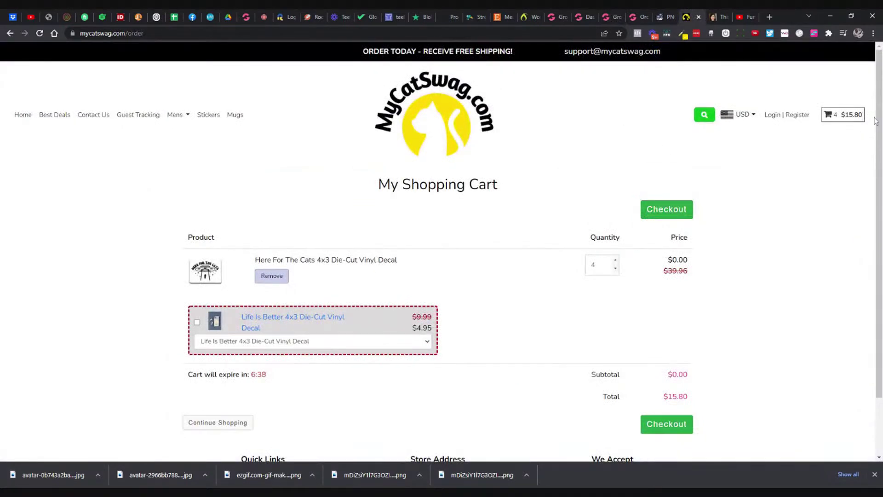
left_click(843, 115)
left_click(780, 81)
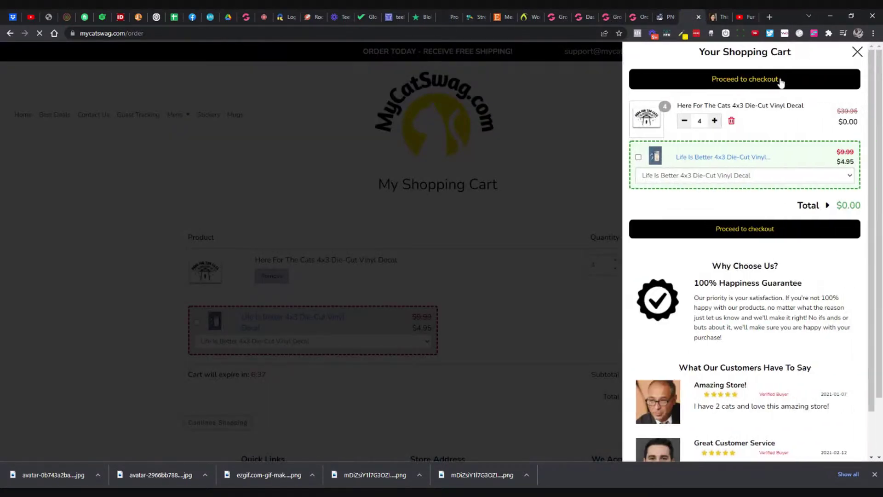
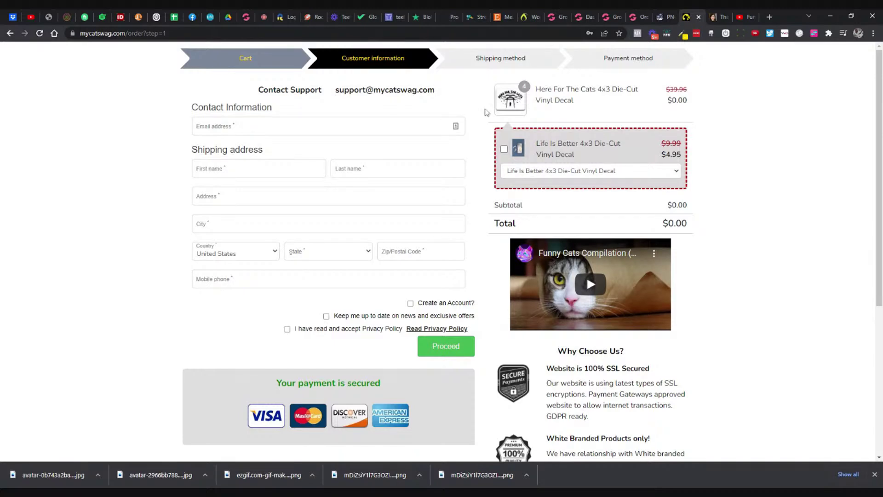
Step: Review the 'Your payment is secured' block on the live checkout, then return to the GrooveKart builder
scroll(487, 113, "down", 5)
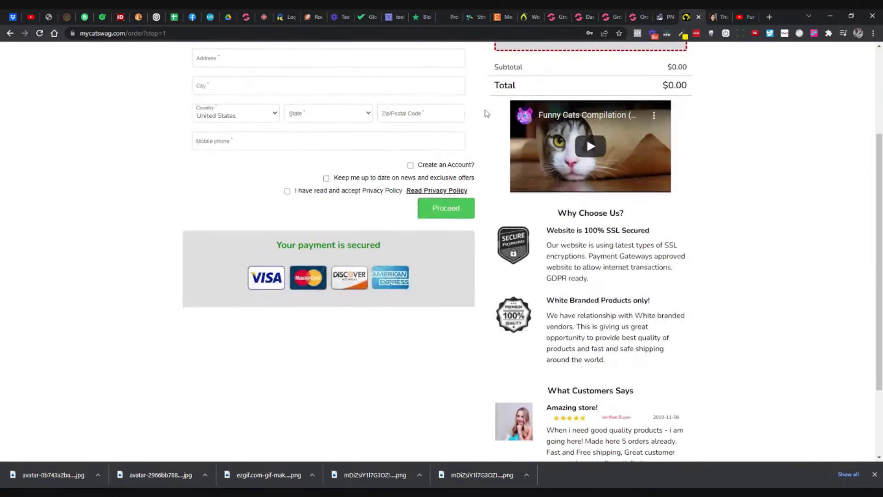
scroll(487, 112, "up", 4)
scroll(486, 112, "down", 2)
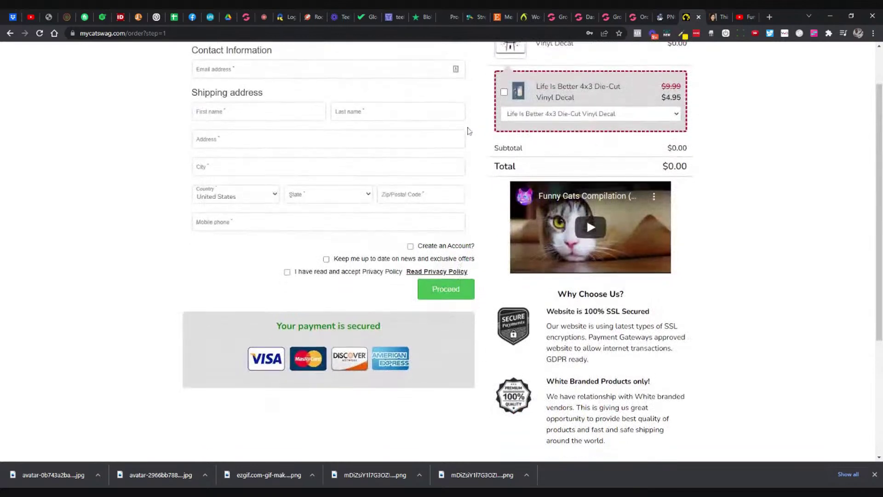
scroll(432, 216, "up", 3)
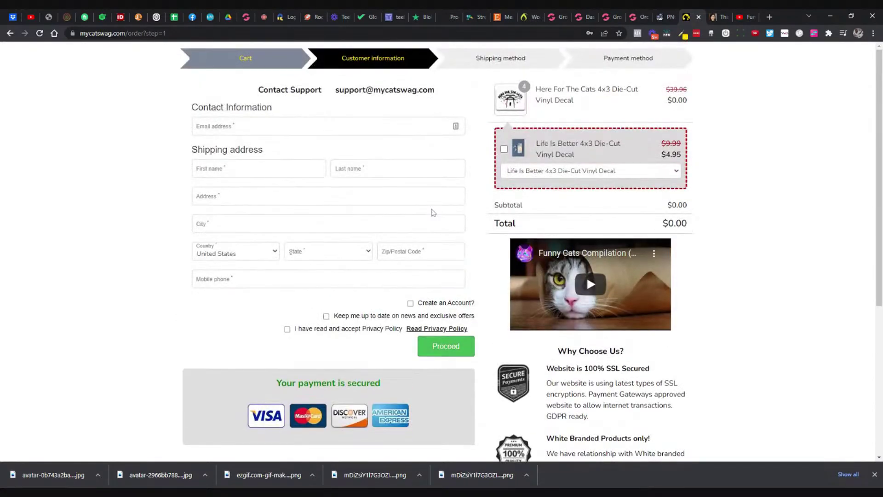
scroll(432, 216, "down", 3)
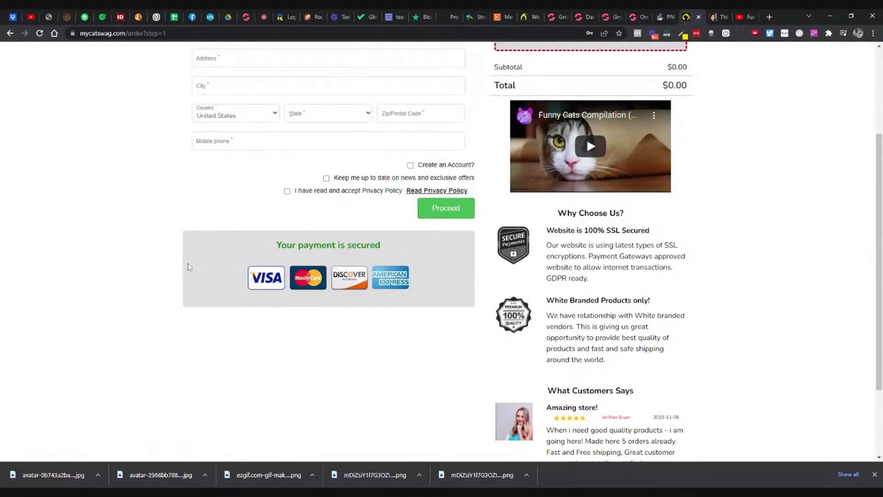
triple_click(345, 244)
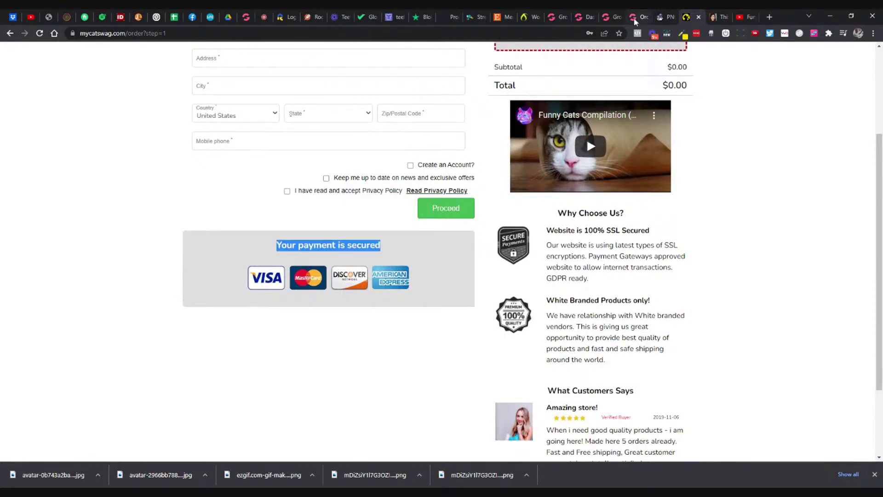
left_click(589, 20)
Step: In the Checkout editor, inspect the secured-payment block's column, heading and card logos image
left_click(612, 17)
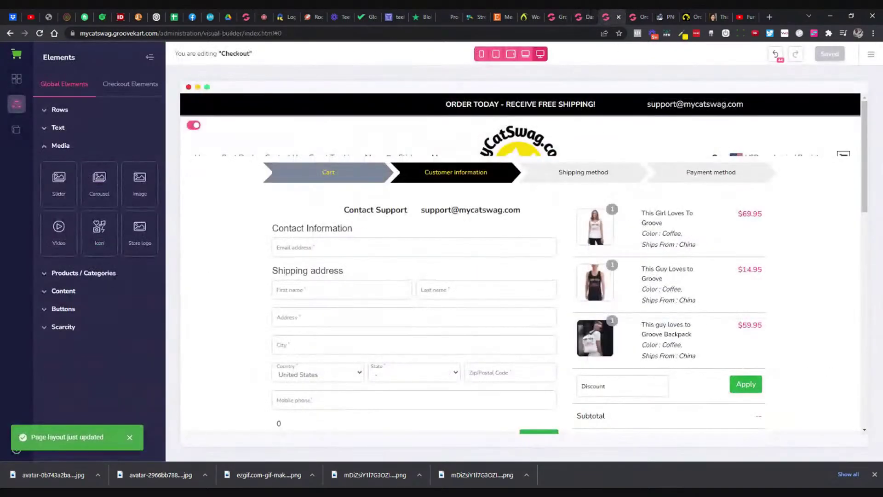
left_click(350, 250)
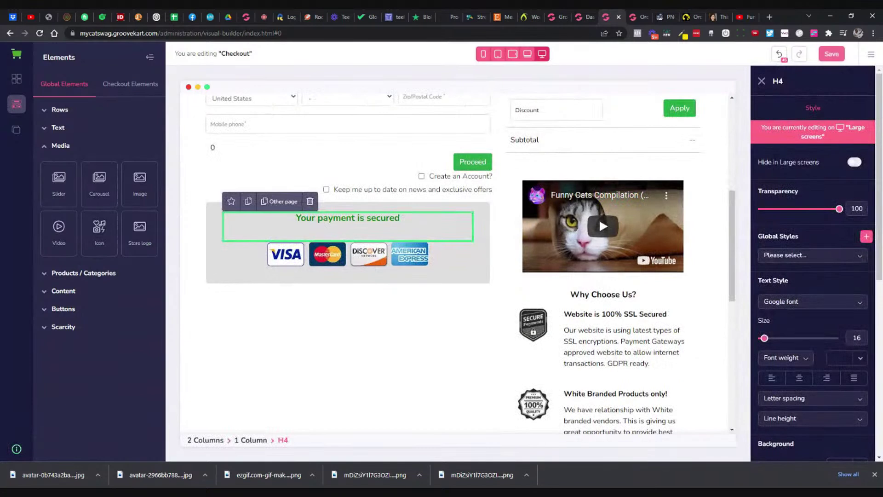
left_click(223, 217)
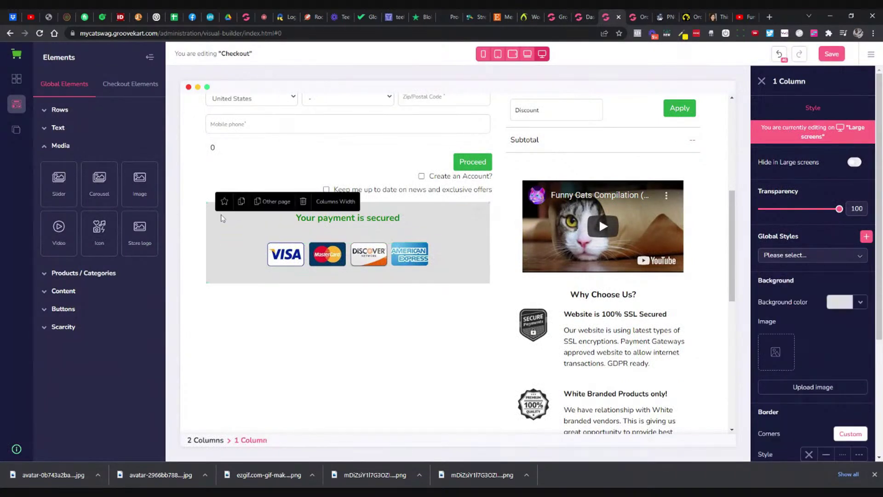
scroll(858, 243, "down", 3)
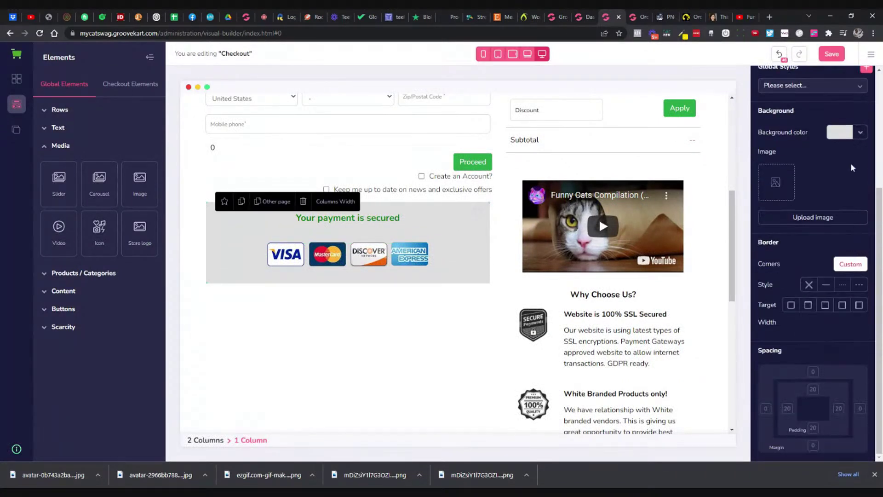
scroll(843, 186, "up", 3)
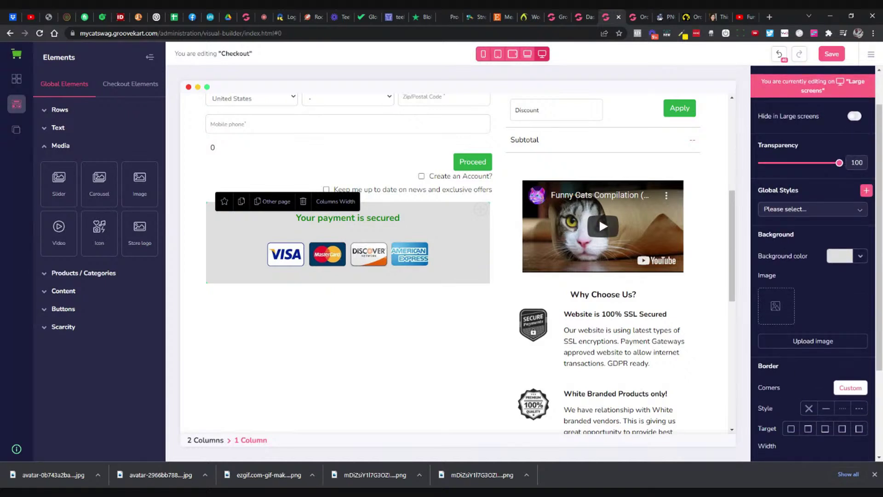
triple_click(384, 218)
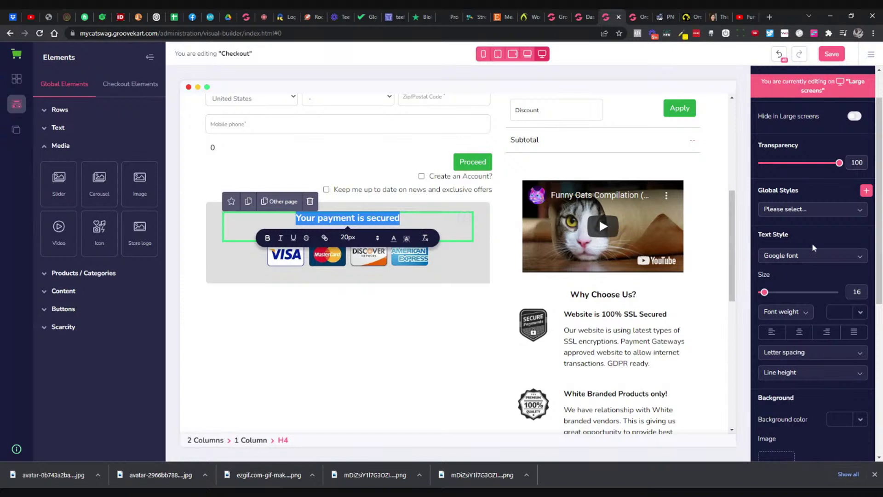
scroll(814, 247, "down", 5)
scroll(814, 248, "up", 5)
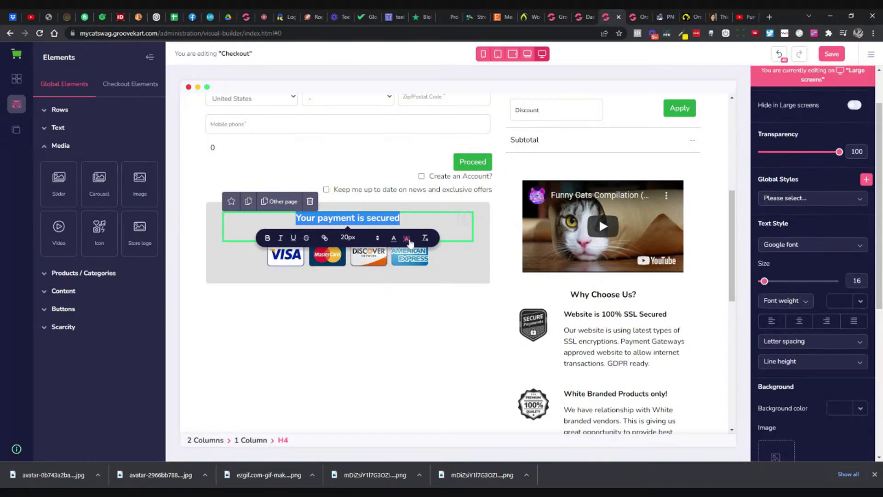
scroll(806, 188, "up", 1)
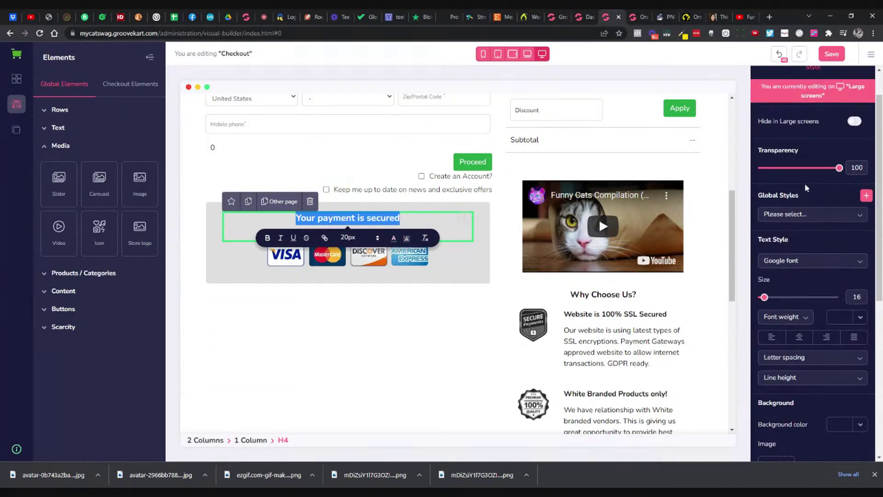
scroll(824, 164, "up", 3)
Step: Try a black background on the grey column around the payment block
left_click(459, 270)
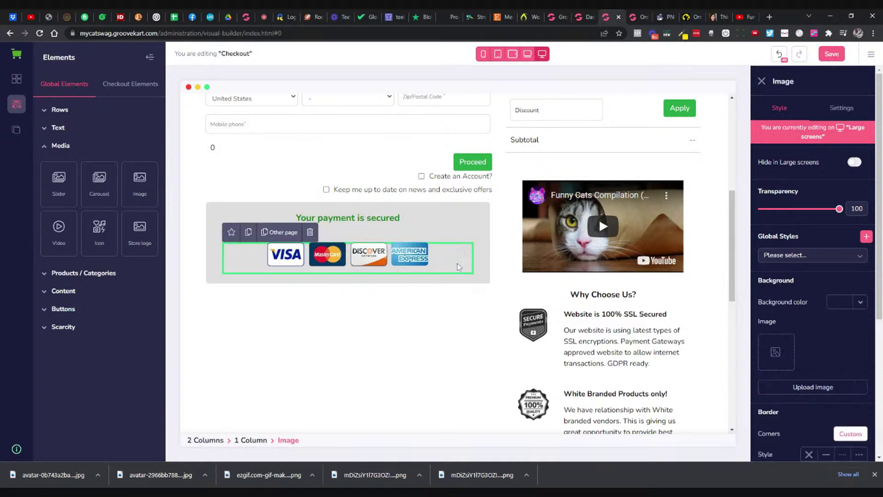
left_click(464, 226)
left_click(482, 271)
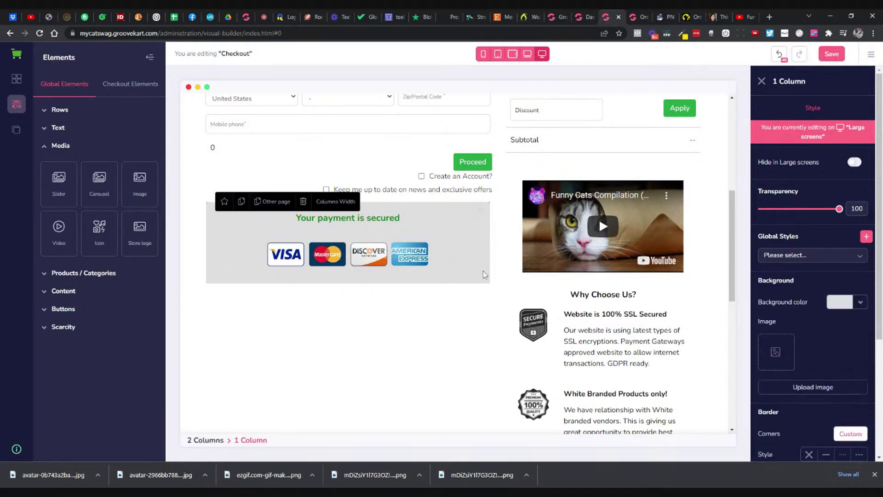
left_click(842, 302)
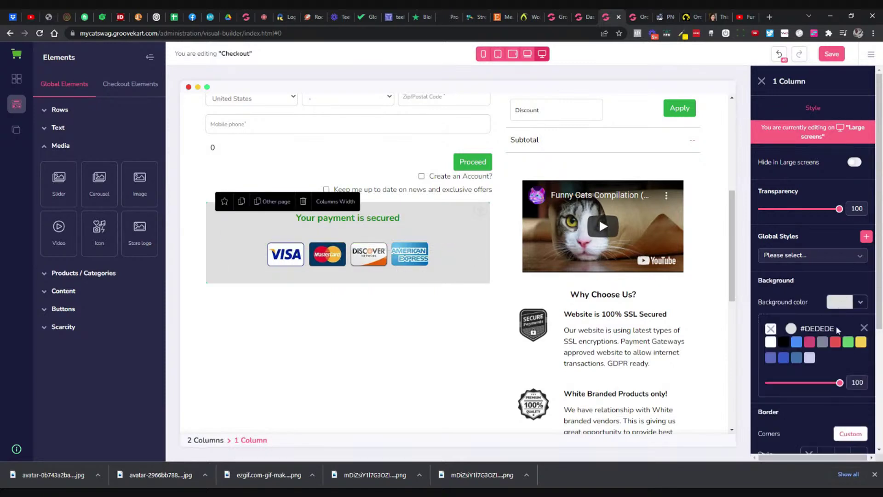
left_click(783, 344)
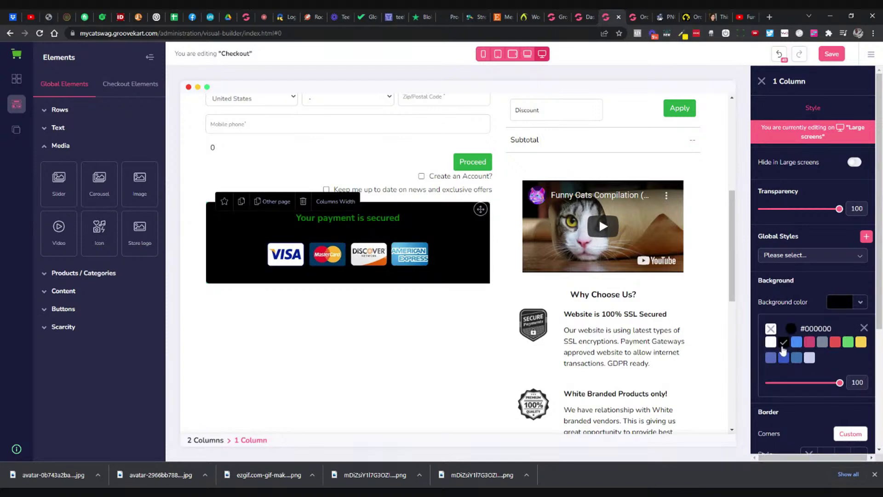
left_click(864, 327)
Step: Set the payment block column's background to no colour, making it transparent
scroll(862, 336, "down", 4)
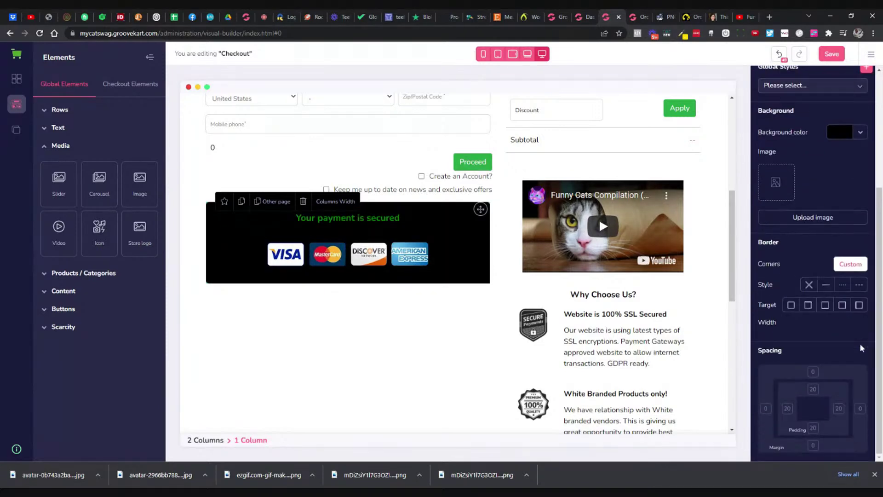
left_click(444, 242)
left_click(449, 265)
left_click(334, 238)
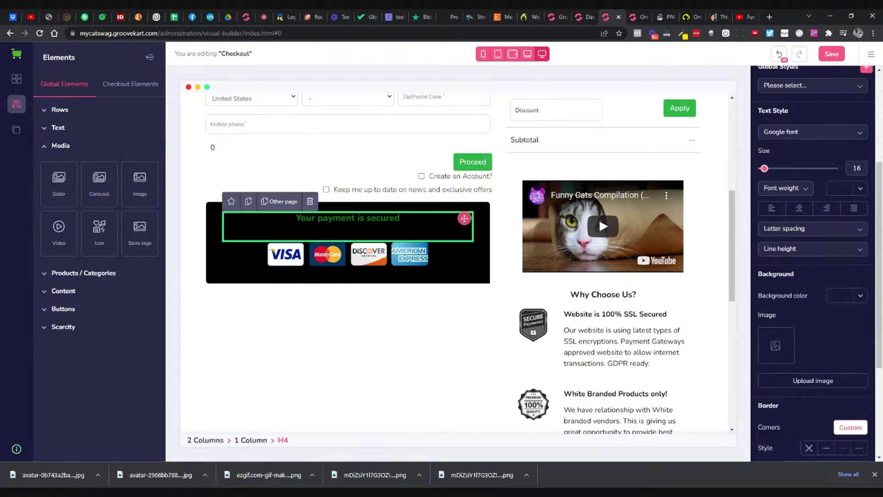
left_click(216, 252)
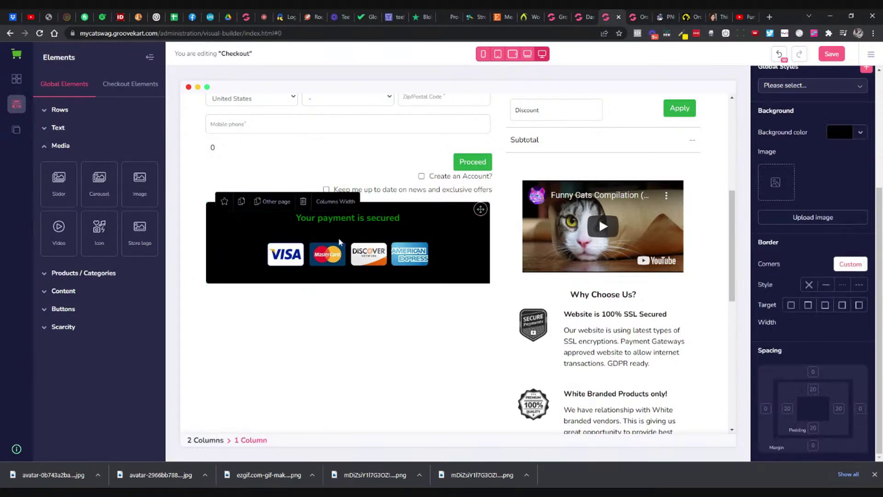
left_click(860, 133)
mouse_move(801, 175)
left_click(771, 160)
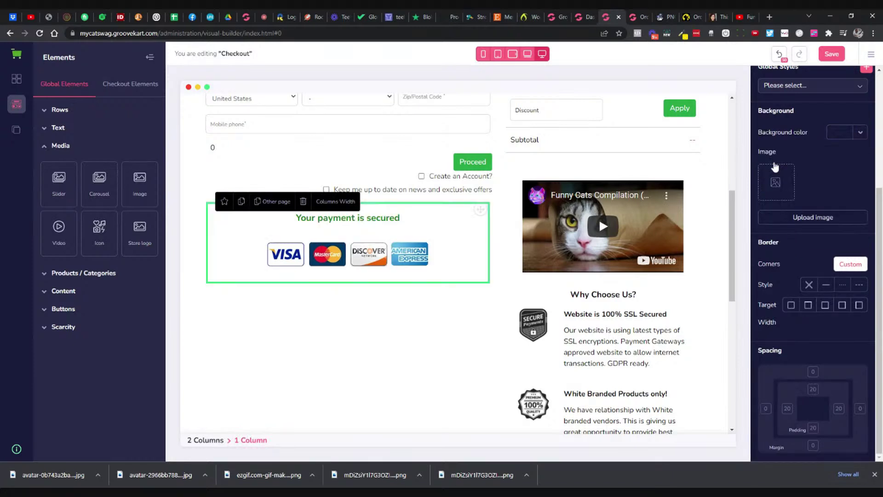
left_click(375, 284)
Step: Make the selected secured-payment heading text black
left_click_drag(399, 218, 296, 218)
left_click(394, 238)
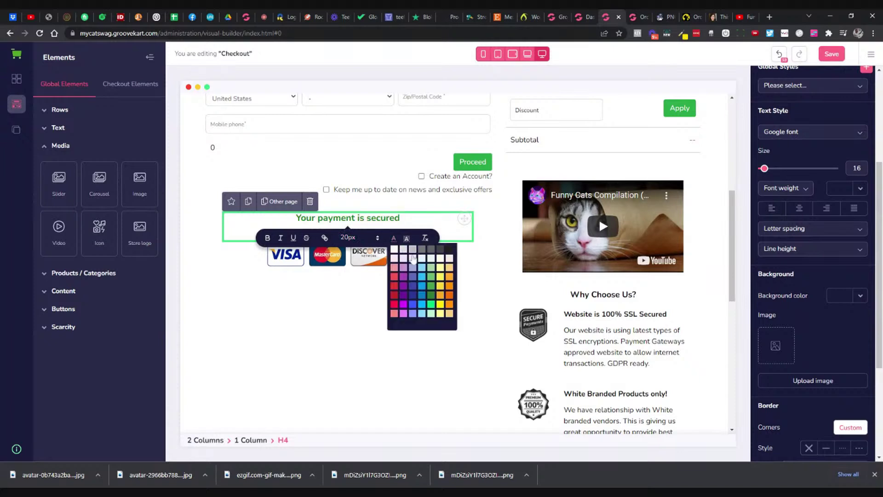
left_click(450, 248)
left_click(420, 276)
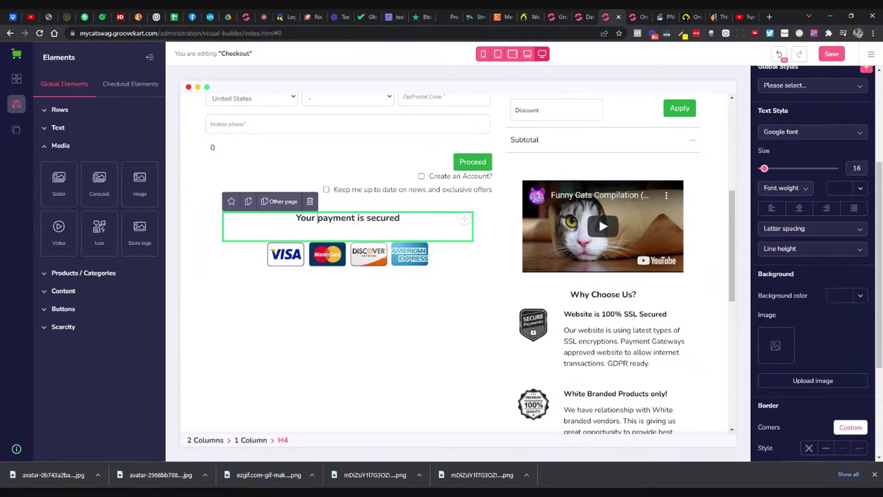
Step: Capitalise the heading to 'Your Payment Is Secured'
left_click(322, 218)
key("BackSpace")
type("P")
left_click(360, 218)
key("BackSpace")
type("I")
left_click(371, 218)
key("BackSpace")
type("S")
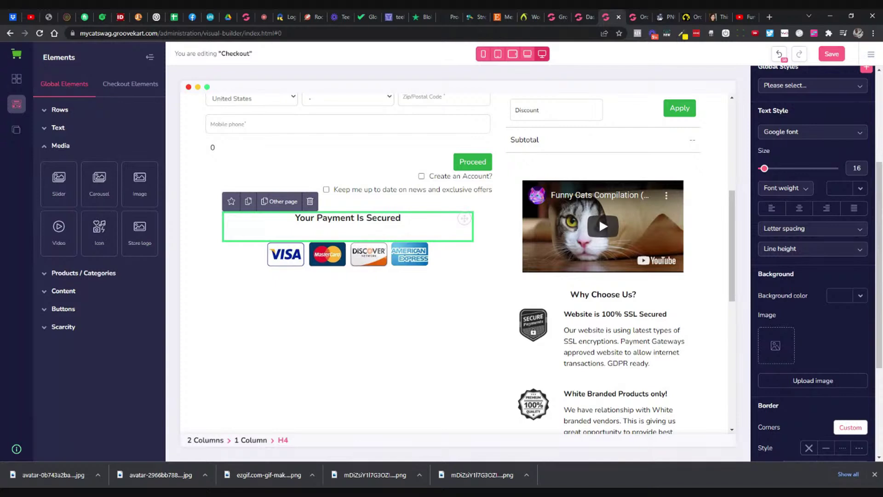
key("Delete")
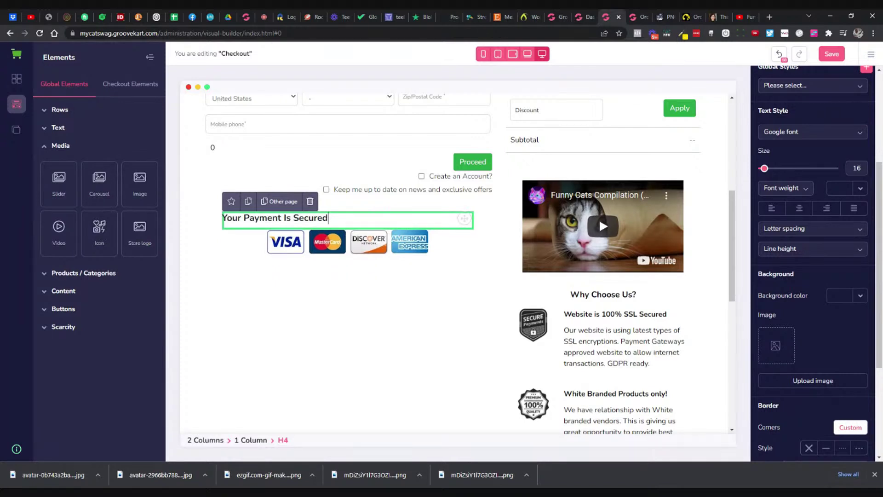
left_click(776, 54)
Step: Center the heading, set its colour to black (#000000), and save the Checkout page
left_click(463, 247)
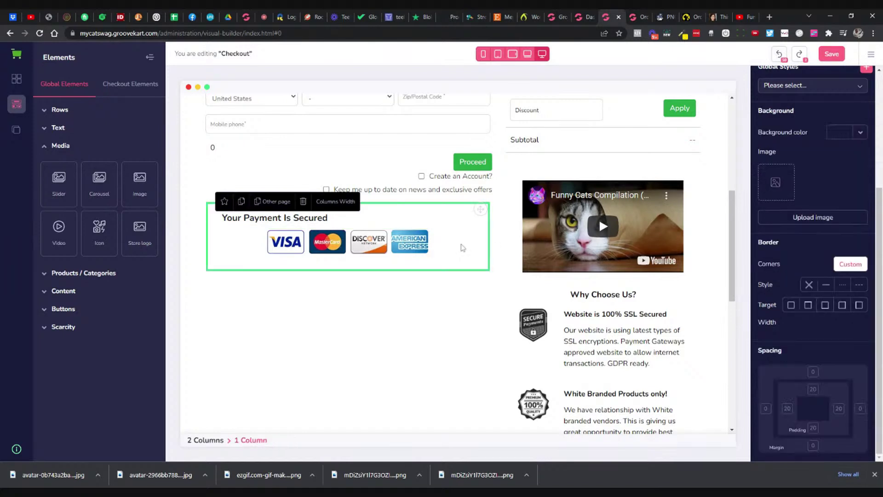
left_click(338, 219)
scroll(819, 397, "down", 4)
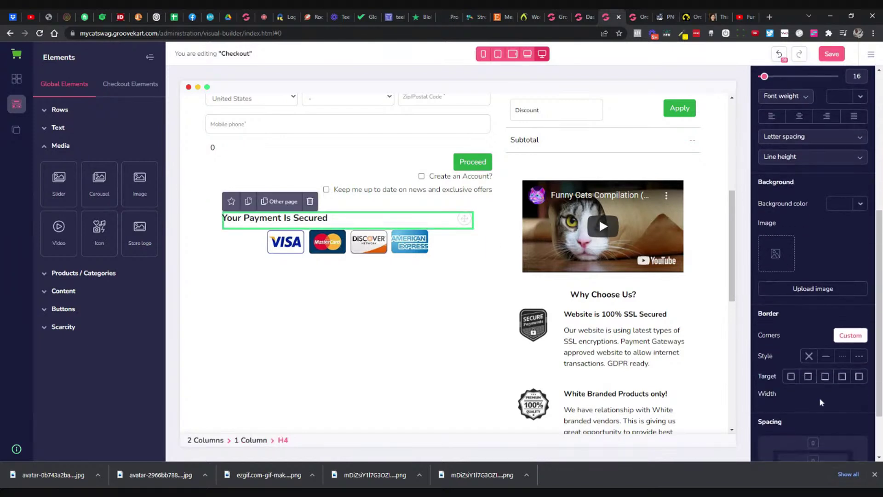
scroll(821, 404, "up", 5)
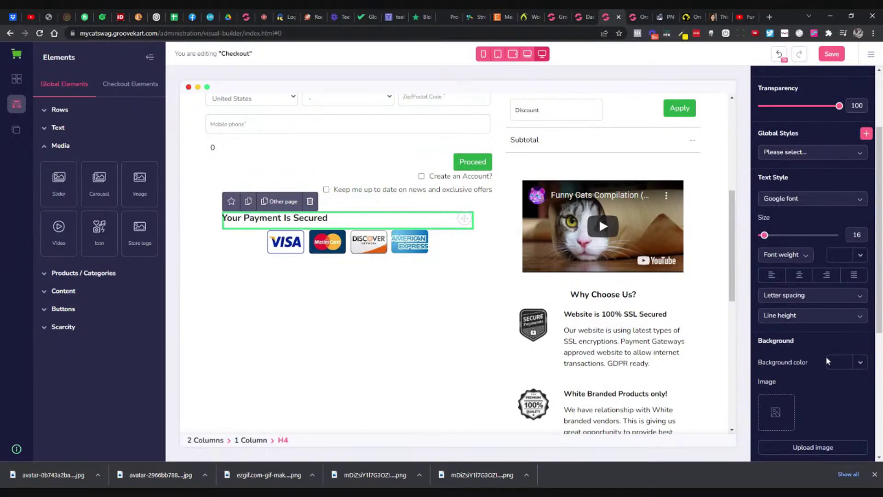
left_click(800, 276)
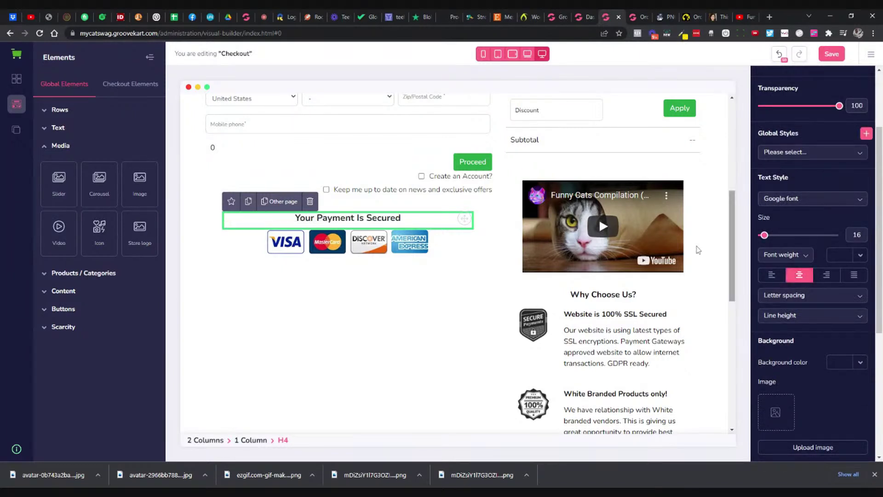
left_click(859, 255)
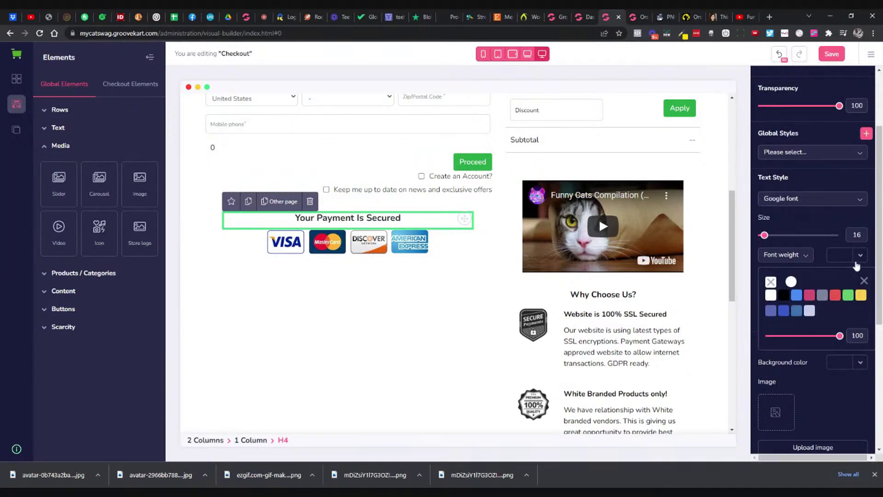
left_click(784, 295)
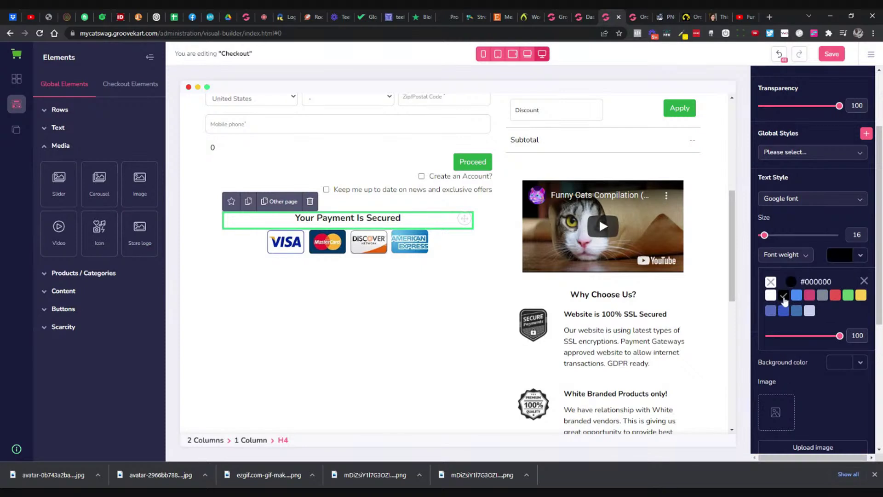
left_click(417, 297)
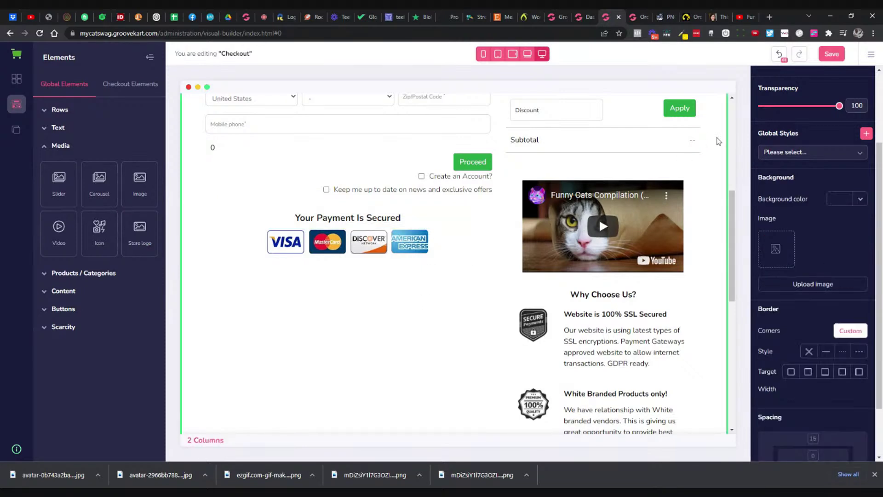
left_click(823, 58)
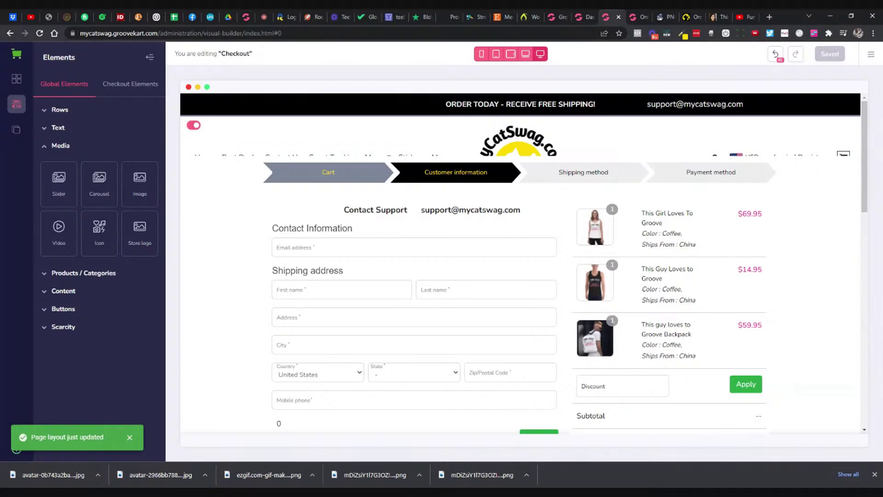
Step: Look over the checkout form and SSL encryption paragraph, then view the live storefront checkout
scroll(400, 199, "down", 4)
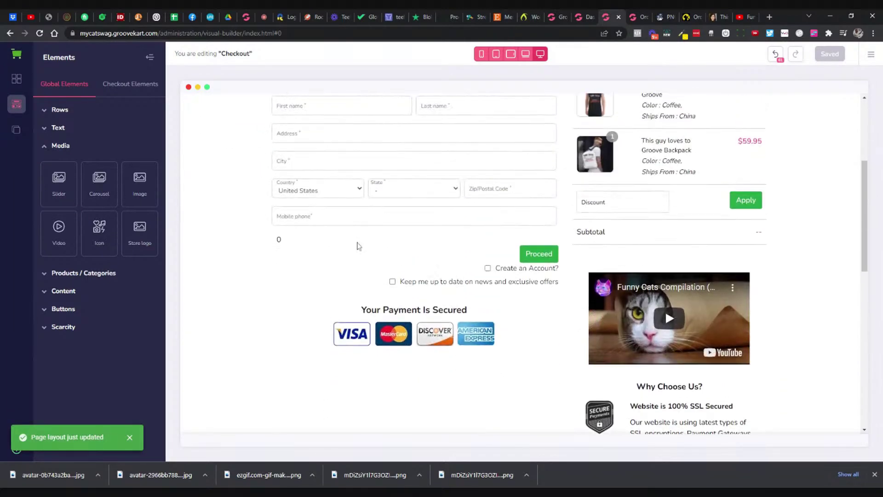
scroll(347, 262, "up", 1)
left_click(281, 289)
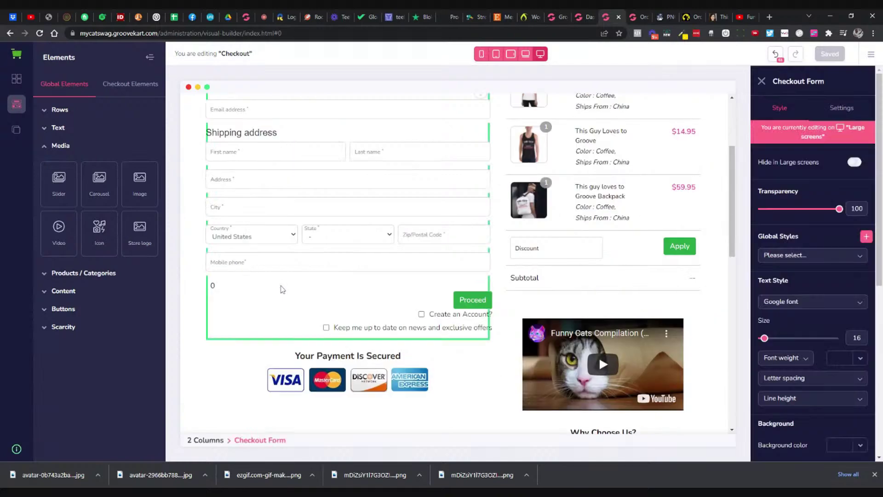
scroll(460, 290, "down", 1)
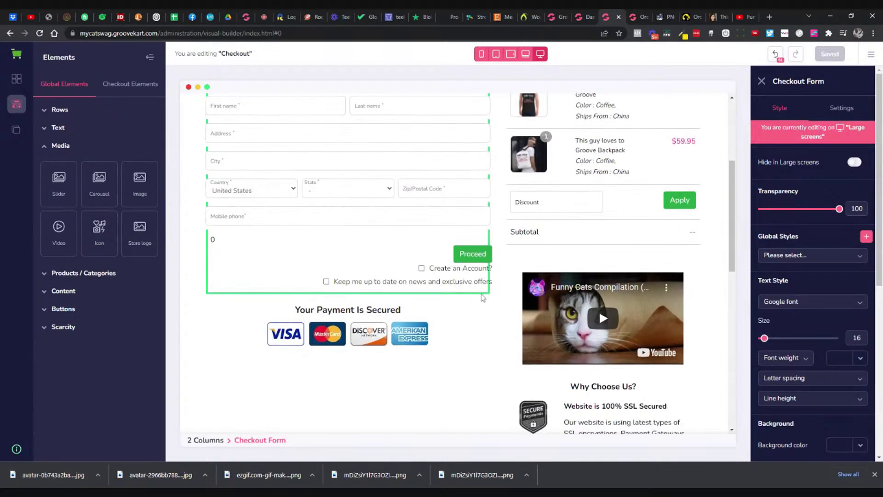
scroll(469, 322, "down", 2)
scroll(473, 317, "up", 4)
scroll(479, 313, "down", 4)
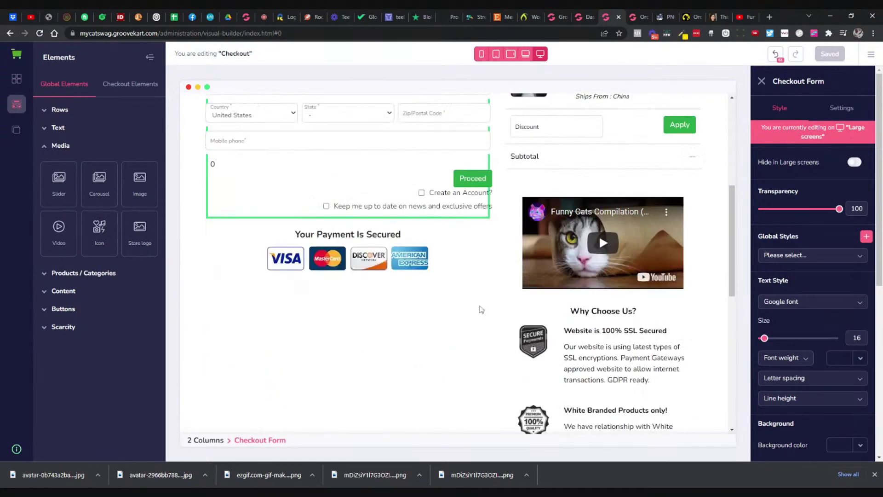
scroll(481, 309, "down", 2)
left_click(621, 255)
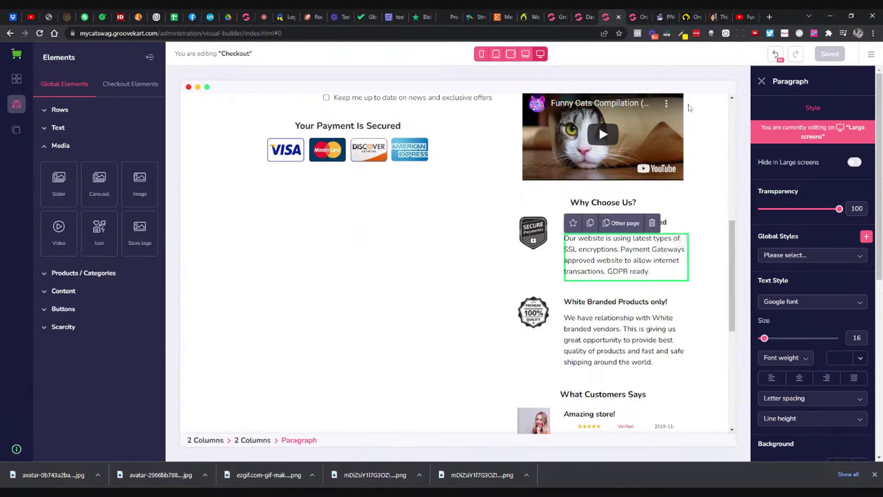
left_click(692, 17)
Step: Add another Here For The Cats decal to the cart and select the 100% Happiness Guarantee heading
scroll(687, 134, "up", 1)
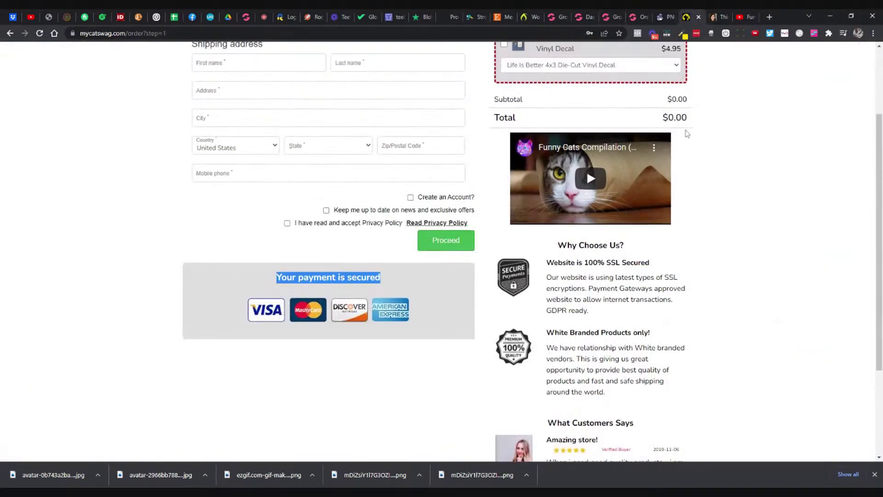
scroll(687, 134, "up", 3)
left_click(252, 63)
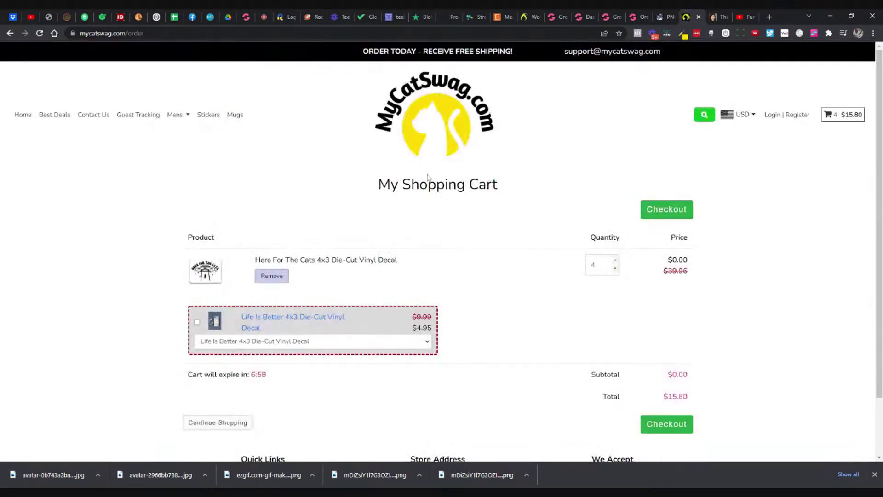
left_click(288, 261)
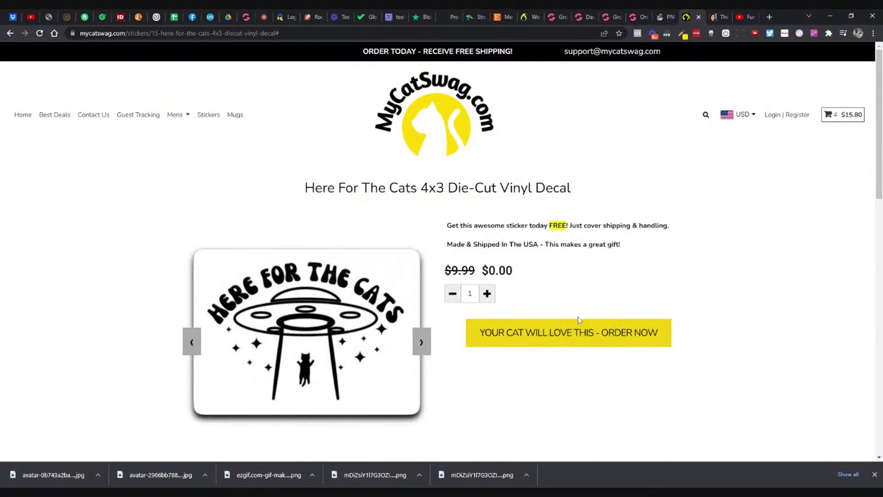
left_click(580, 322)
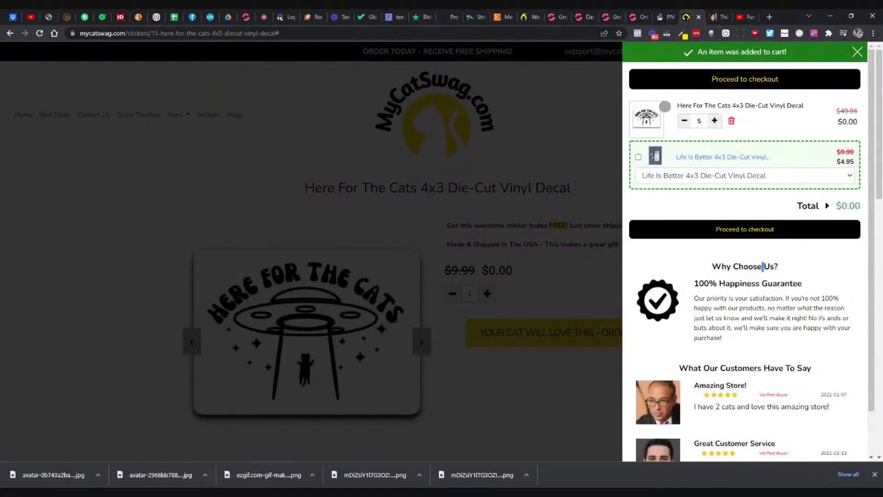
triple_click(738, 283)
key("ctrl+c")
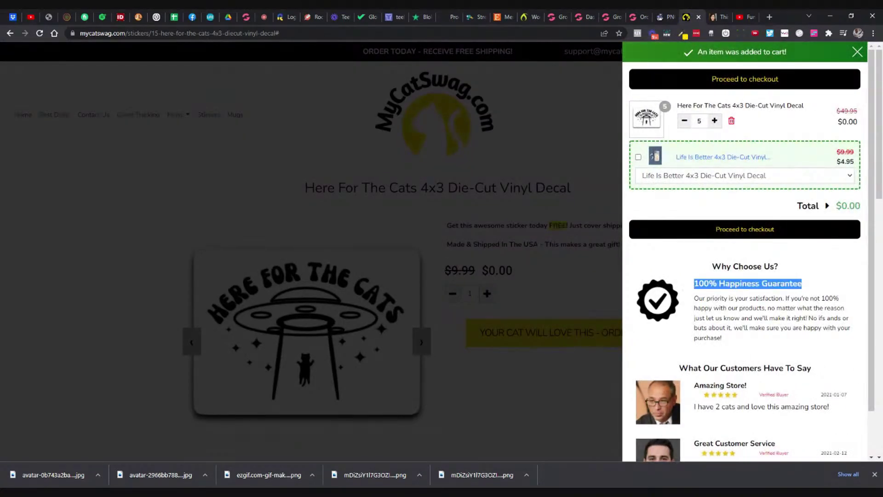
Step: Replace the 'Website is 100% SSL Secured' heading with '100% Happiness Guarantee'
left_click(606, 17)
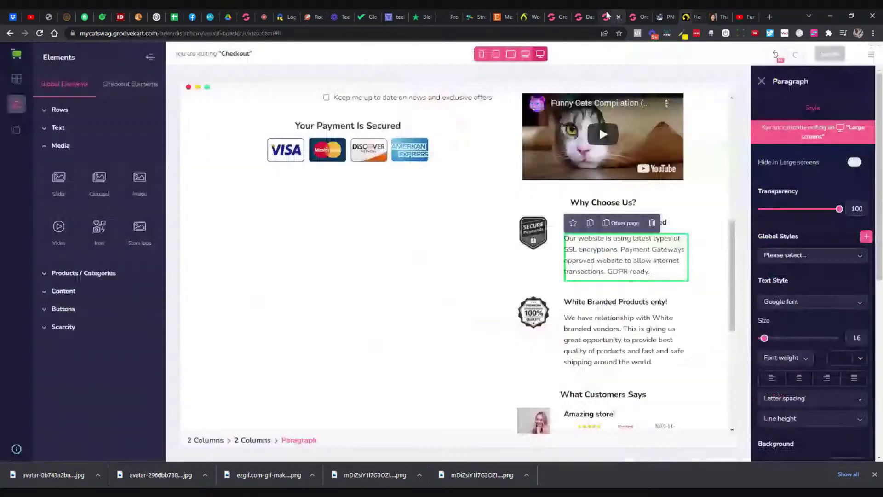
left_click(692, 216)
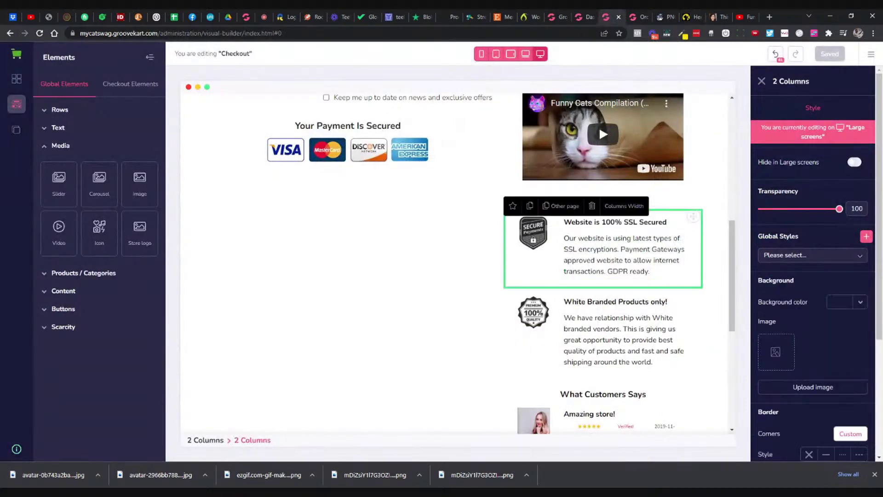
triple_click(655, 223)
key("ctrl+v")
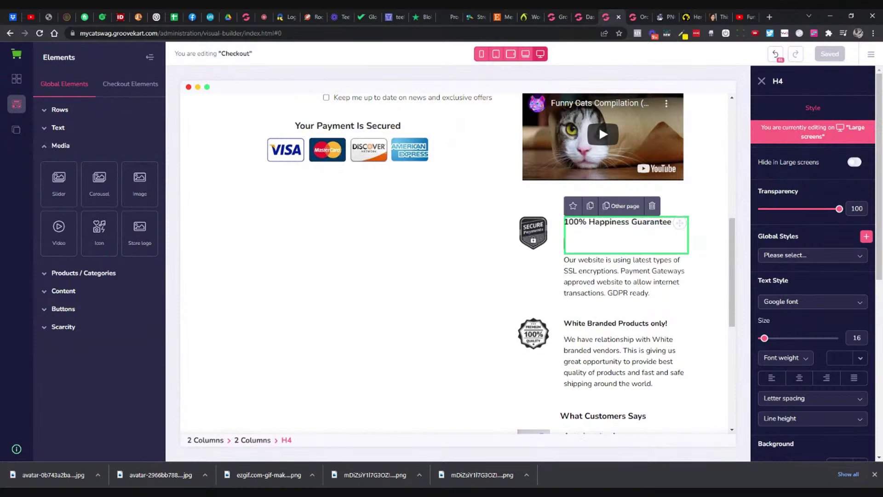
key("BackSpace")
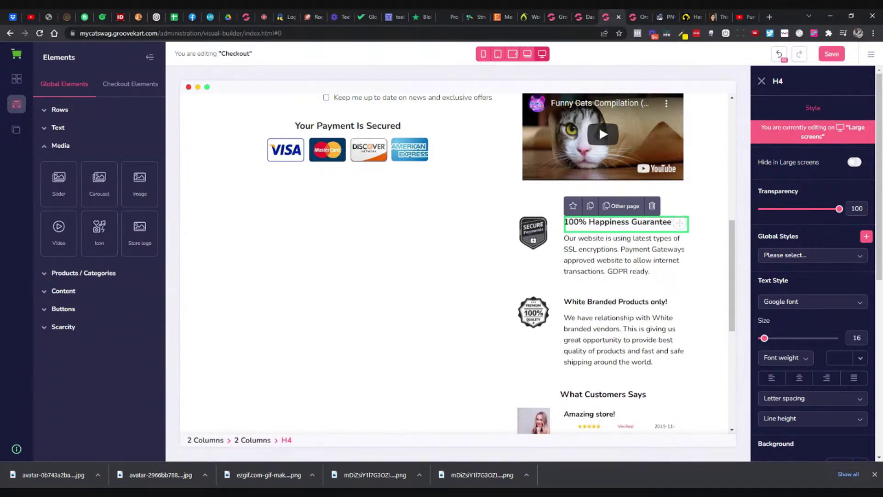
Step: Paste the storefront's satisfaction-guarantee paragraph over the SSL encryption paragraph
left_click(690, 17)
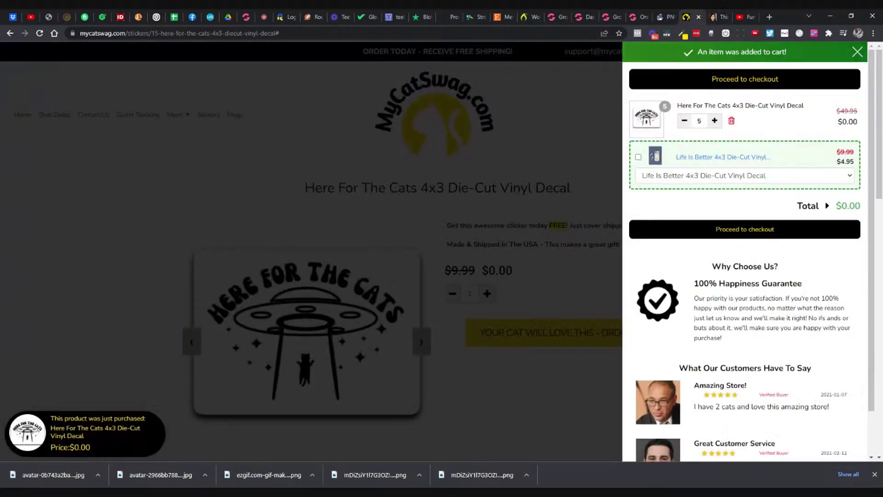
left_click_drag(694, 298, 722, 338)
key("ctrl+c")
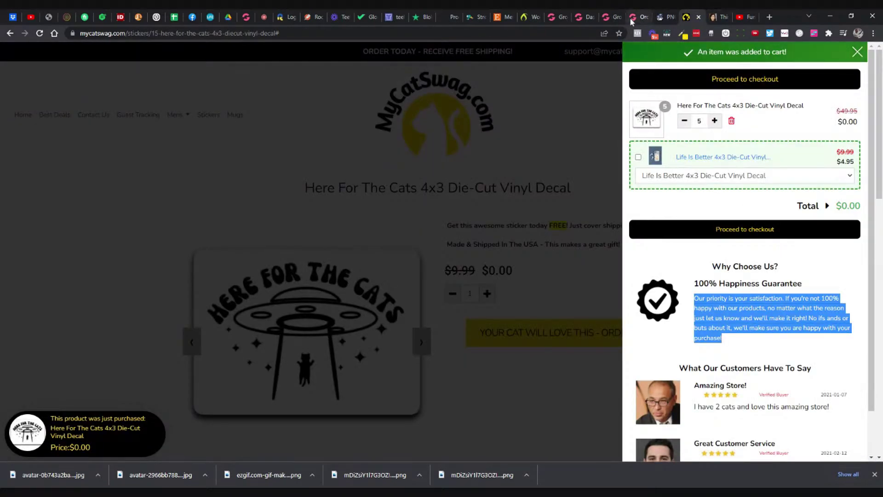
left_click(630, 18)
left_click(614, 20)
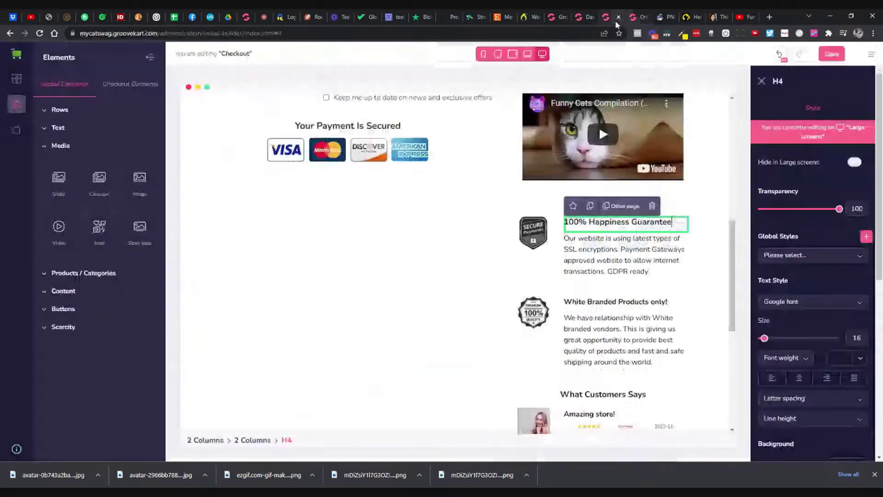
left_click(672, 19)
left_click(673, 18)
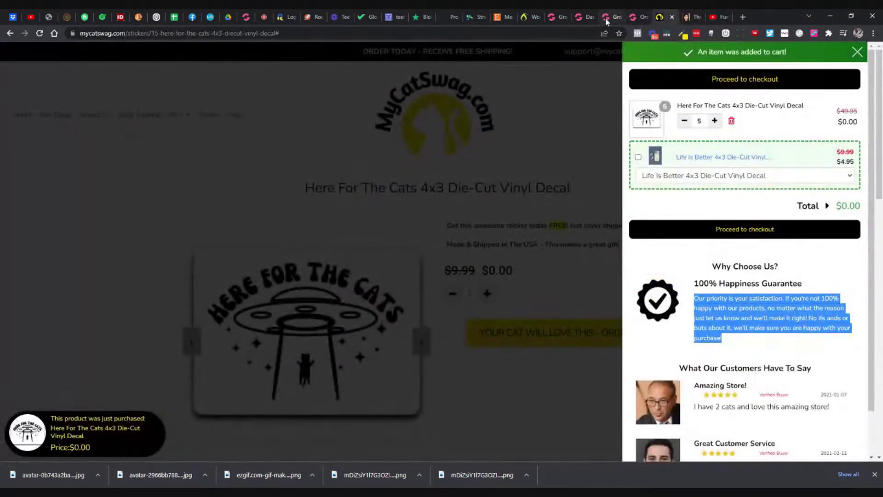
left_click(615, 17)
triple_click(678, 238)
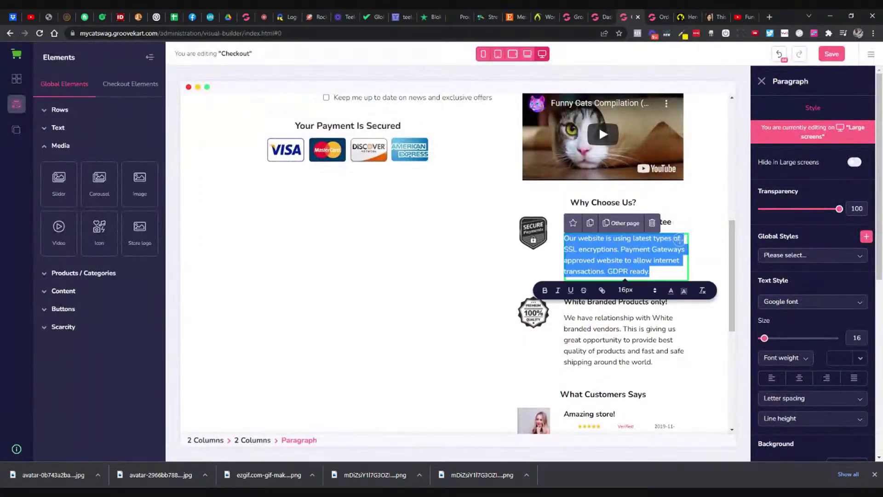
key("ctrl+v")
key("BackSpace")
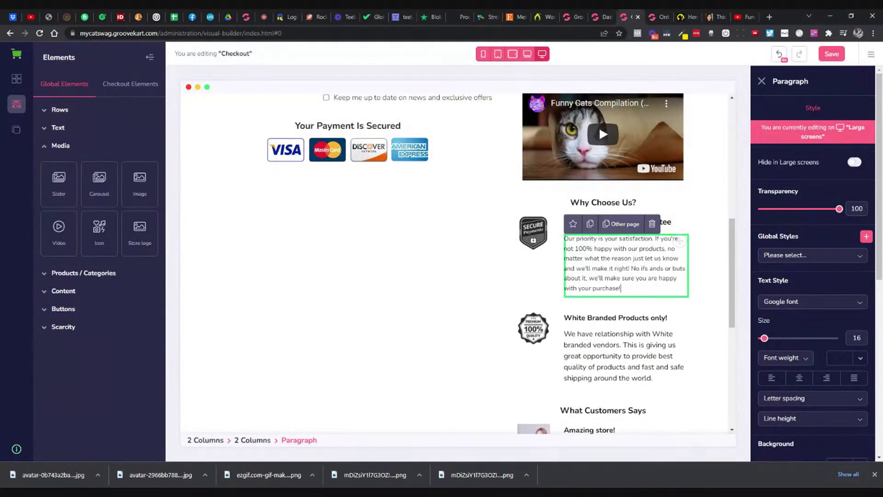
left_click(531, 242)
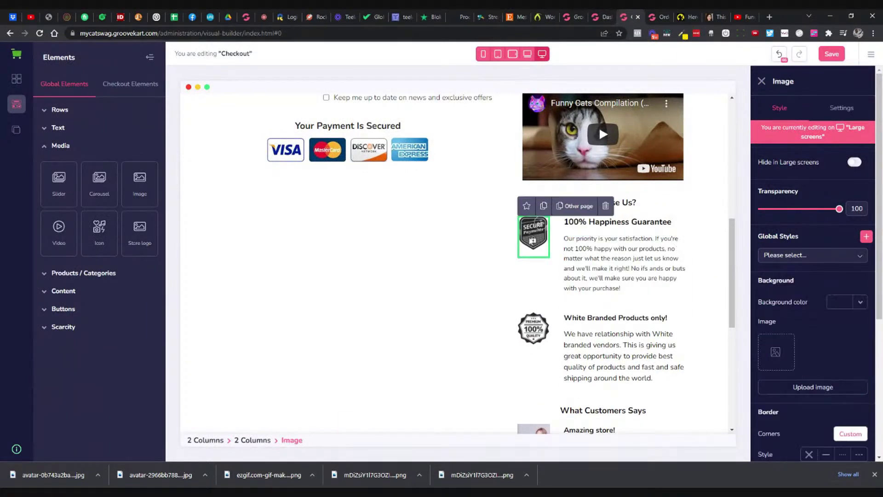
left_click(849, 107)
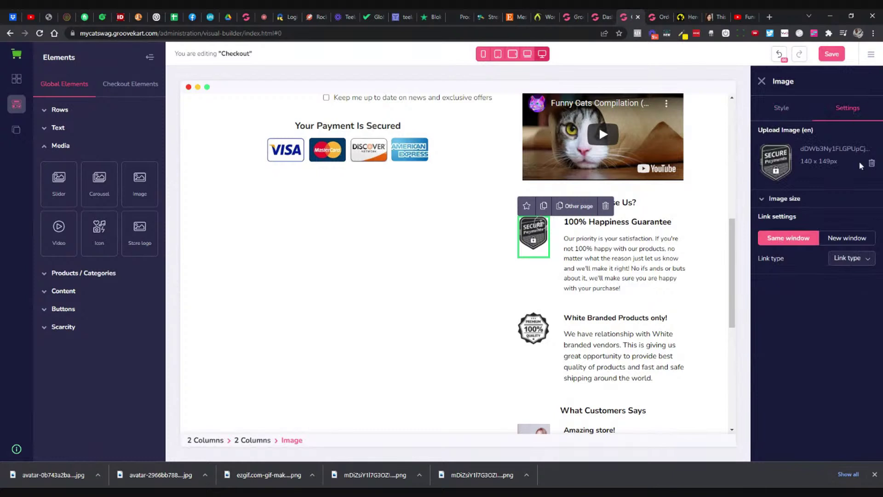
left_click(871, 163)
left_click(804, 201)
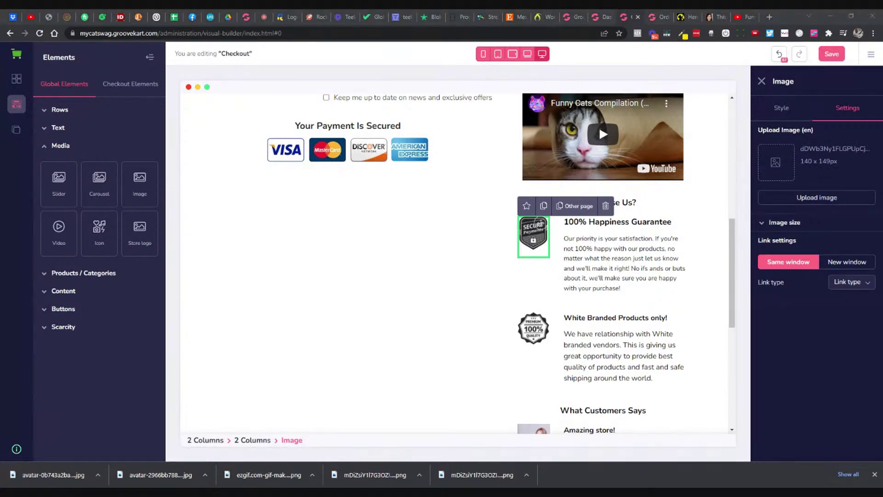
double_click(244, 119)
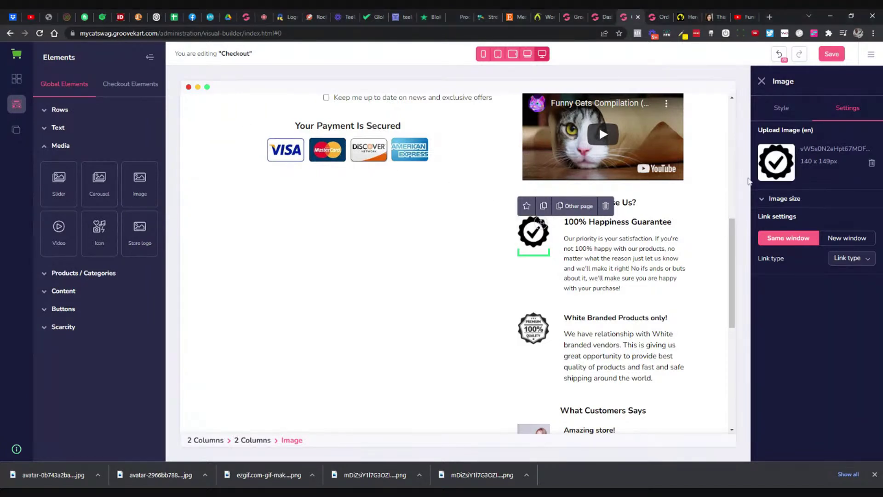
scroll(455, 262, "down", 3)
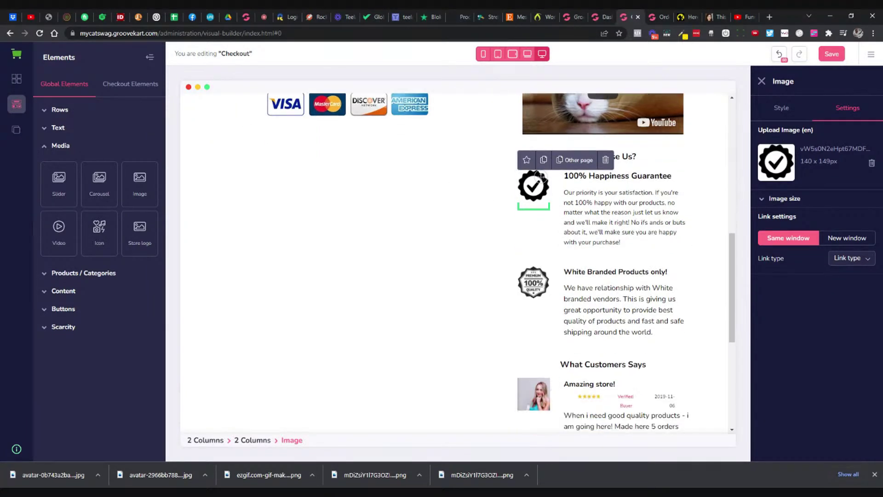
left_click(625, 219)
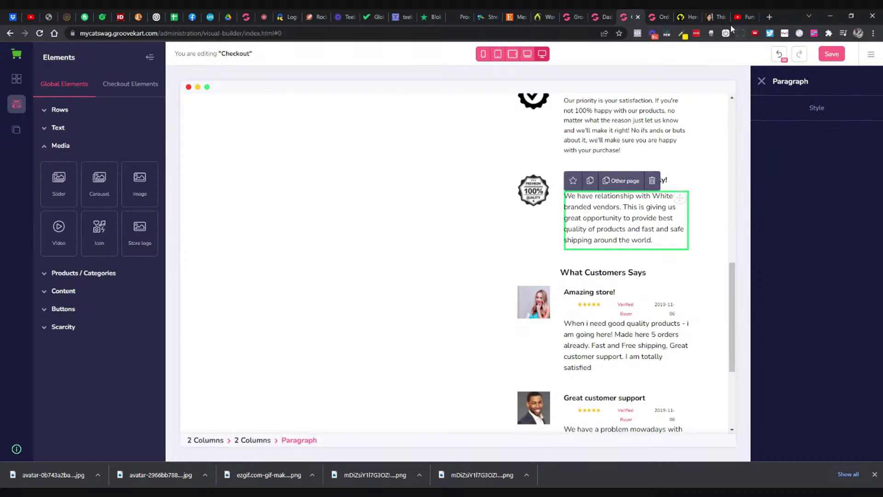
Step: Save the Secure Payments badge image from the GrooveGear checkout page as a PNG
left_click(659, 18)
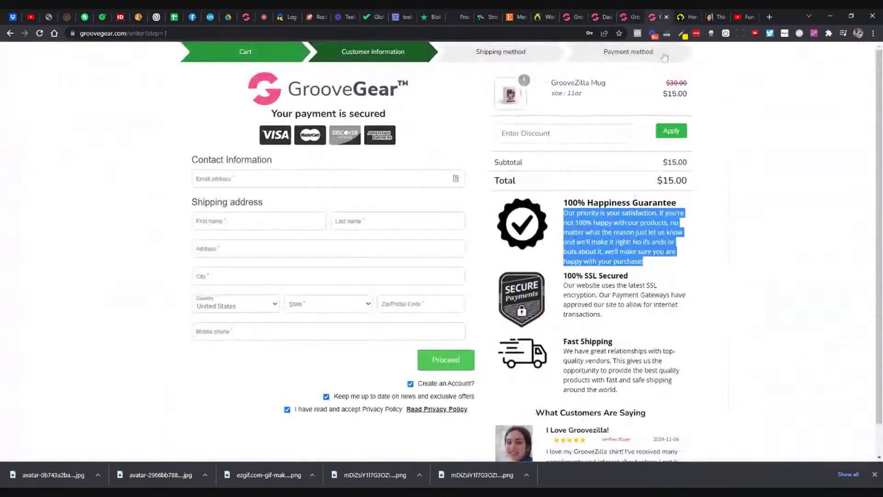
left_click(710, 287)
scroll(711, 287, "down", 1)
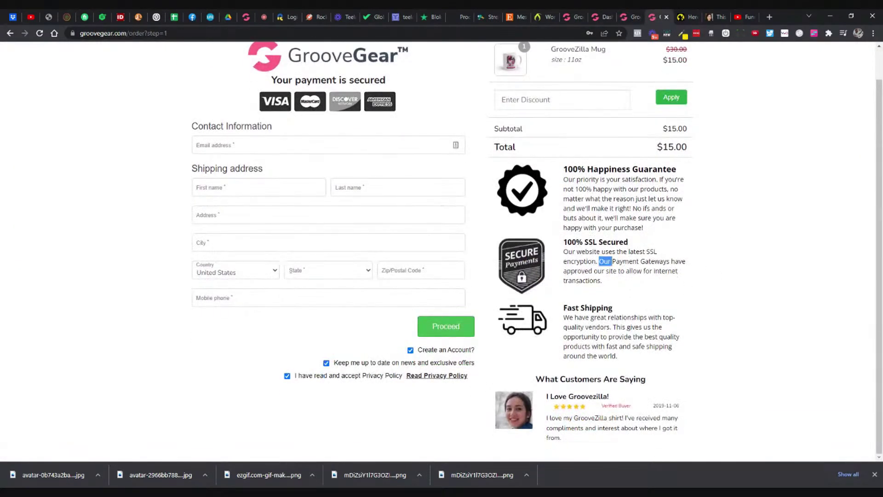
triple_click(605, 261)
double_click(590, 242)
left_click(531, 265)
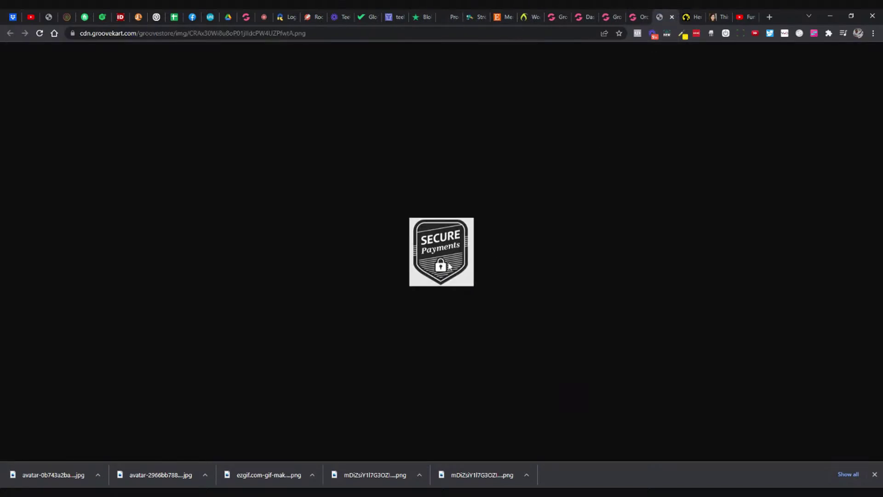
key("Return")
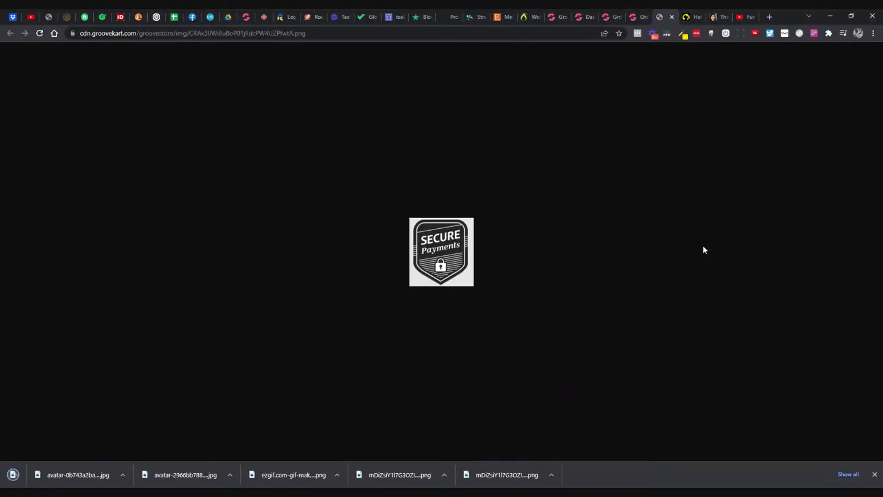
Step: Go to Google and start searching for 'ez gift image'
key("ctrl+l")
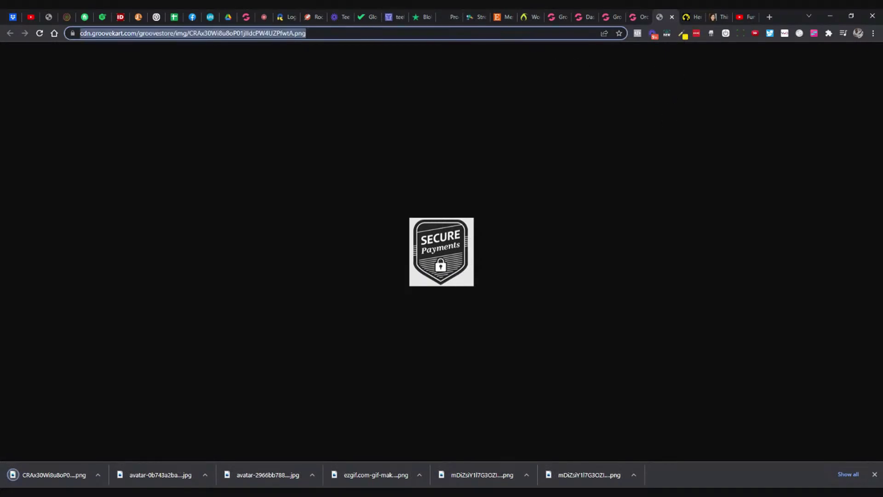
type("goo")
key("Return")
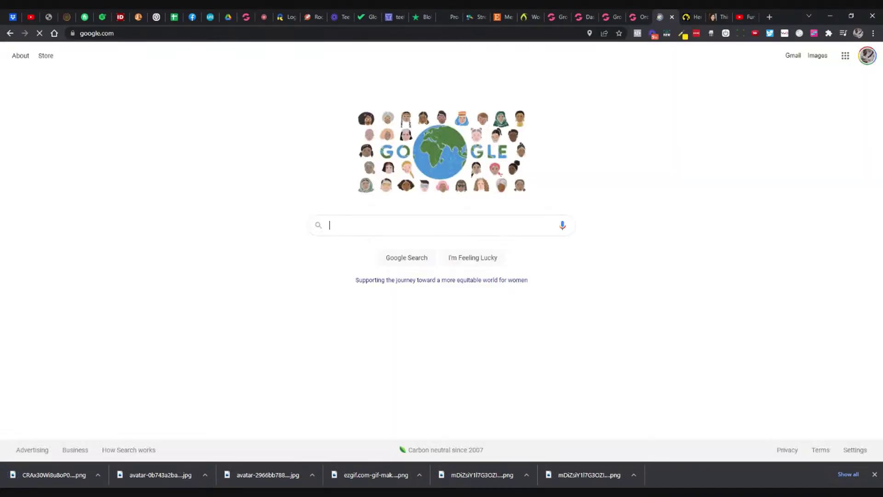
type("ez gift image")
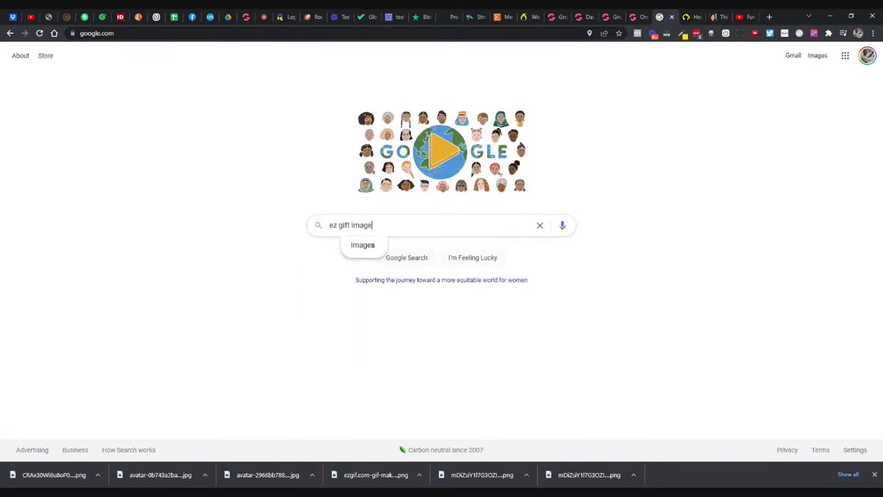
Step: Search 'ezgif image optimization' and open ezgif's PNG optimizer
left_click(347, 225)
key("BackSpace")
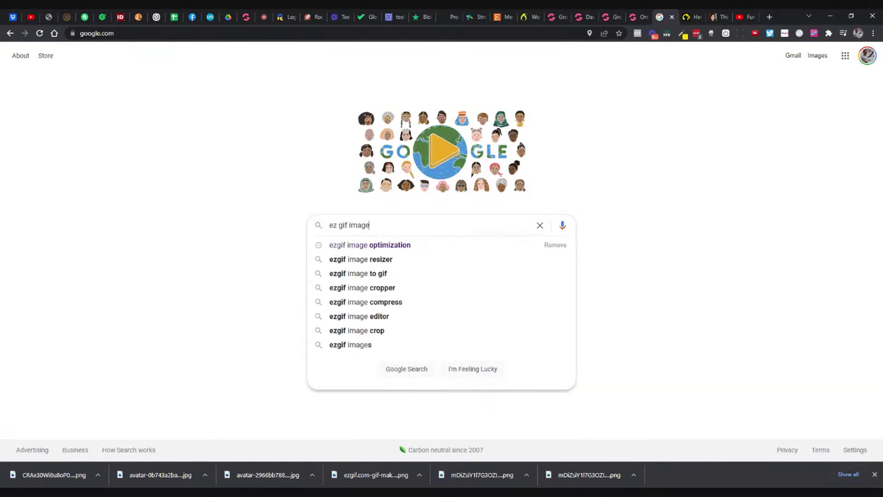
key("Down")
key("Return")
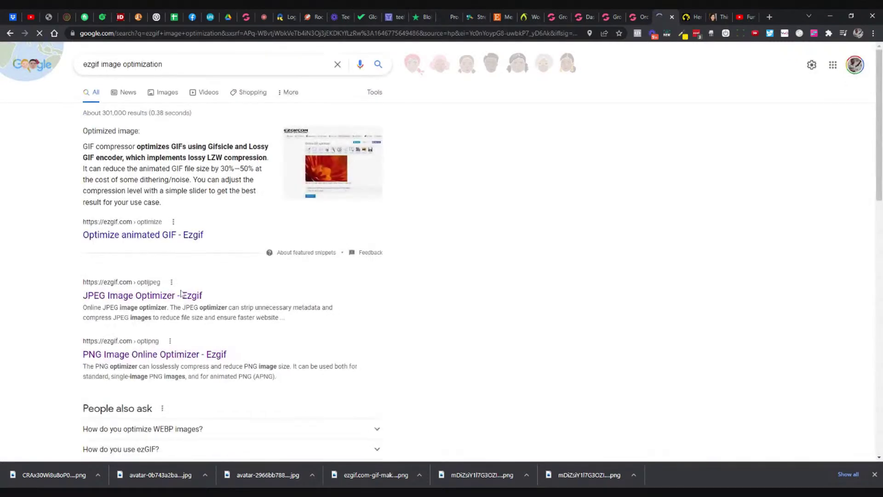
left_click(163, 311)
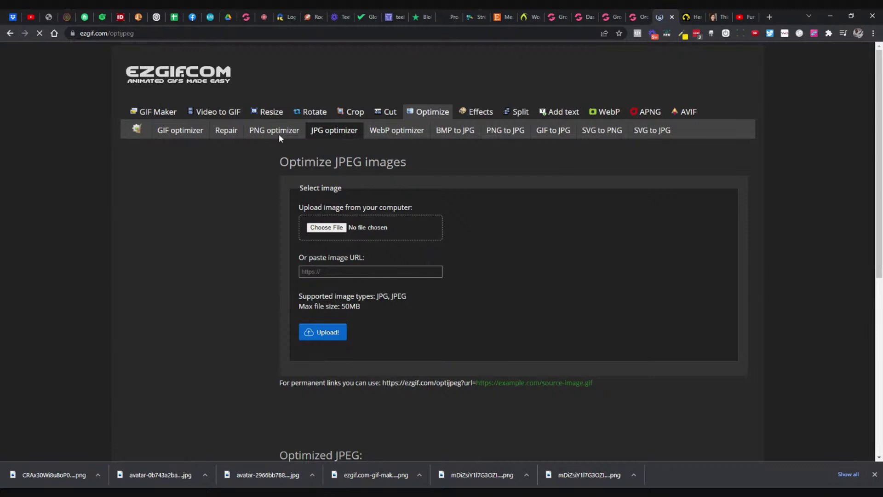
left_click(279, 134)
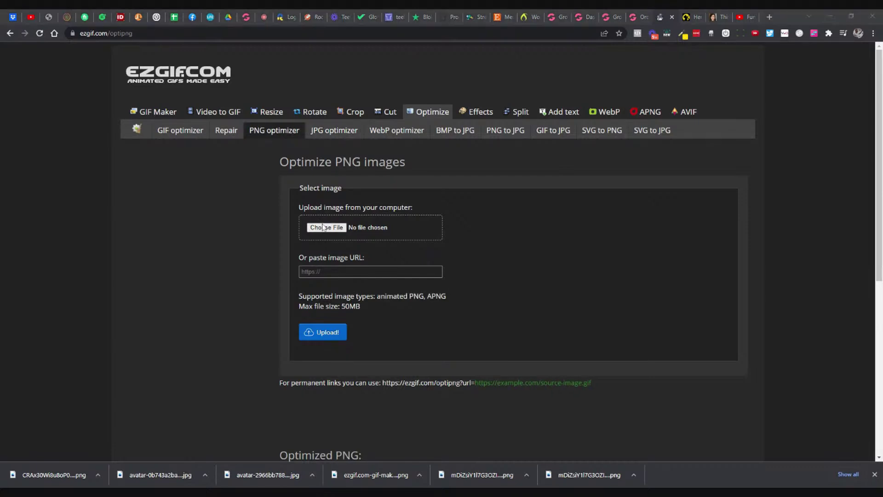
Step: Optimize the badge PNG from 21.13 KiB to 14.52 KiB and download the result
key("Return")
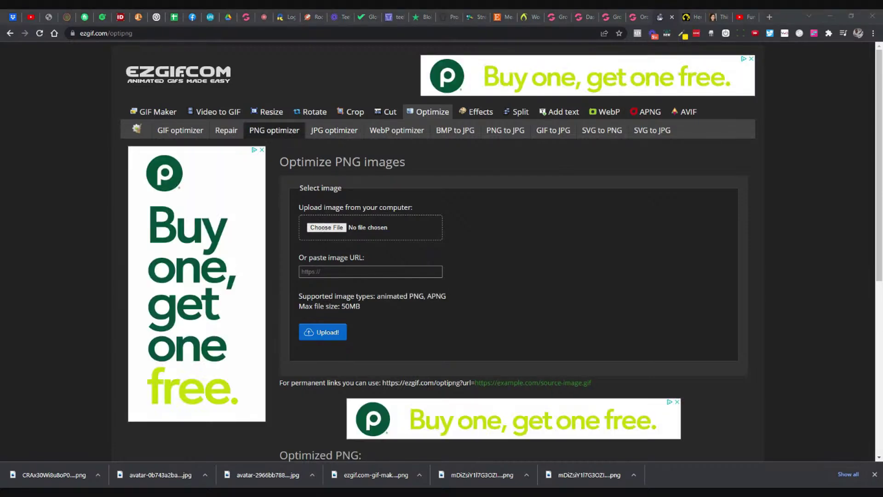
left_click(320, 331)
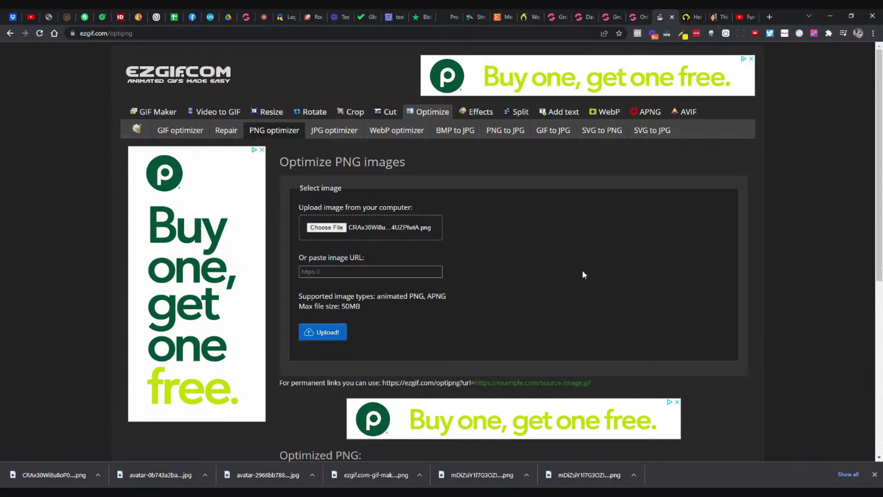
scroll(582, 275, "down", 2)
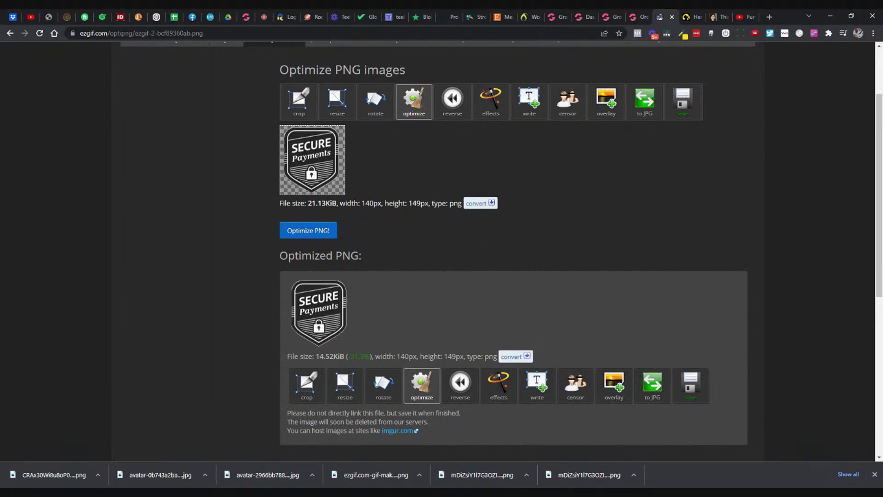
scroll(460, 345, "down", 1)
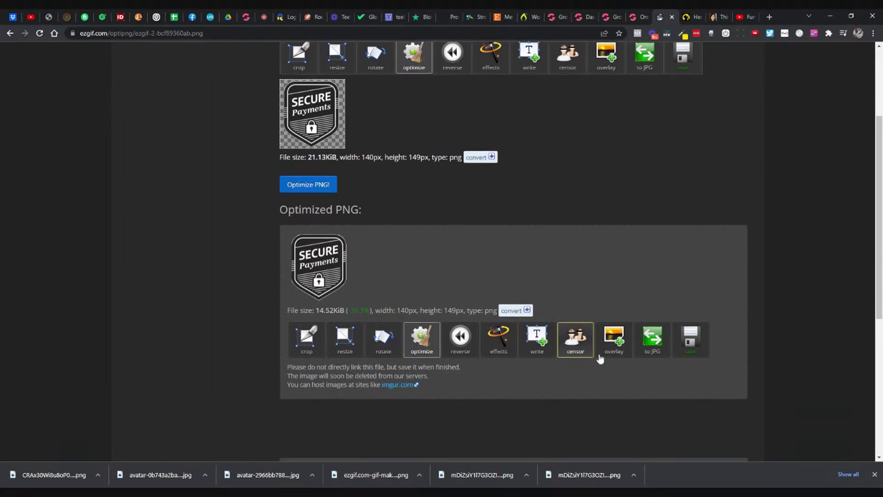
left_click(693, 356)
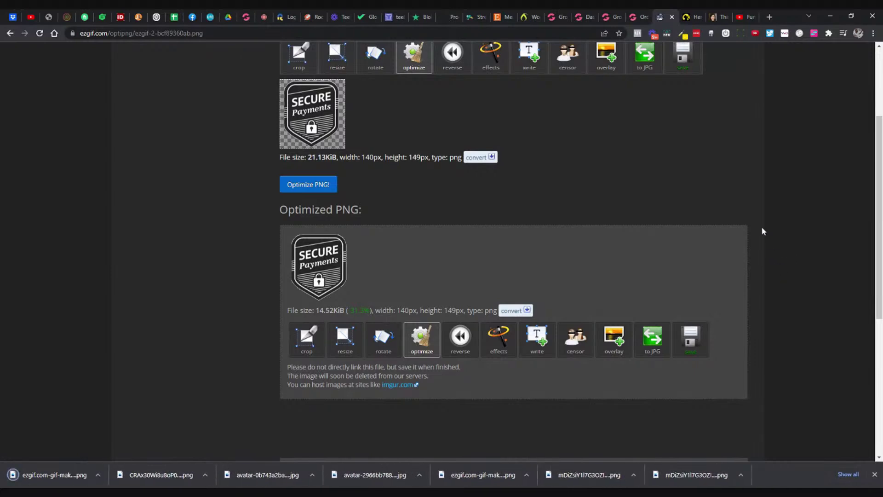
left_click(578, 19)
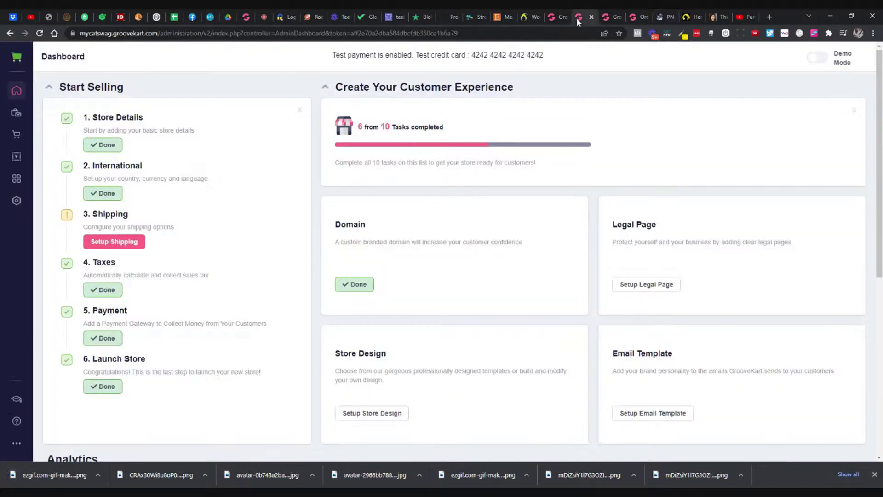
Step: Replace the 100% premium quality badge with the optimized Secure Payments PNG
left_click(608, 21)
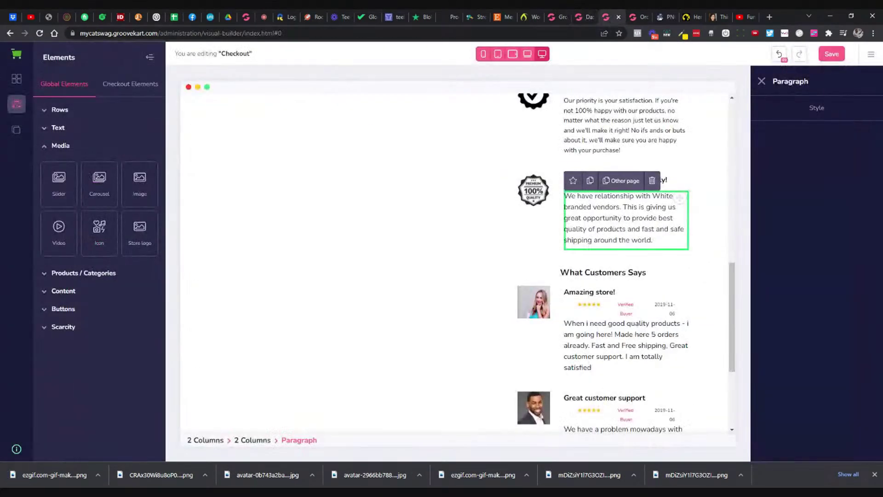
scroll(564, 260, "up", 1)
left_click(532, 249)
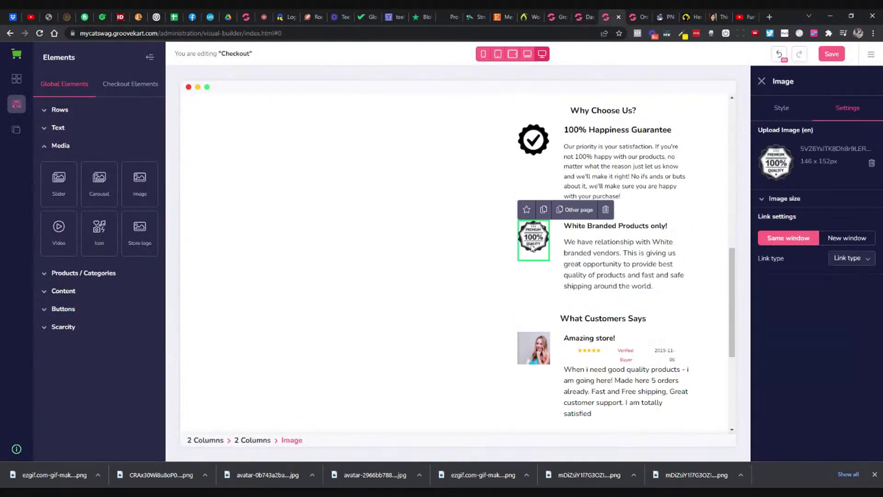
scroll(684, 223, "up", 2)
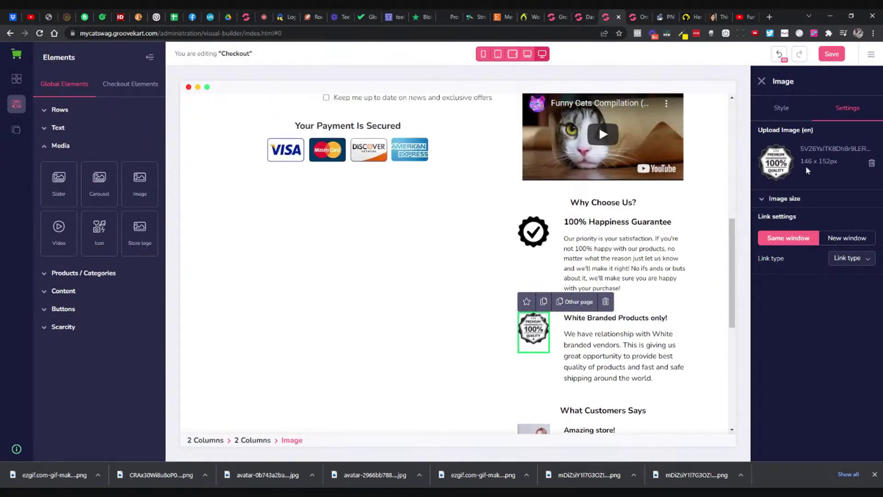
left_click(871, 163)
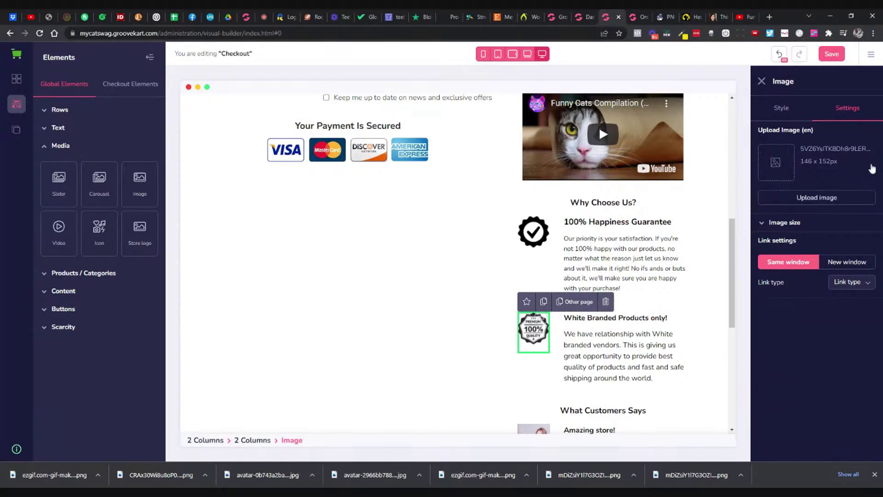
left_click(810, 201)
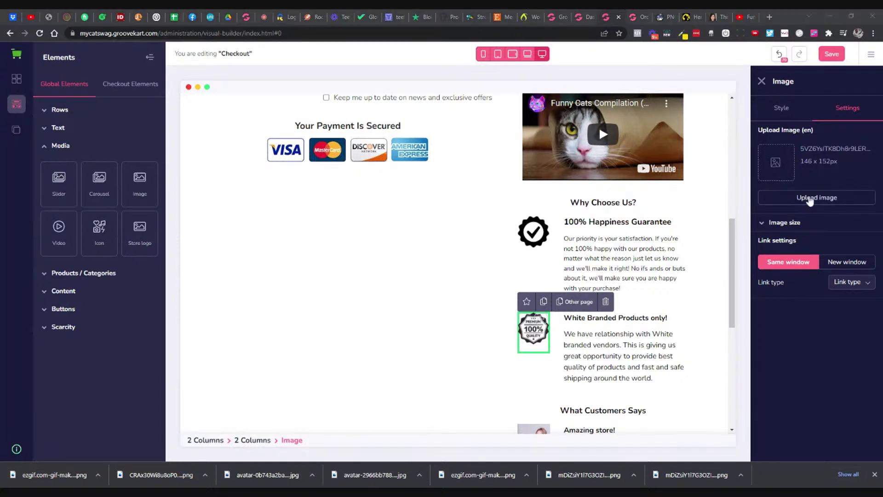
key("Return")
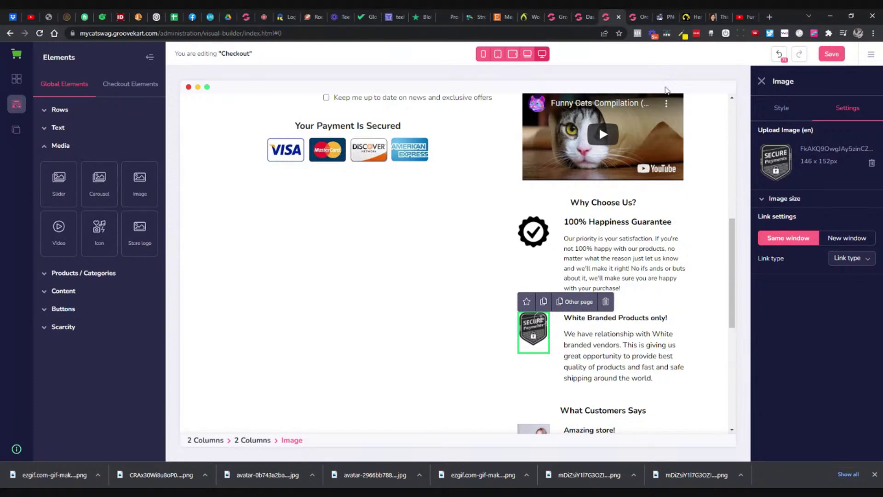
Step: Select the '100% SSL Secured' heading on the GrooveGear checkout and close the duplicate dashboard tab
left_click(693, 22)
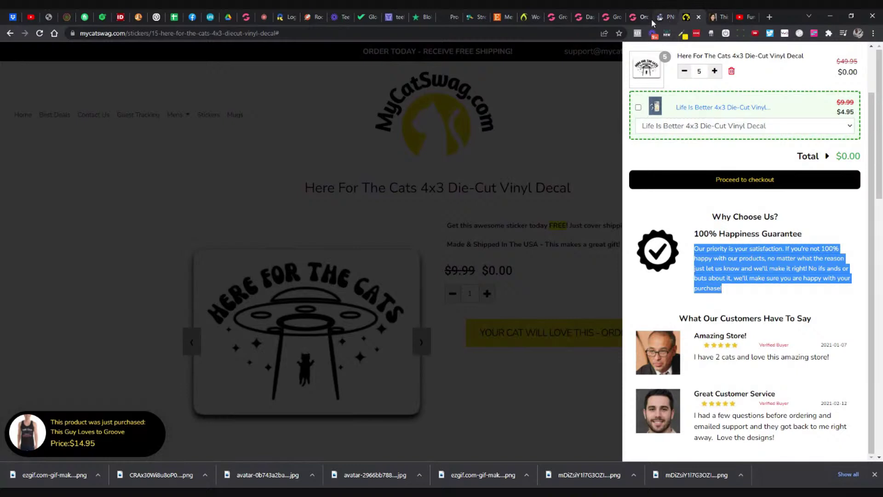
left_click(649, 18)
triple_click(592, 241)
key("ctrl+c")
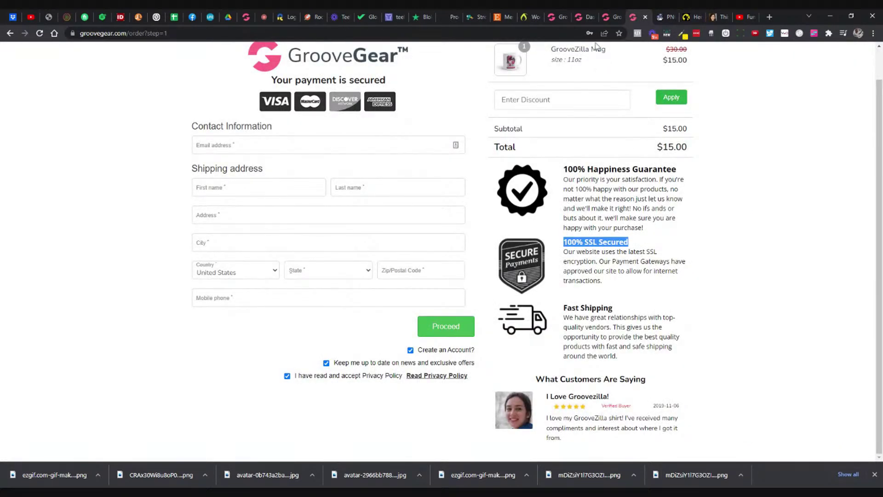
left_click(581, 17)
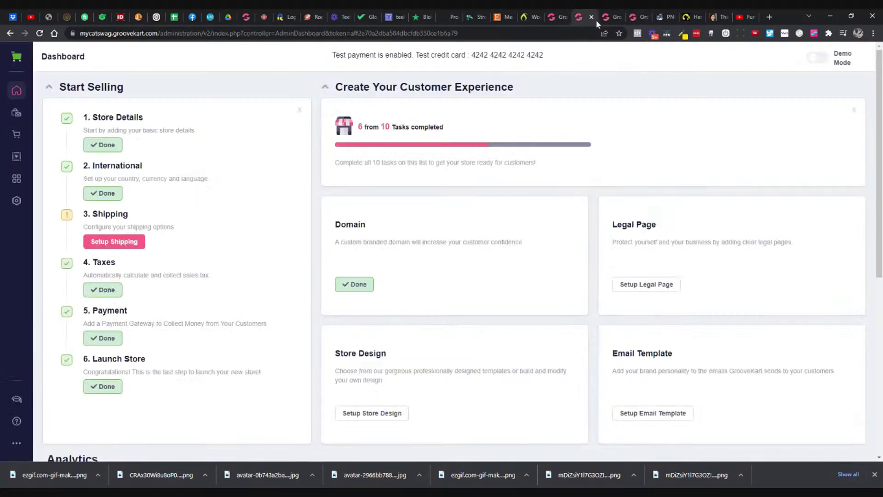
left_click(592, 17)
Step: Replace the 'White Branded Products only!' heading with '100% SSL Secured'
left_click(616, 318)
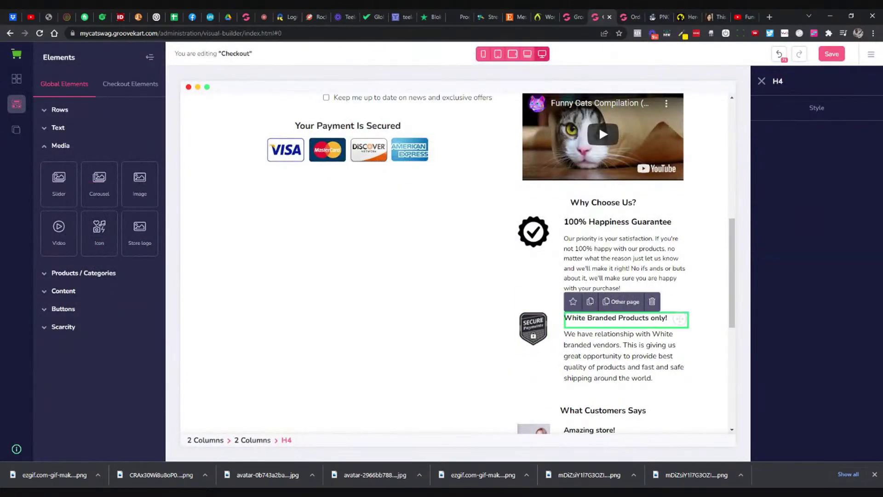
key("ctrl+a")
key("ctrl+v")
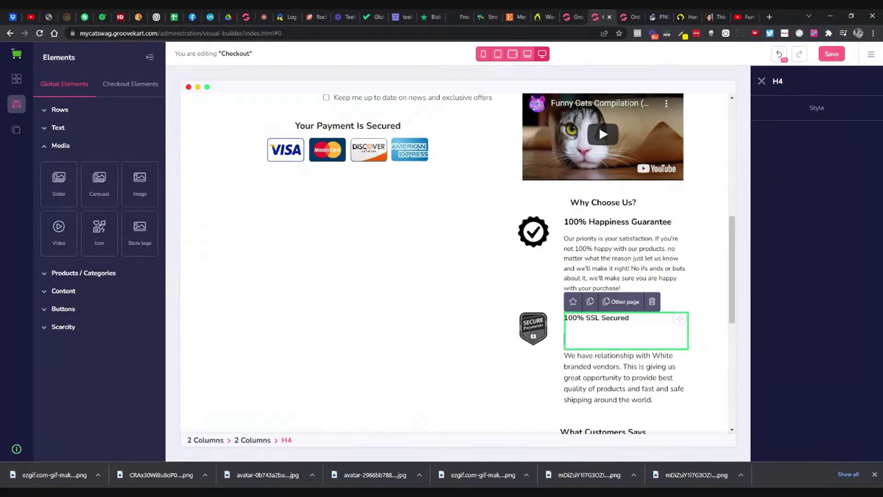
key("BackSpace")
key("BackSpace")
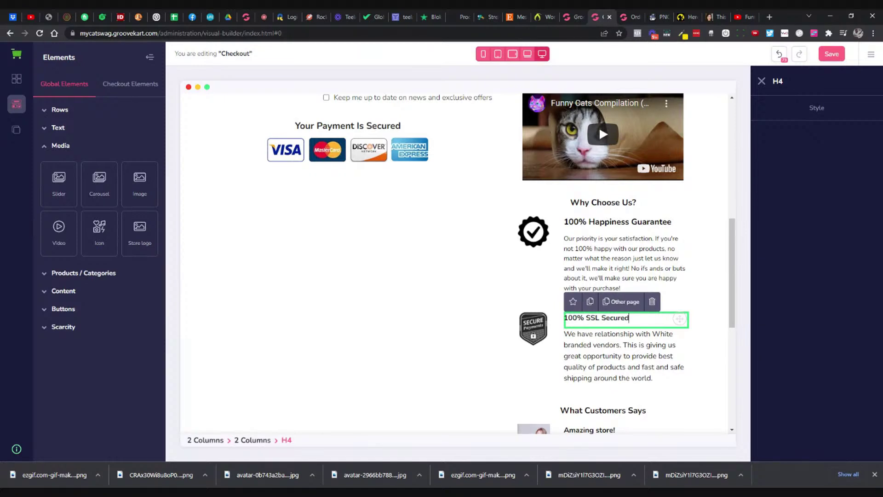
Step: Replace the paragraph below with the SSL encryption text copied from the GrooveGear checkout
left_click(626, 357)
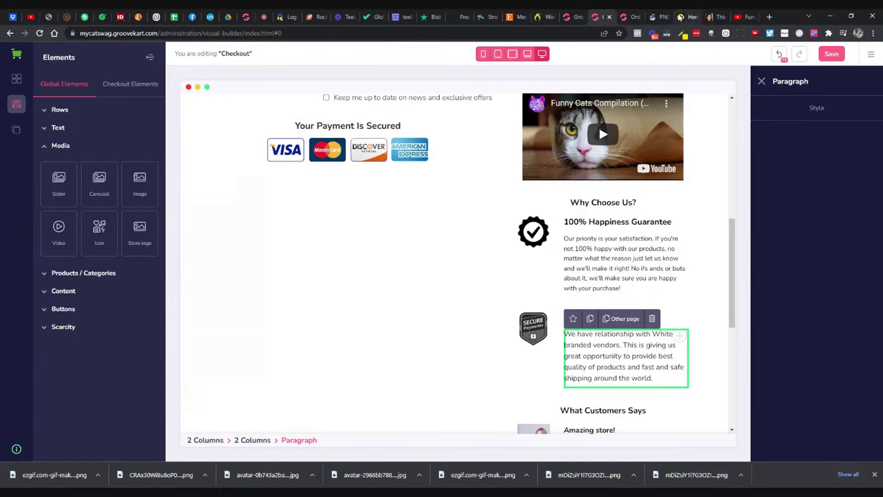
triple_click(628, 345)
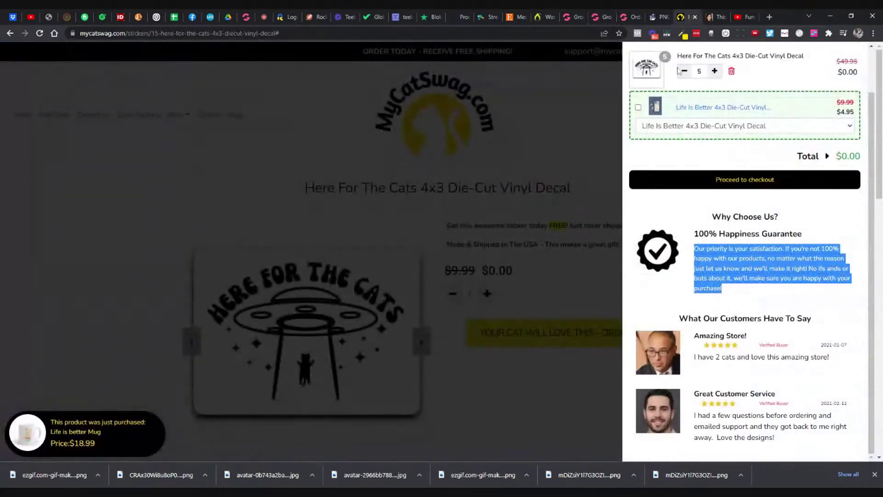
left_click(630, 17)
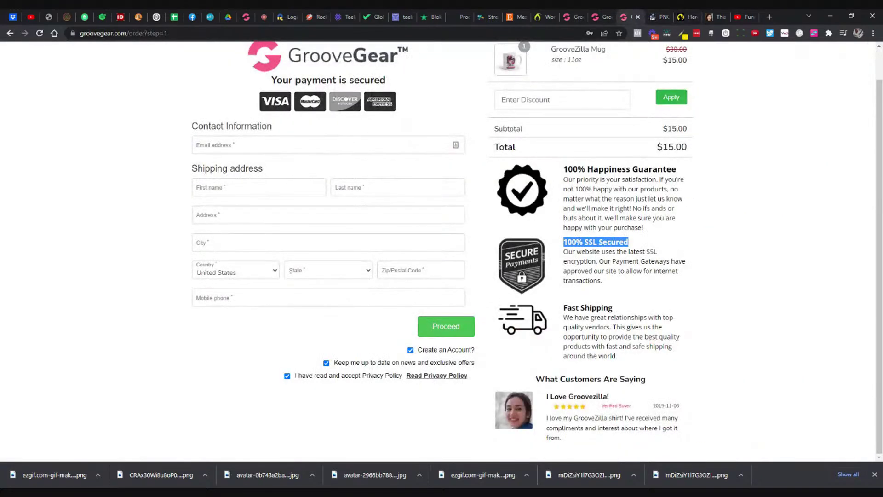
triple_click(617, 262)
key("ctrl+c")
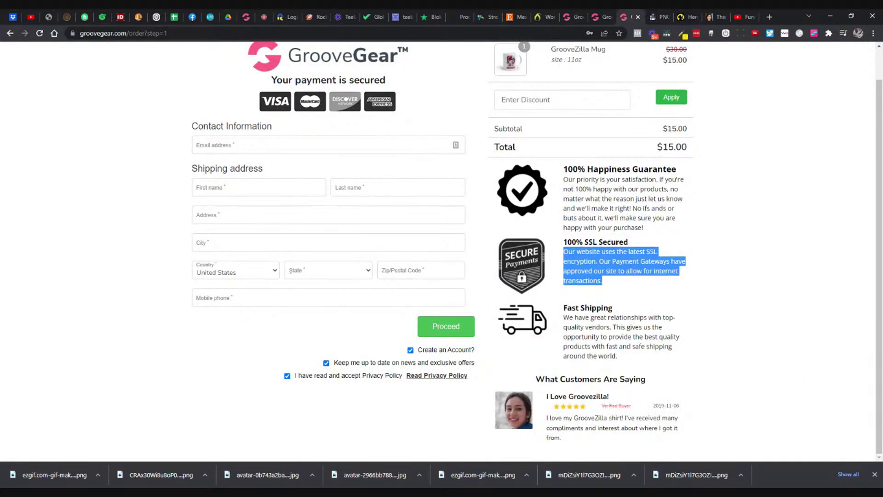
left_click(592, 18)
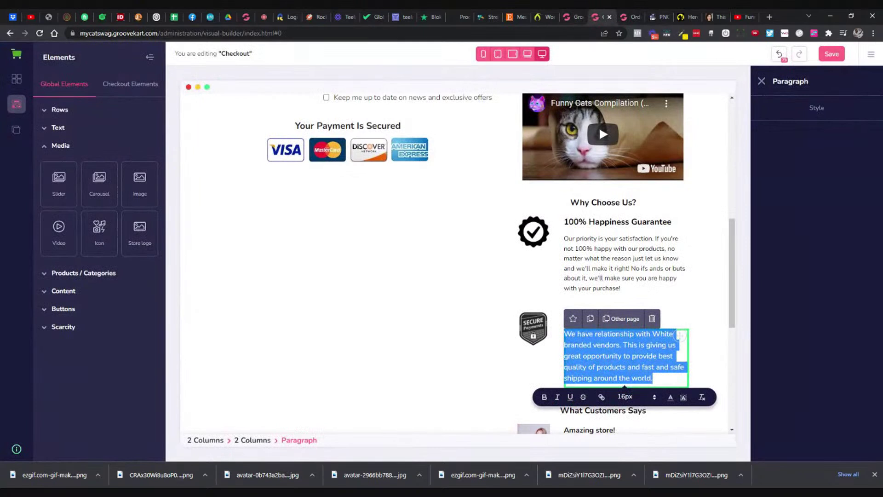
key("ctrl+v")
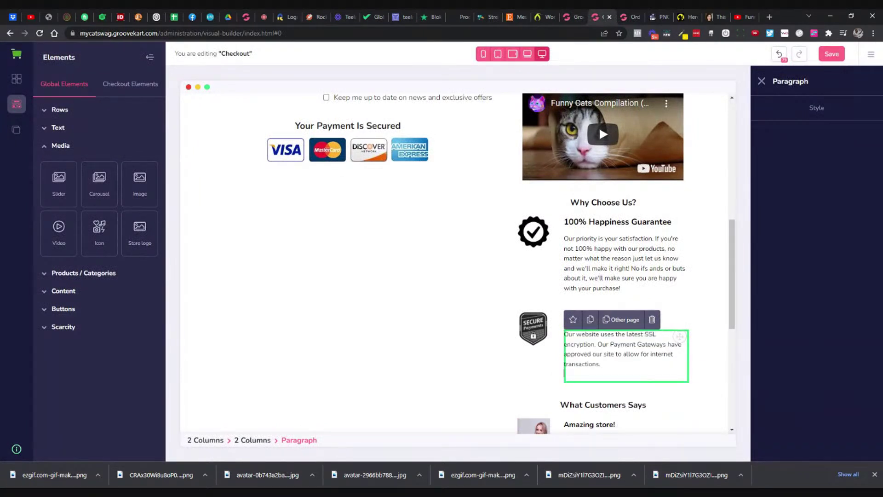
key("BackSpace")
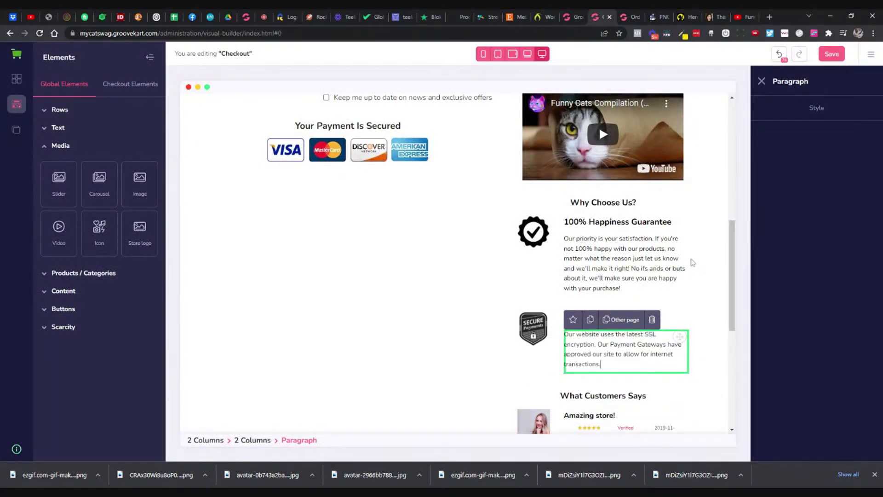
left_click(690, 261)
scroll(689, 260, "down", 3)
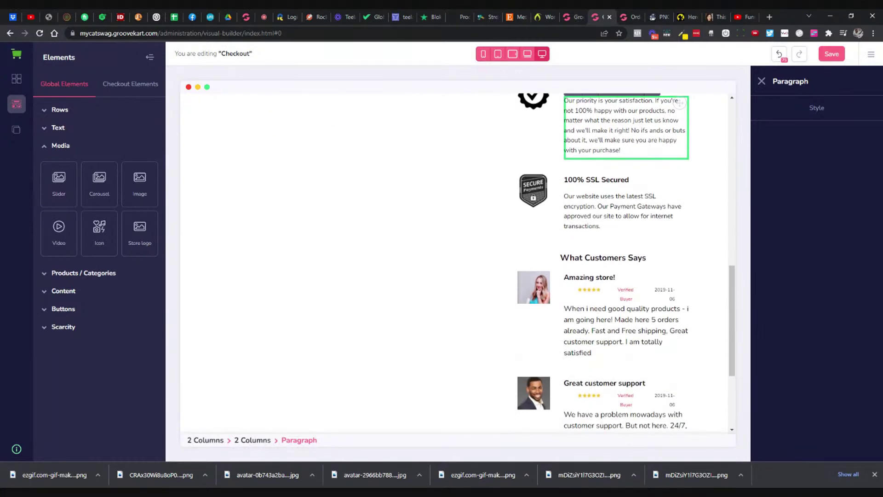
Step: Copy 'What Our Customers Have To Say' from the storefront cart and paste it over the 'What Customers Says' heading
left_click(666, 18)
key("ctrl+w")
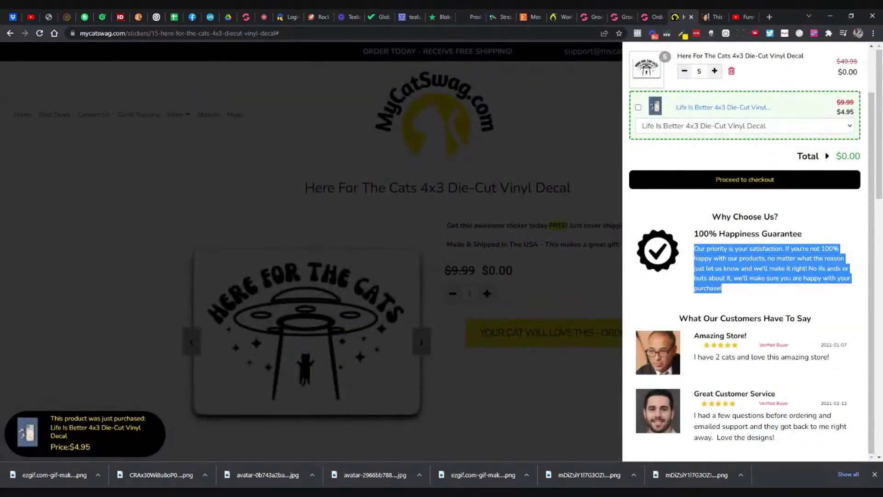
scroll(732, 290, "down", 1)
triple_click(737, 318)
key("ctrl+c")
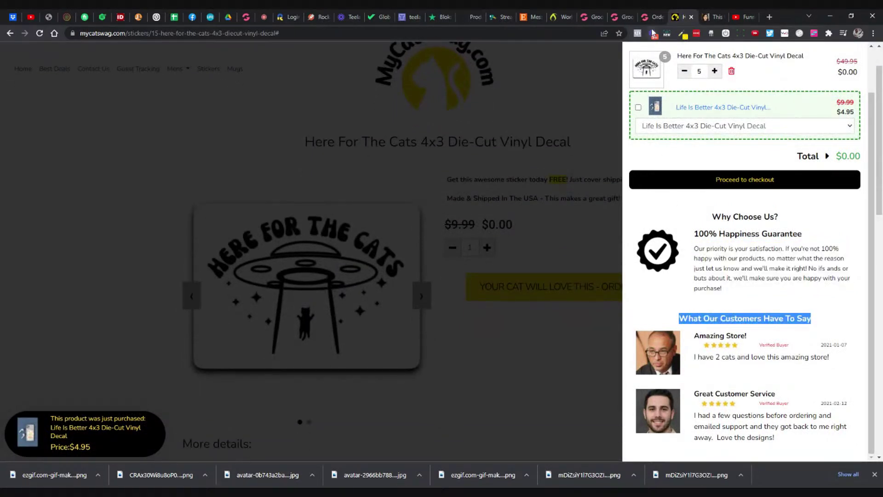
left_click(621, 17)
triple_click(611, 258)
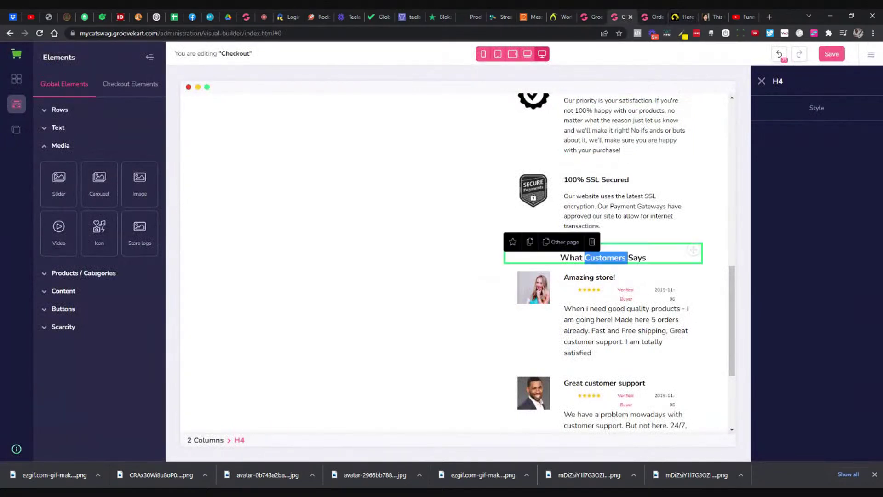
key("ctrl+v")
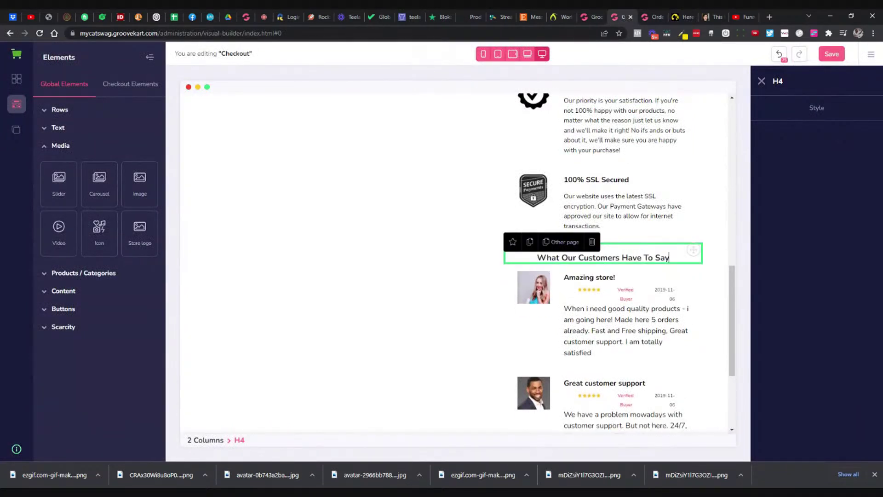
scroll(557, 272, "down", 2)
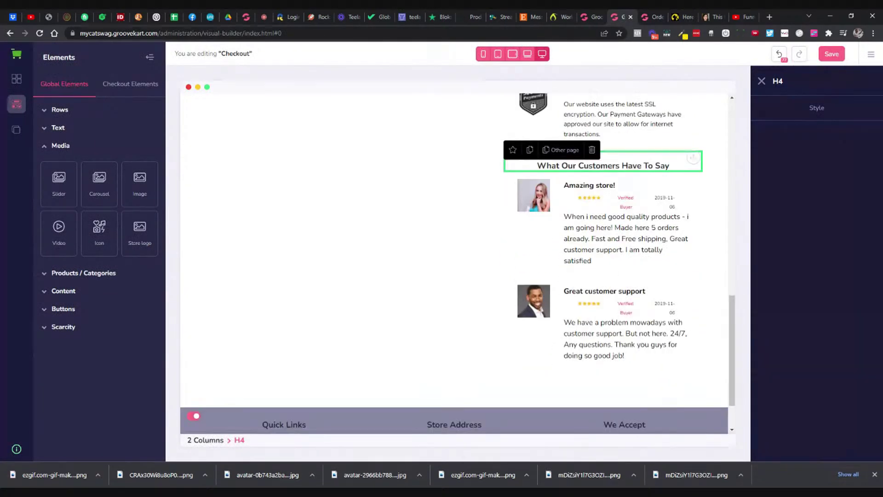
left_click(542, 207)
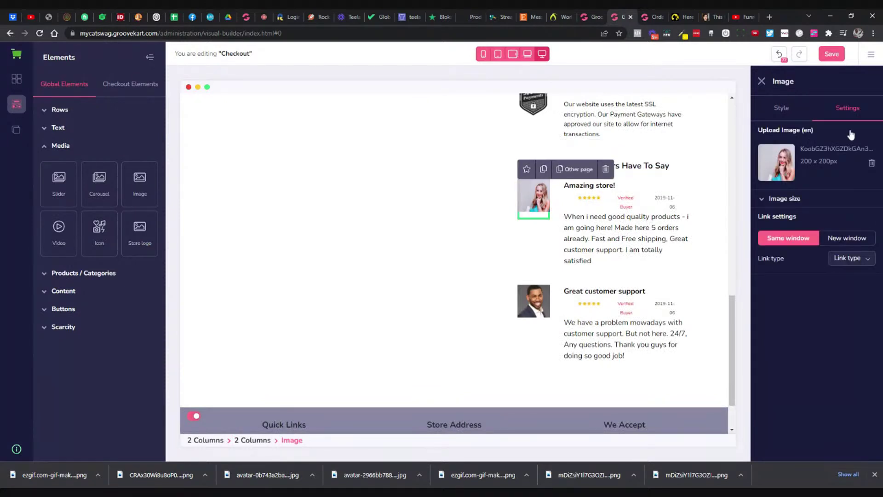
Step: Replace the first reviewer's photo with a newly uploaded image
left_click(871, 163)
left_click(828, 197)
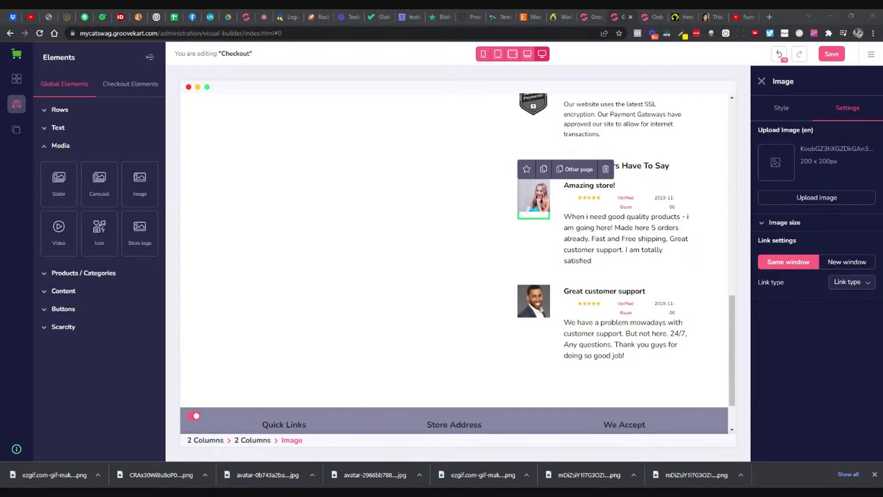
double_click(409, 157)
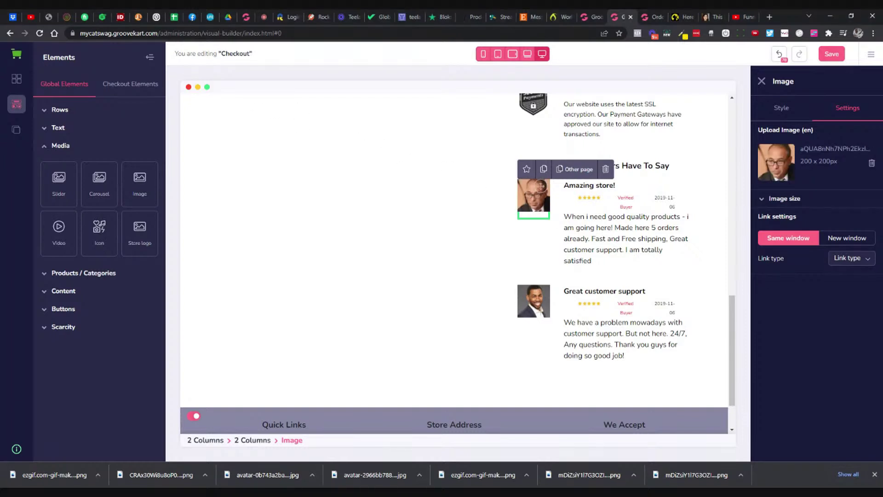
Step: Copy the storefront review 'I have 2 cats and love this amazing store!' into the first review paragraph
left_click(685, 17)
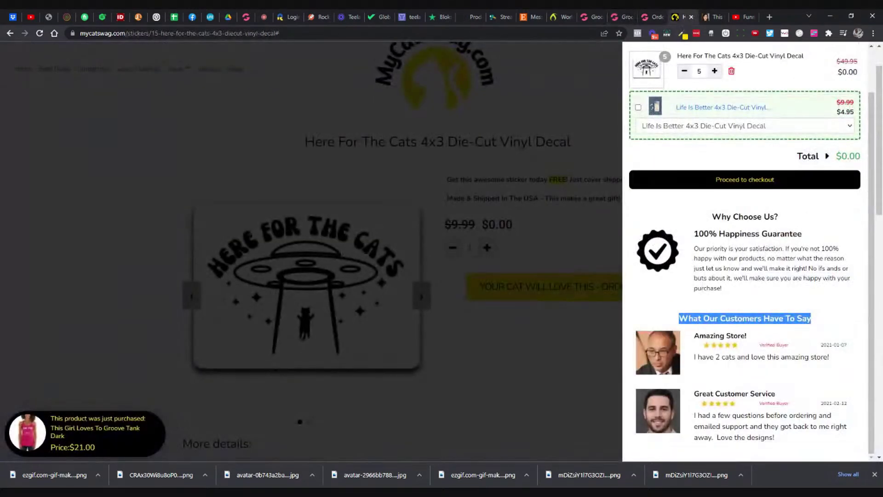
triple_click(721, 357)
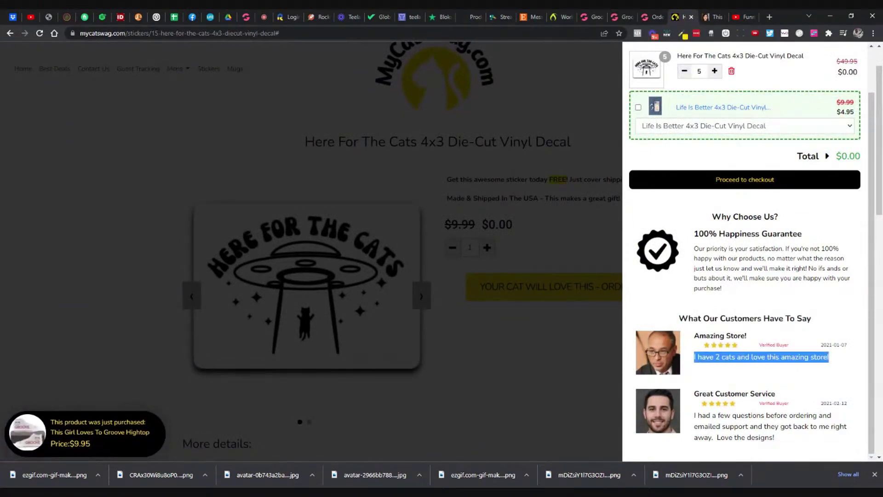
triple_click(718, 357)
key("ctrl+c")
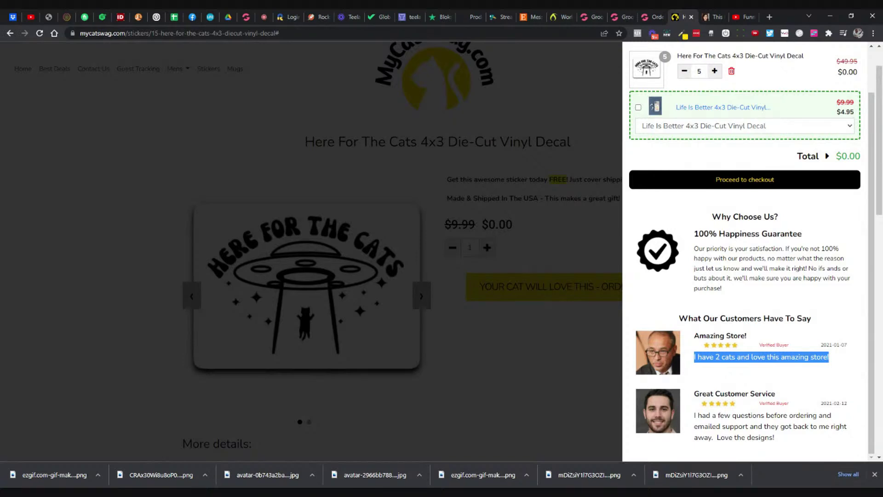
left_click(626, 17)
double_click(594, 239)
key("ctrl+a")
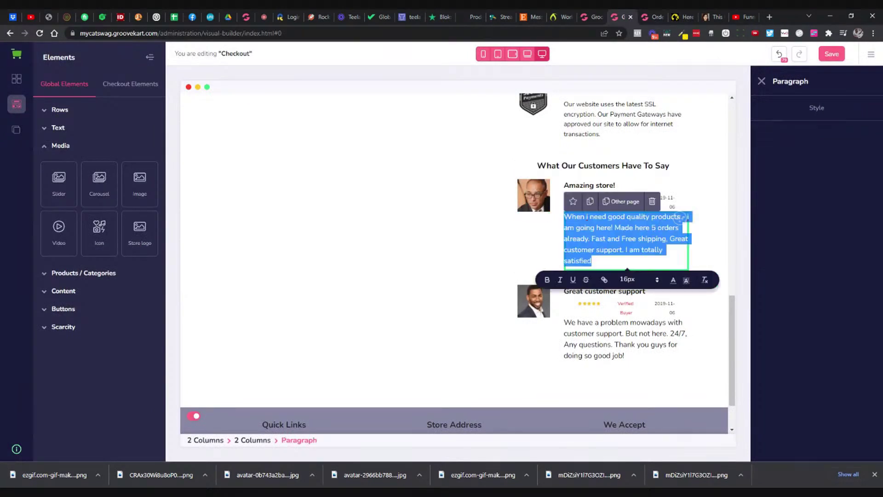
key("ctrl+v")
key("BackSpace")
key("BackSpace")
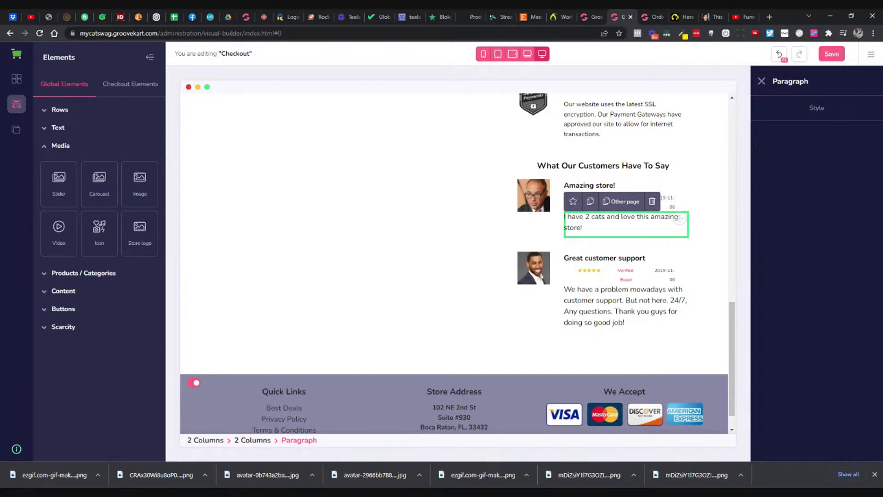
left_click(538, 276)
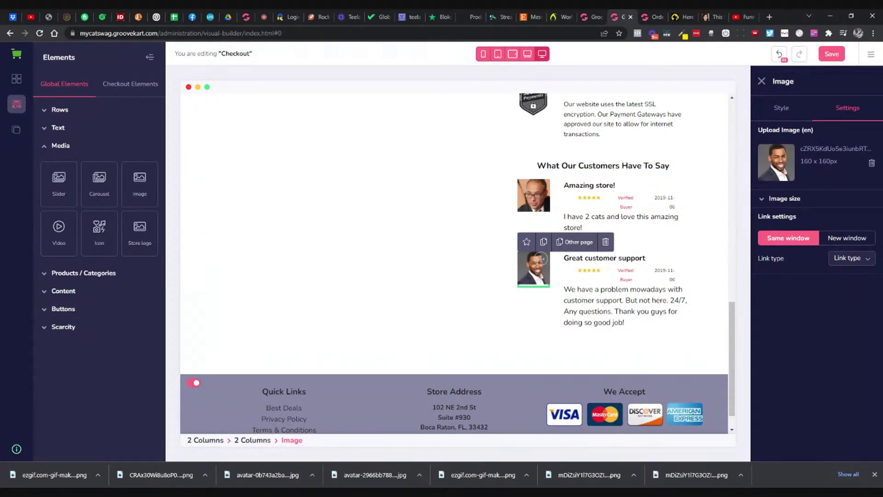
left_click(872, 164)
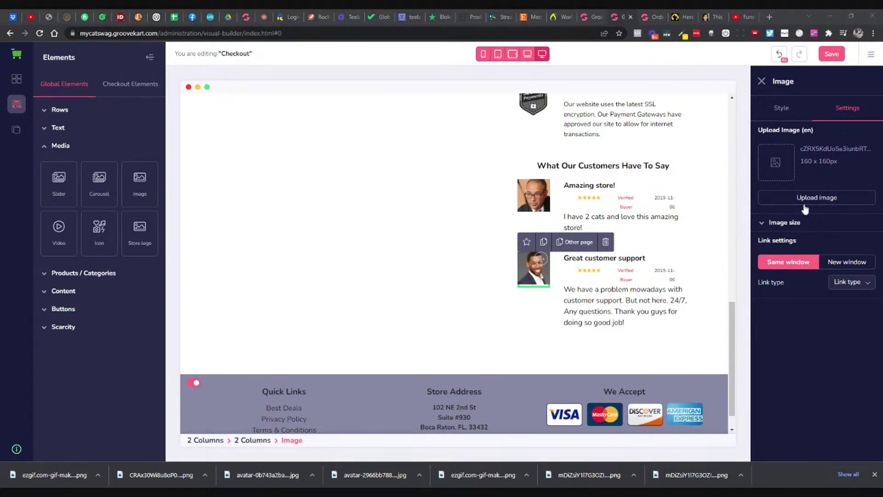
double_click(323, 179)
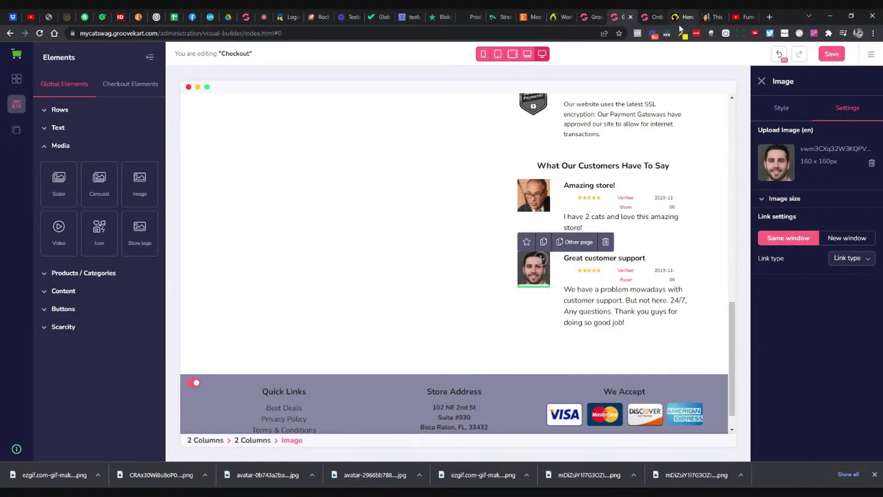
left_click(683, 17)
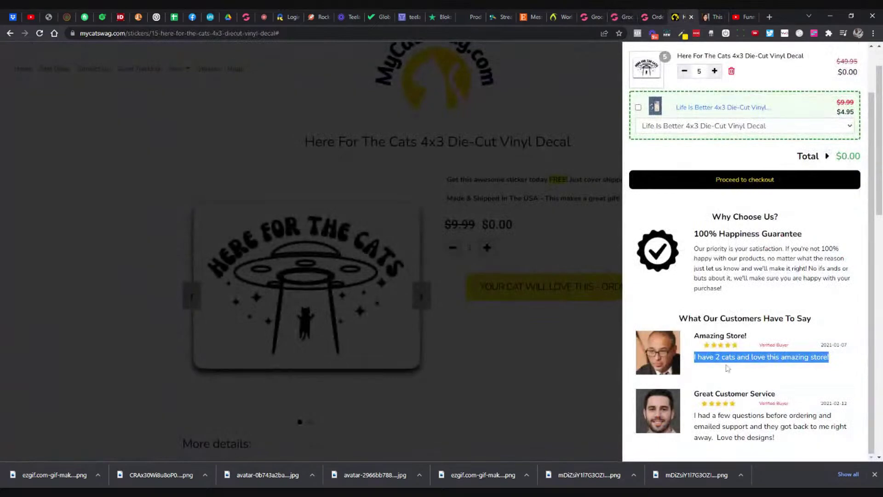
triple_click(717, 415)
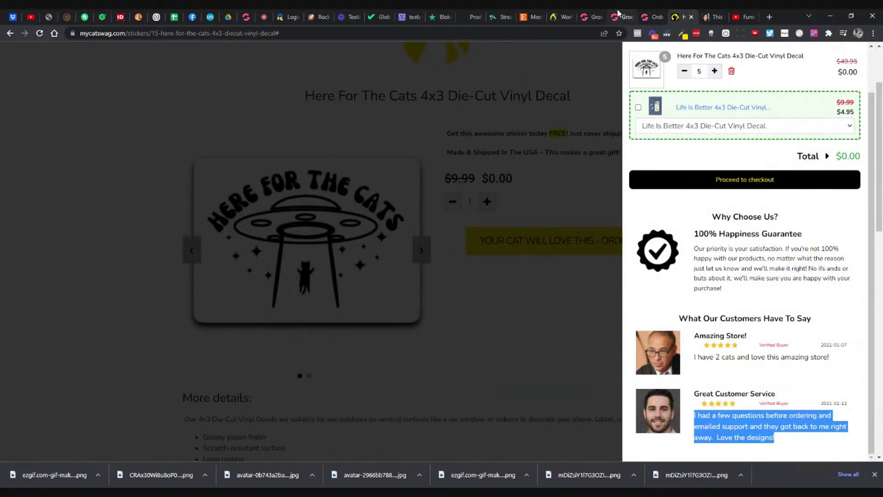
left_click(618, 17)
double_click(614, 289)
triple_click(615, 298)
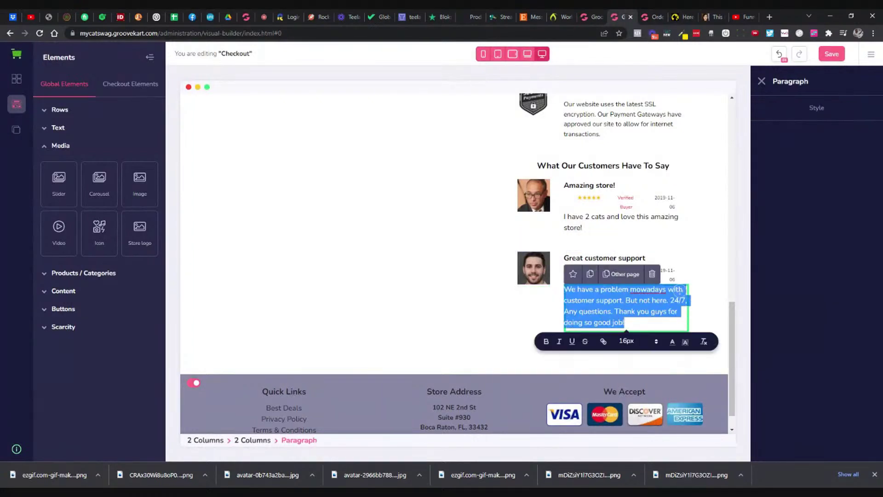
key("BackSpace")
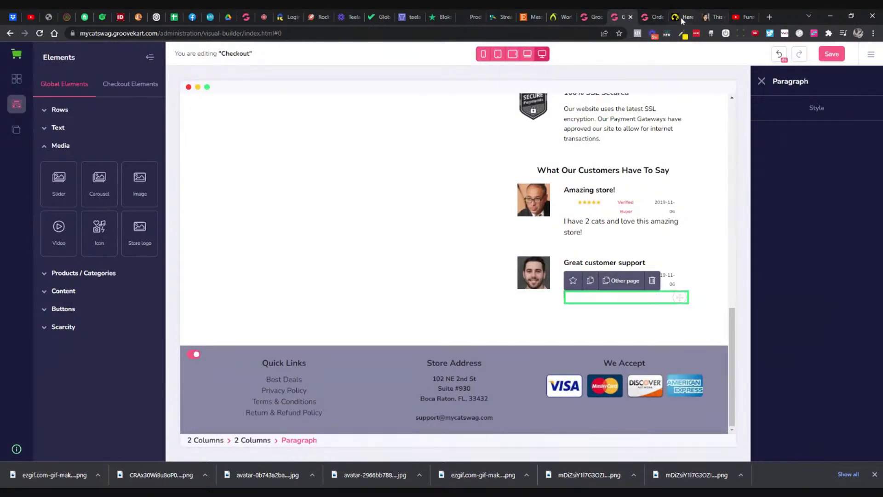
left_click(652, 18)
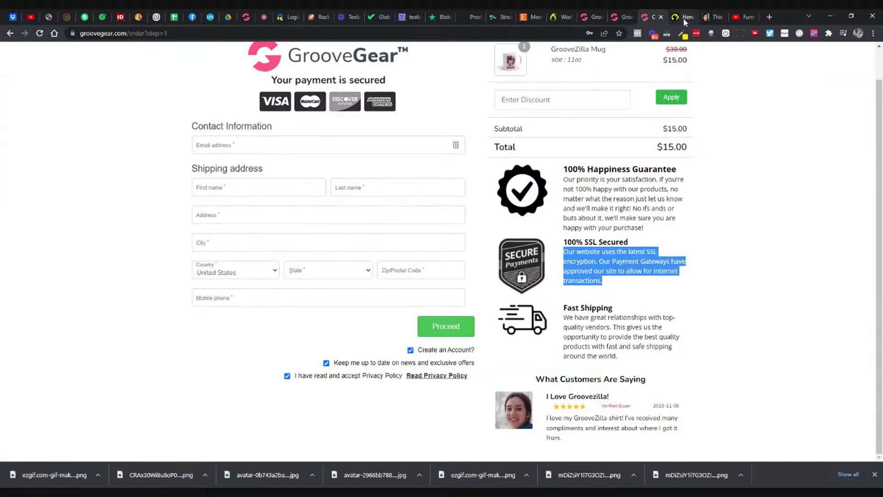
left_click(683, 19)
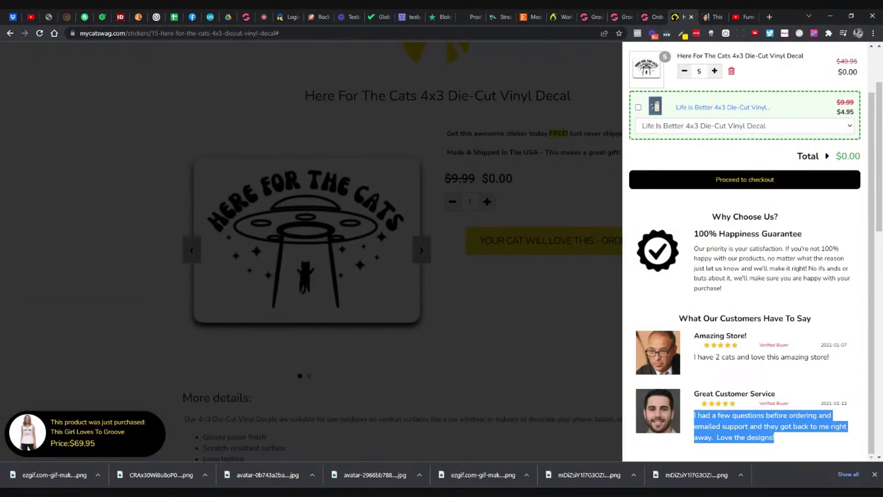
scroll(737, 299, "down", 2)
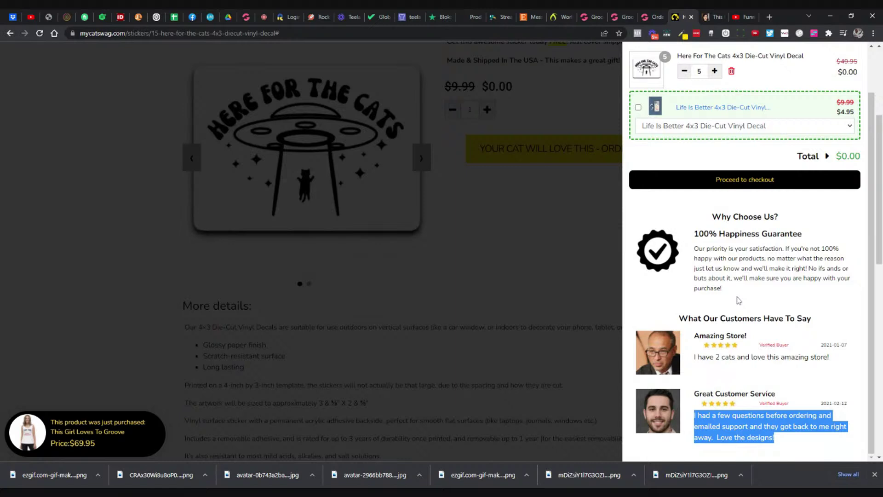
left_click(613, 20)
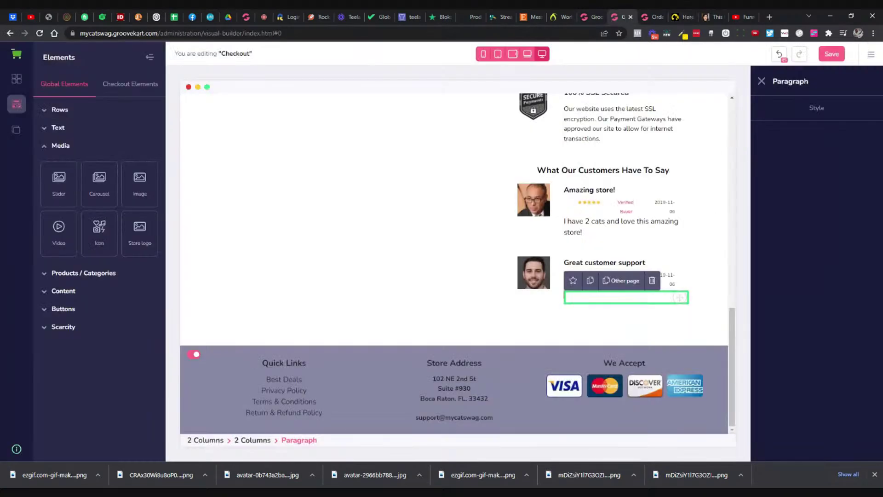
Step: Undo recent edits to restore the earlier customer-support reviewer photo, checking the reference pages
left_click(779, 55)
left_click(777, 58)
left_click(663, 231)
left_click(617, 293)
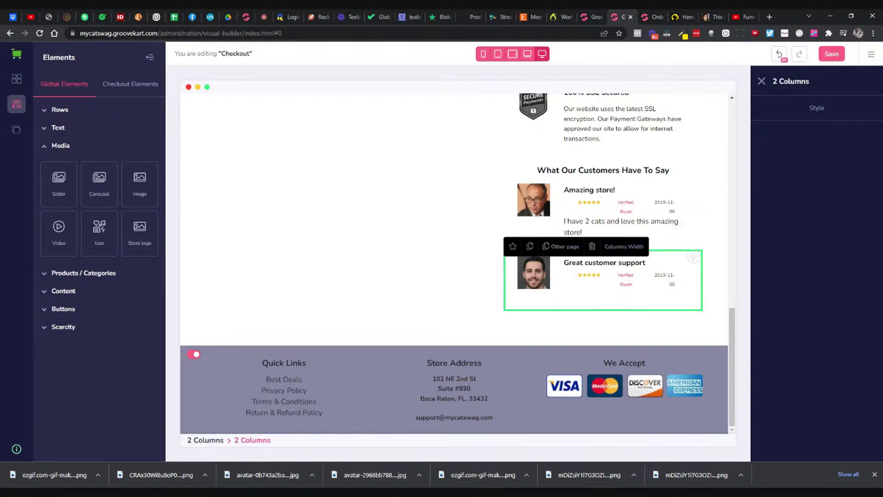
left_click(779, 55)
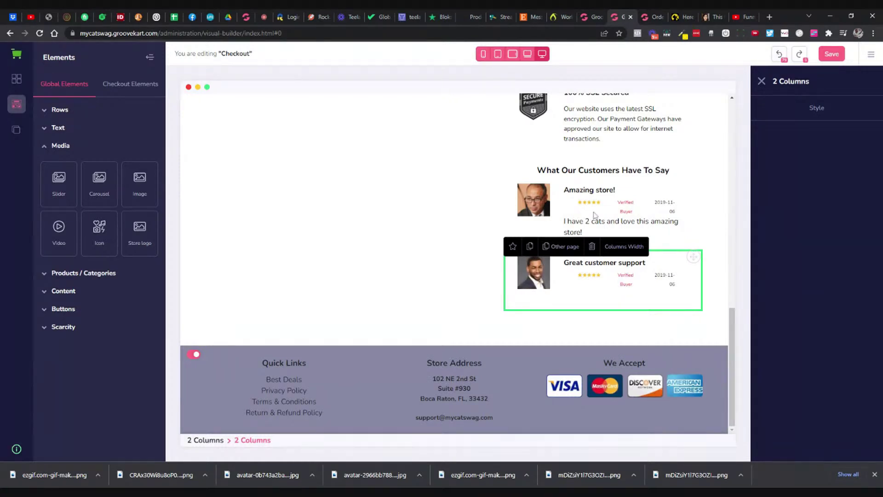
left_click(581, 291)
left_click(586, 297)
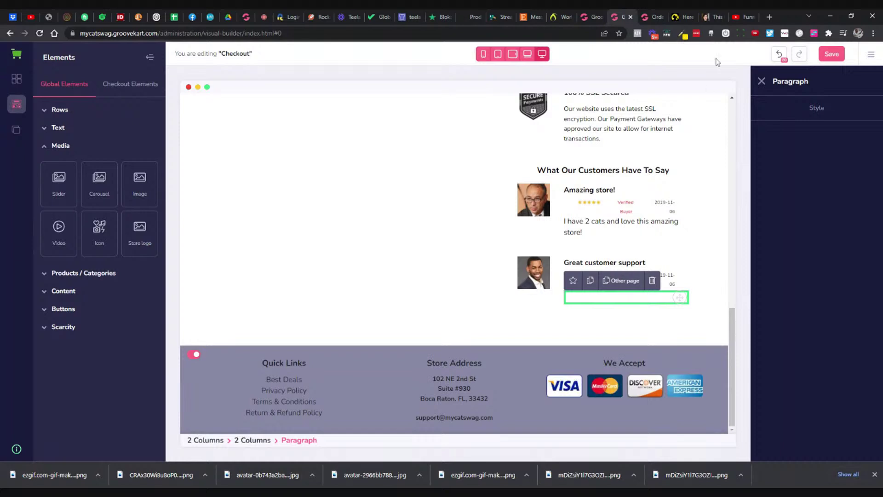
left_click(684, 17)
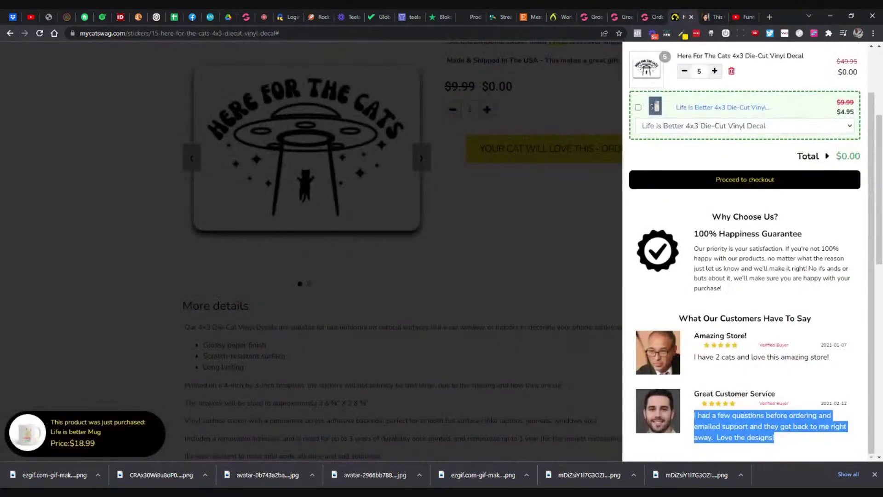
left_click(650, 18)
left_click(625, 21)
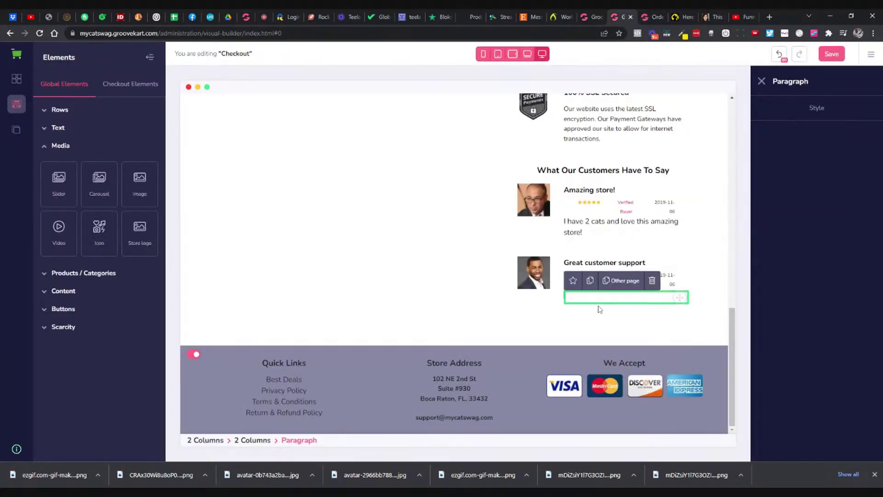
Step: Set the empty paragraph under Great customer support to black #000000 text
left_click(544, 263)
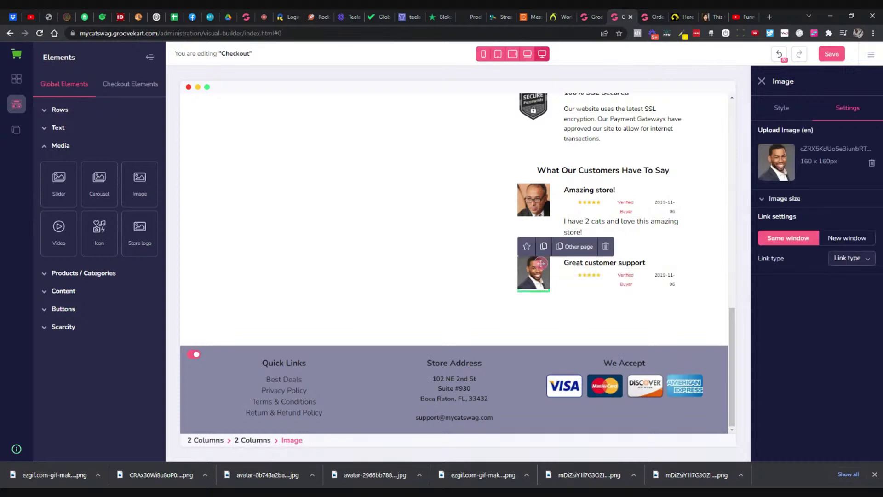
left_click(626, 296)
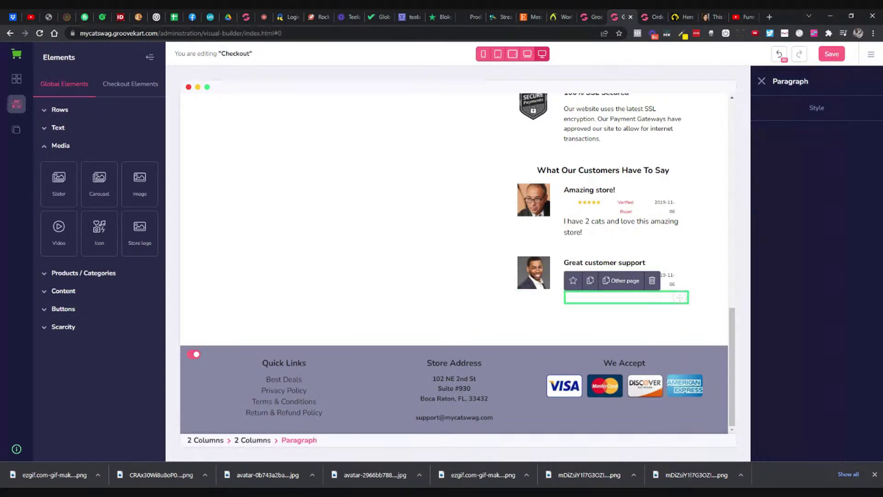
left_click(814, 108)
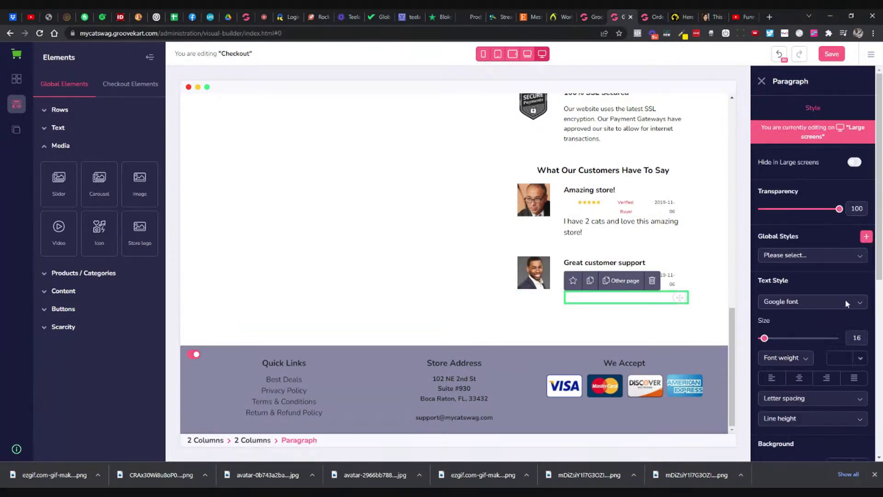
scroll(853, 321, "down", 2)
left_click(860, 266)
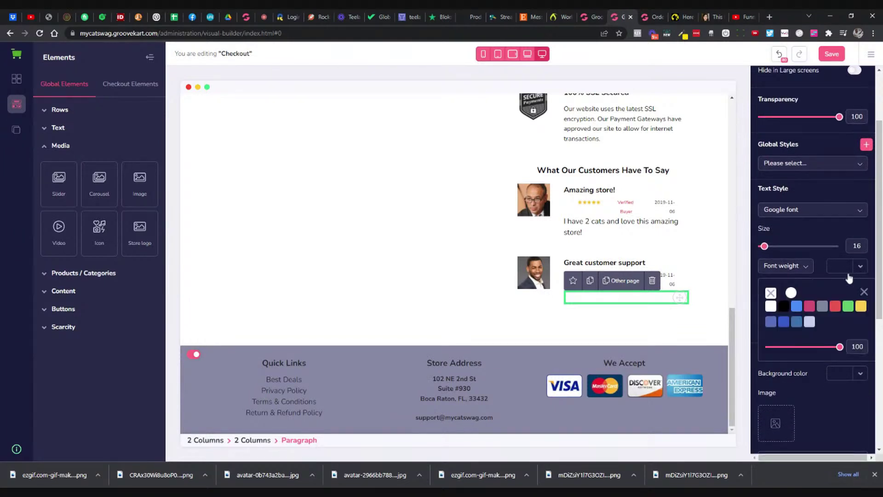
left_click(784, 307)
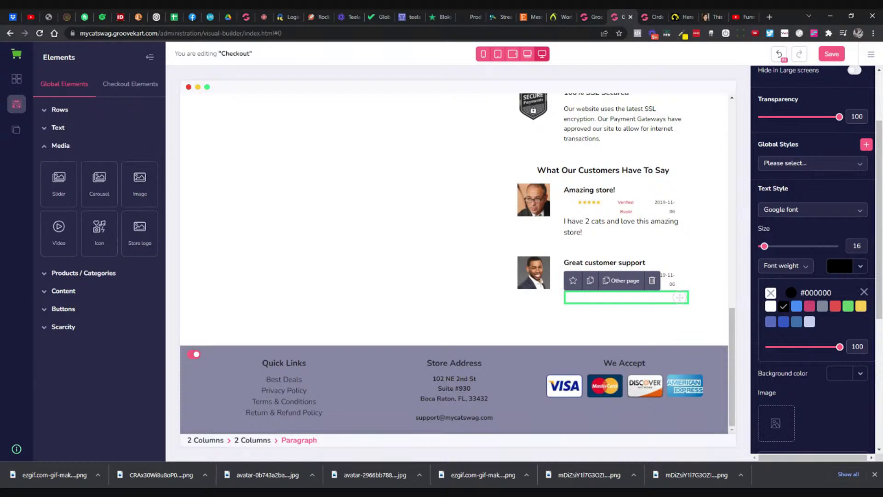
left_click(626, 228)
scroll(769, 232, "up", 2)
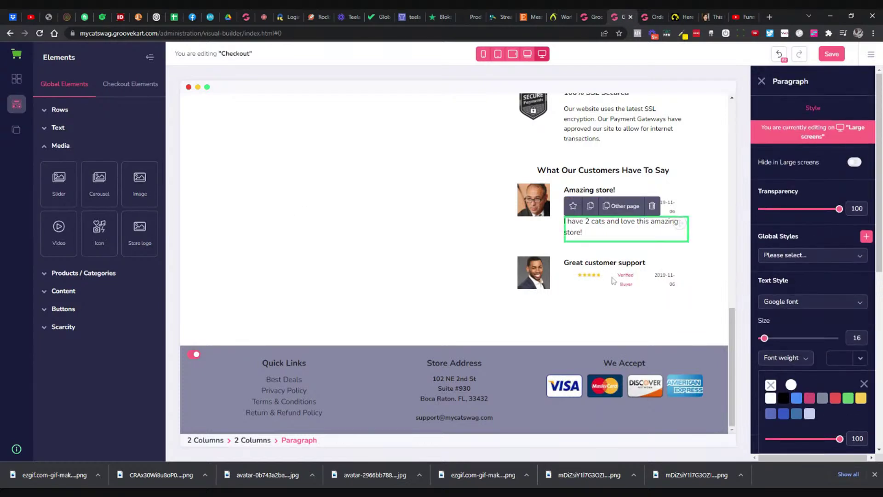
left_click(595, 297)
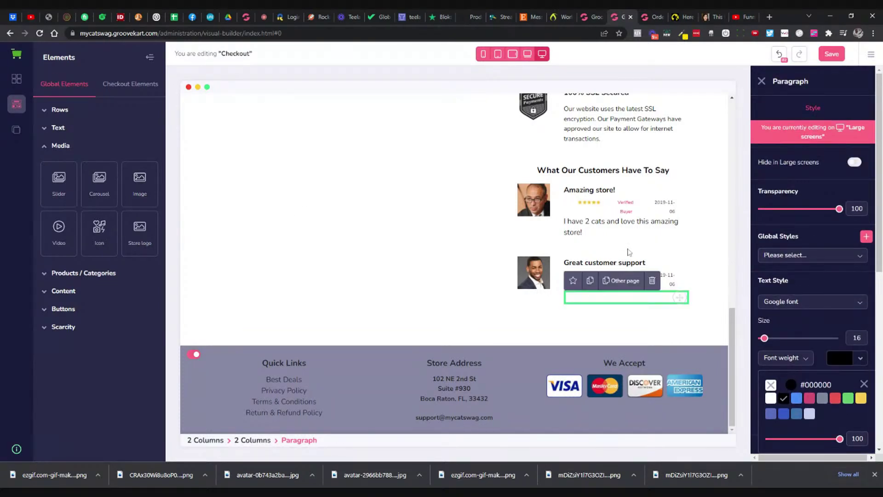
left_click(512, 199)
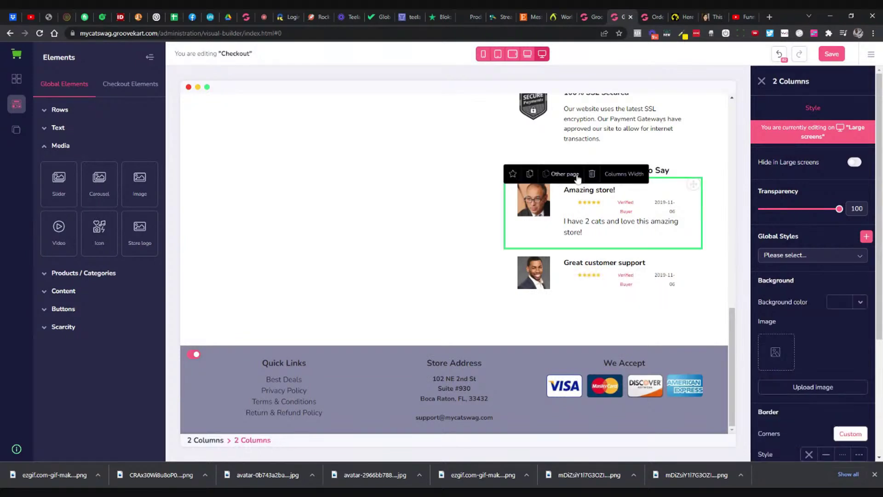
Step: Try duplicating the Amazing store! testimonial and clearing its text, then undo the duplicate
left_click(527, 177)
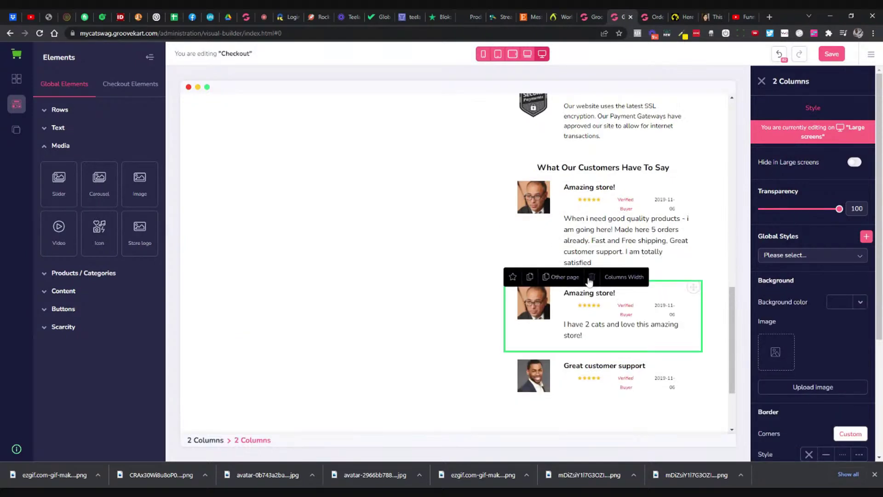
scroll(550, 313, "down", 1)
left_click(515, 326)
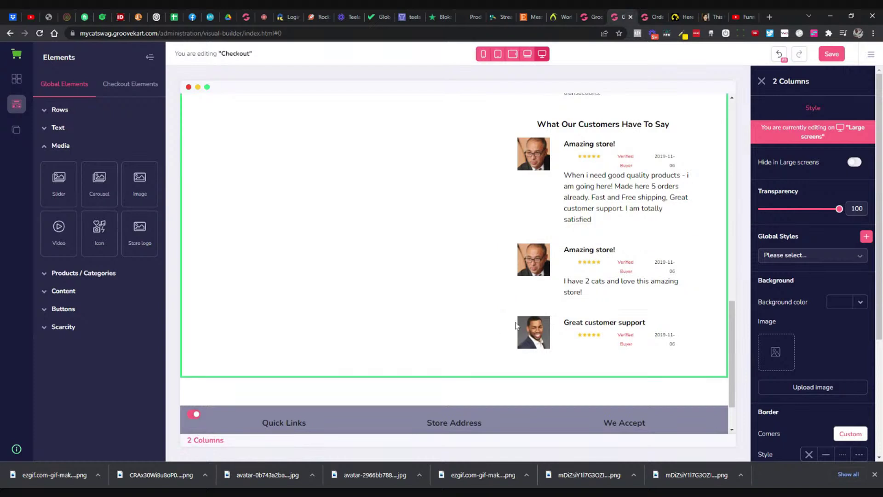
left_click(614, 282)
triple_click(679, 283)
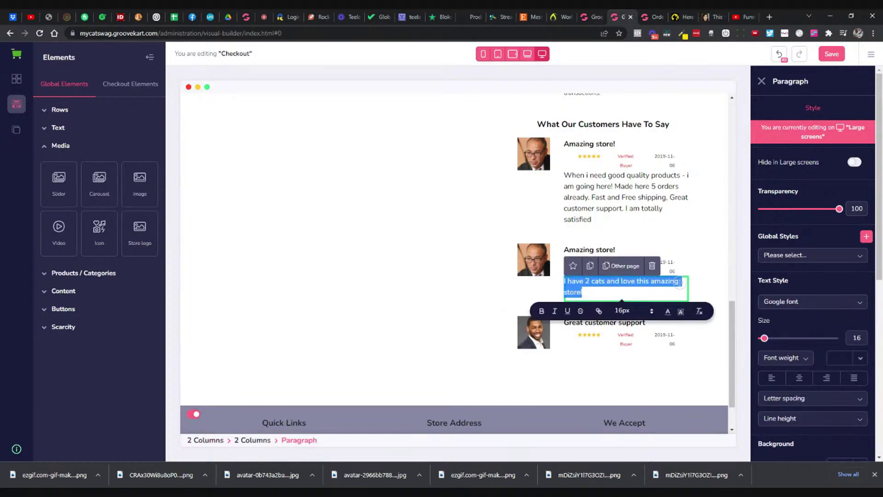
key("BackSpace")
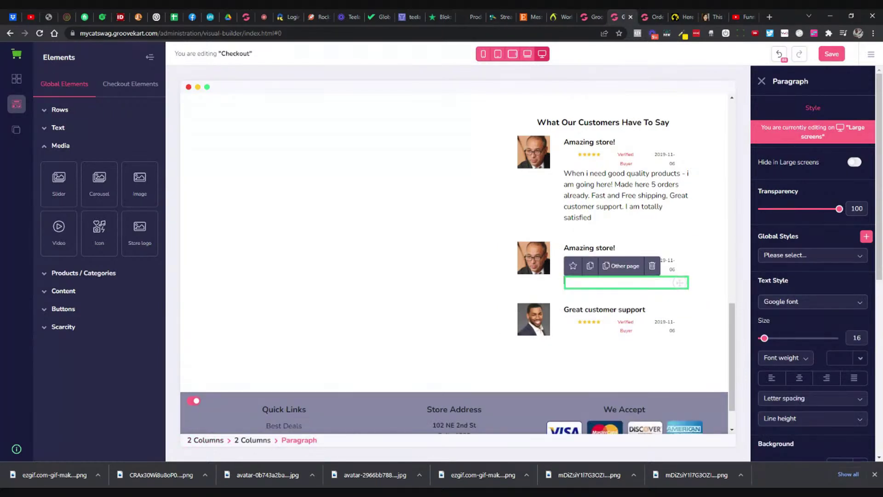
left_click(779, 61)
left_click(779, 60)
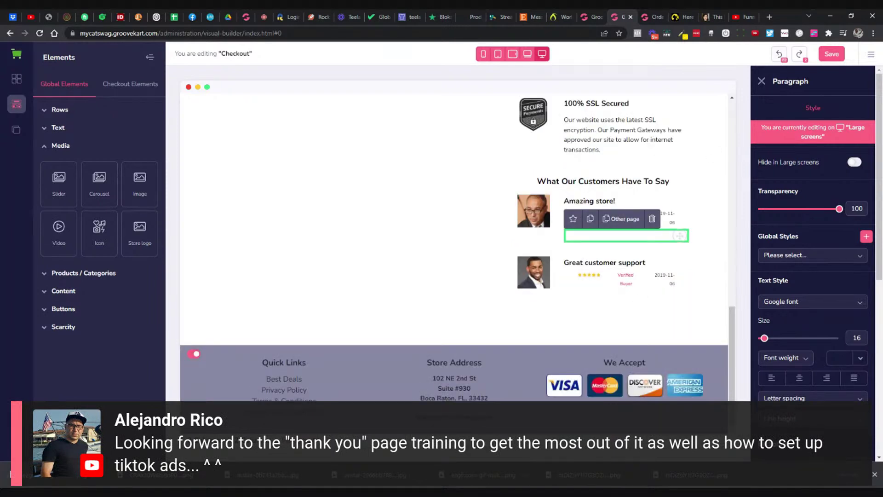
Step: Undo further edits and select the empty paragraph below the Amazing store! rating line
left_click(642, 262)
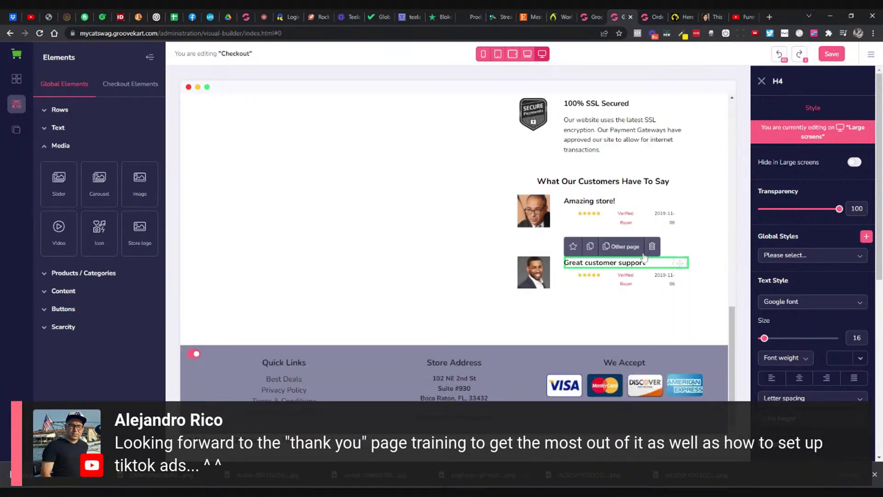
left_click(778, 62)
left_click(536, 209)
left_click(575, 213)
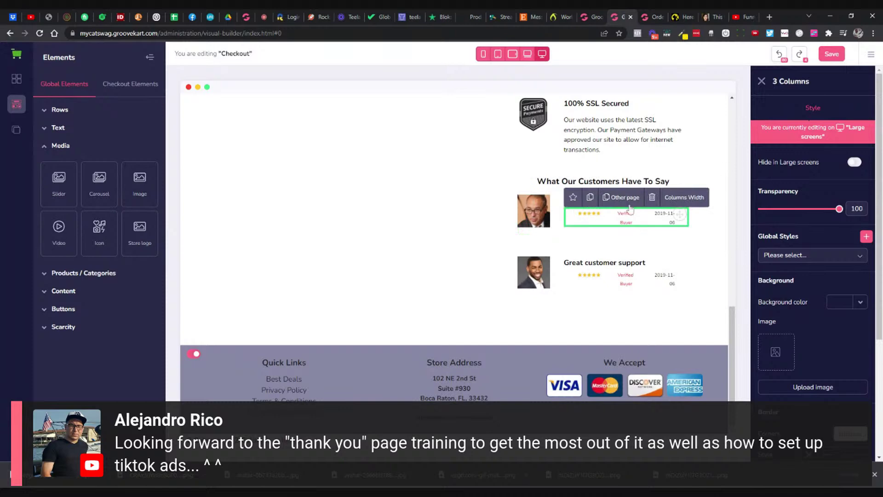
left_click(778, 54)
scroll(734, 190, "up", 3)
scroll(707, 200, "down", 2)
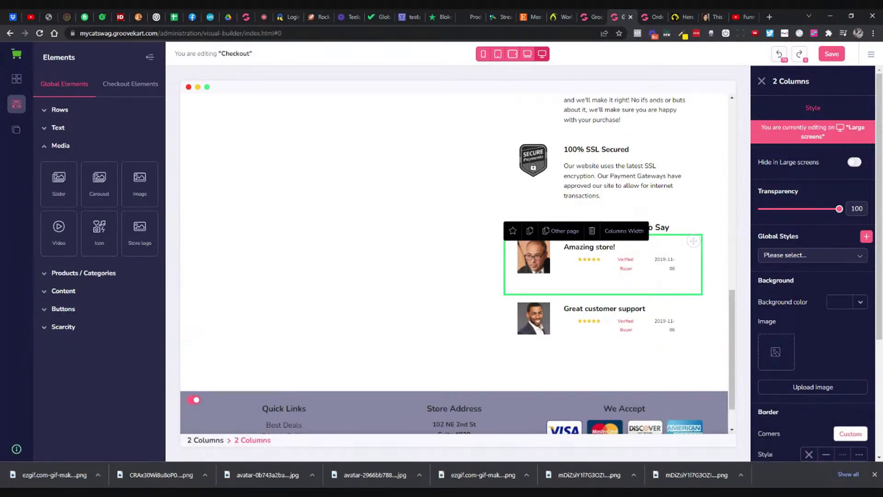
left_click(679, 216)
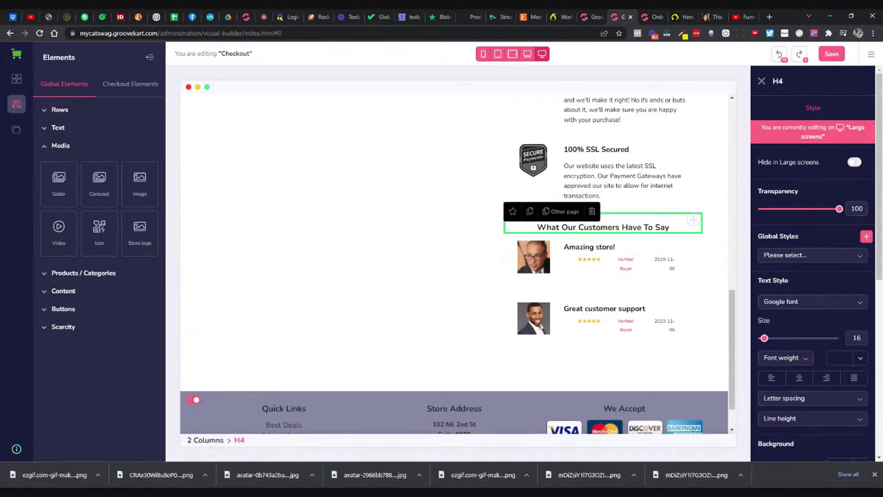
left_click(571, 270)
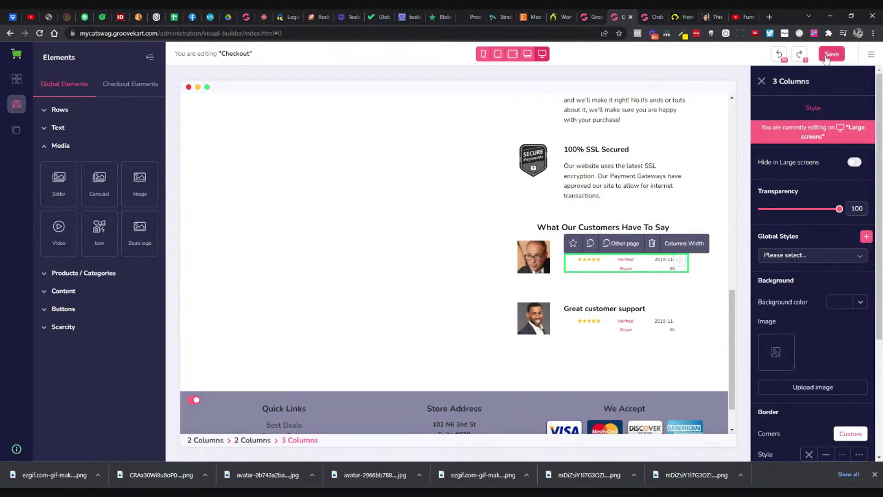
left_click(573, 332)
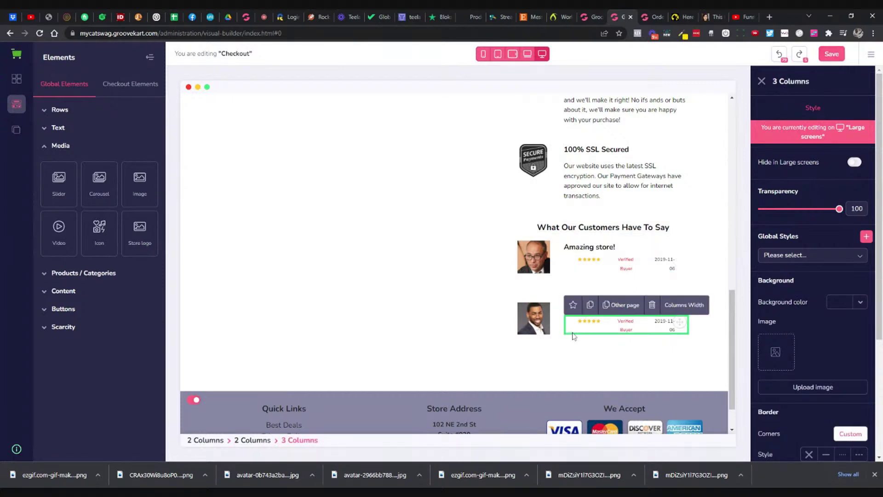
left_click(597, 269)
left_click(606, 281)
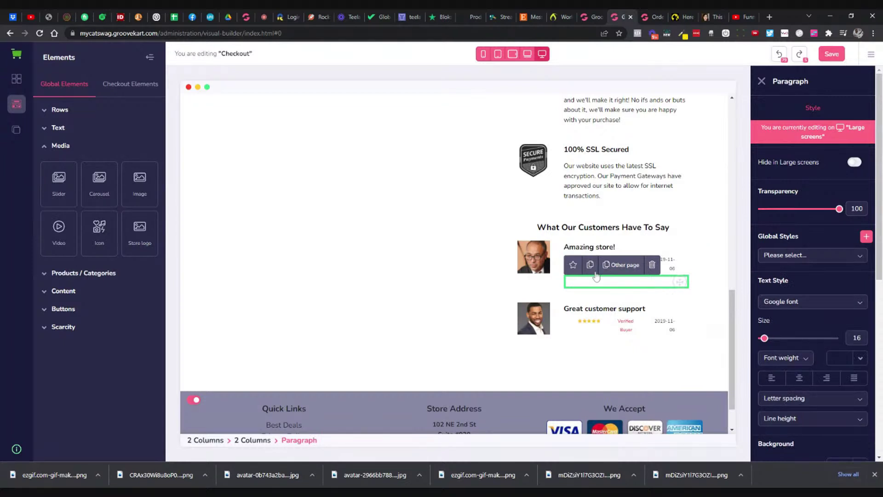
Step: Fill the paragraph under Amazing store! with placeholder text, then paste the support-and-designs review over it
type("sdsdfg")
left_click_drag(582, 279, 573, 279)
key("BackSpace")
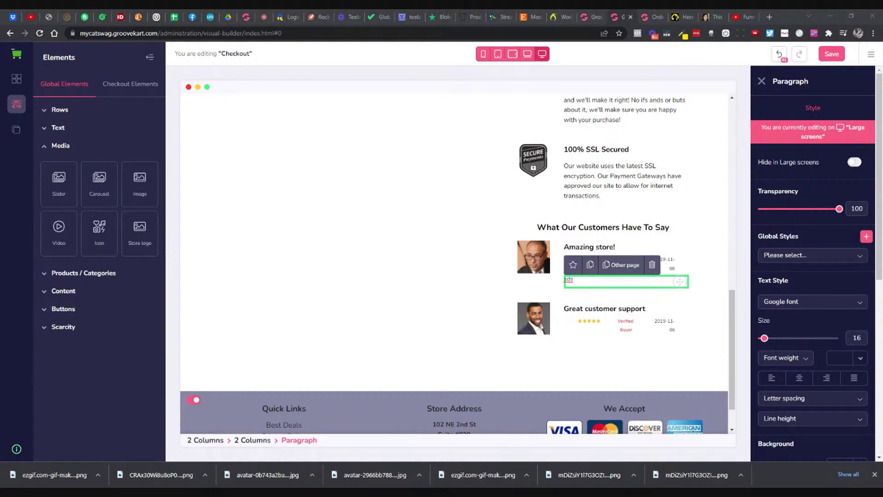
left_click(477, 191)
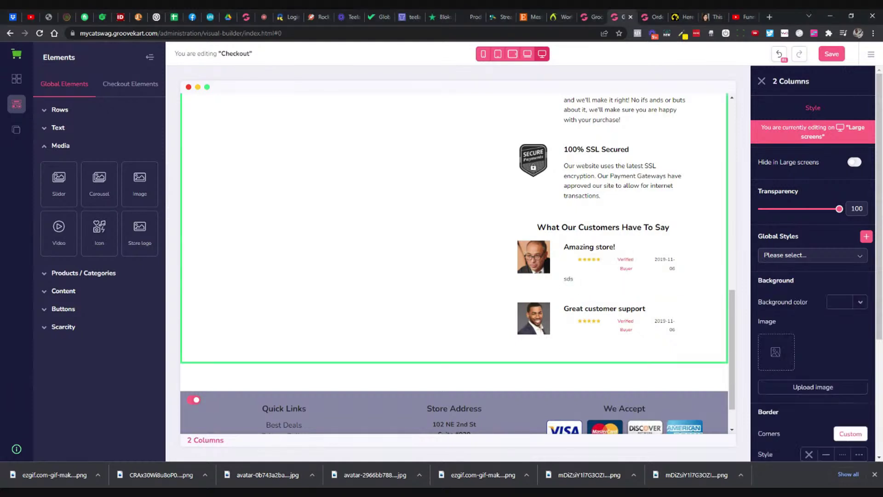
left_click(589, 281)
double_click(589, 286)
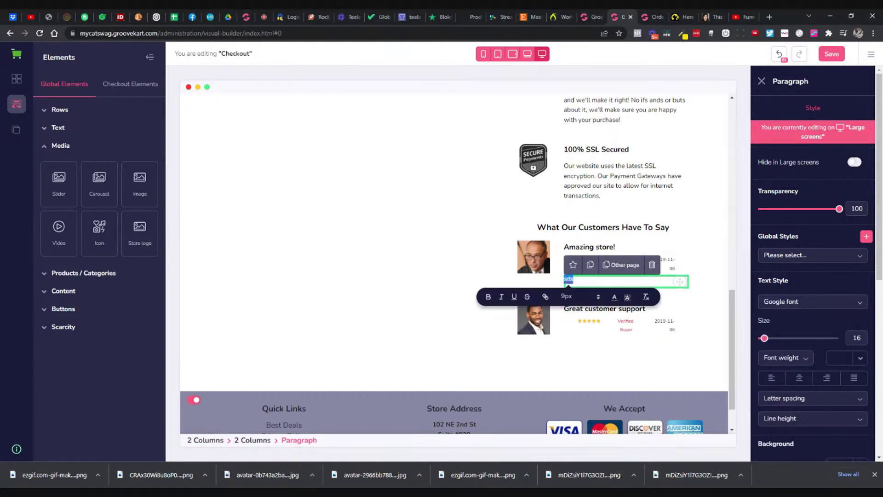
type("I had a few questions before ordering and emailed support and they got back to me right away.  Love the designs!")
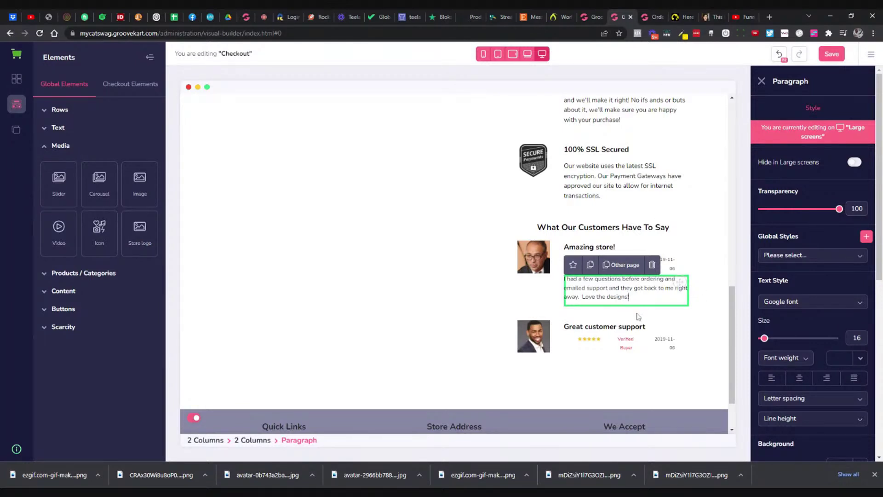
Step: Type placeholder 'sdfsdfsd' under Great customer support and select the live store's 'I have 2 cats' review
left_click(680, 361)
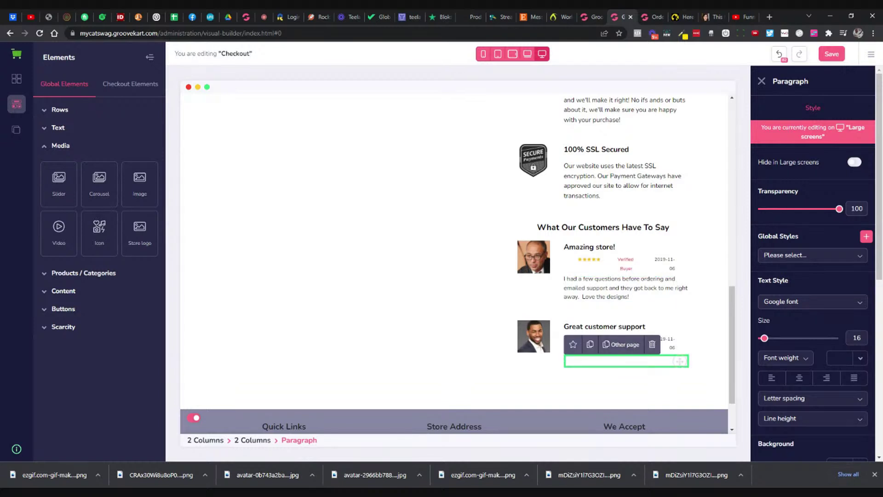
type("sdfsdfsd")
left_click(681, 19)
triple_click(743, 357)
key("ctrl+c")
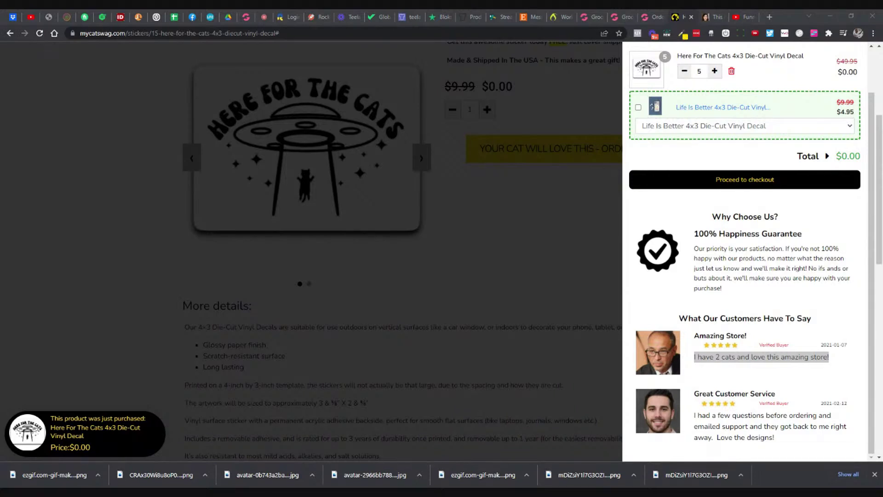
Step: Paste 'I have 2 cats and love this amazing store!' over the first review's text
left_click(646, 21)
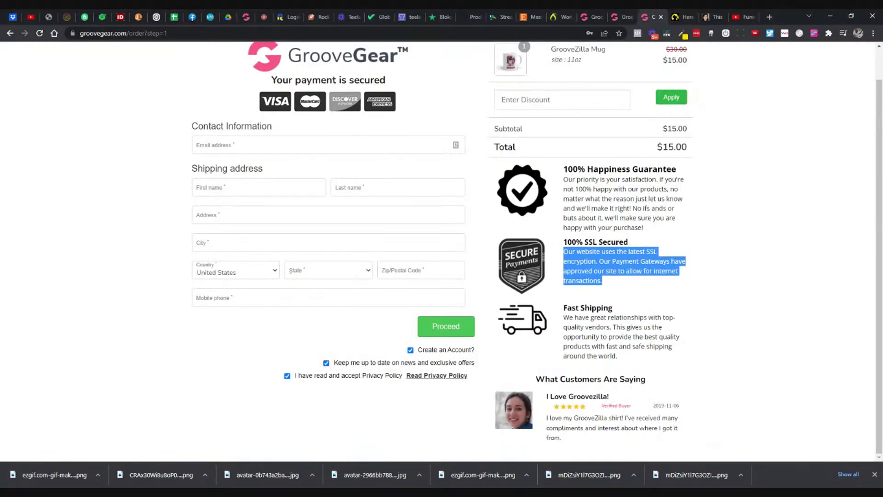
left_click(618, 20)
triple_click(672, 288)
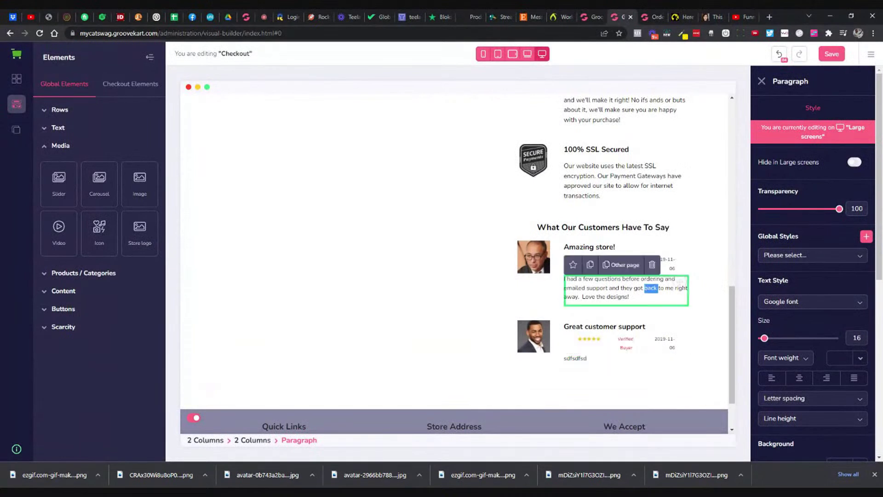
key("ctrl+v")
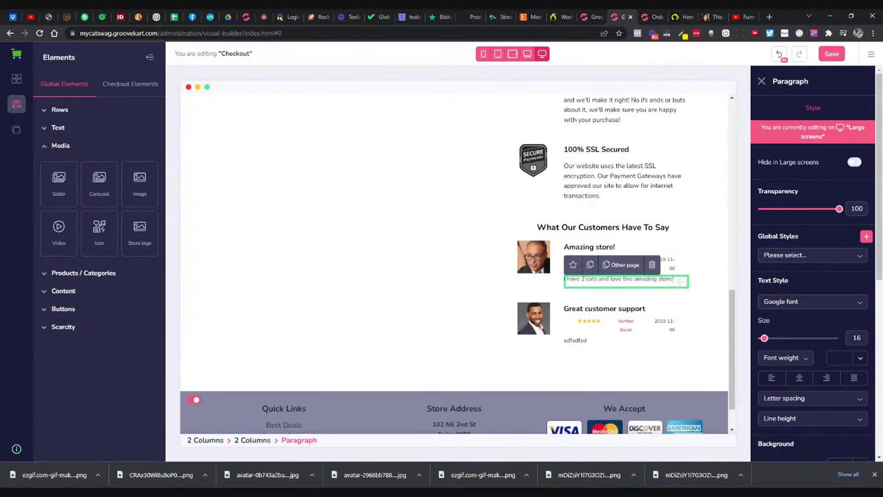
Step: Paste the support review text over the placeholder under Great customer support
left_click(597, 340)
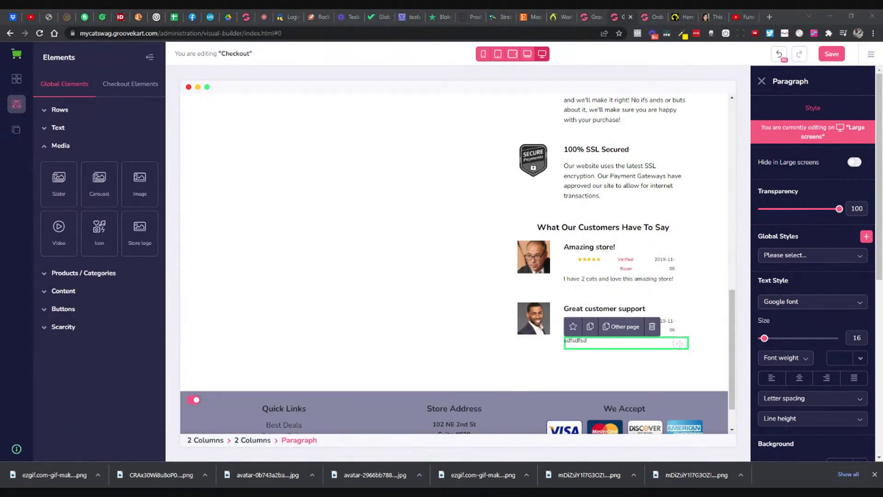
left_click(616, 183)
left_click(579, 339)
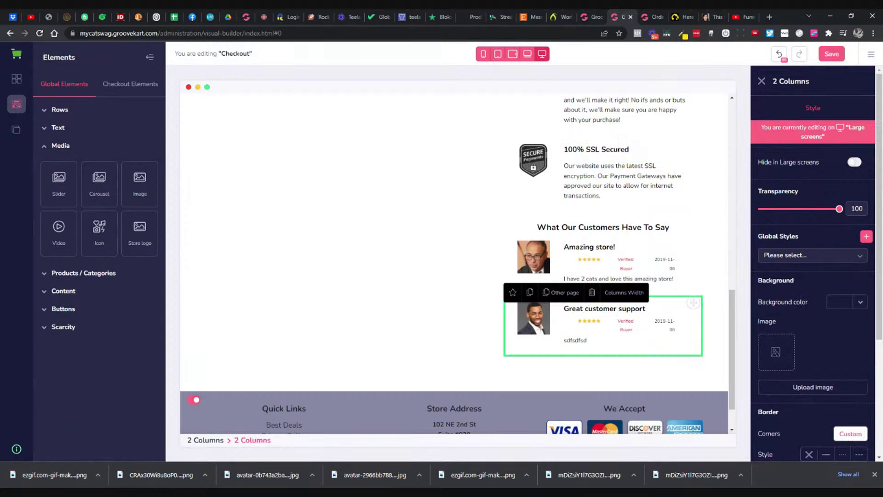
double_click(578, 339)
type("I had a few questions before ordering and emailed support and they got back to me right away.  Love the designs!")
scroll(644, 291, "down", 1)
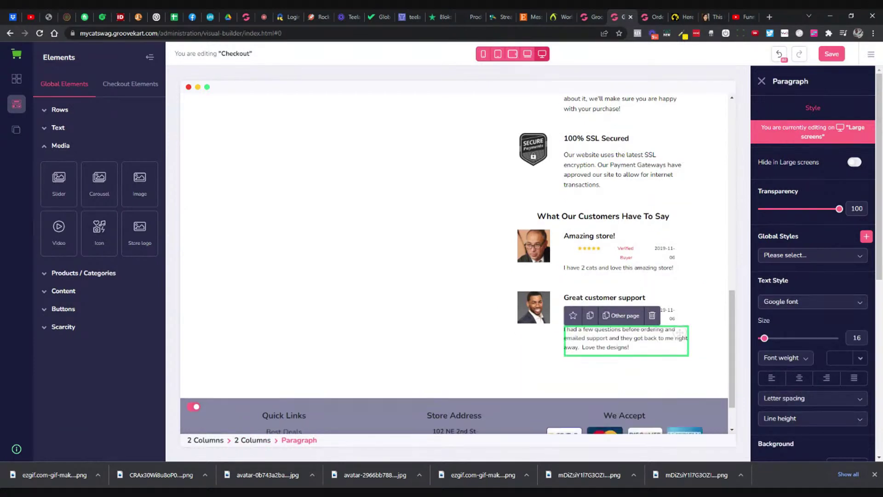
left_click(683, 253)
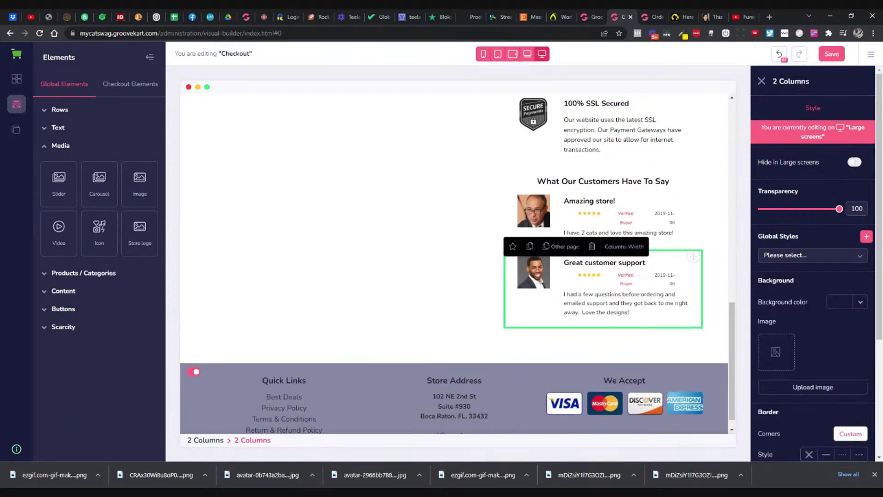
Step: Change the first review's date from 2019-11-06 to 2021-01-07 and close the GrooveGear checkout tab
left_click(663, 217)
left_click(665, 216)
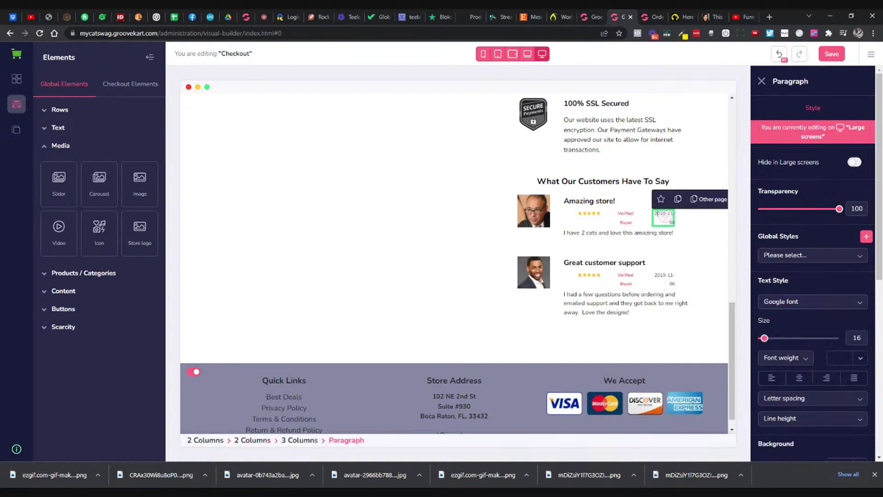
key("BackSpace")
type("21")
left_click(684, 17)
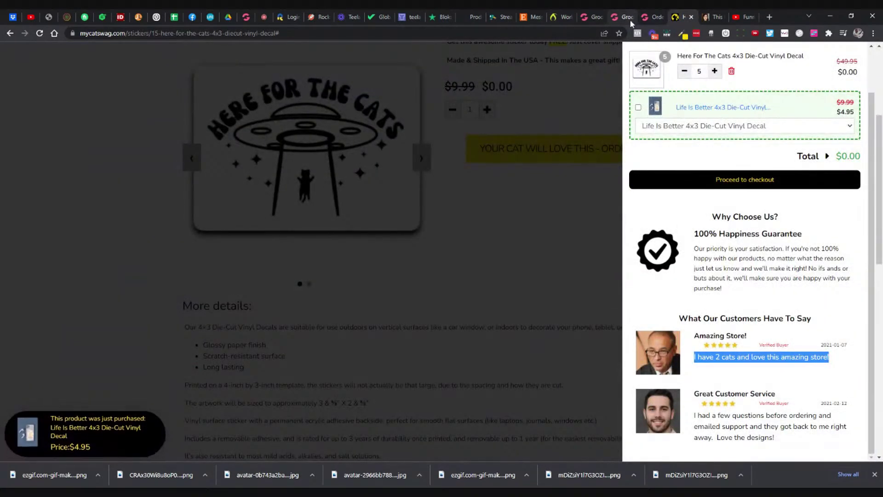
left_click(628, 19)
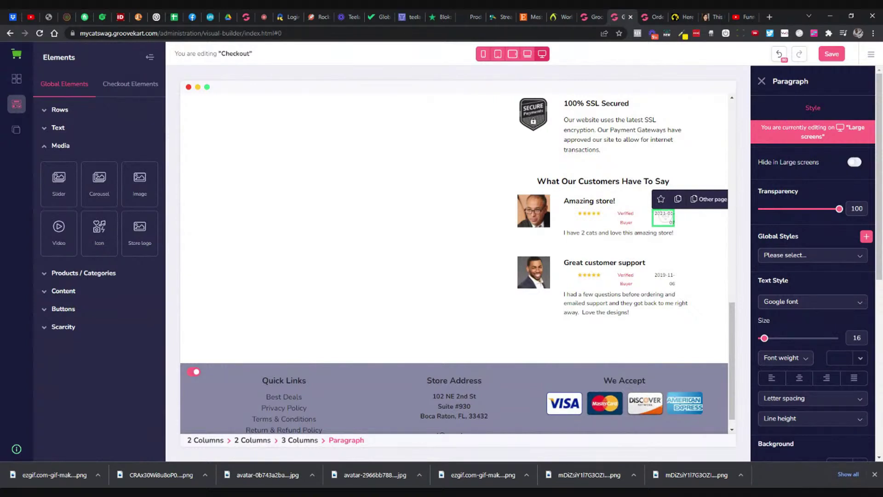
left_click(692, 270)
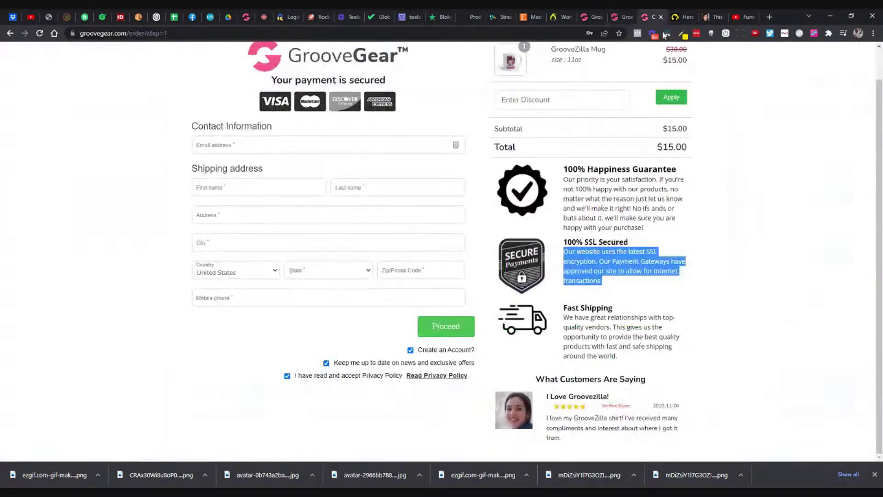
left_click(659, 19)
left_click(661, 17)
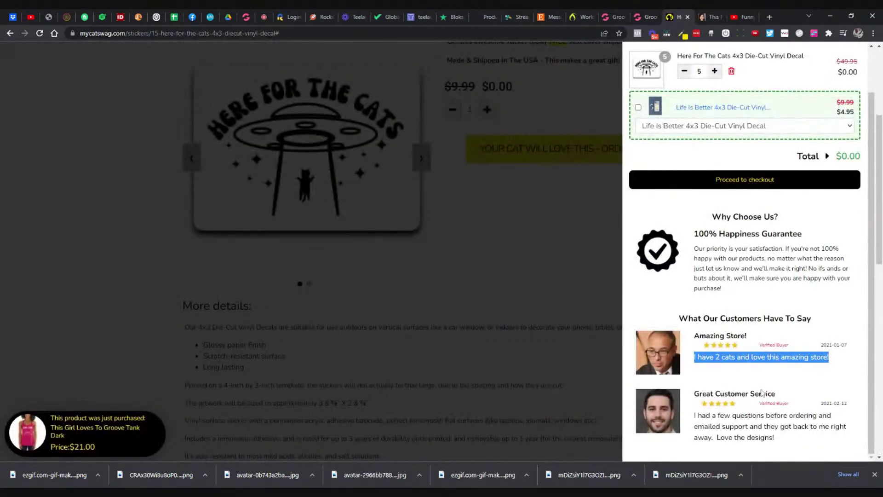
left_click(645, 17)
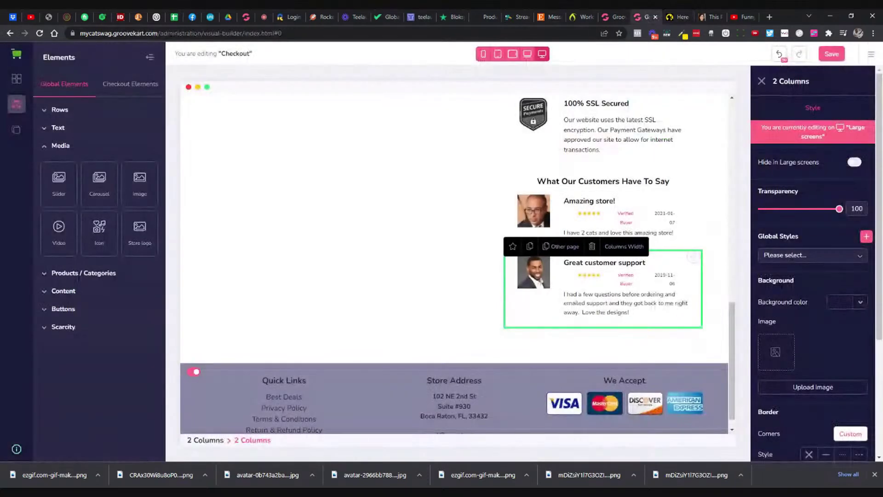
Step: Change the Great customer support review's date to 2021-02-12
left_click(662, 276)
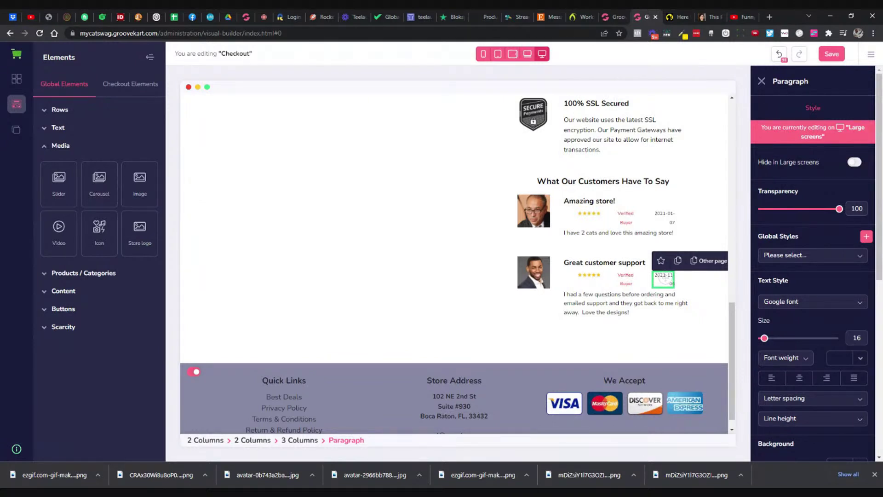
type("-02")
left_click_drag(660, 283, 675, 283)
key("BackSpace")
type("-12")
left_click(680, 324)
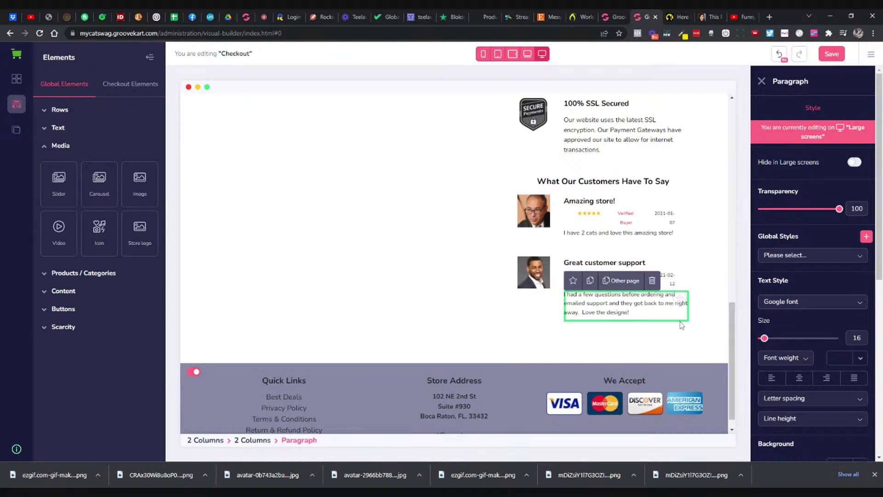
Step: Make both review paragraphs' text slightly larger
left_click(680, 236)
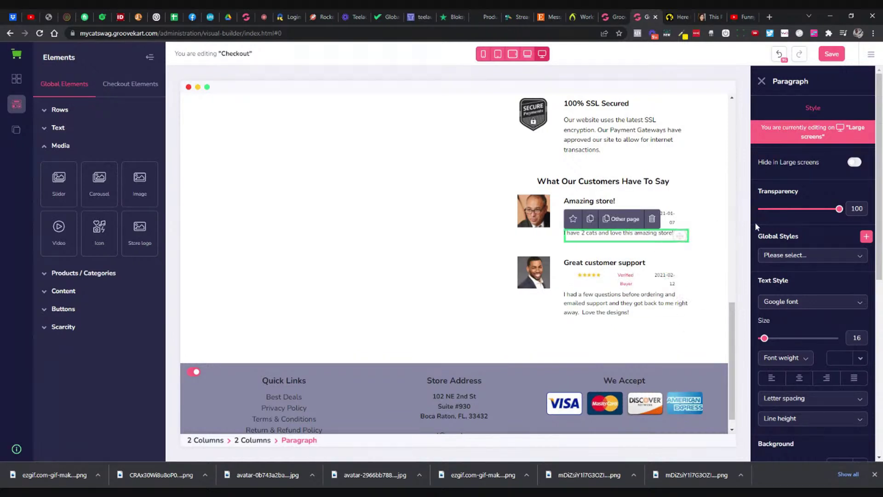
triple_click(610, 234)
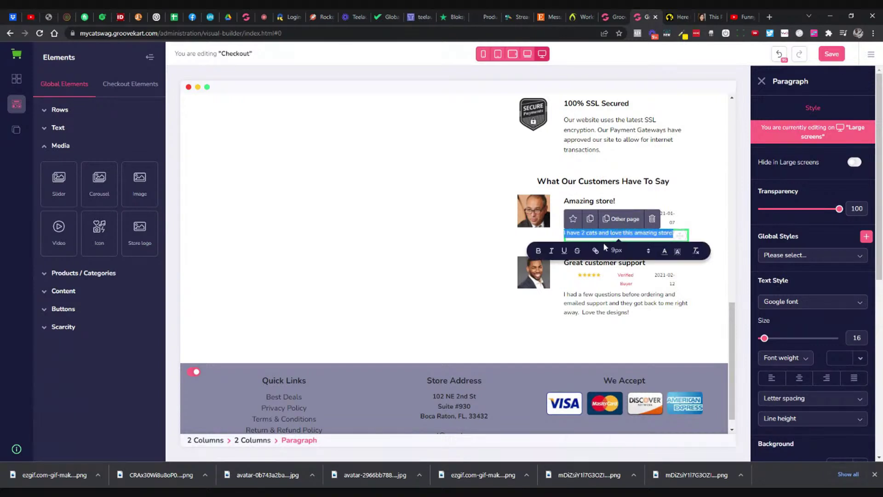
left_click(617, 250)
left_click(620, 302)
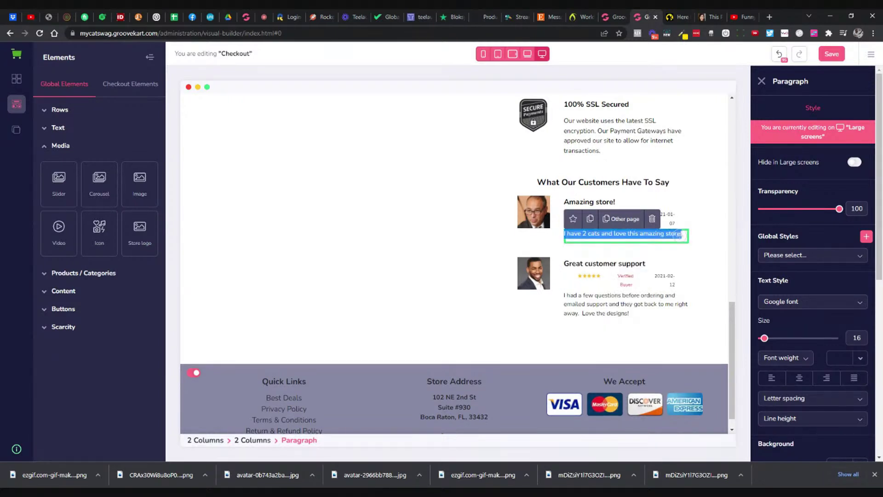
triple_click(616, 304)
left_click(624, 331)
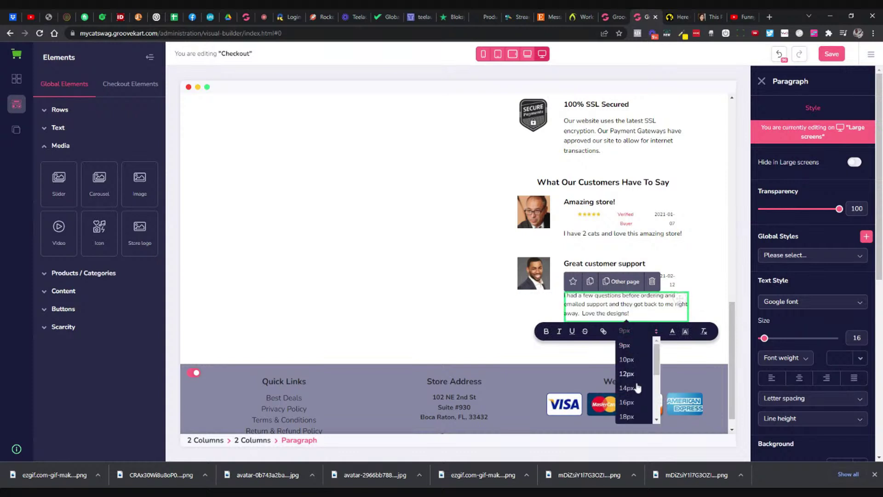
left_click(634, 389)
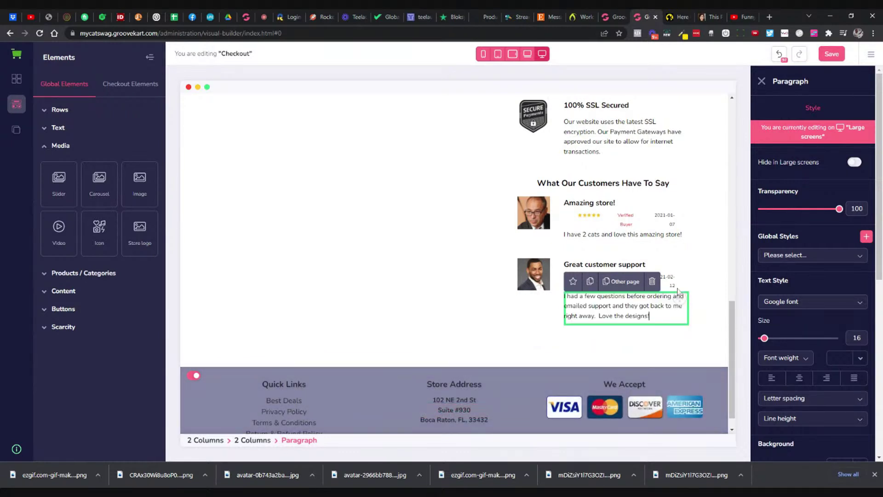
left_click(694, 263)
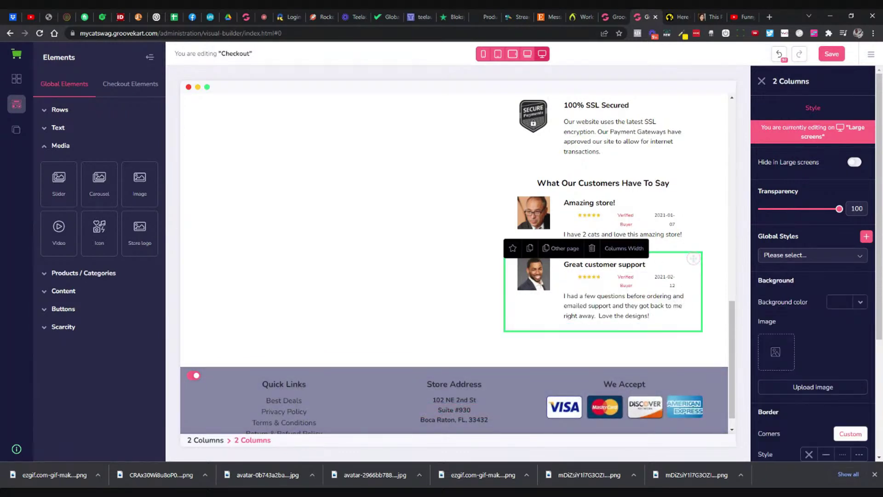
Step: Rename the second testimonial heading to 'Great Customer Service'
left_click(623, 264)
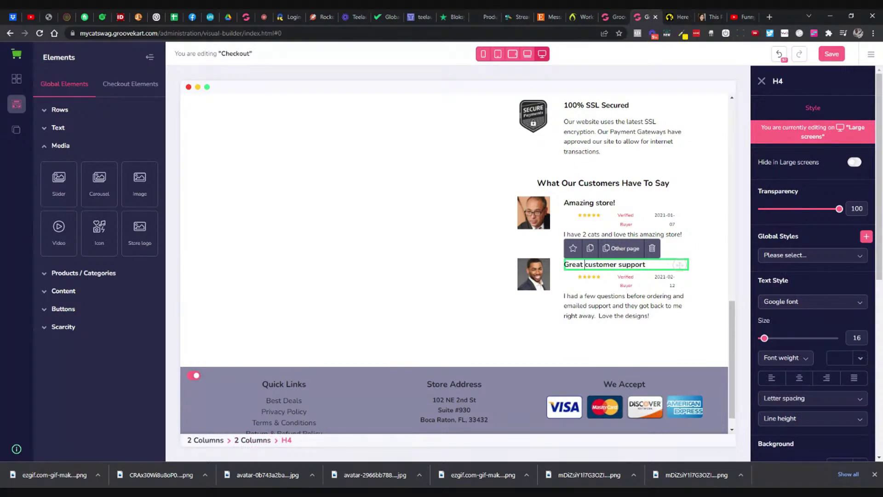
key("Delete")
type("C")
key("Right")
key("Right")
key("Right")
key("Right")
key("Right")
key("Right")
key("Right")
key("Right")
type("Servoice")
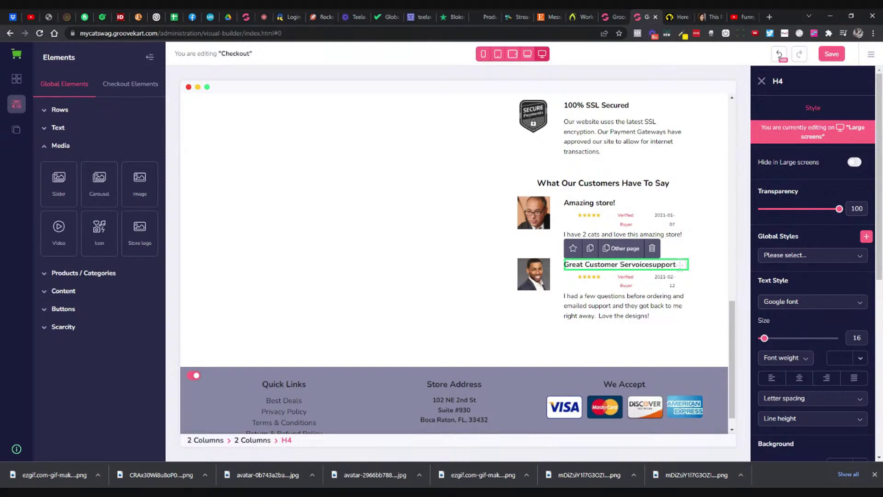
key("BackSpace")
key("BackSpace")
key("BackSpace")
key("BackSpace")
key("Delete")
key("Delete")
key("Delete")
key("Delete")
key("Delete")
key("Delete")
key("Delete")
type("icei")
Step: Capitalise the first testimonial heading as 'Amazing Store!'
triple_click(602, 203)
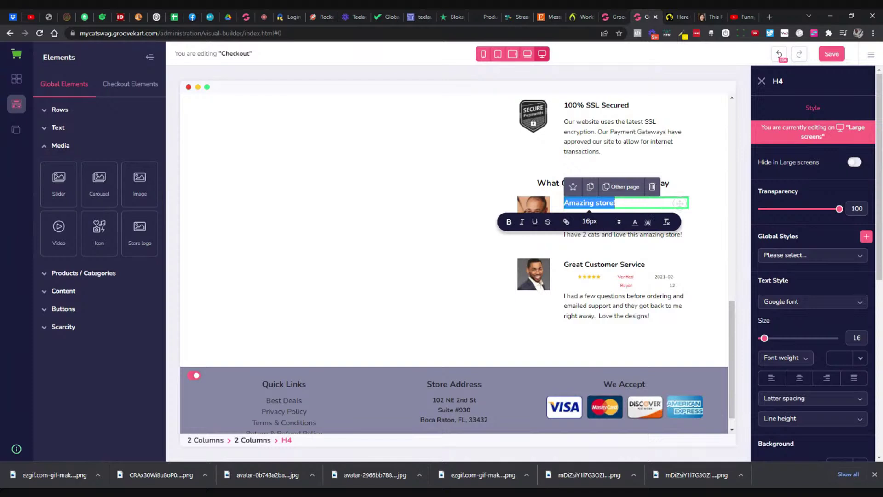
left_click(615, 202)
double_click(599, 203)
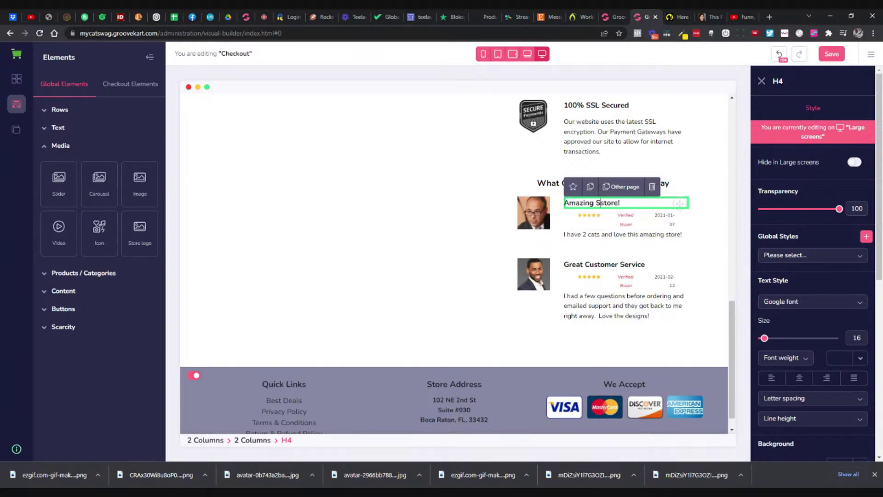
type("Store")
left_click(623, 234)
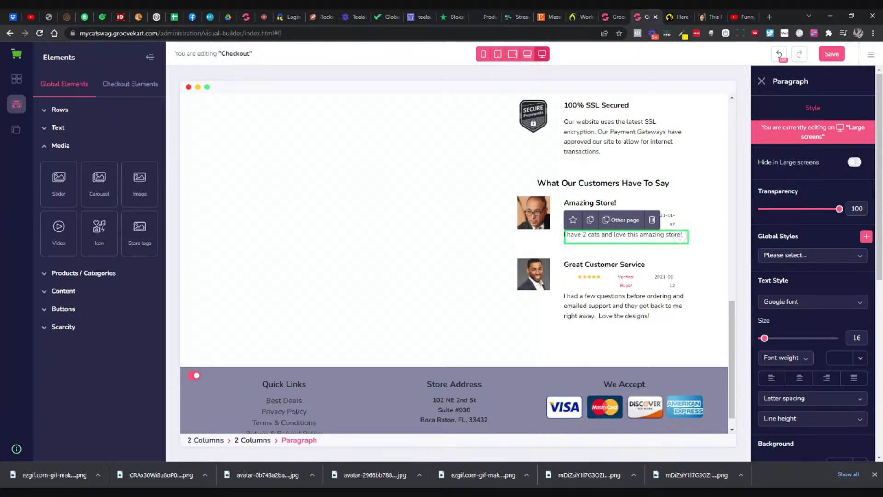
left_click(681, 304)
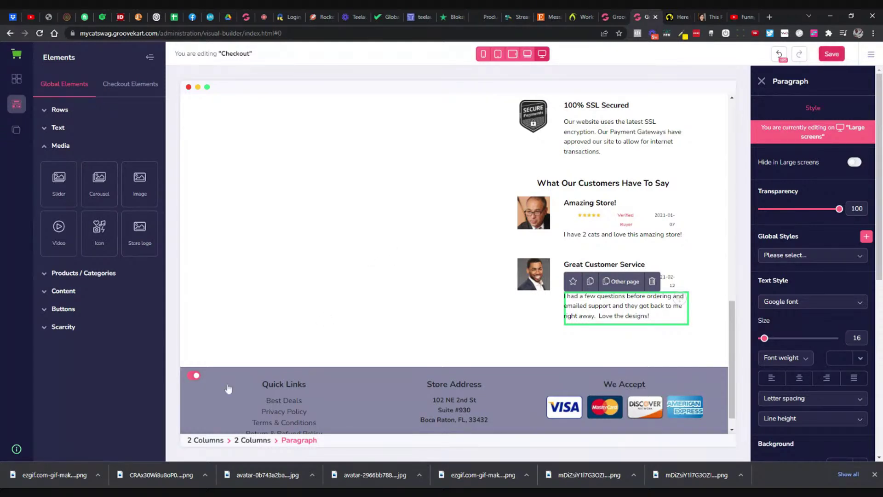
Step: Save the checkout page and switch off its footer and header
left_click(190, 378)
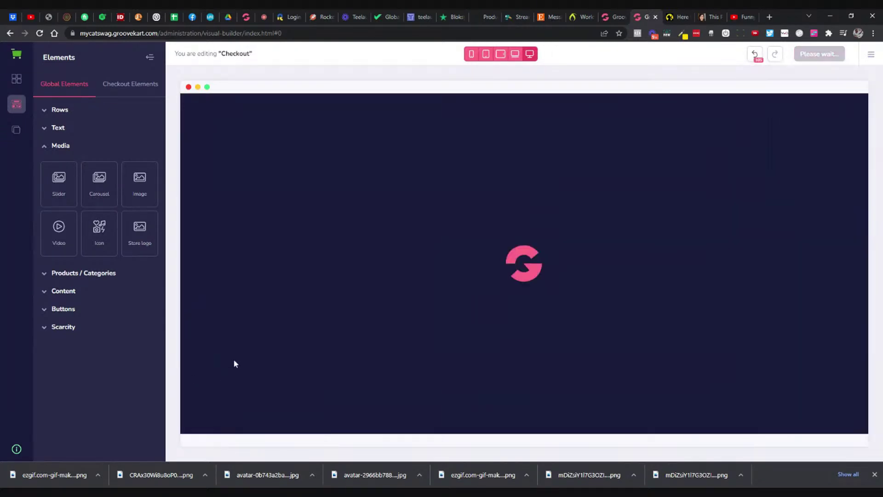
scroll(255, 346, "down", 10)
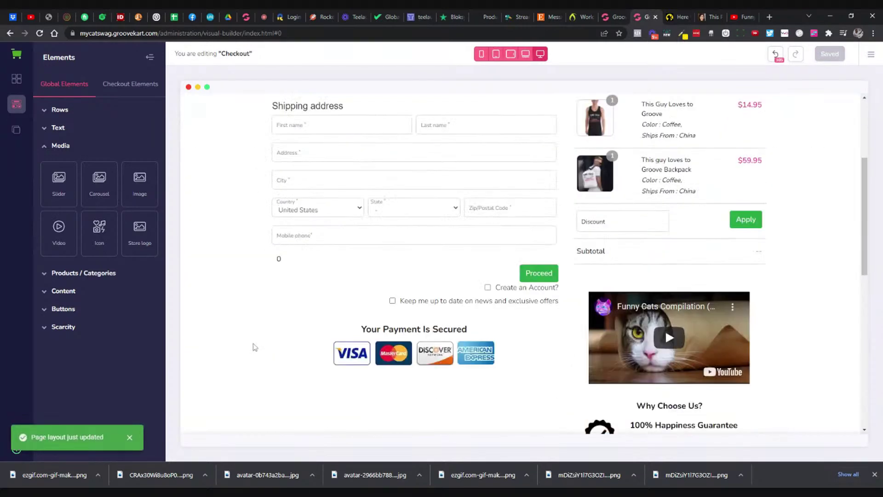
scroll(255, 346, "down", 5)
left_click(193, 353)
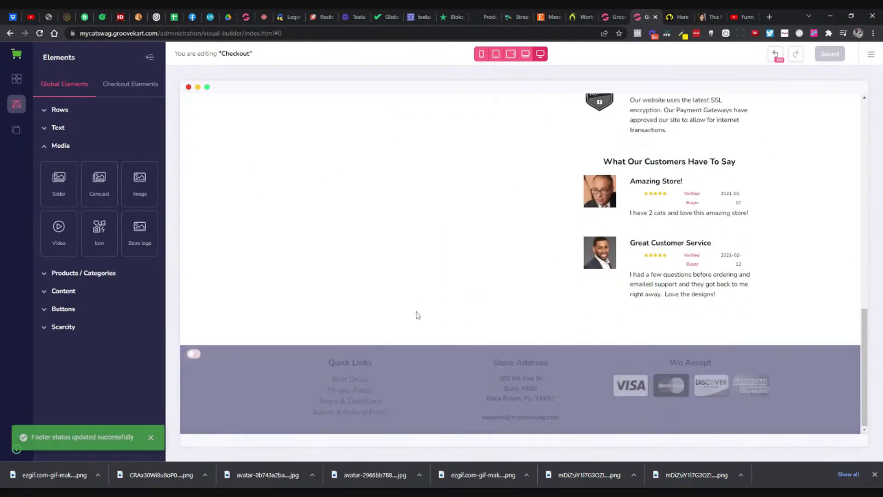
scroll(415, 313, "up", 3)
scroll(417, 314, "up", 10)
left_click(193, 125)
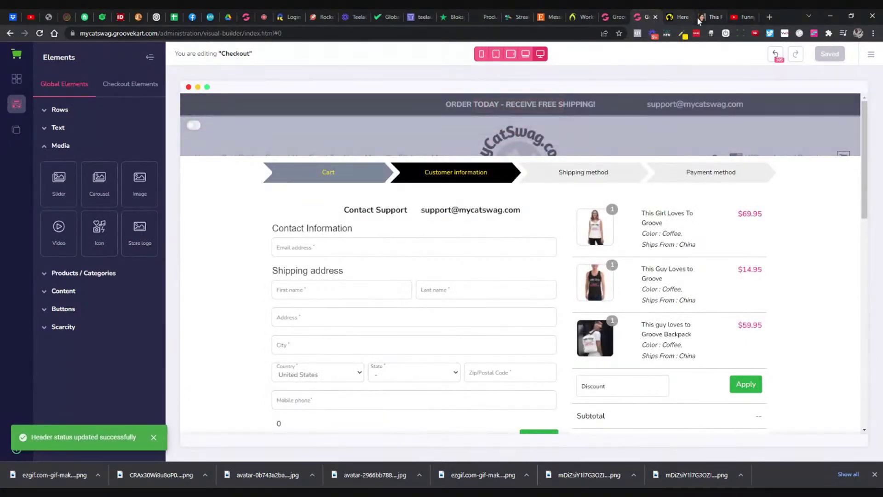
Step: Check the renamed reviews on the live store checkout, then return to the editor
left_click(676, 18)
left_click(725, 178)
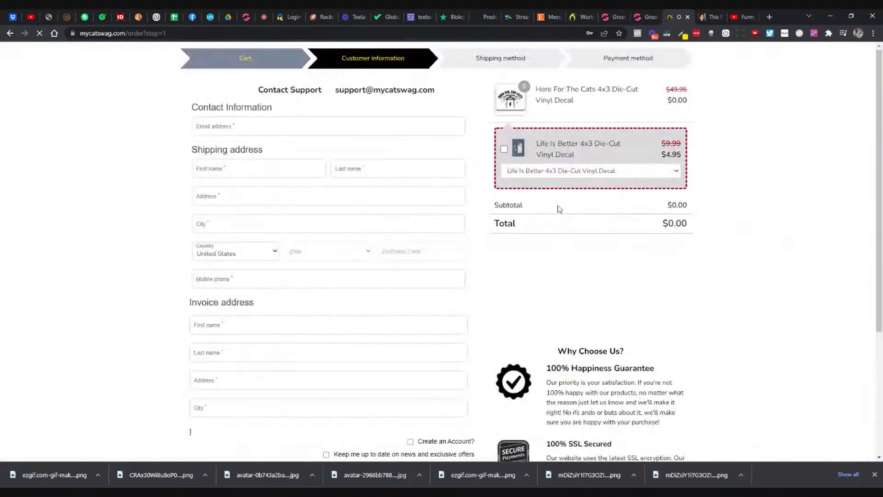
scroll(737, 226, "down", 4)
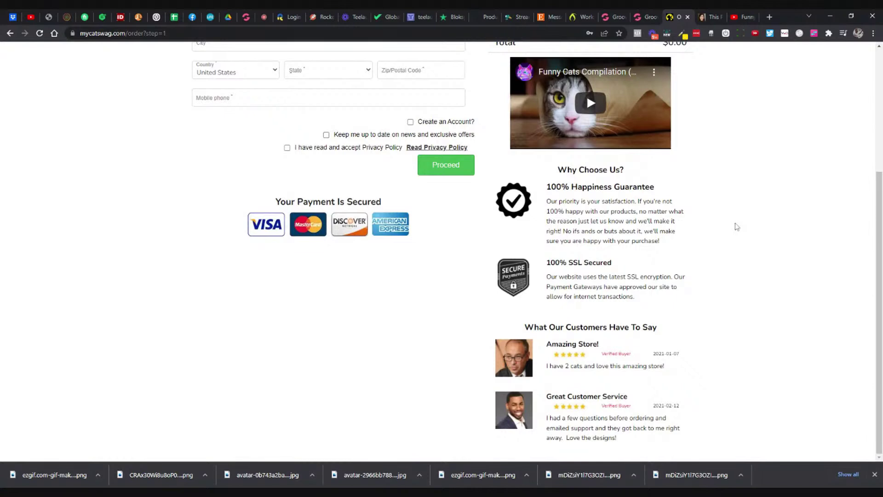
left_click(642, 17)
left_click(613, 17)
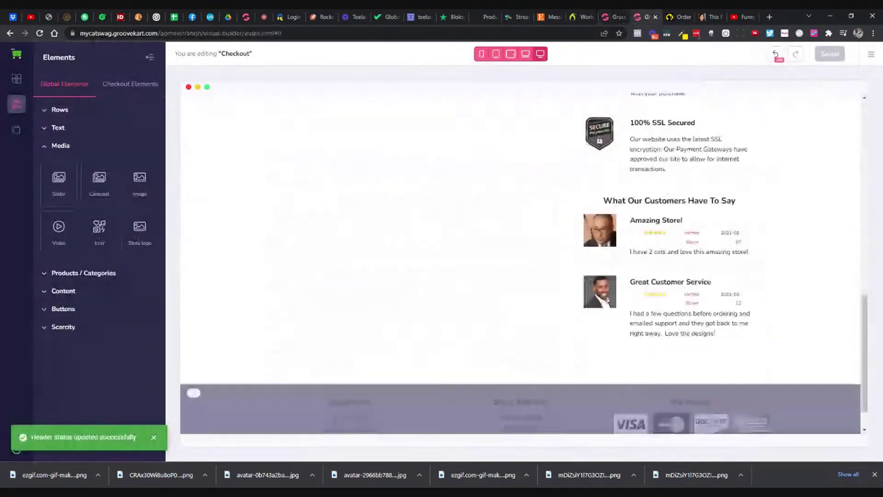
left_click(533, 257)
Step: Swap the Great Customer Service reviewer's photo for a new portrait file and save
left_click(843, 117)
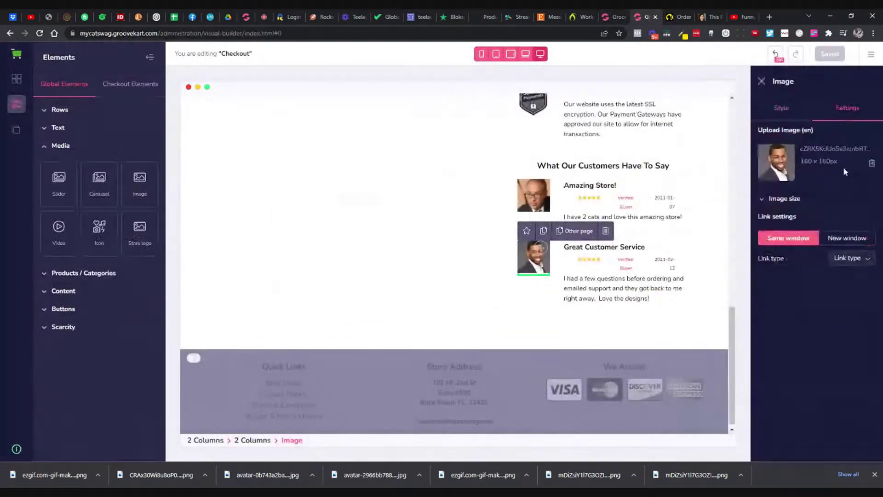
left_click(872, 163)
left_click(776, 198)
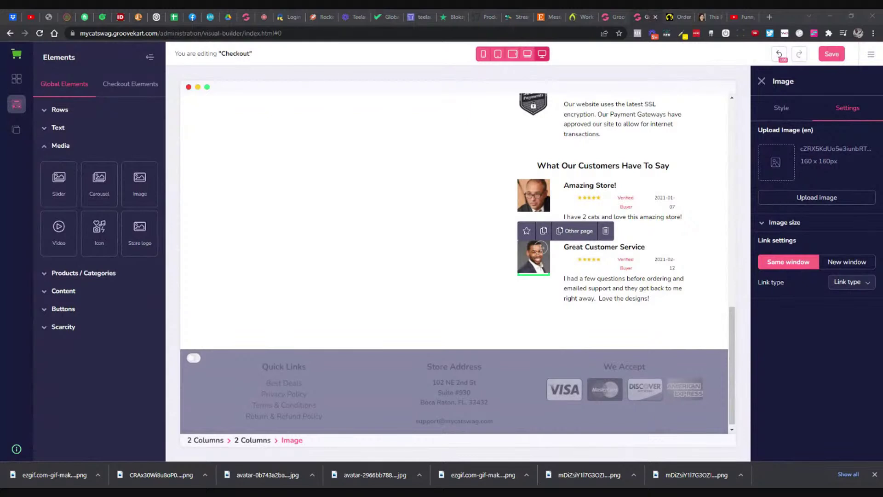
double_click(209, 112)
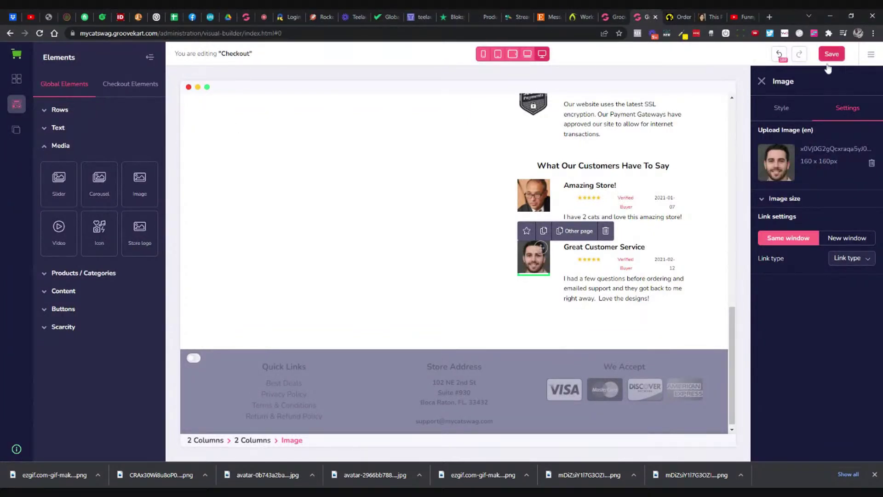
left_click(832, 54)
left_click(680, 17)
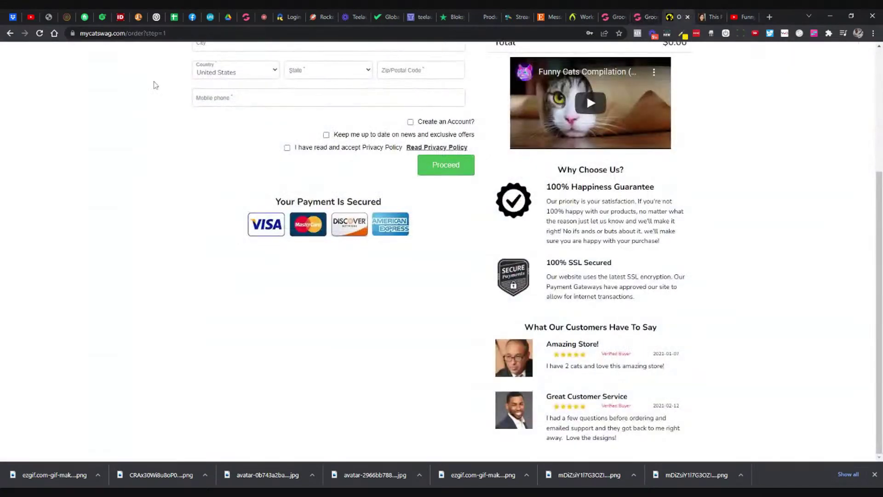
Step: Reload the mycatswag checkout, scroll past the testimonials, and return to the builder's checkout elements
left_click(40, 33)
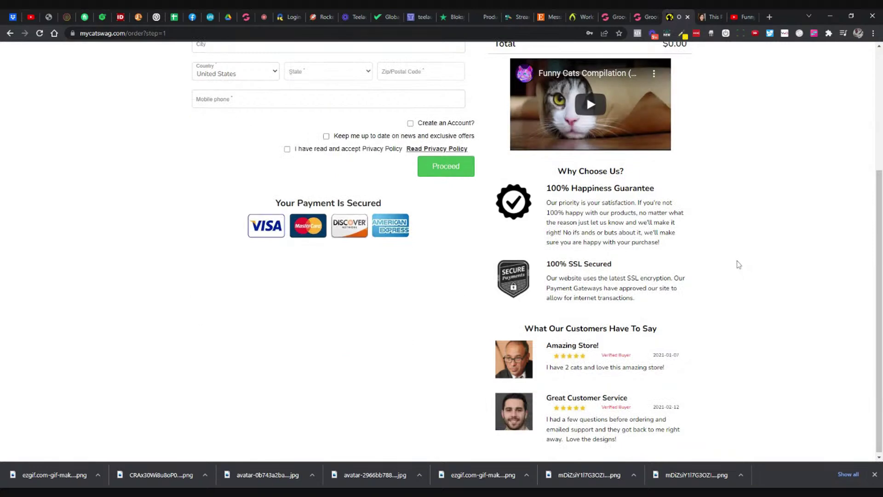
scroll(737, 264, "up", 4)
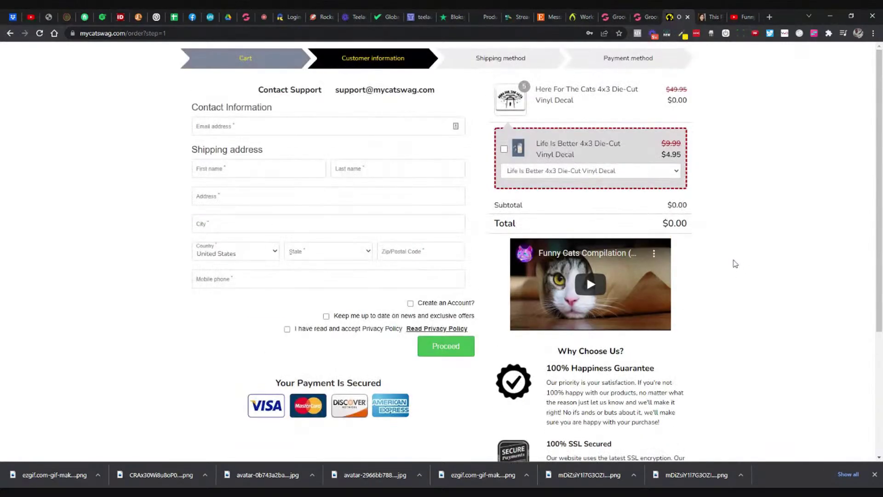
scroll(734, 258, "down", 3)
scroll(736, 260, "up", 3)
left_click(645, 17)
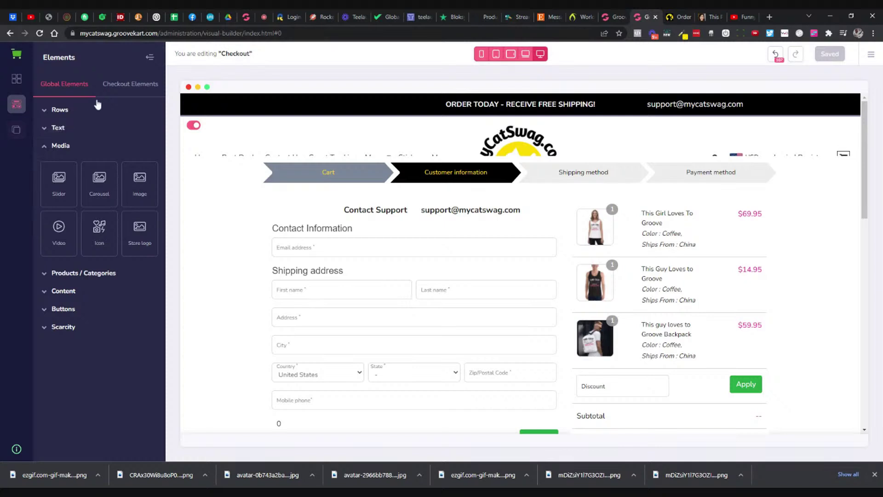
left_click(108, 90)
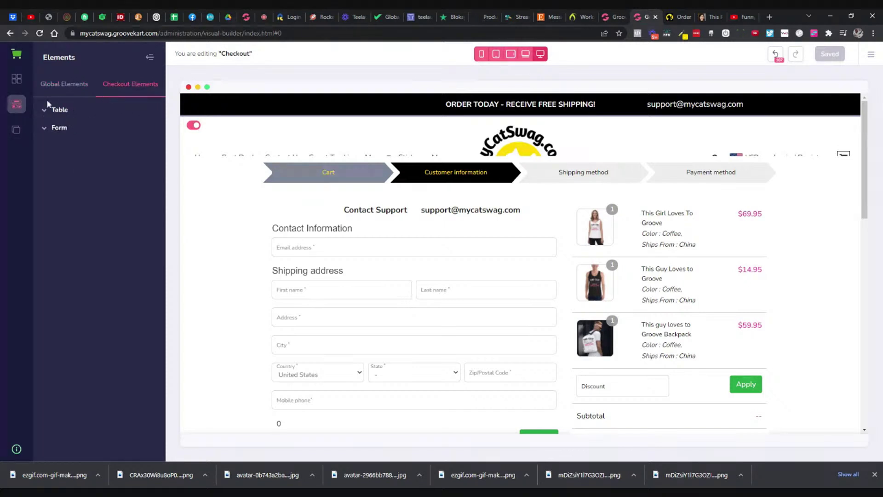
Step: Place a Product's Viewers counter from the Scarcity elements above Contact Support
left_click(61, 86)
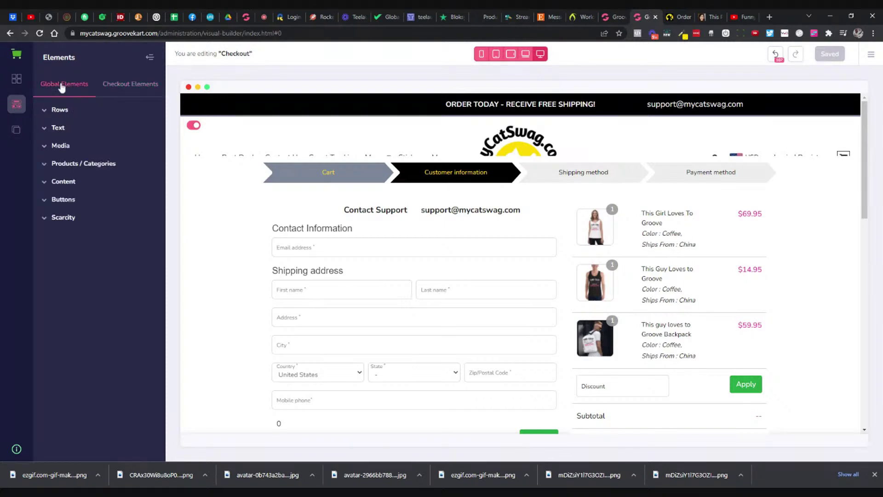
left_click(64, 217)
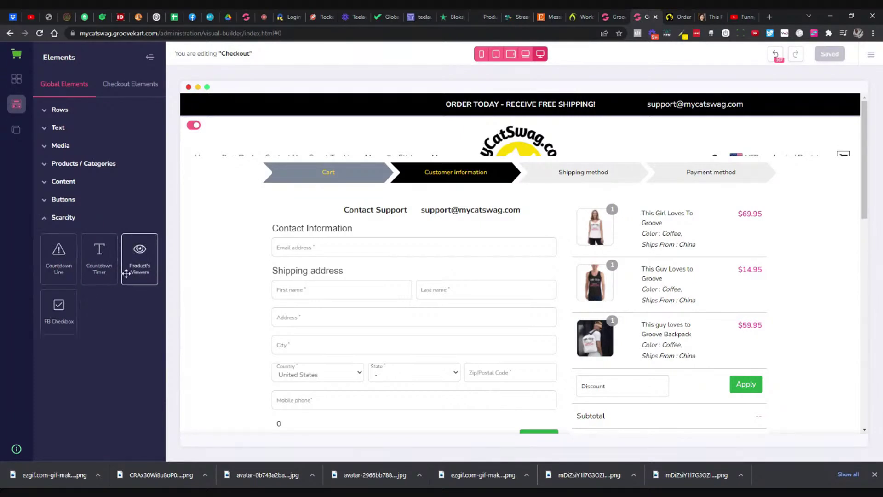
left_click_drag(126, 273, 342, 201)
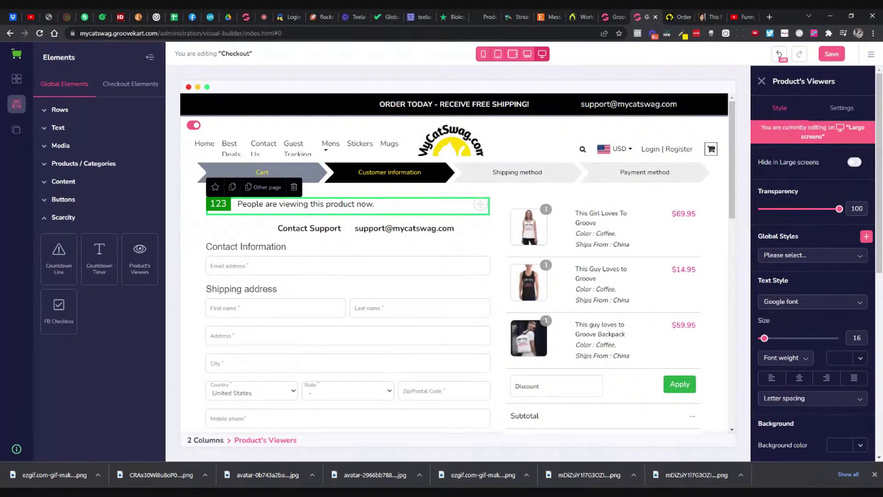
left_click(840, 115)
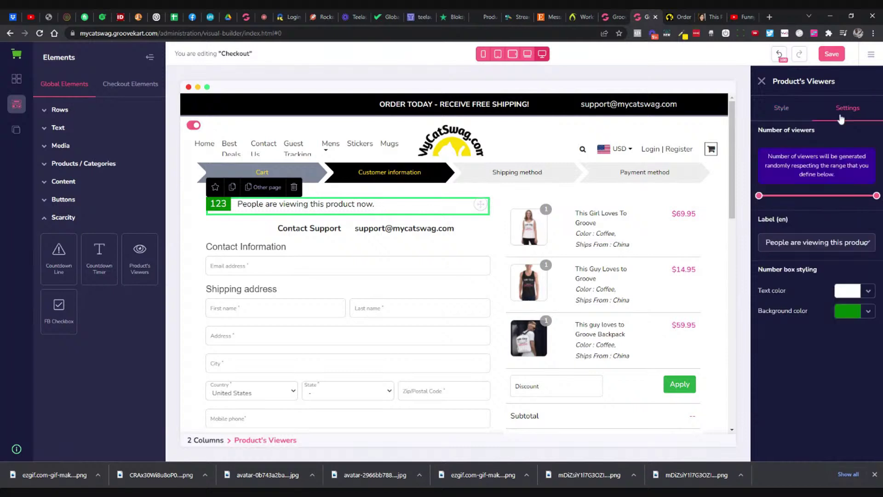
Step: Narrow the Number of viewers slider range, bringing the maximum down to about 149
left_click_drag(868, 202, 758, 205)
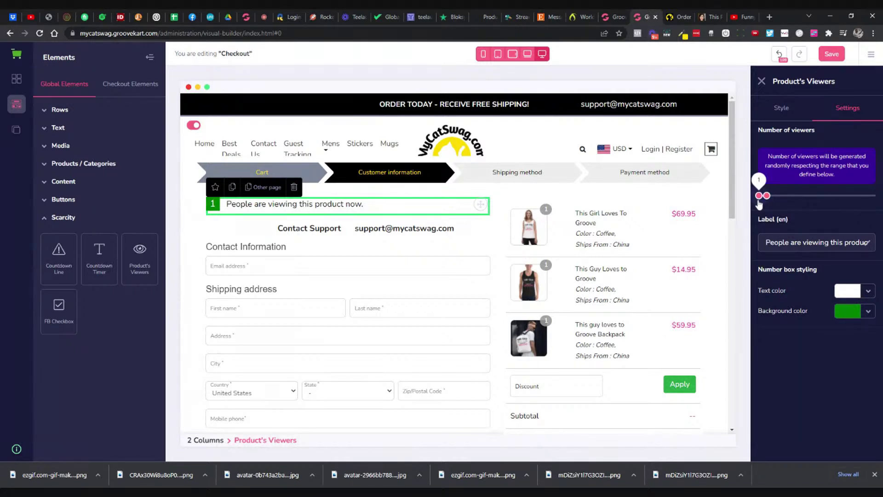
key("Right")
key("Right")
key("Right")
key("Right")
key("Right")
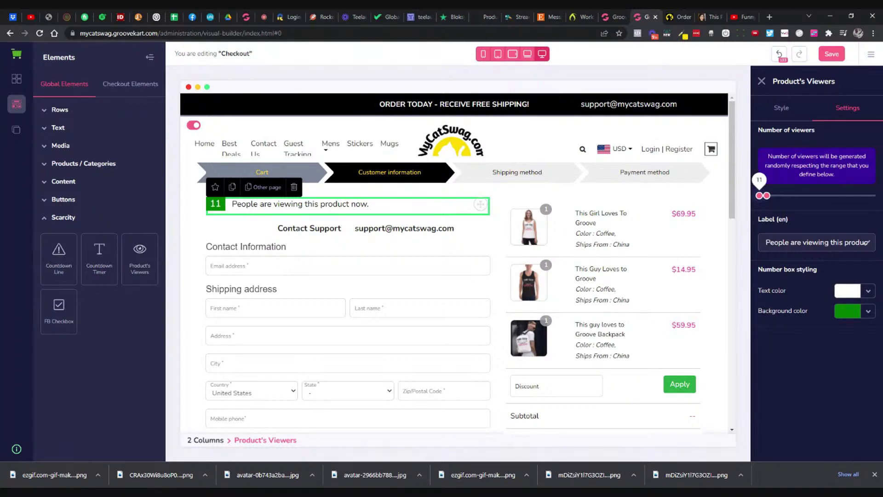
mouse_move(766, 195)
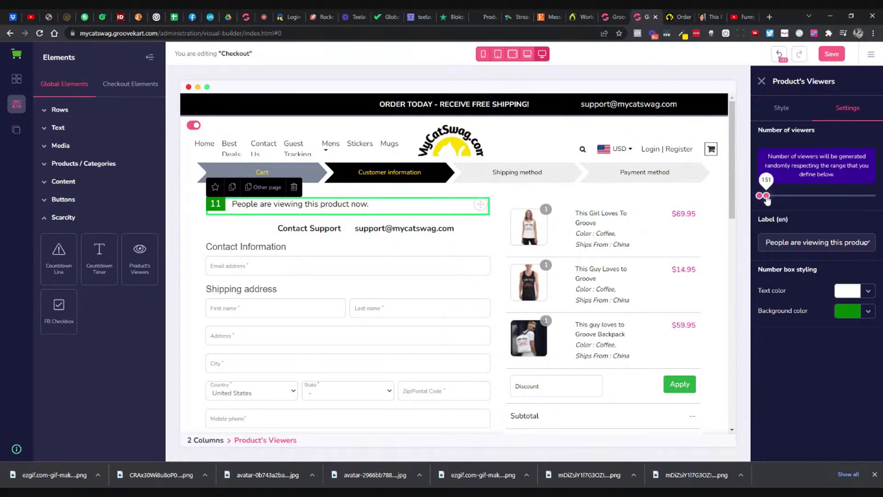
left_click_drag(766, 199, 764, 196)
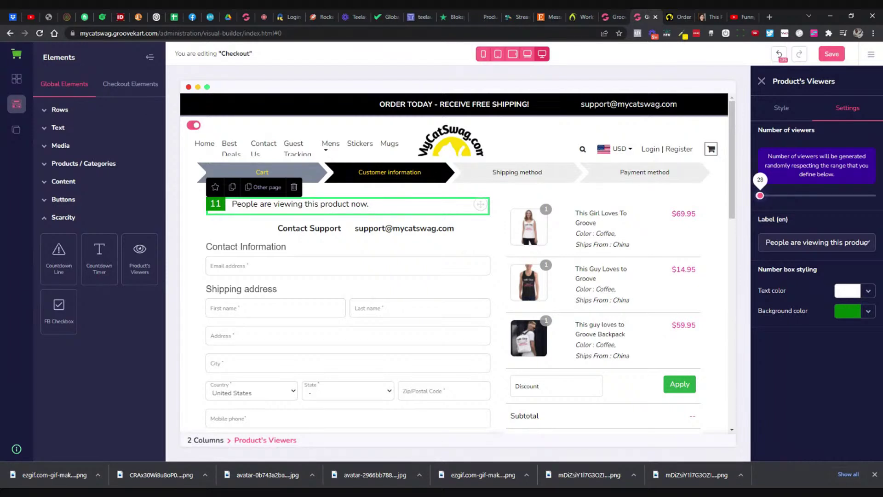
left_click_drag(760, 195, 759, 196)
left_click(790, 242)
Step: Replace the viewers label text so it reads 'People Have This Item In Their Cart'
key("shift+End")
type("H")
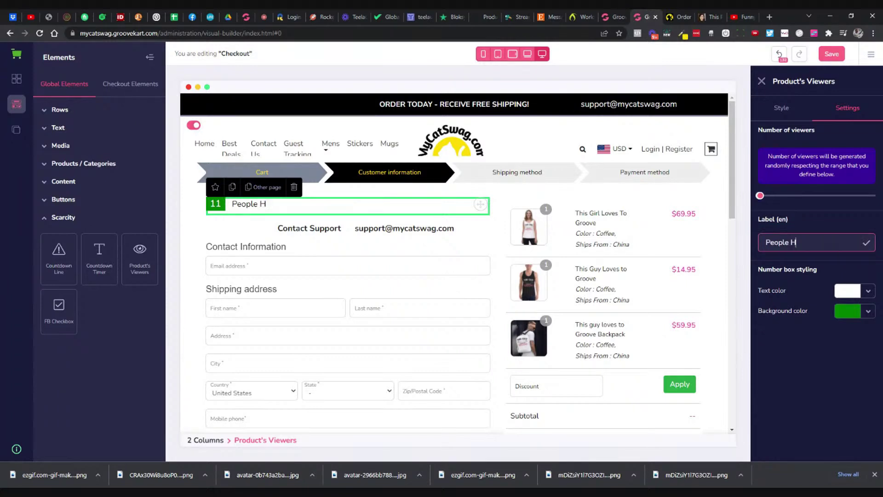
type("ave This Item In The")
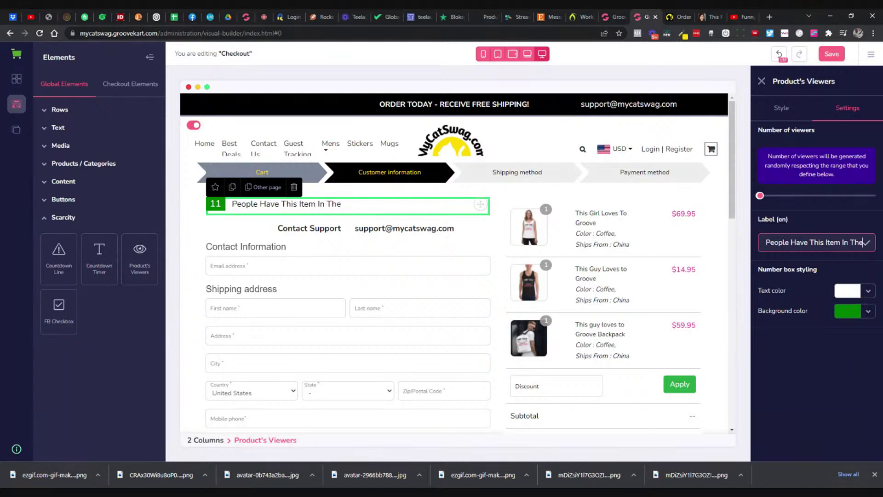
type("ir Cart")
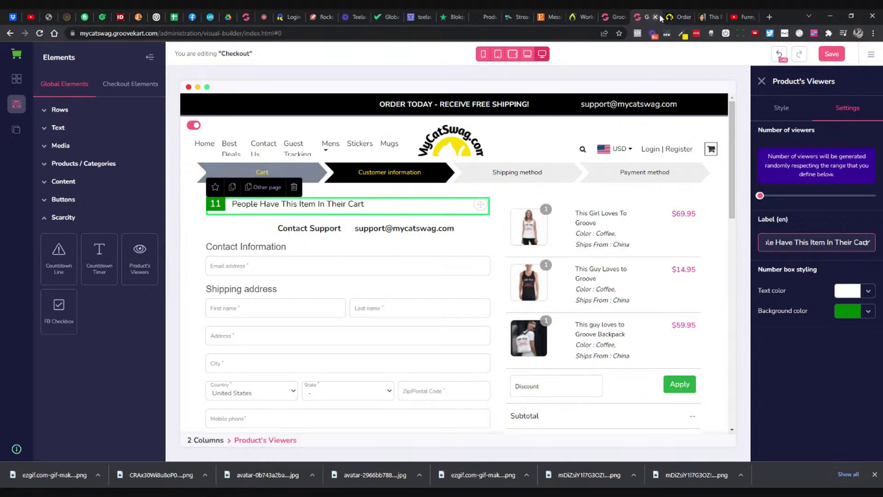
left_click(680, 17)
left_click(616, 17)
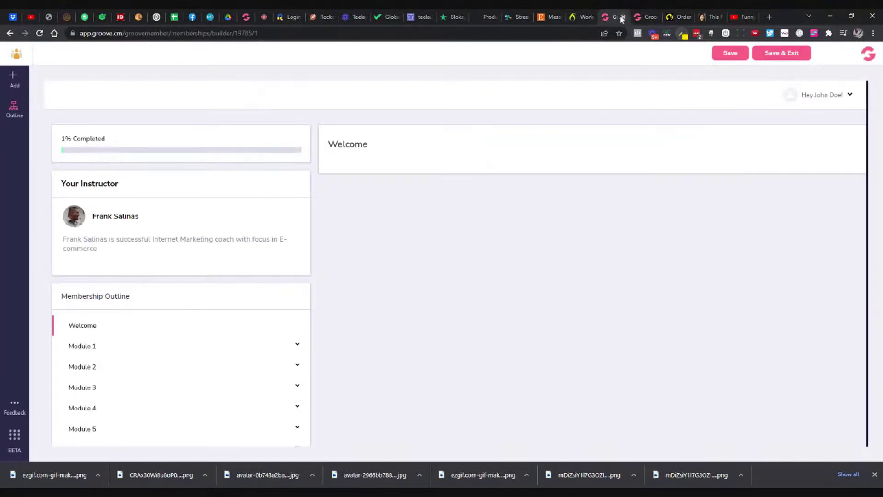
left_click(644, 17)
Step: Give the viewer count box a yellow FDDA00 background and black numbers
left_click(868, 311)
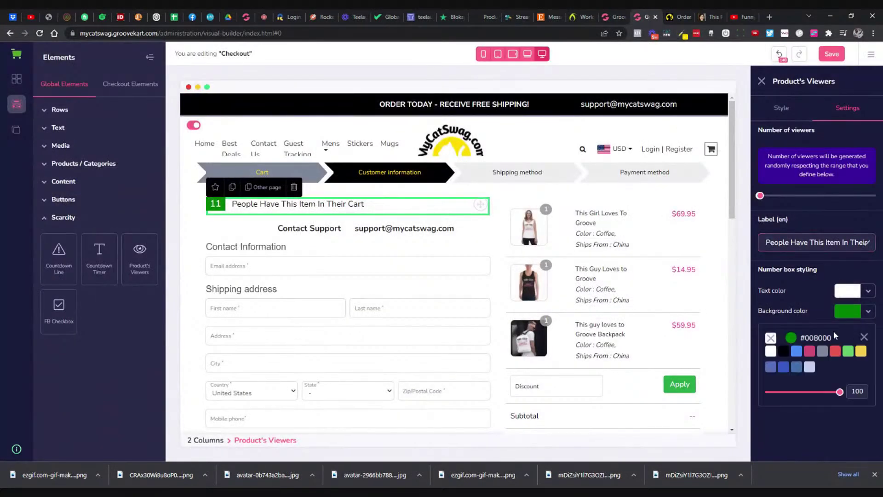
left_click(797, 349)
left_click(797, 412)
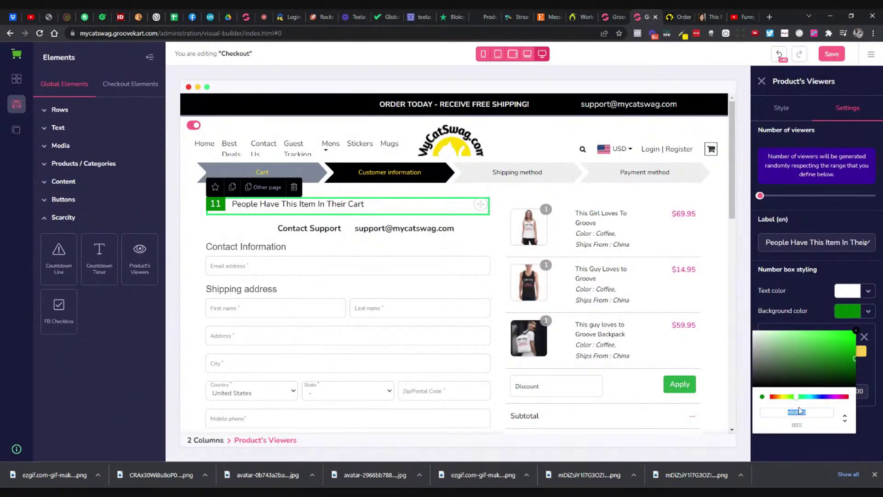
key("ctrl+v")
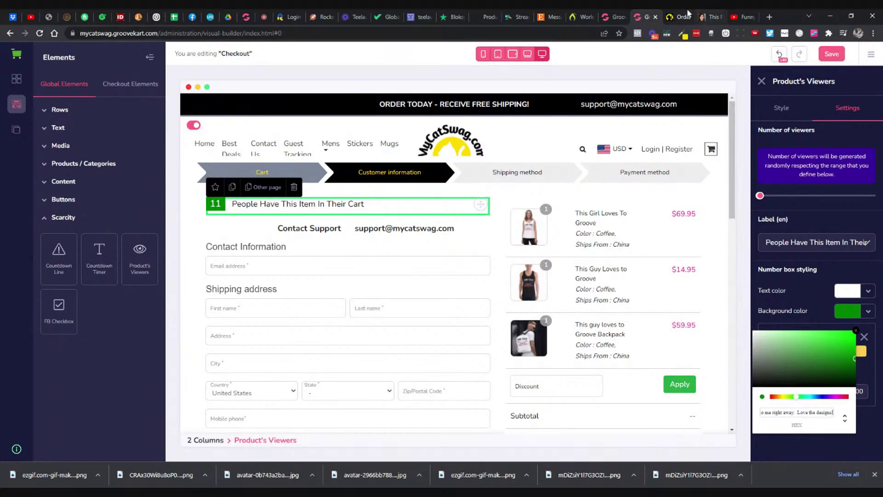
left_click(671, 19)
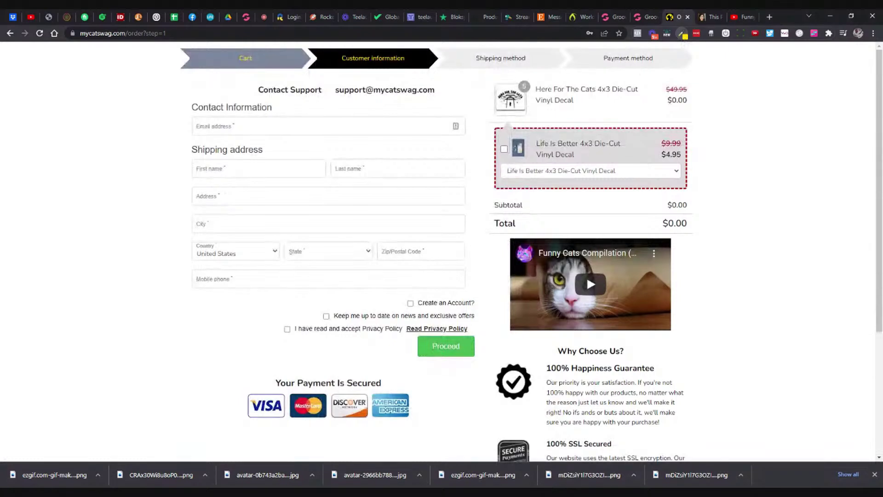
left_click(642, 17)
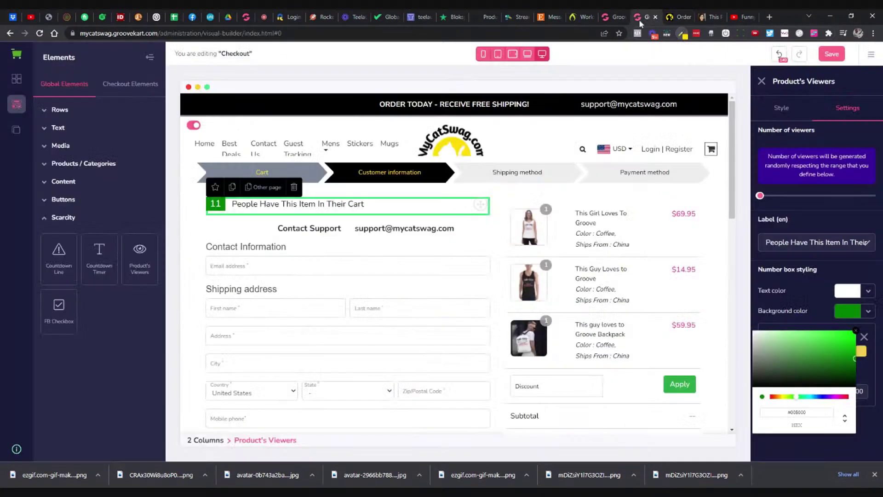
triple_click(797, 412)
type("f8da00")
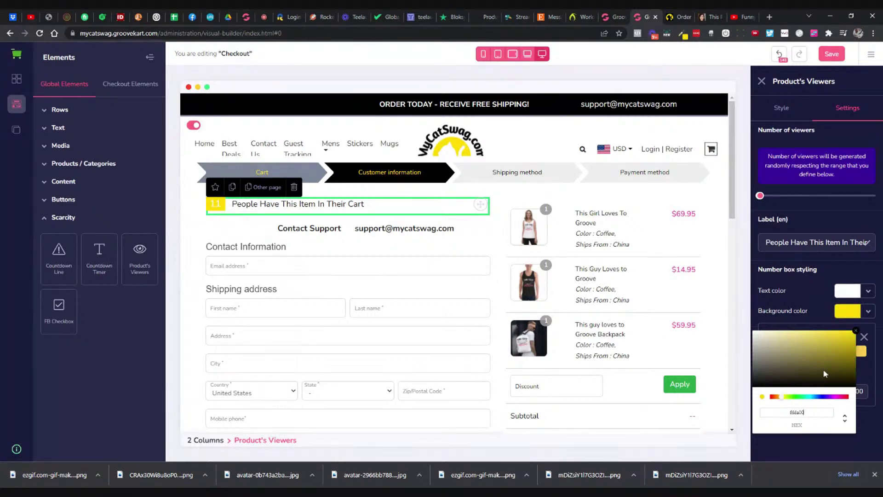
left_click(856, 331)
left_click(867, 295)
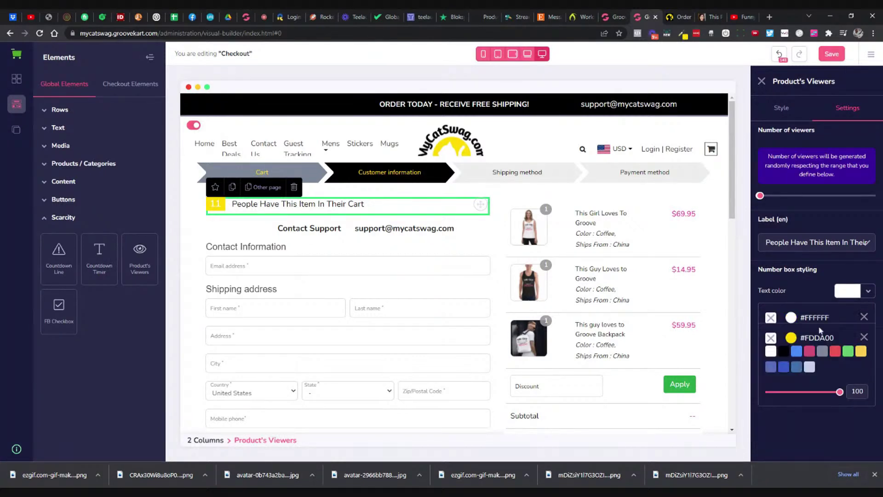
left_click(863, 337)
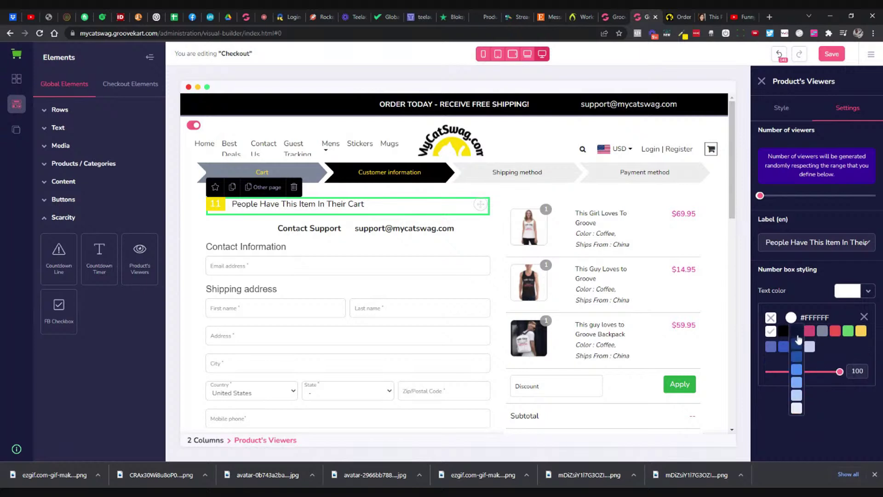
left_click(784, 331)
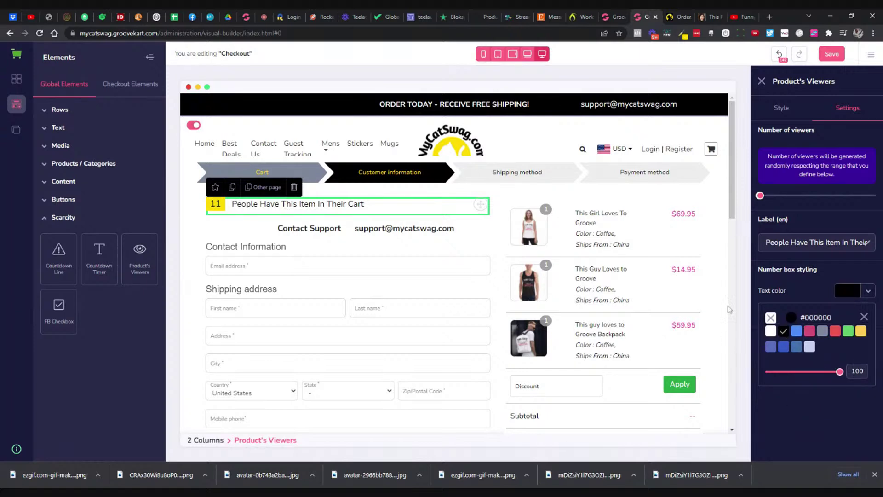
Step: Centre-align the Product's Viewers bar, then bring up the live checkout
left_click(722, 222)
left_click(397, 212)
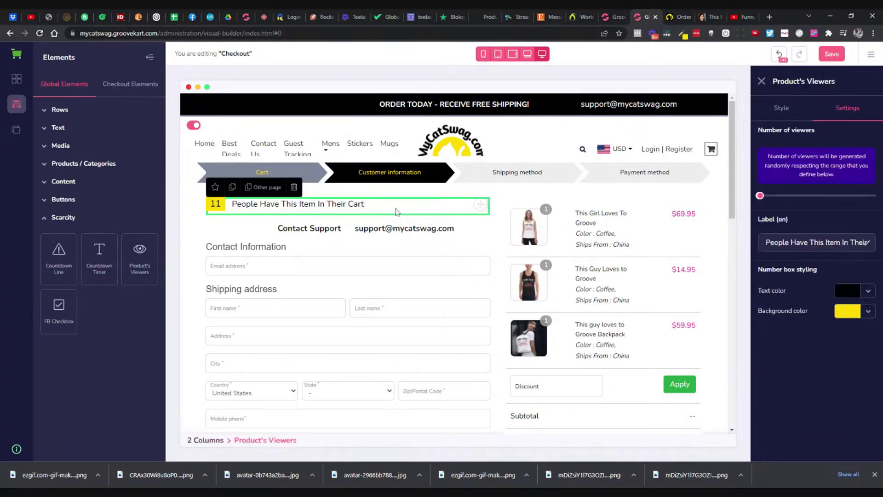
left_click(782, 107)
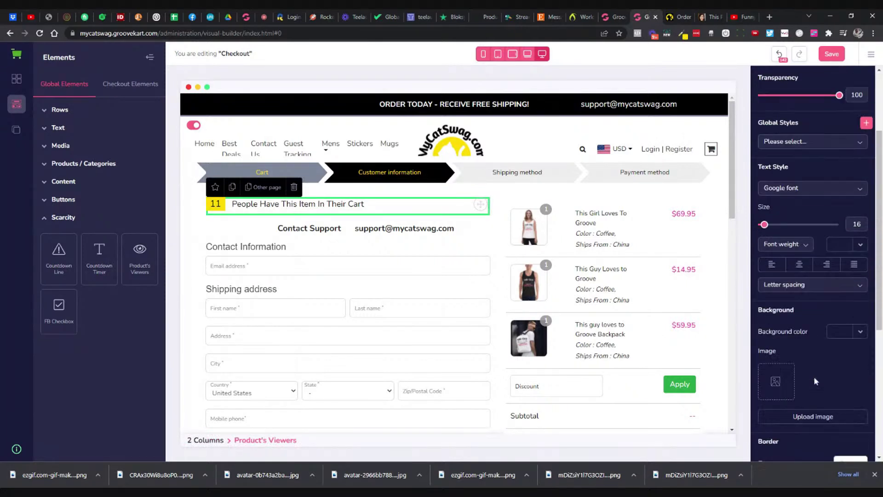
scroll(813, 376, "down", 6)
left_click(817, 444)
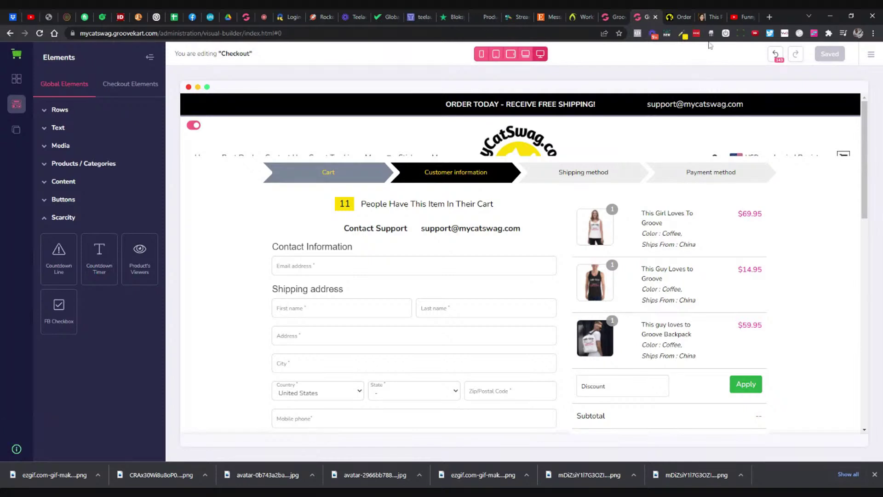
left_click(681, 17)
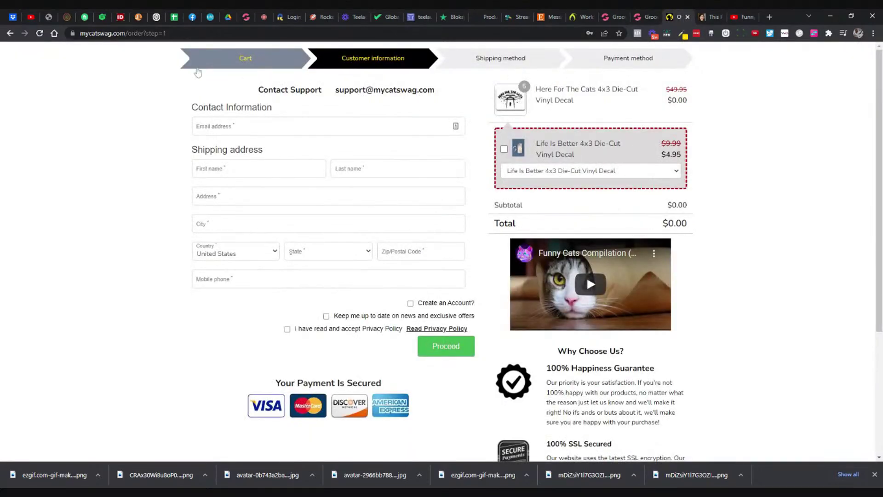
Step: Reload the live checkout to check the yellow cart bar, then reselect it in the builder
left_click(39, 33)
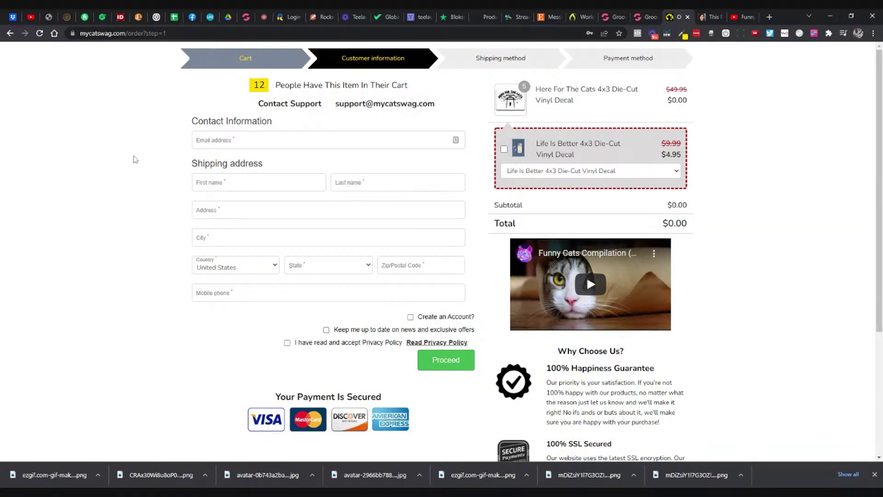
scroll(173, 158, "down", 1)
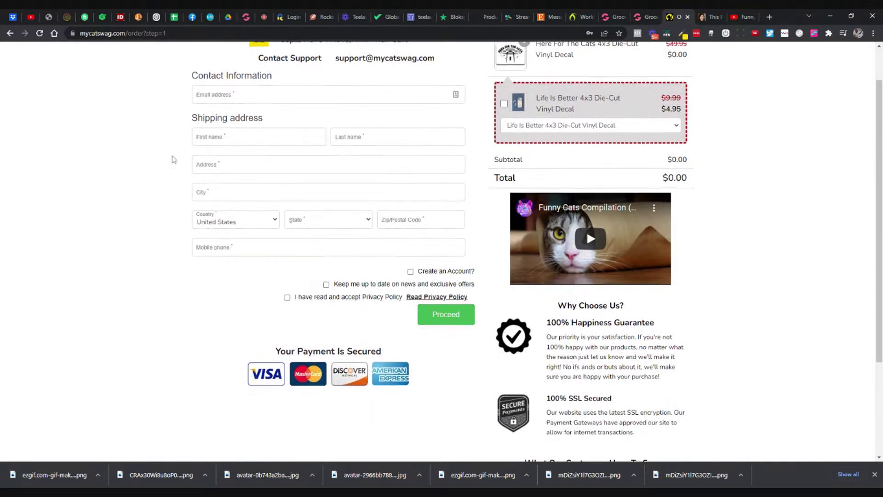
scroll(173, 159, "up", 1)
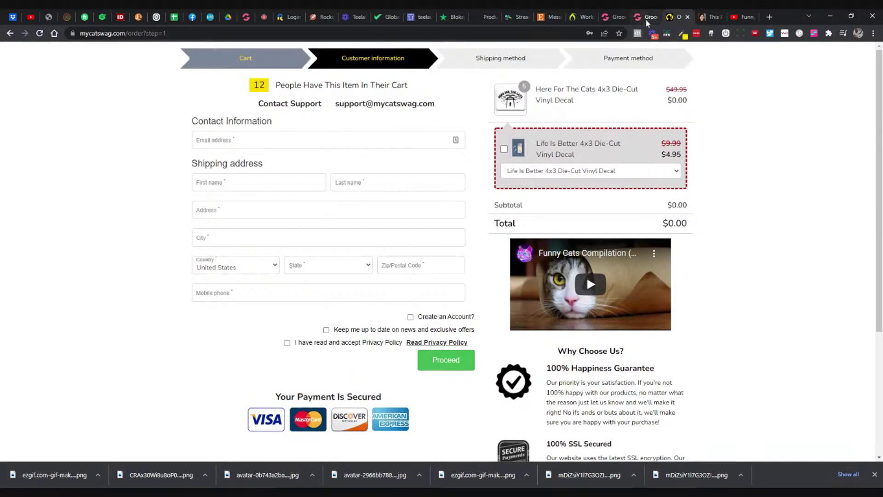
left_click(646, 19)
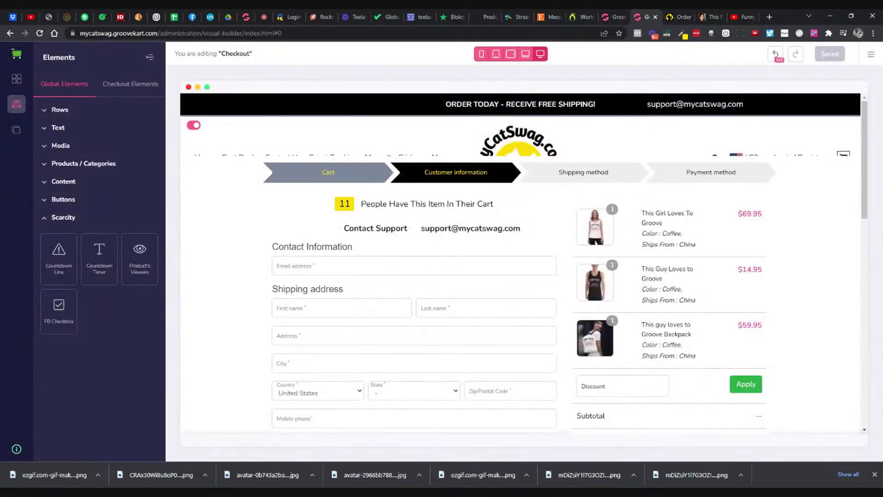
left_click(353, 212)
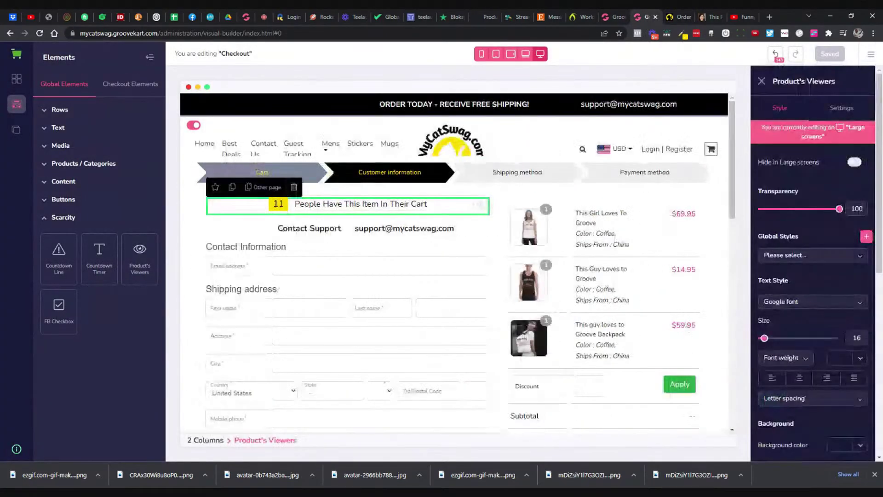
Step: Reset both Number of viewers handles, with the maximum around 460
left_click(840, 107)
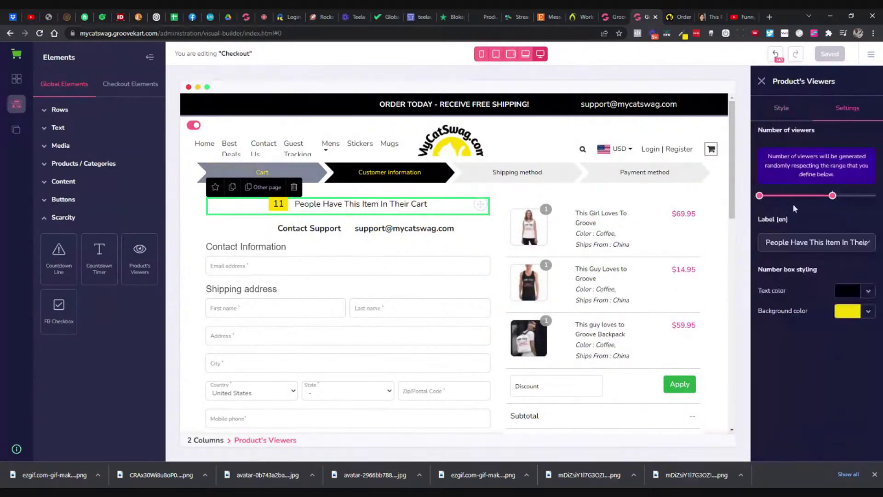
left_click(799, 196)
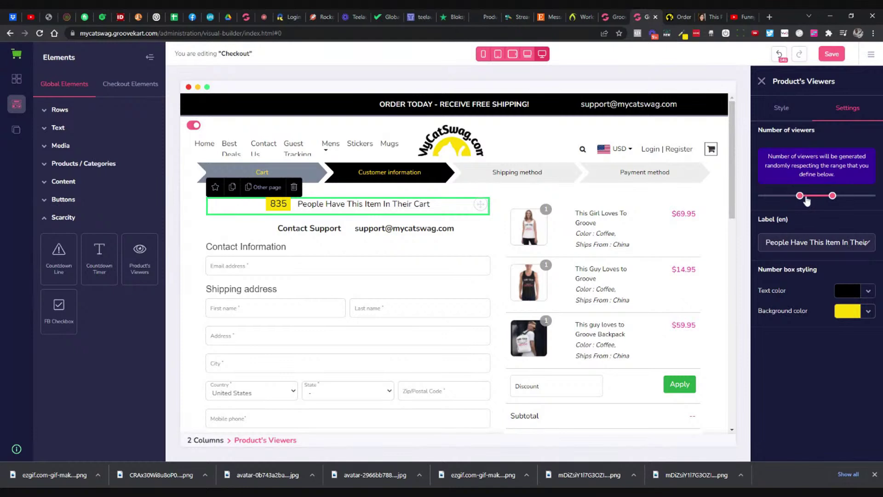
left_click_drag(800, 195, 762, 198)
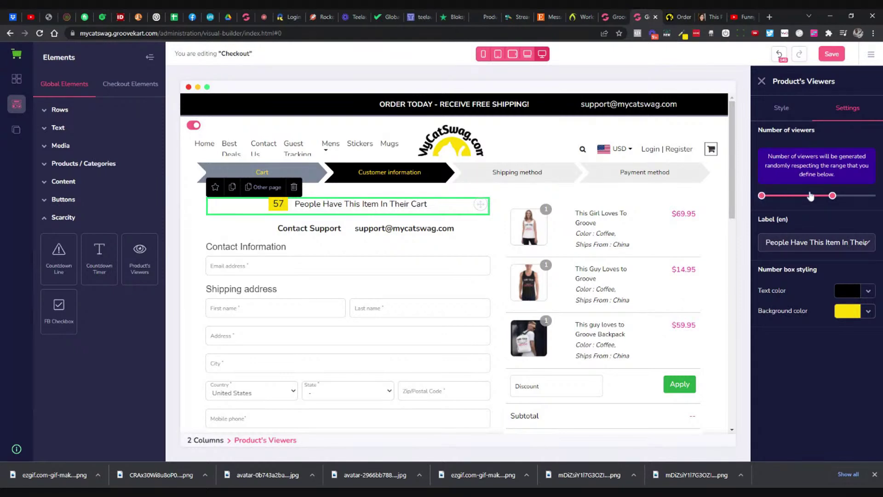
left_click_drag(832, 196, 764, 207)
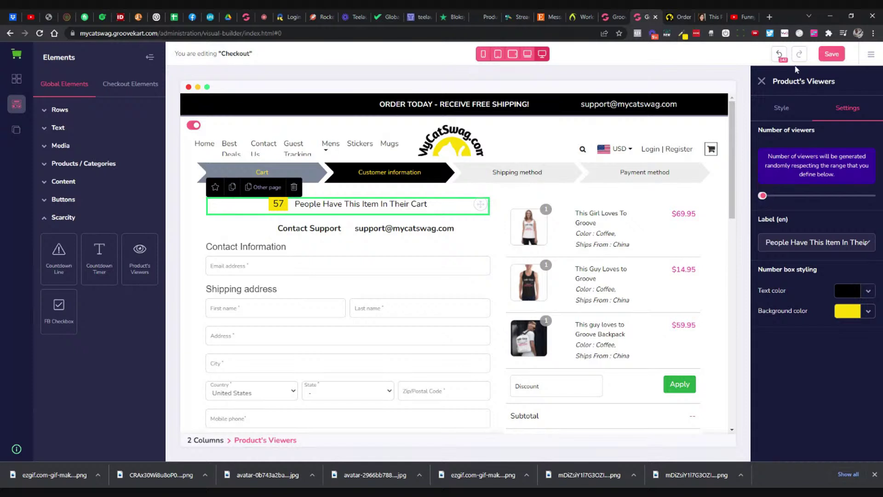
Step: Save the Checkout page and reload the live checkout, which now shows 57 viewers
left_click(820, 56)
left_click(674, 18)
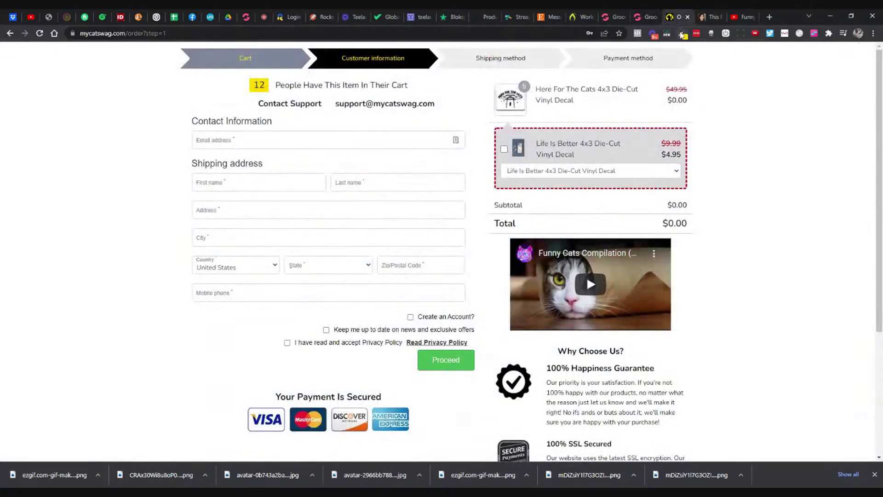
left_click(39, 33)
left_click(645, 18)
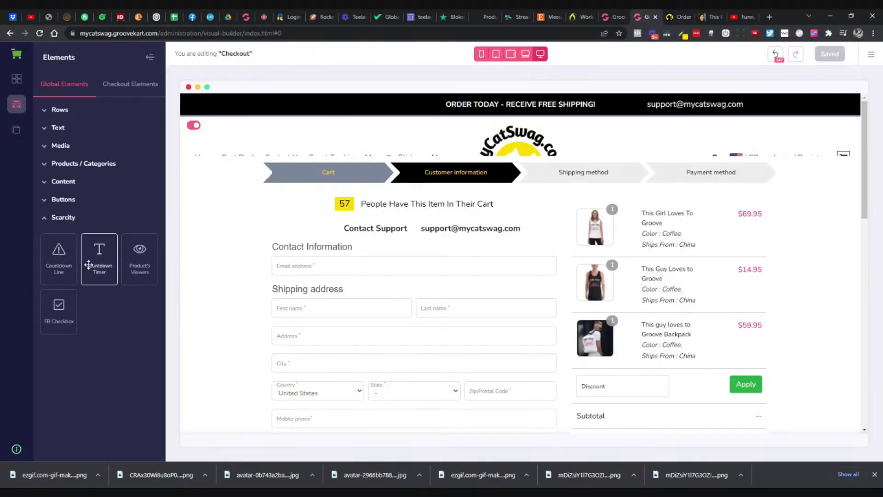
Step: Drop a countdown line and a countdown timer below the progress bar, above Contact Support
left_click_drag(59, 260, 425, 228)
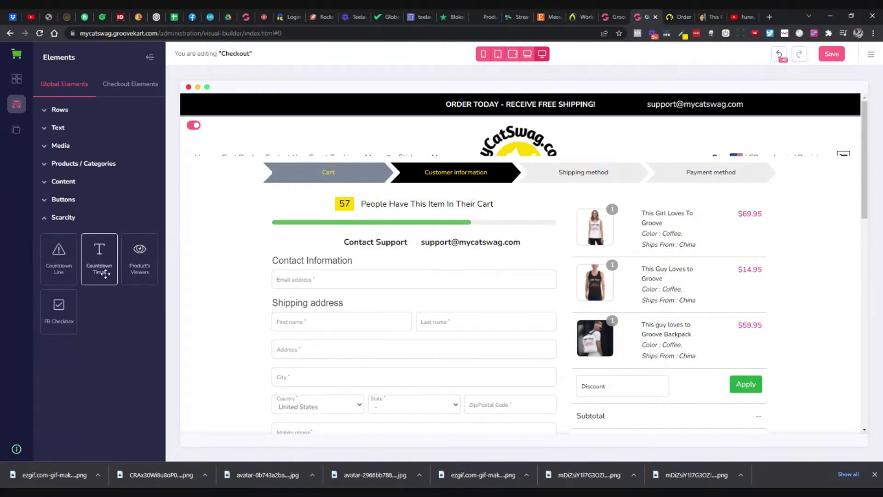
left_click_drag(105, 273, 391, 234)
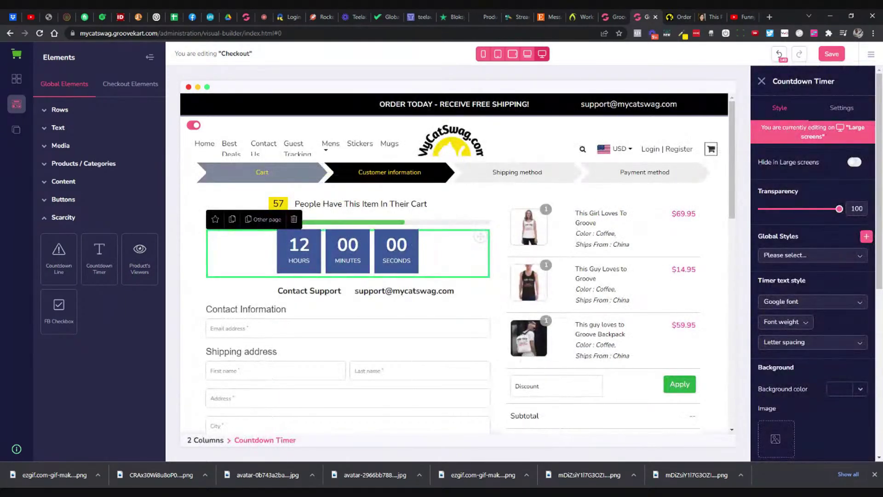
left_click(846, 109)
Step: Give the countdown timer a yellow #FDDA00 background and black digits
left_click(844, 300)
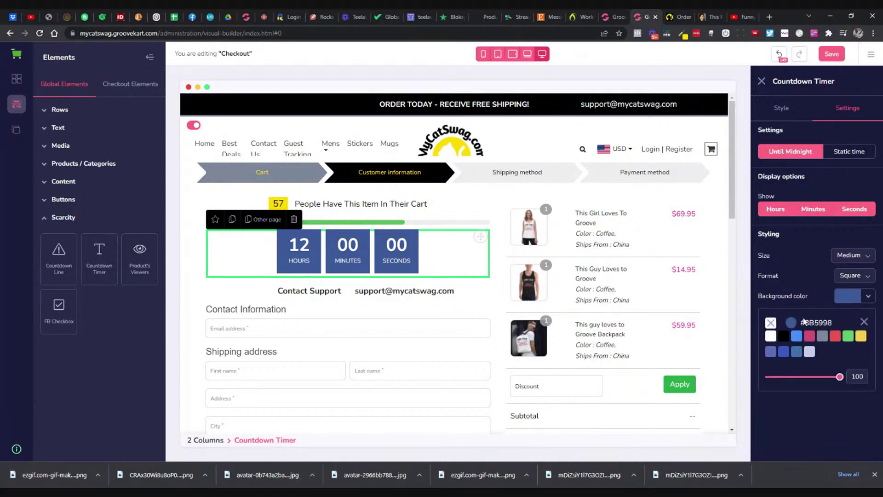
left_click(791, 323)
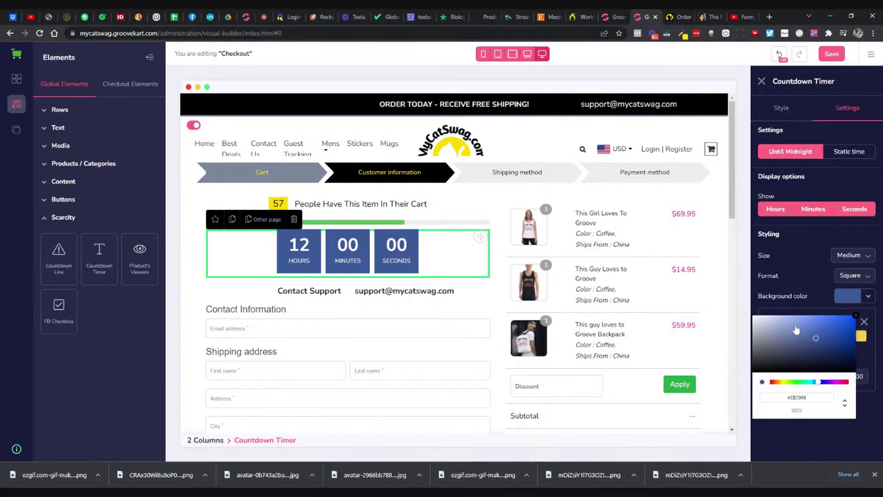
double_click(788, 397)
type("#FDDA00")
left_click(856, 315)
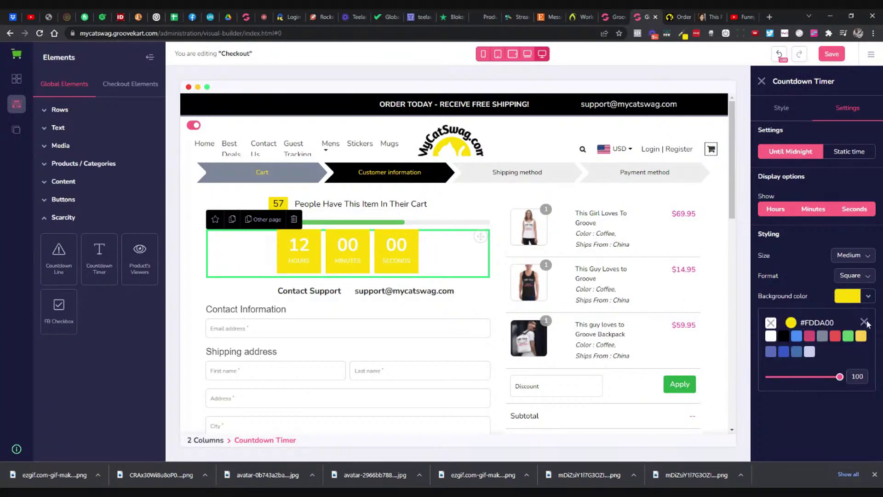
left_click(864, 322)
left_click(867, 316)
left_click(783, 356)
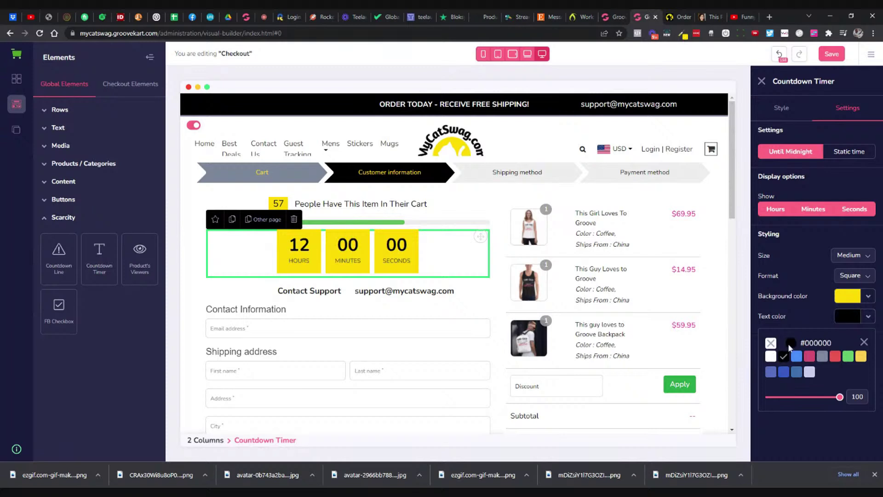
Step: Set the timer size to Extra Small, keep it counting to midnight, and save
left_click(847, 260)
left_click(847, 275)
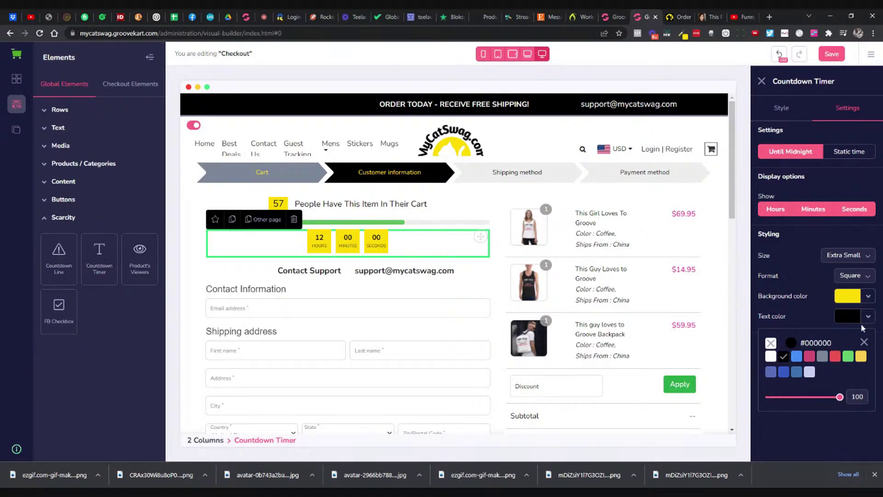
left_click(832, 154)
left_click(790, 152)
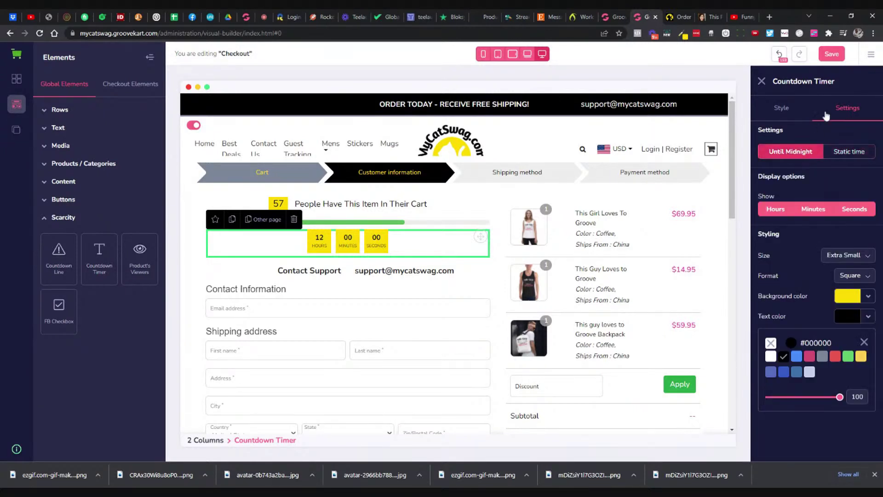
left_click(832, 54)
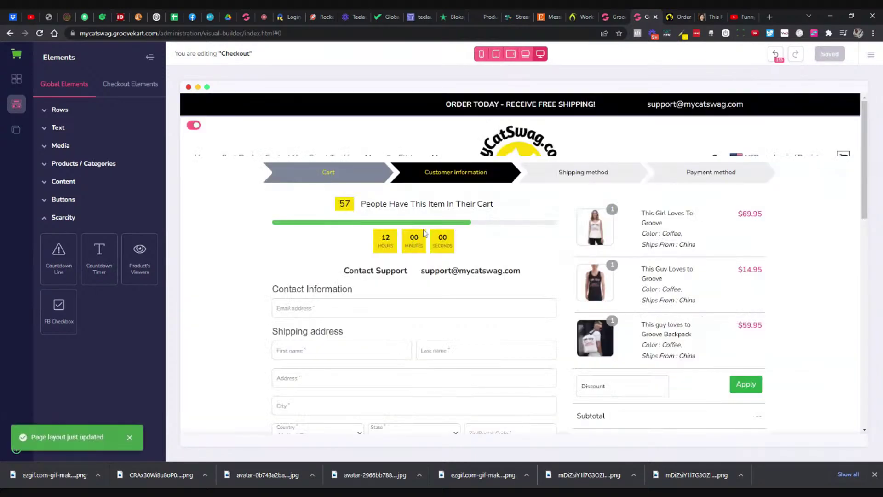
Step: Reload the live checkout to see the yellow Extra Small countdown ticking from 07:07
left_click(468, 227)
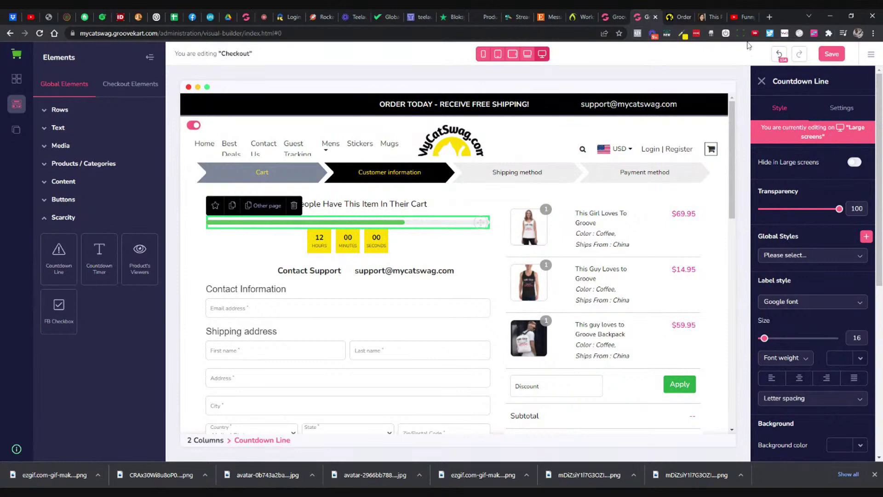
left_click(679, 17)
left_click(39, 33)
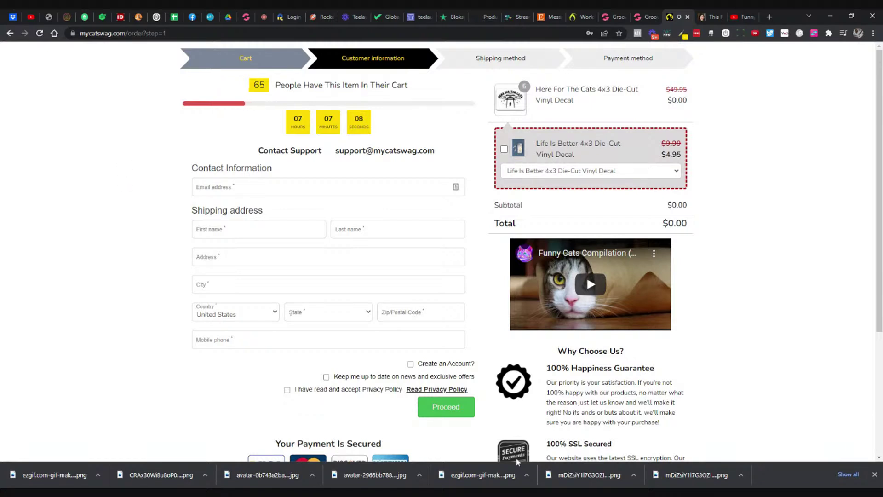
Step: Scroll through the live checkout, then return to the checkout page builder and expand the Buttons elements
scroll(587, 275, "down", 4)
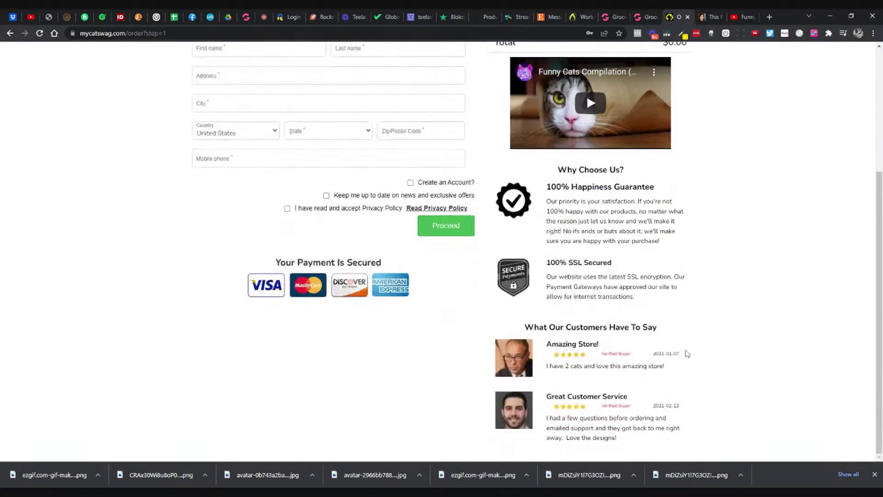
scroll(690, 351, "up", 4)
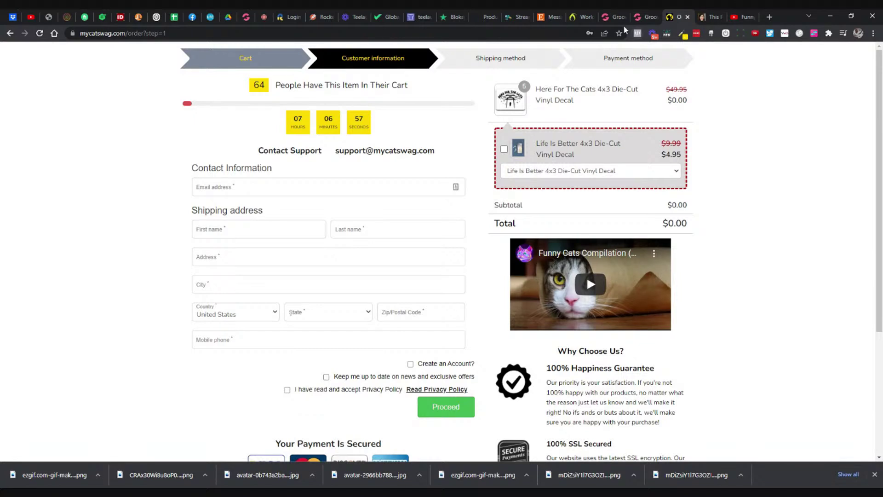
left_click(646, 16)
left_click(65, 200)
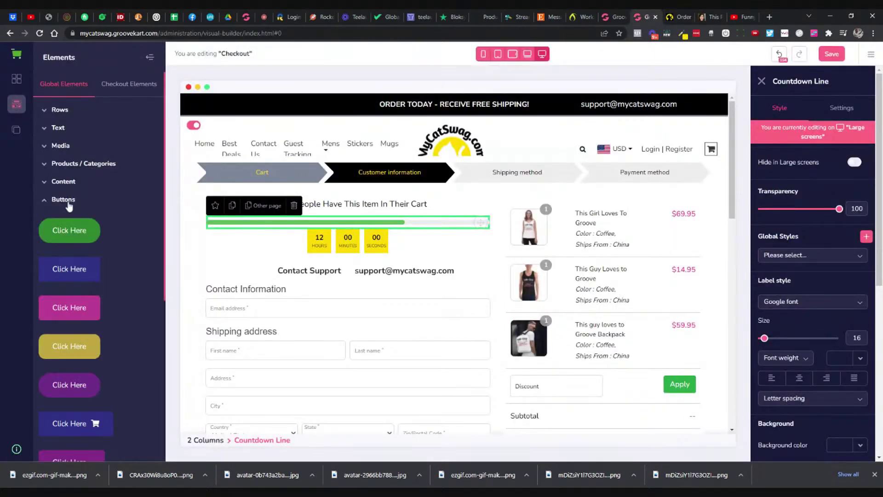
Step: Expand the Content, Media, Text and Rows element groups and show the checkout-specific elements
left_click(65, 182)
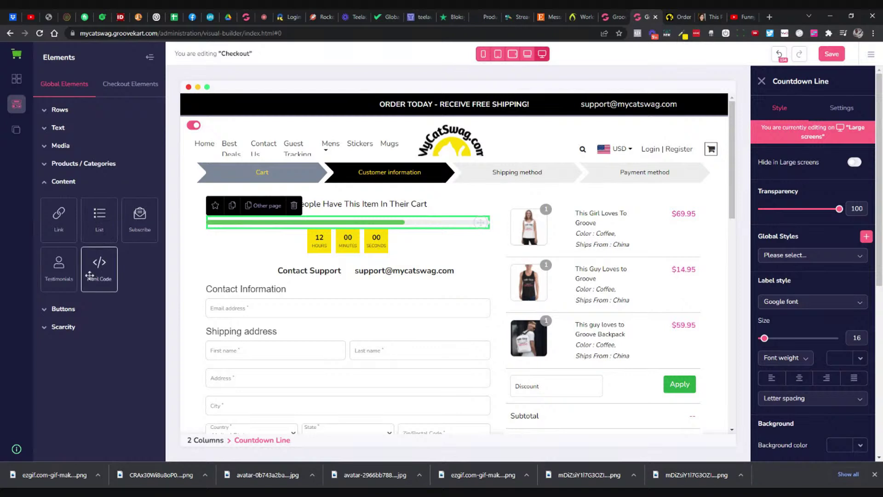
left_click(60, 146)
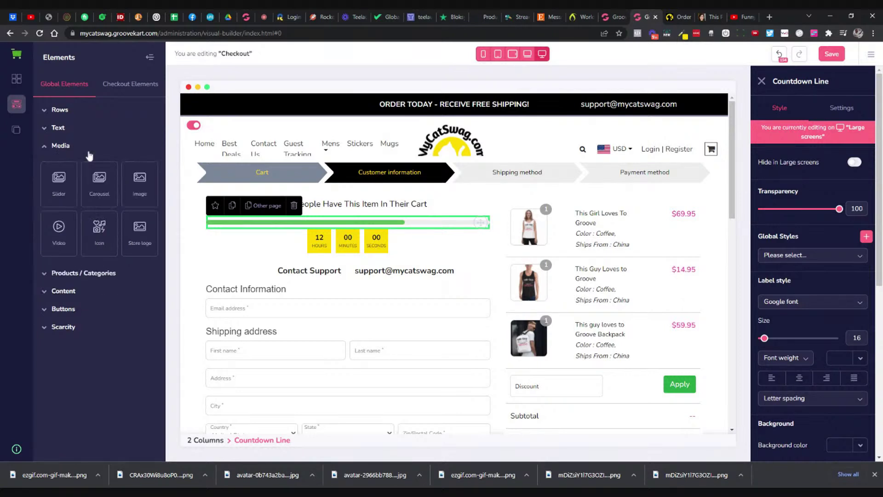
left_click(64, 131)
left_click(62, 111)
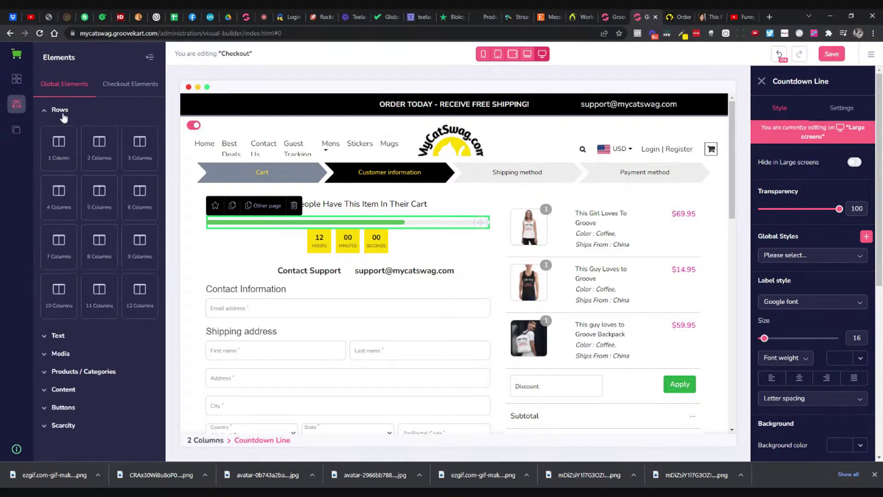
left_click(128, 92)
Step: Save the checkout edits while opening the Thank you page, then reload the live checkout
left_click(16, 130)
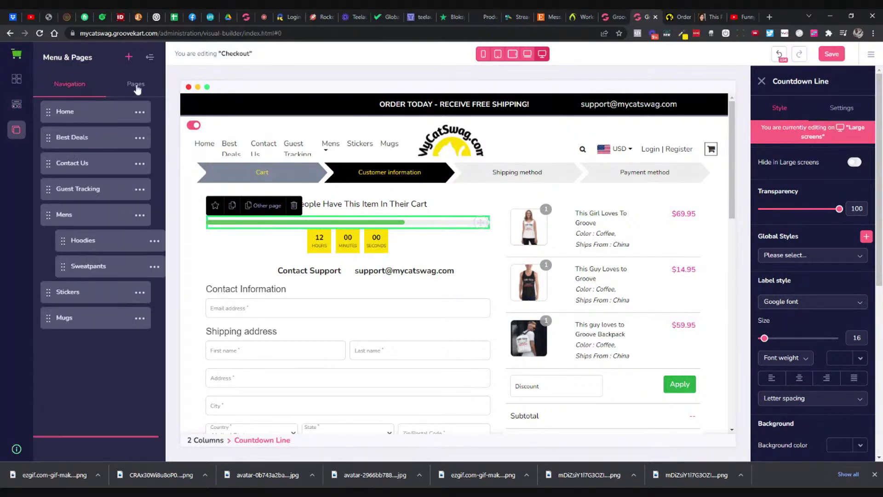
left_click(136, 85)
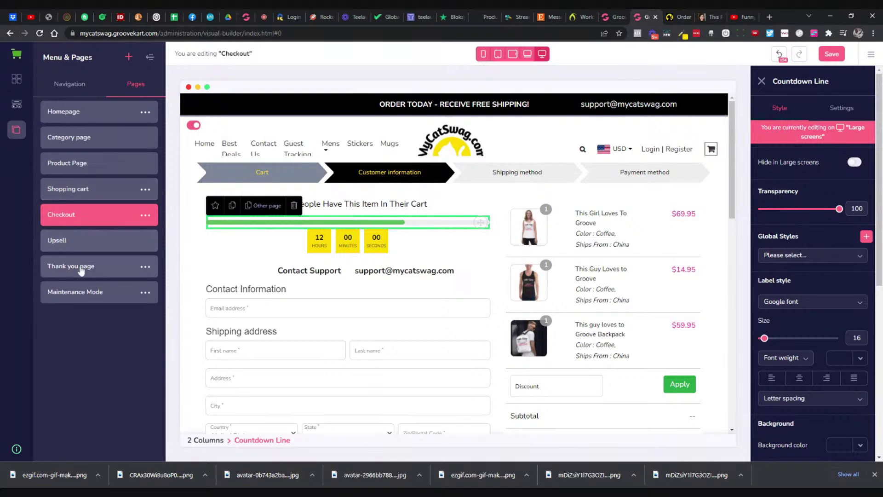
left_click(81, 270)
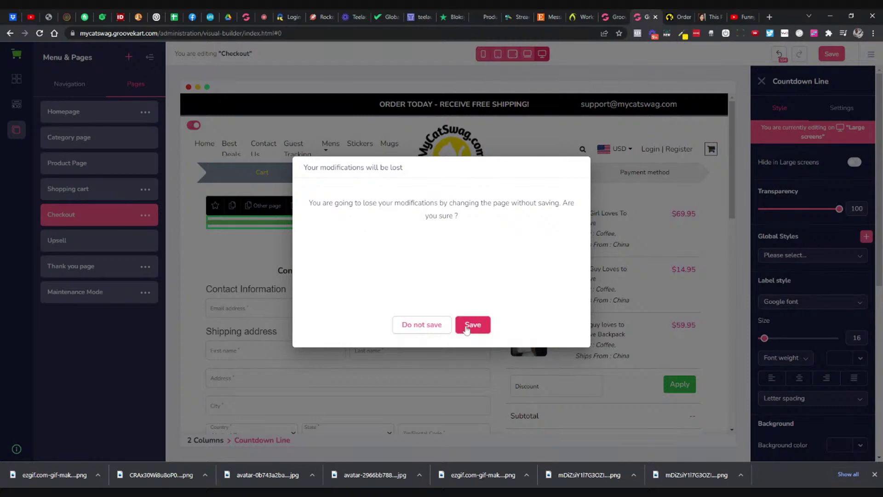
left_click(466, 327)
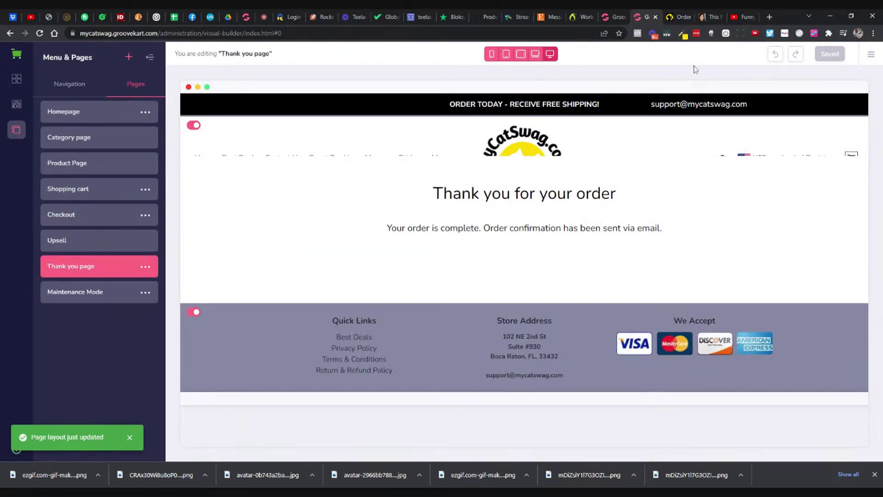
left_click(672, 17)
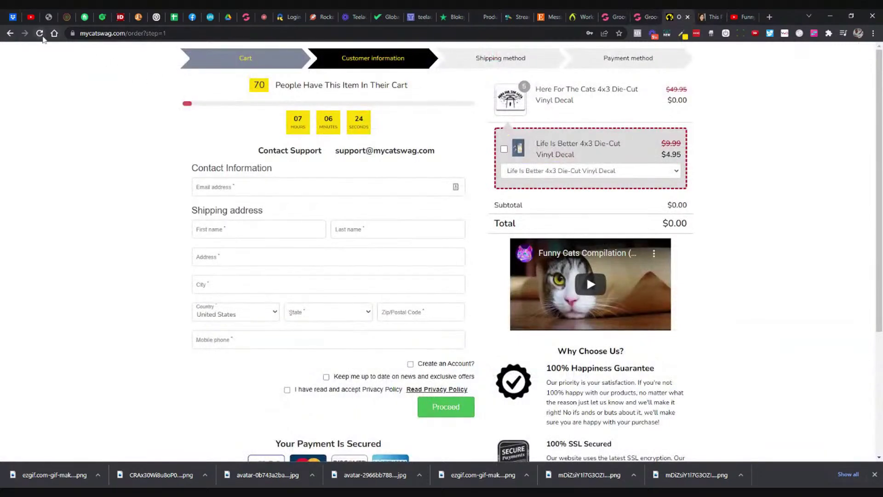
left_click(40, 33)
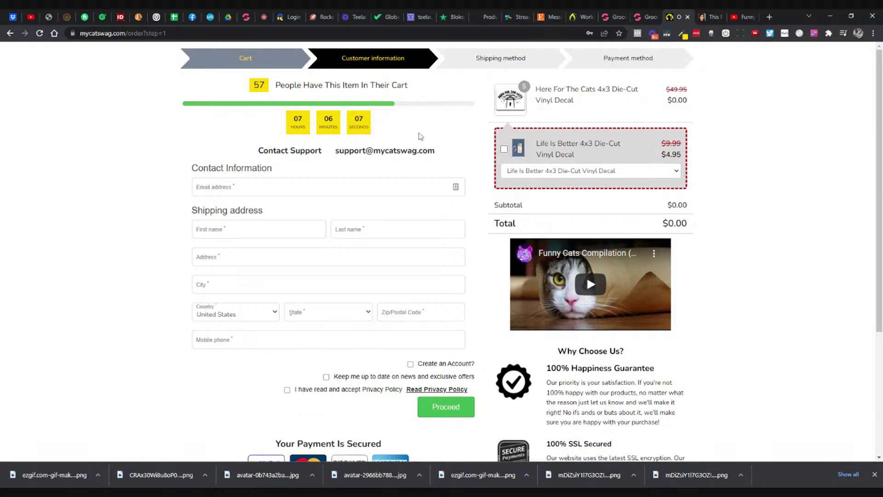
Step: Scroll the reloaded checkout to check the 57-viewers bar, green progress bar and yellow timer
scroll(779, 147, "down", 4)
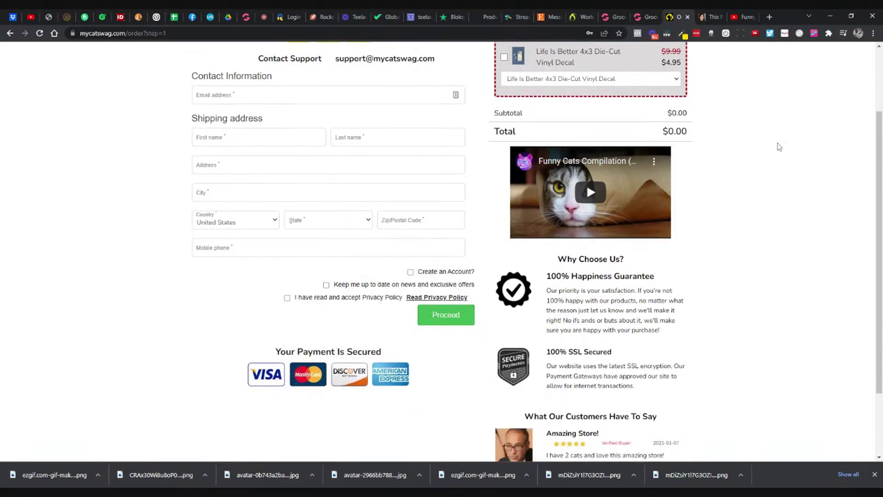
scroll(779, 144, "up", 4)
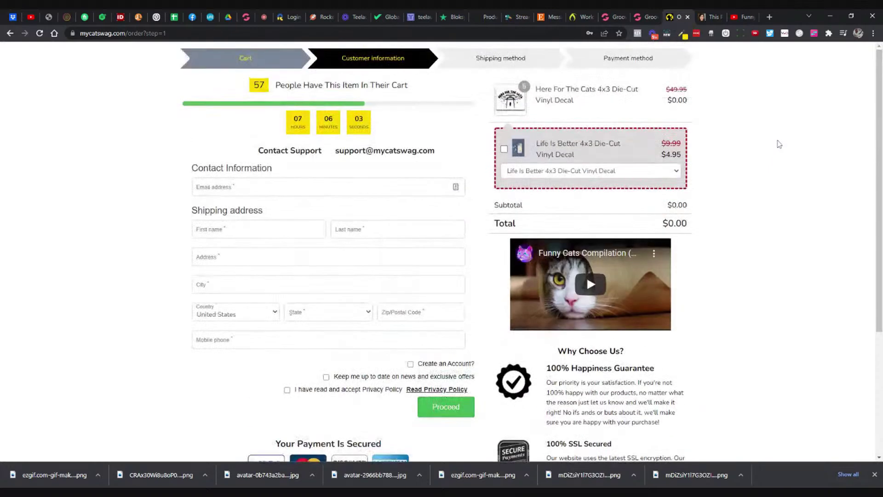